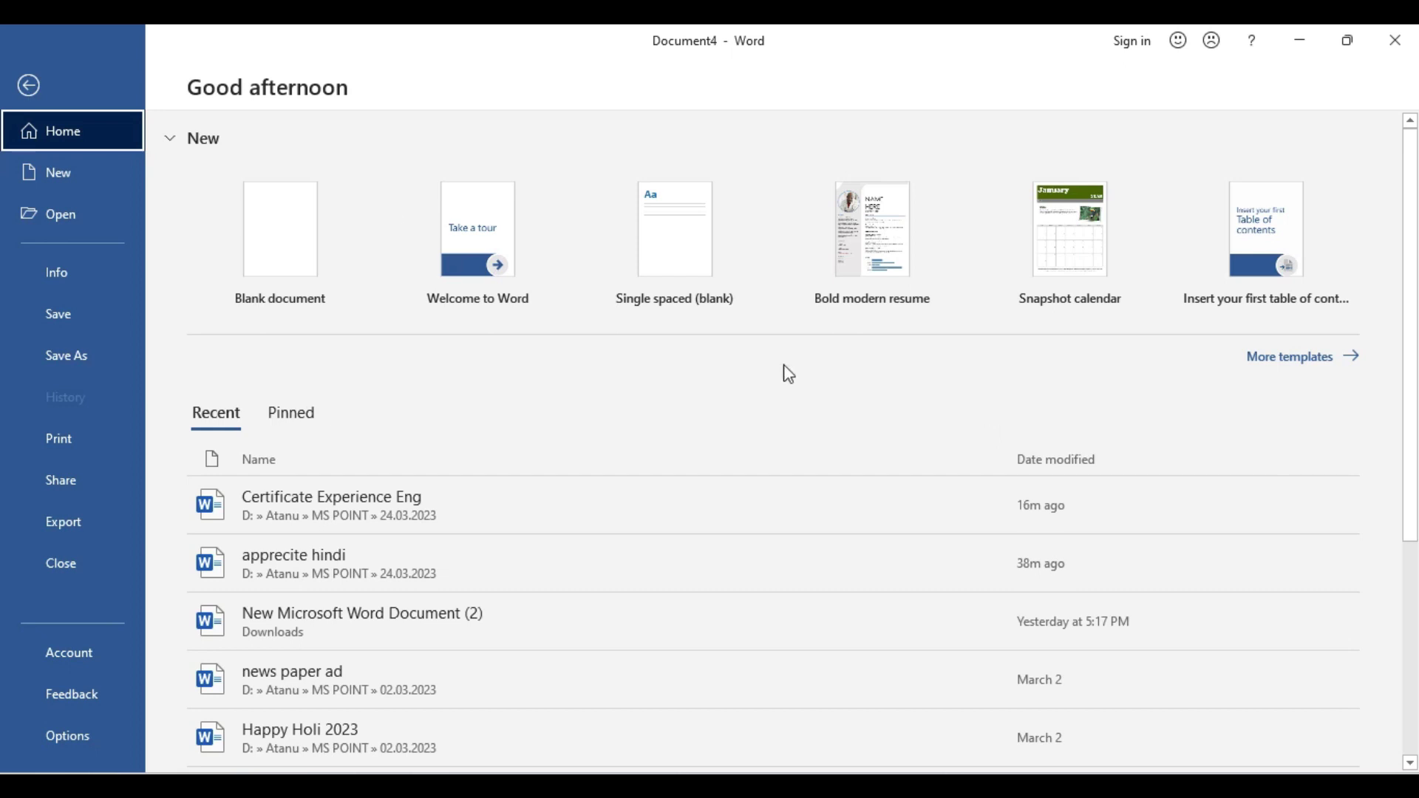
Start a blank document and set the top, left, bottom and right margins to 0
click(302, 261)
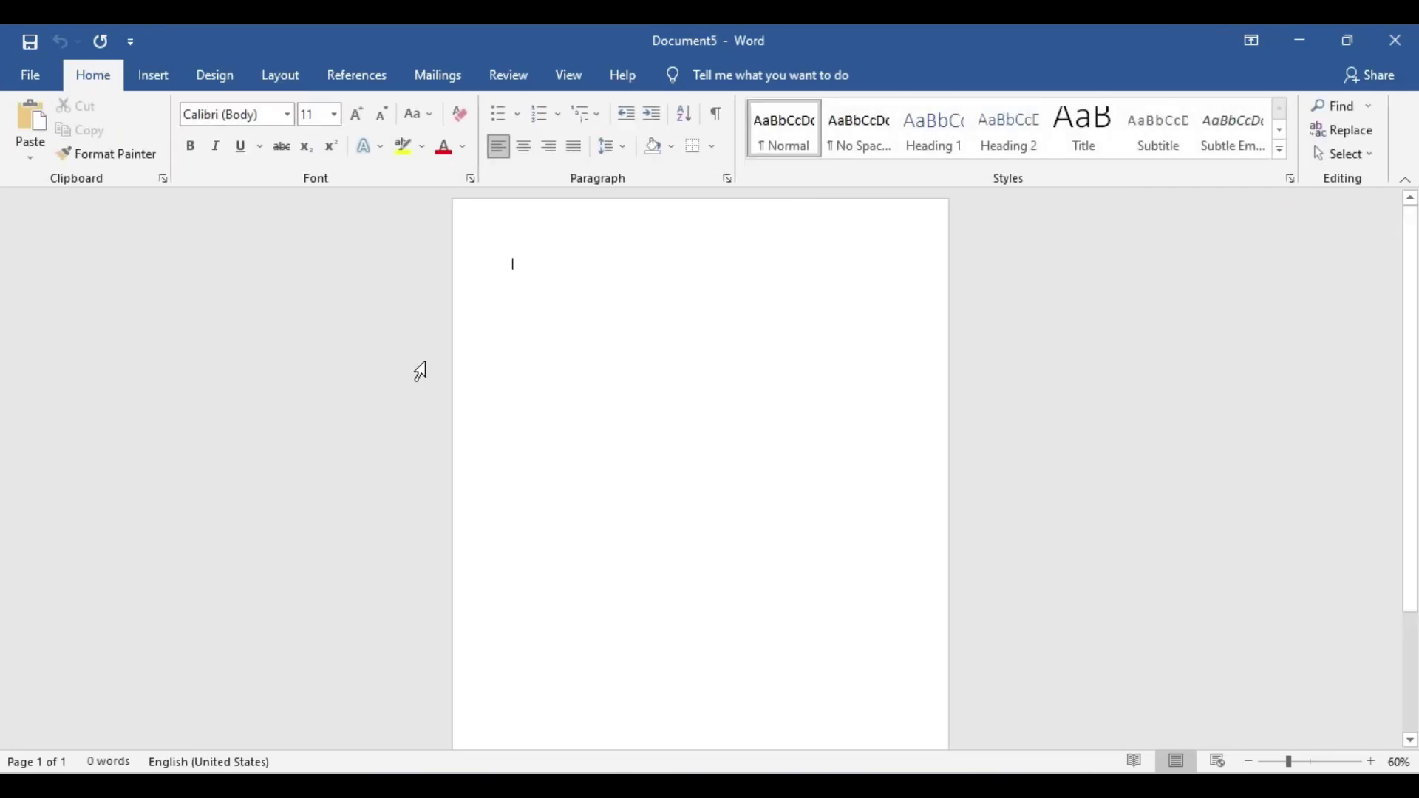
click(271, 84)
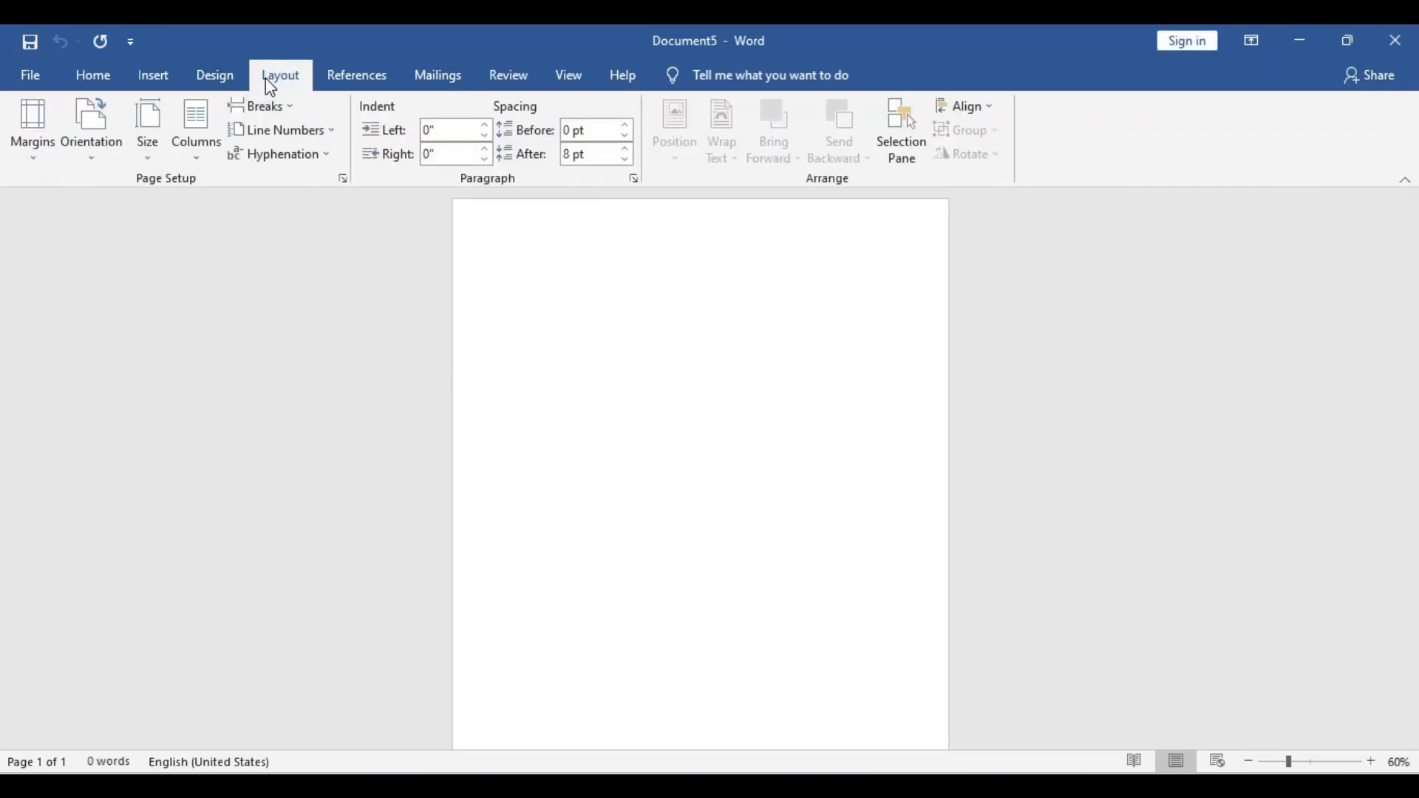
click(18, 135)
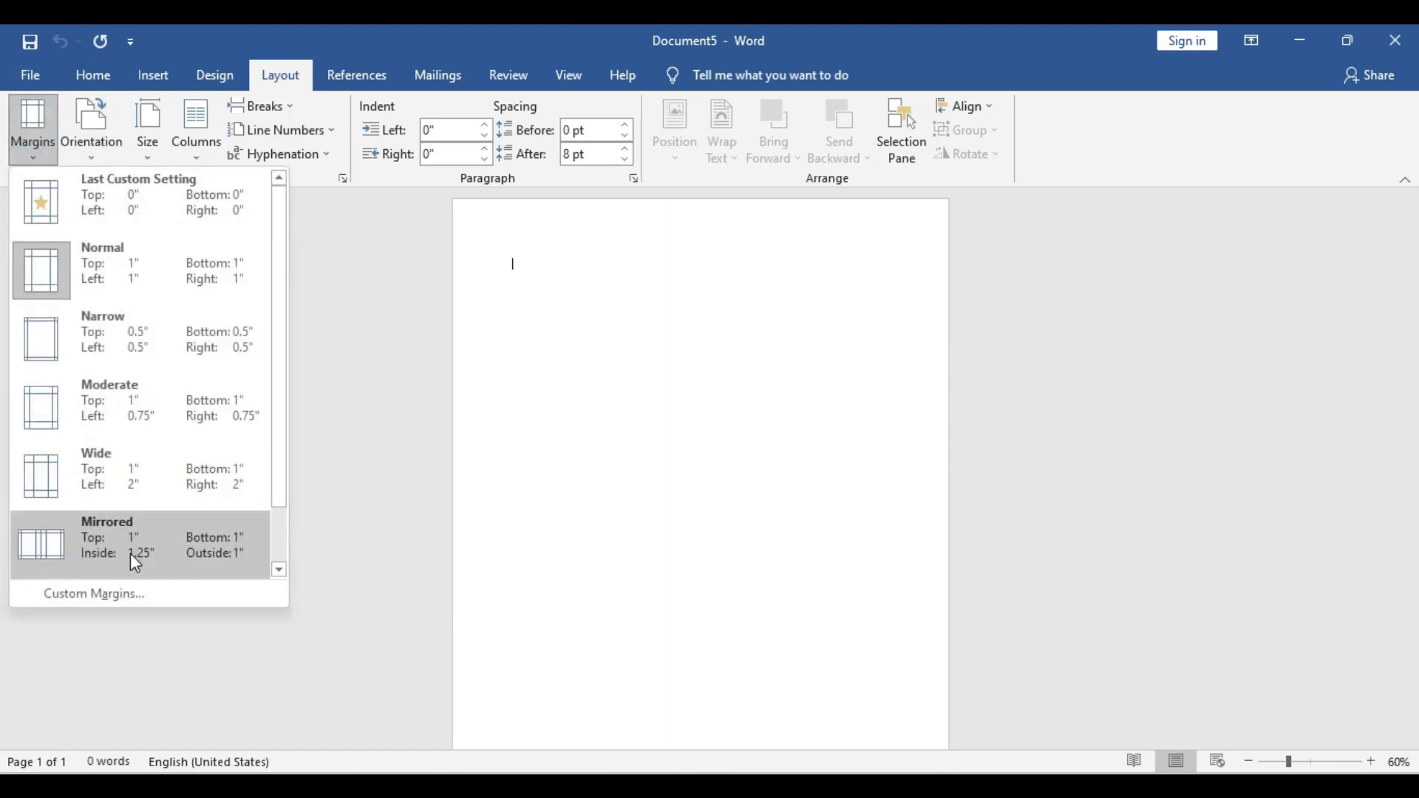
click(113, 592)
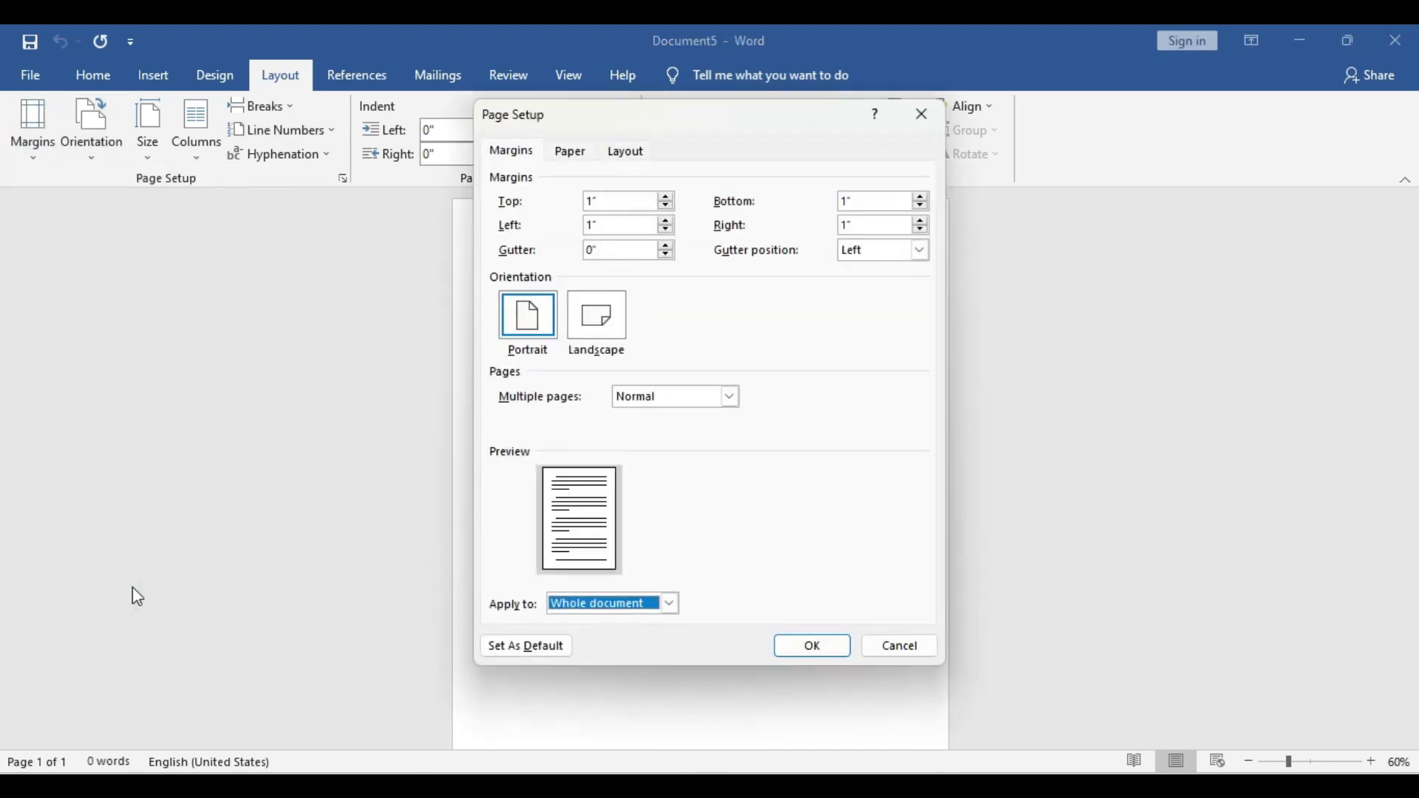
double_click(622, 201)
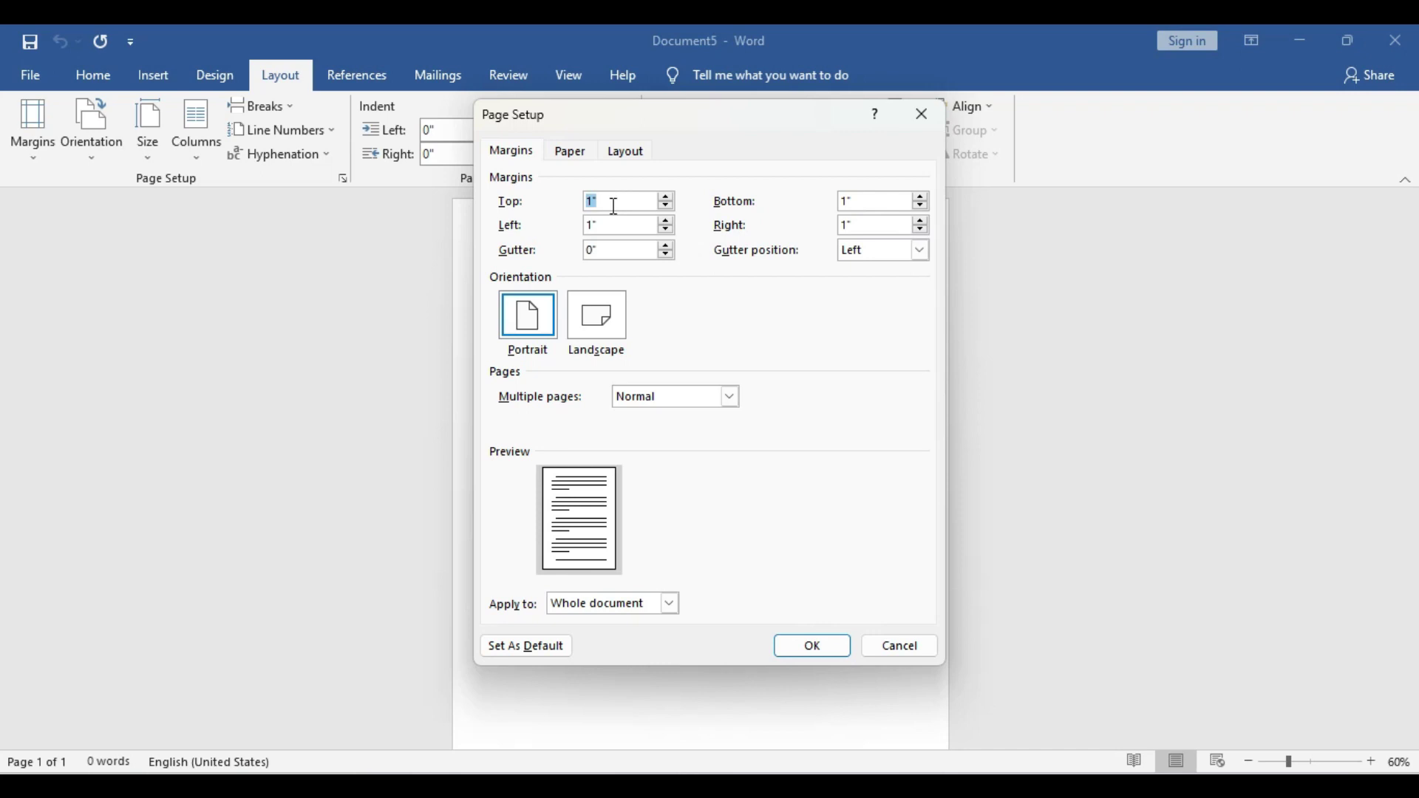
text(0)
double_click(614, 225)
text(0)
double_click(874, 202)
text(0)
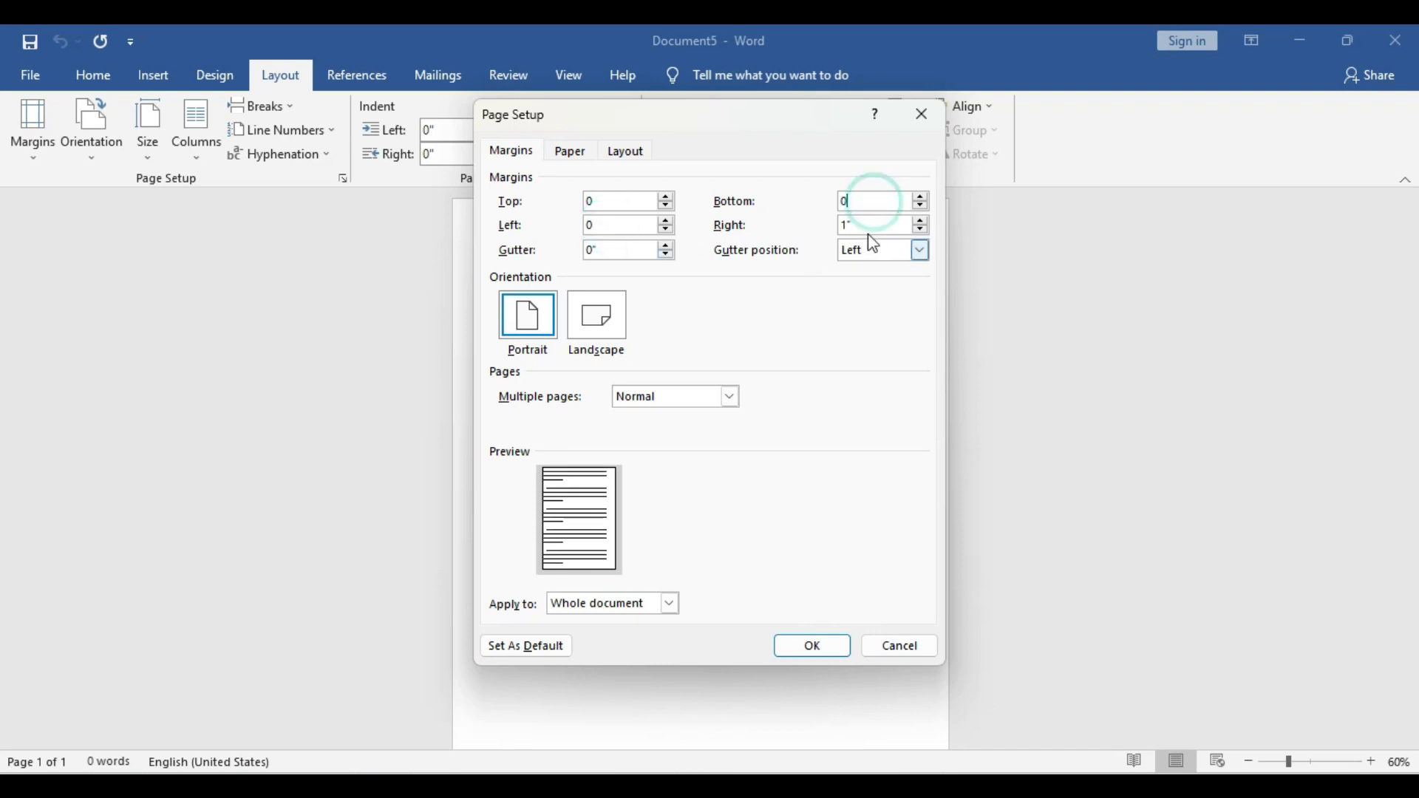
double_click(864, 228)
text(0)
Set the paper size to 2.5 wide by 3.3 high and apply the page setup
click(572, 153)
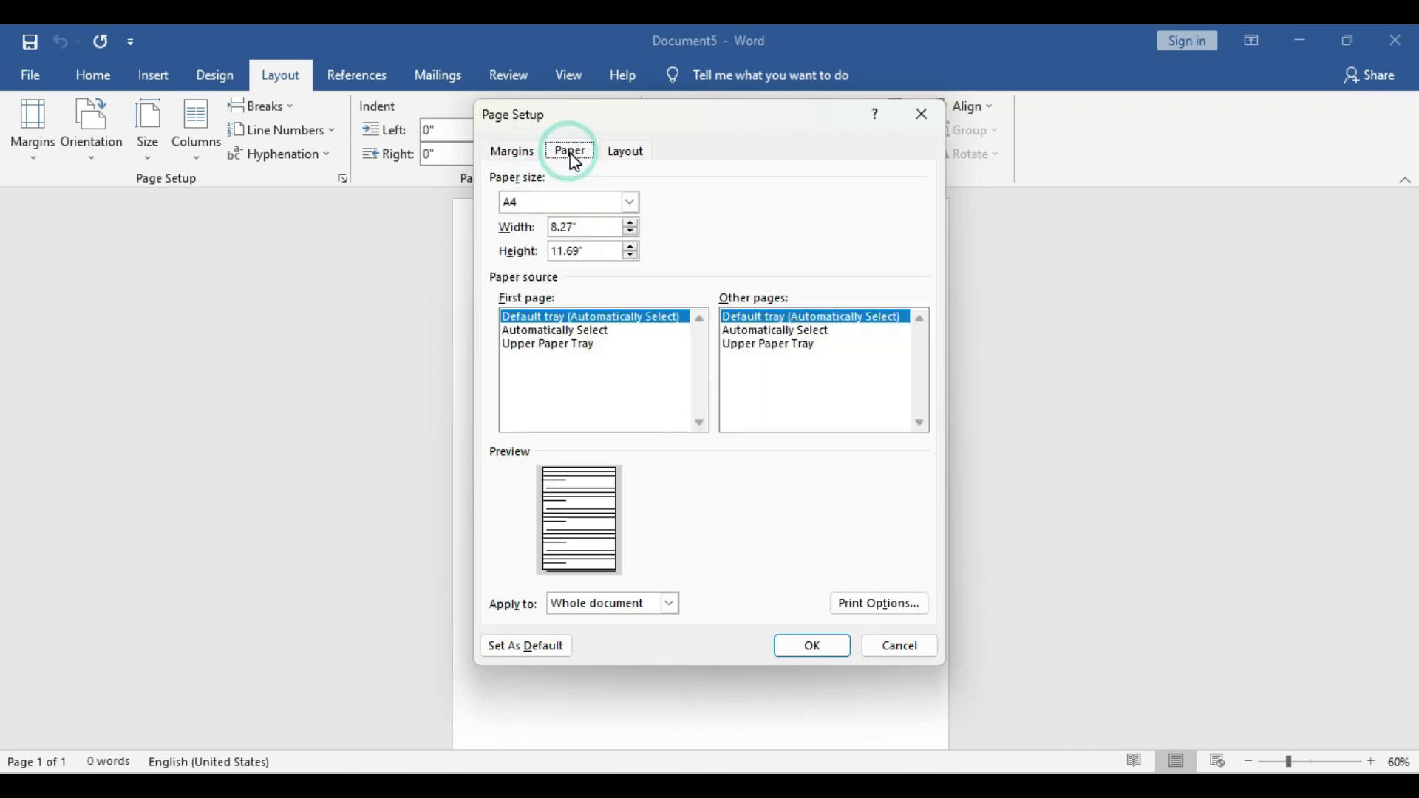
double_click(595, 252)
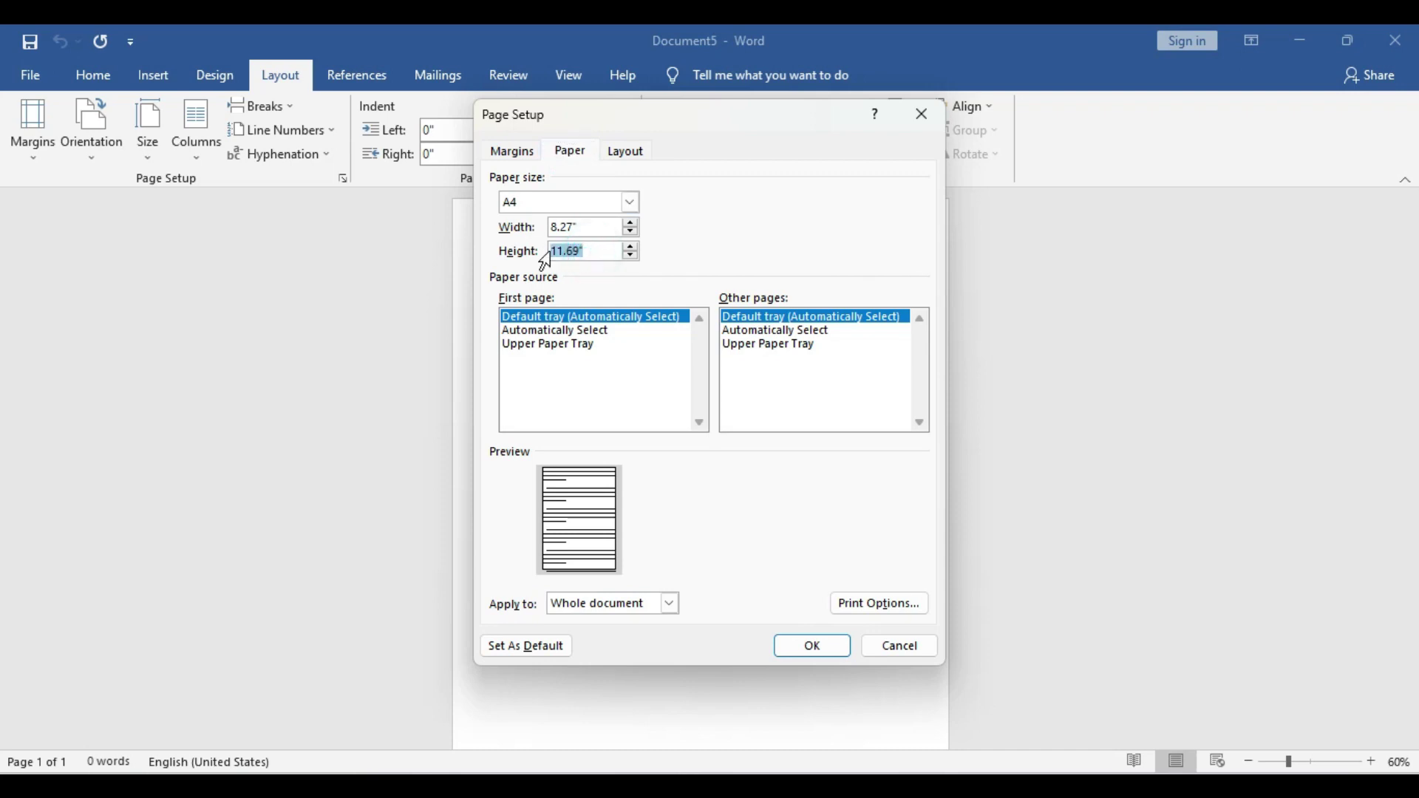
text(3.3)
double_click(595, 227)
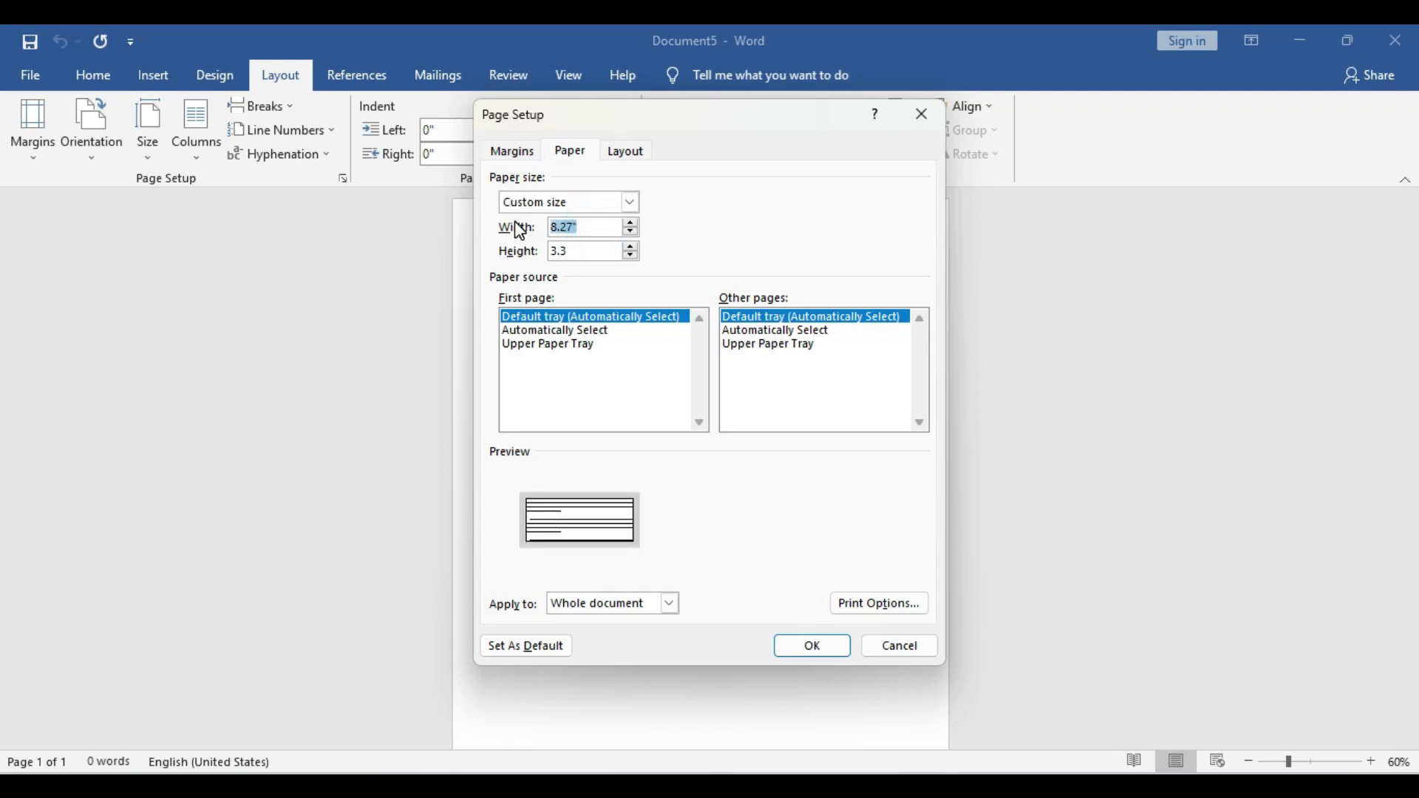
text(2.5)
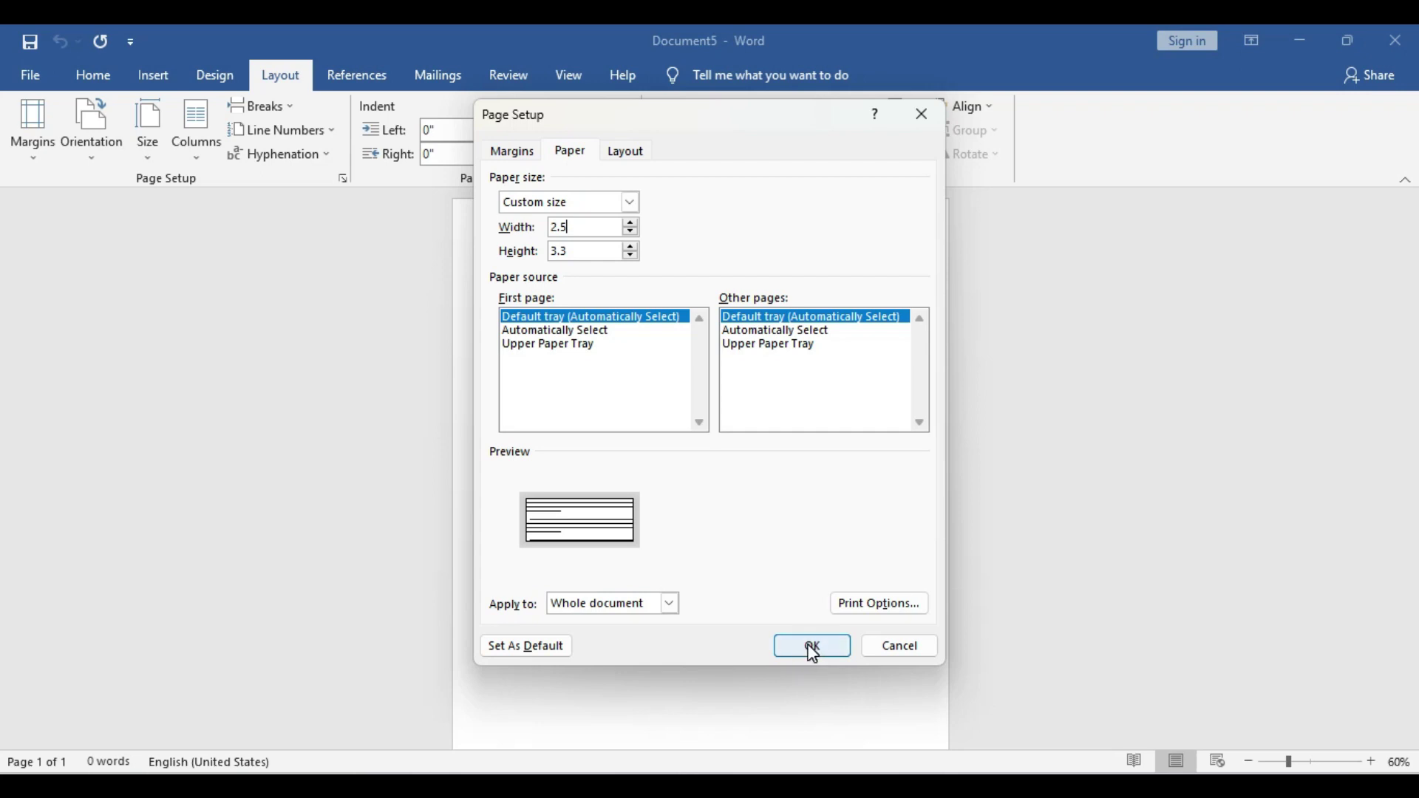
click(812, 647)
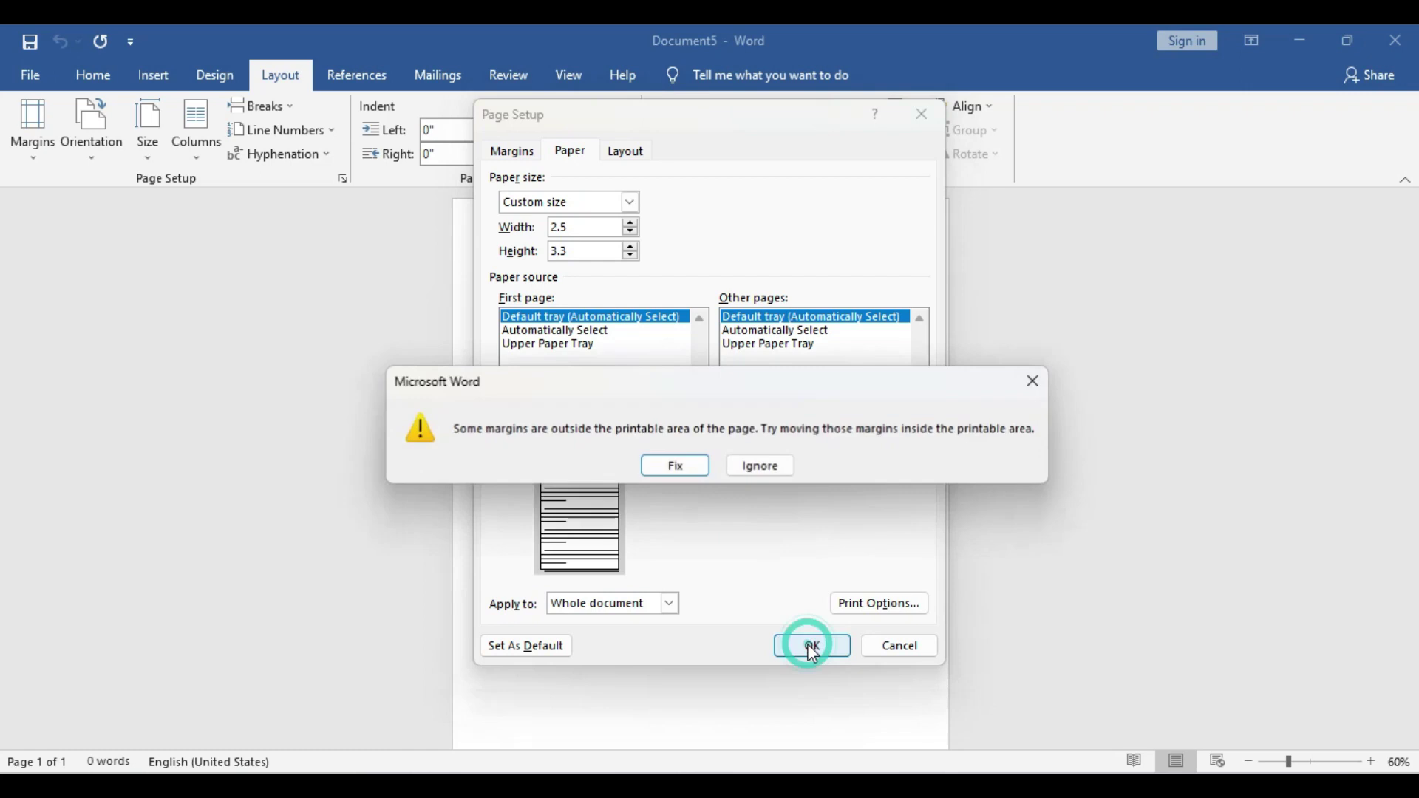
Keep the zero margins and draw a wide rectangle across the top of the card
click(768, 472)
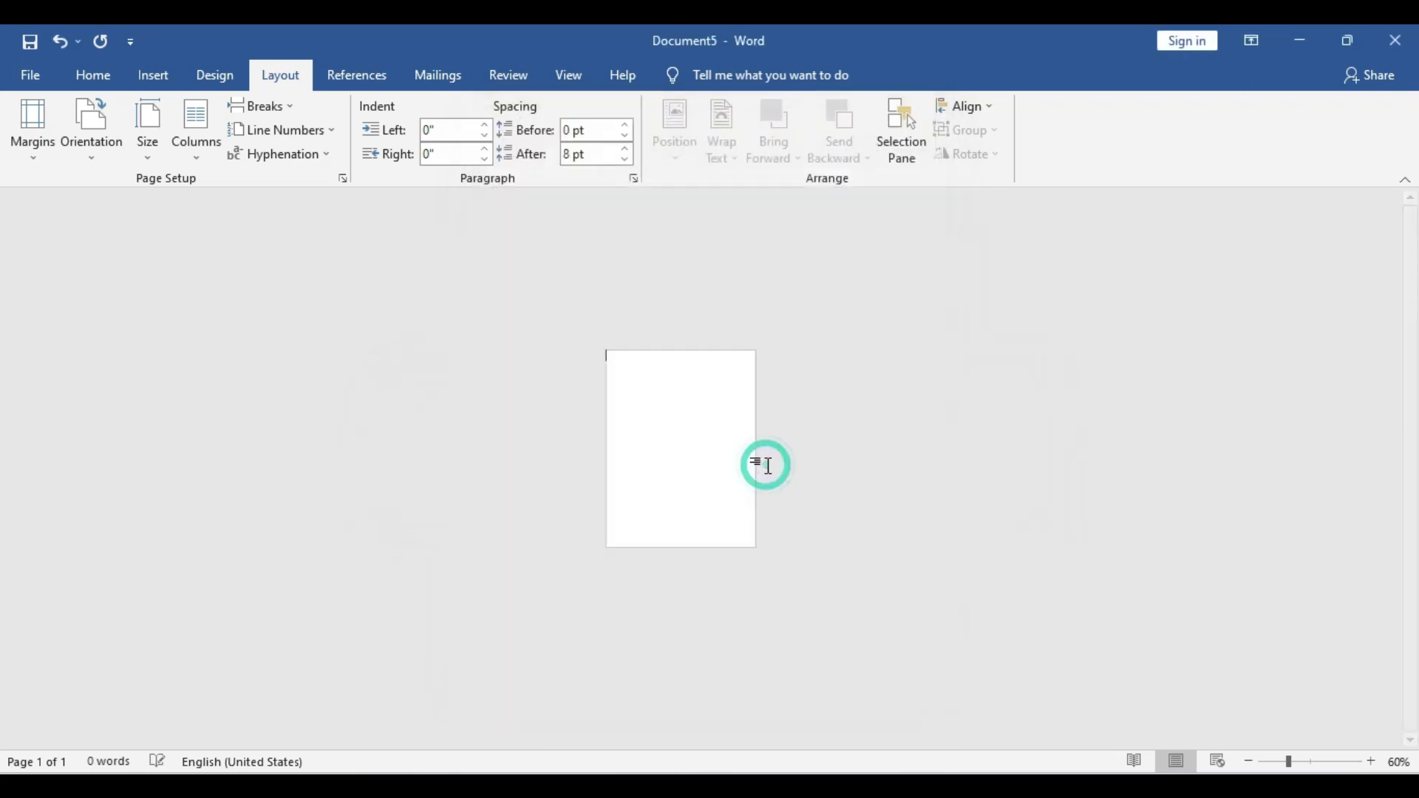
ctrl+scroll(754, 536, up, 8)
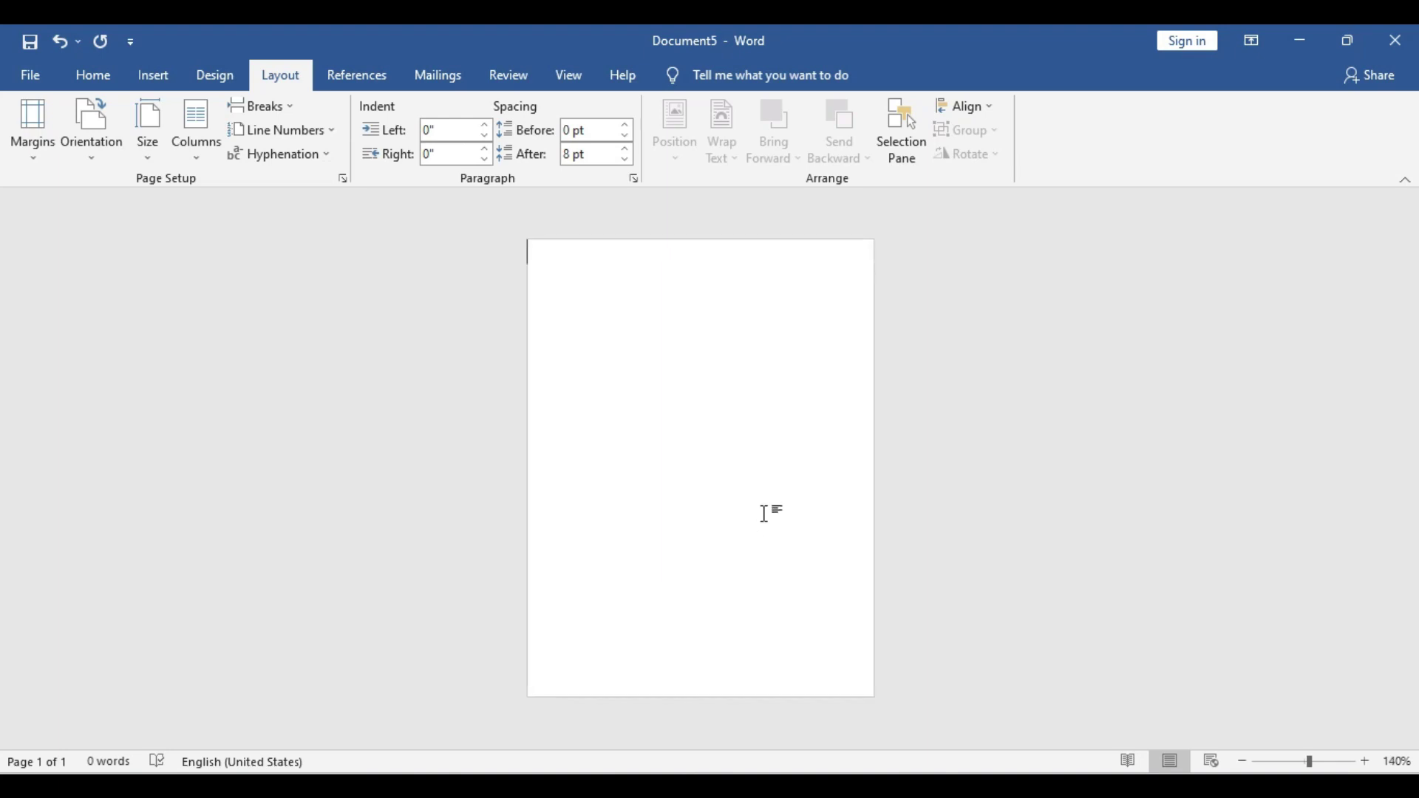
click(153, 74)
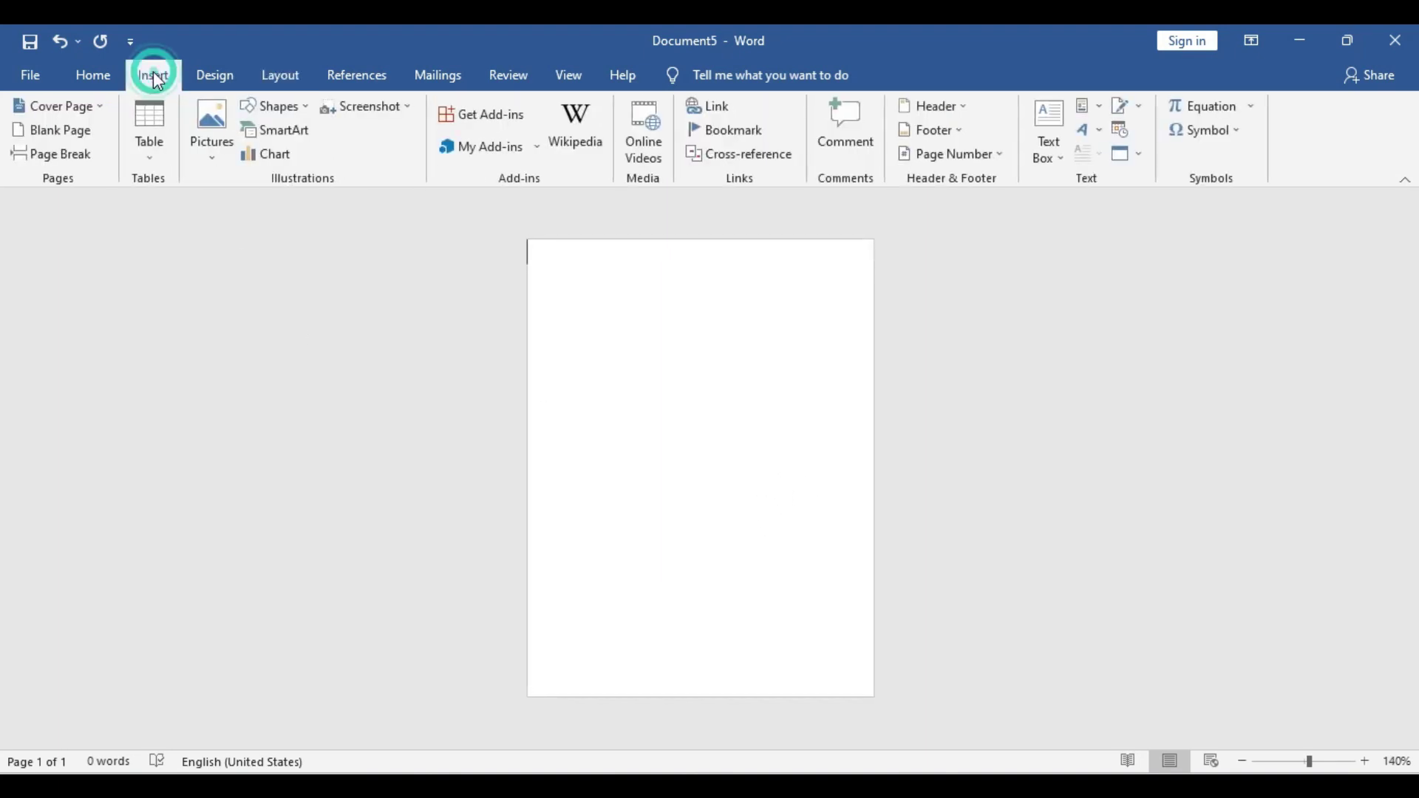
click(296, 111)
click(312, 152)
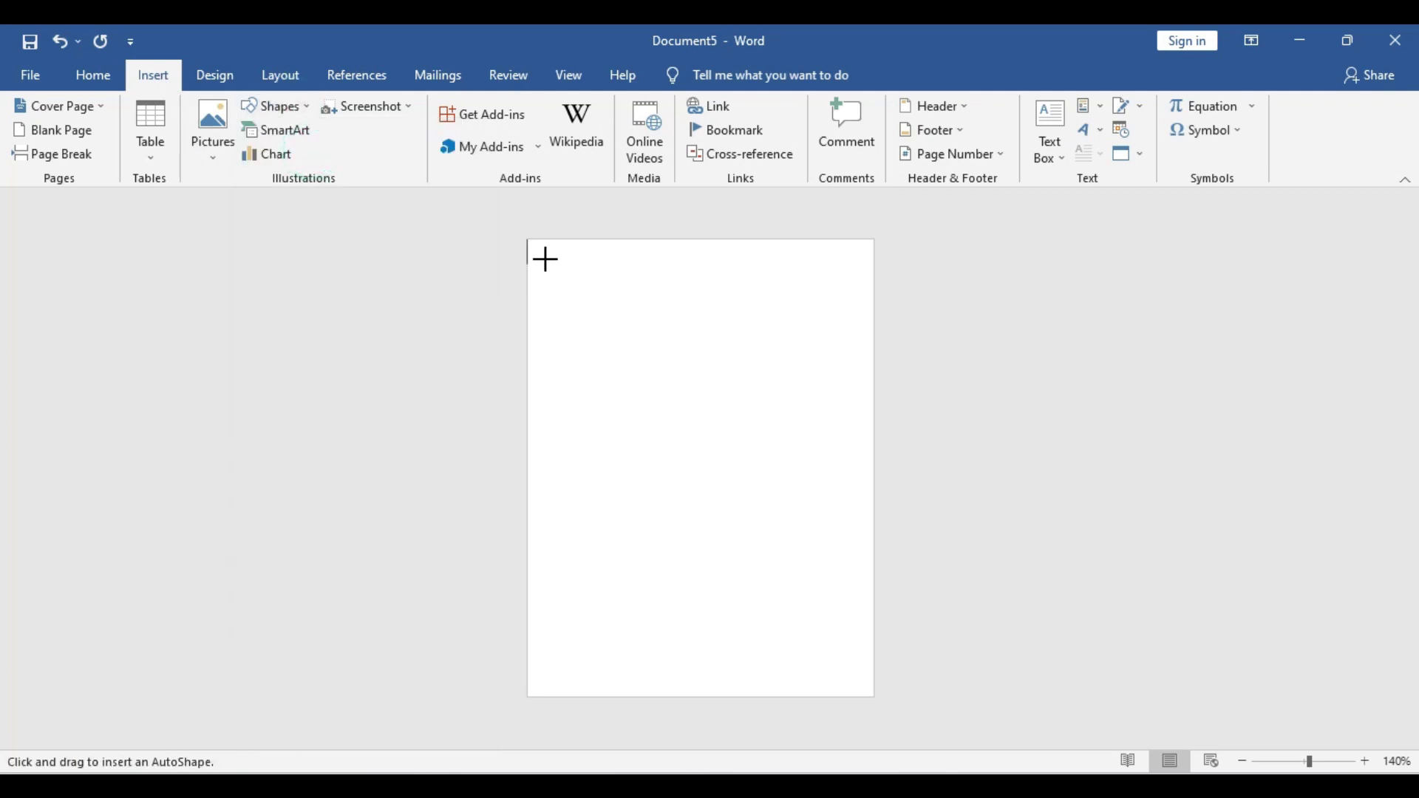
mouse_move(535, 247)
mouse_down()
mouse_move(703, 320)
mouse_move(977, 304)
mouse_up()
mouse_move(791, 279)
mouse_down()
mouse_move(722, 298)
mouse_move(734, 294)
mouse_up()
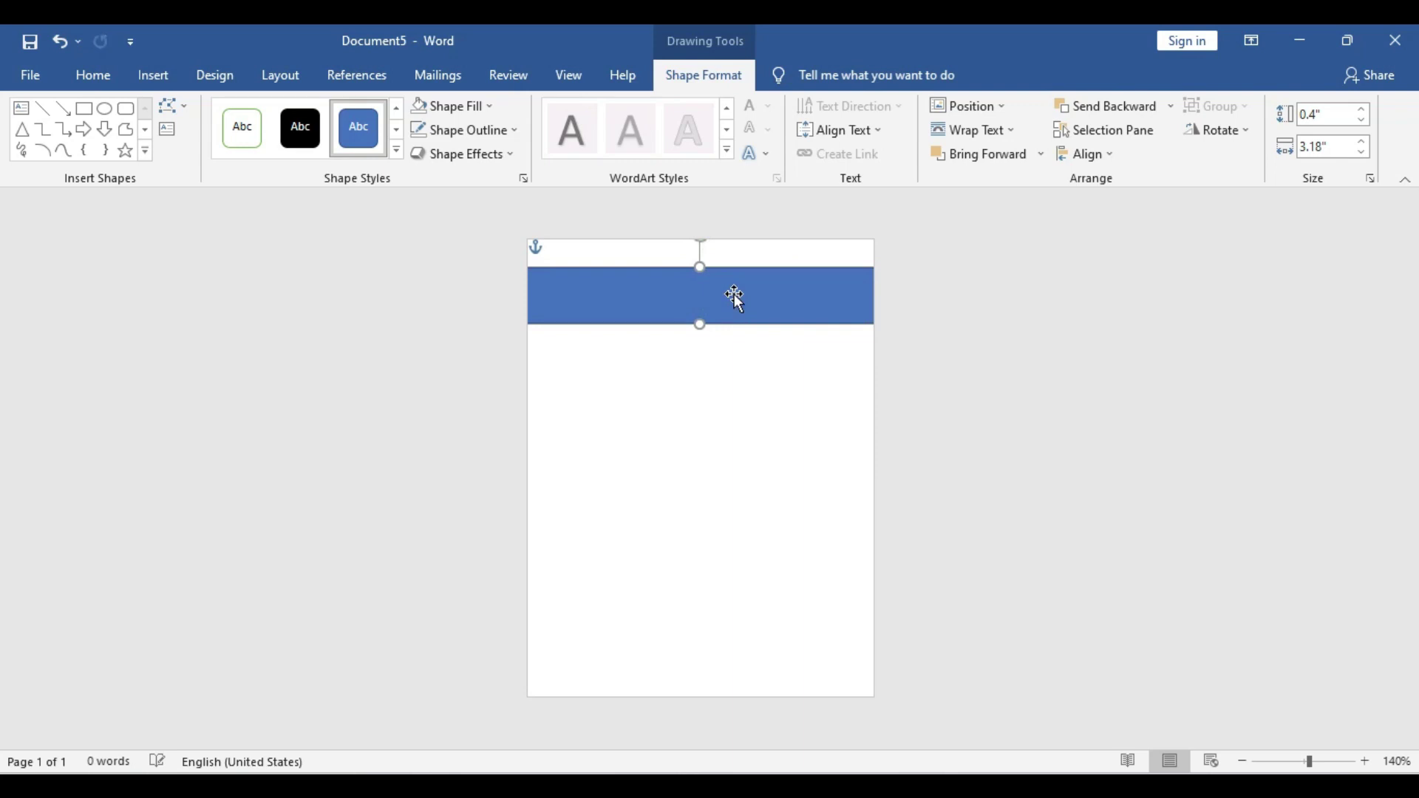
Centre the rectangle horizontally, fill it navy blue and remove its outline
click(1110, 153)
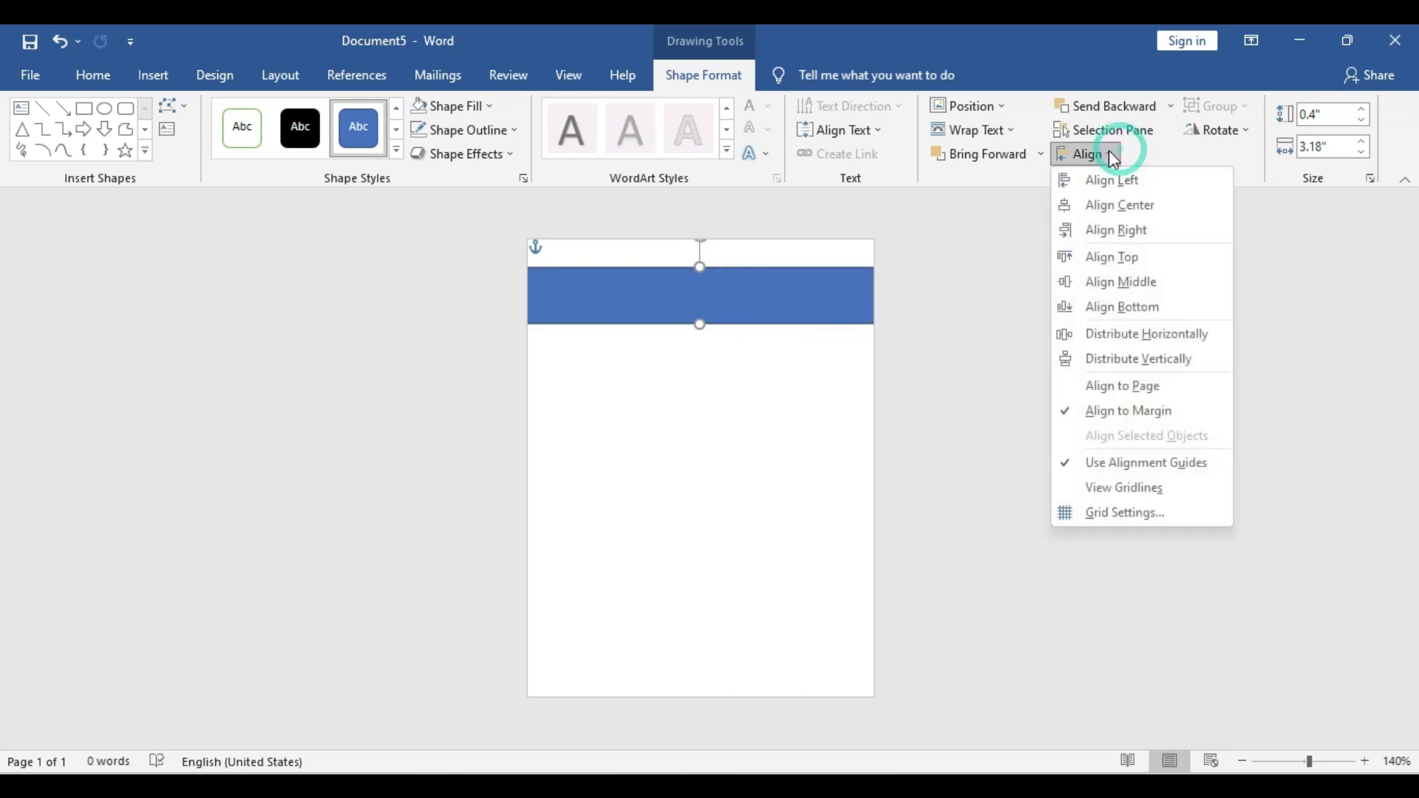
click(1148, 209)
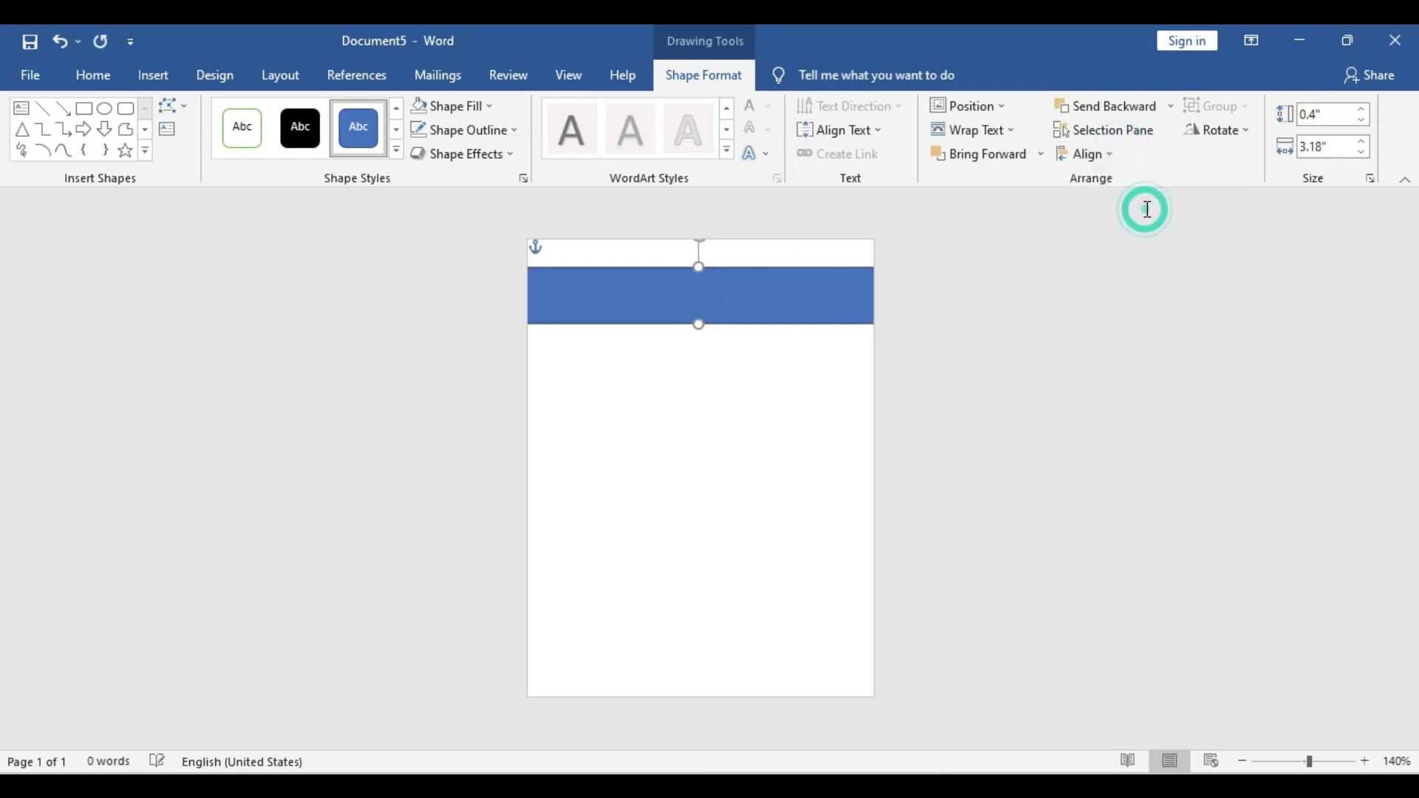
click(458, 105)
click(559, 268)
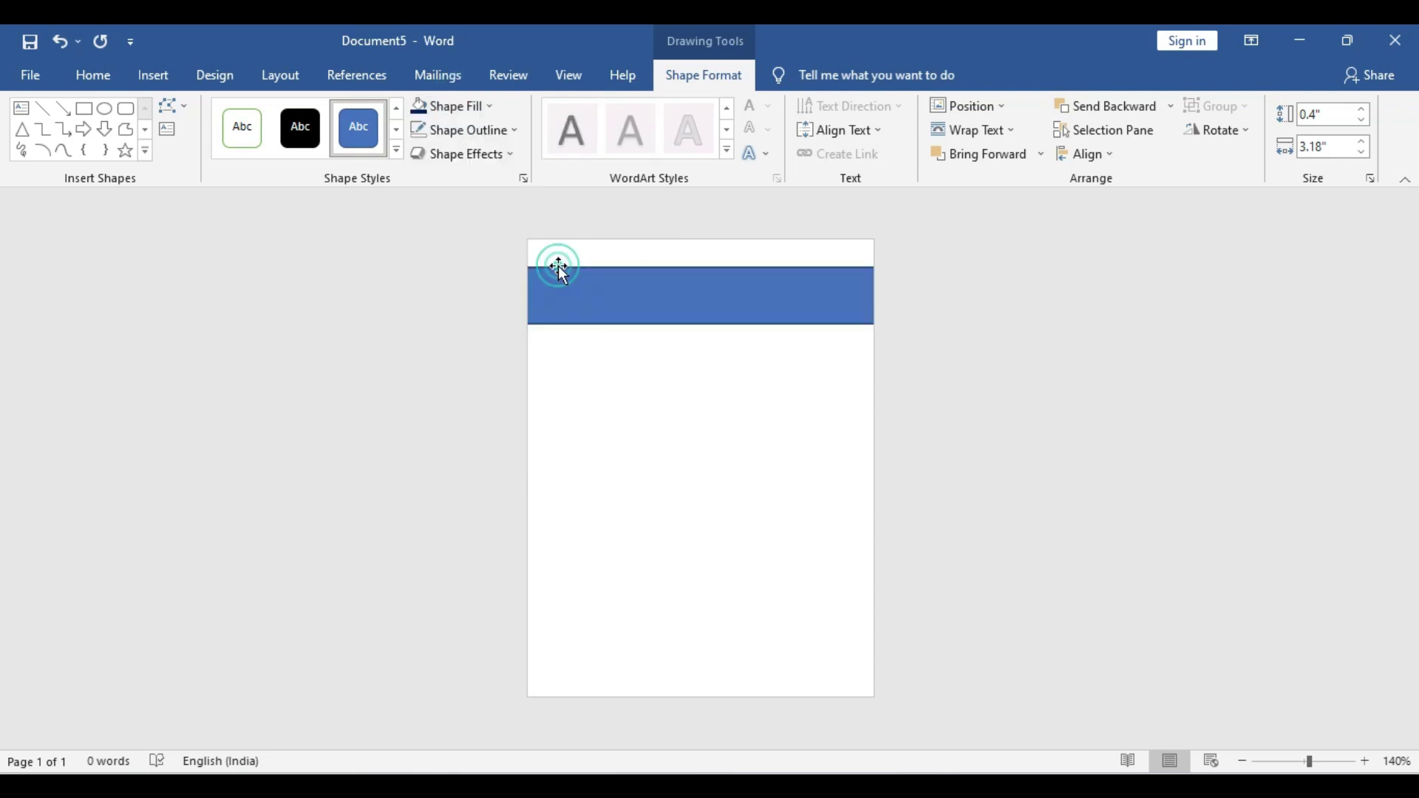
click(606, 298)
click(495, 130)
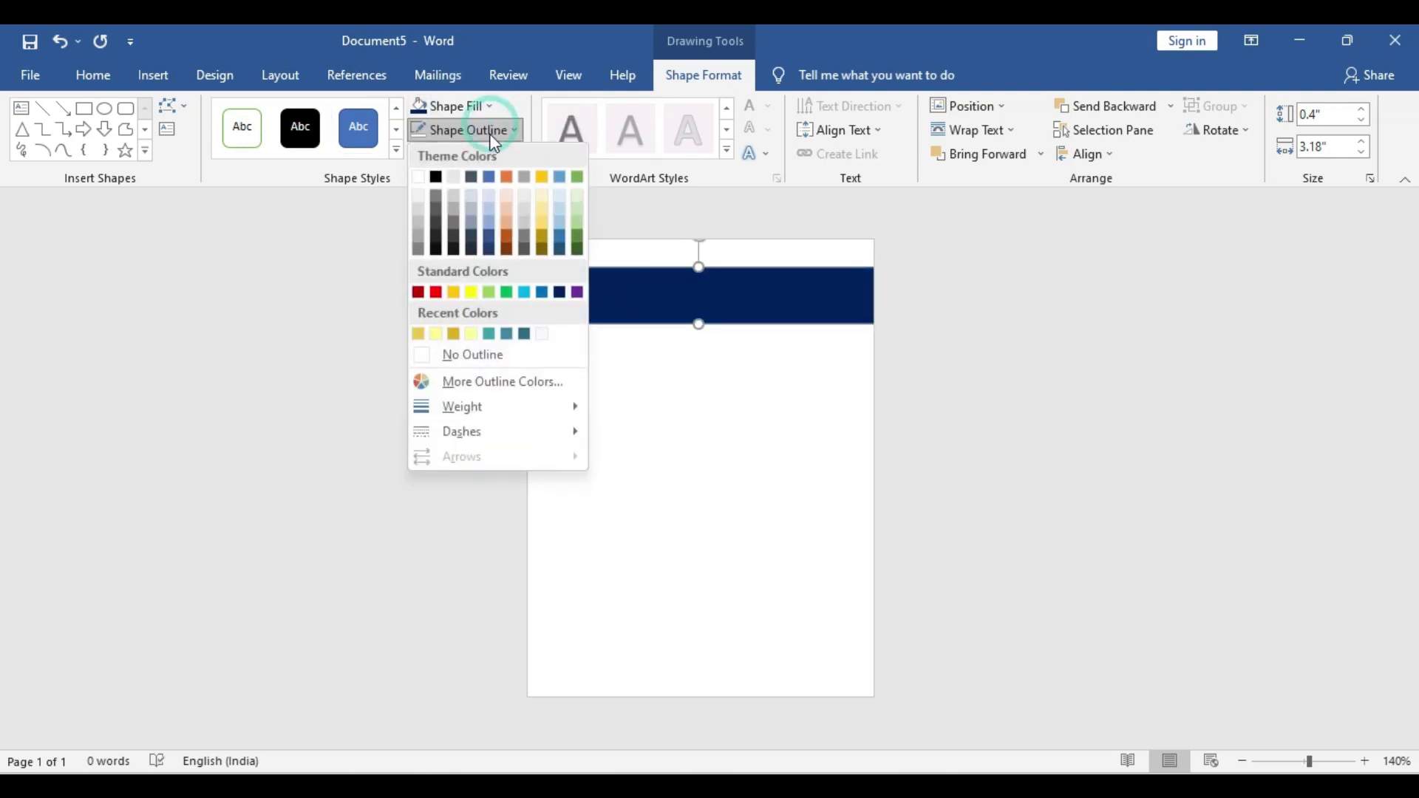
click(494, 354)
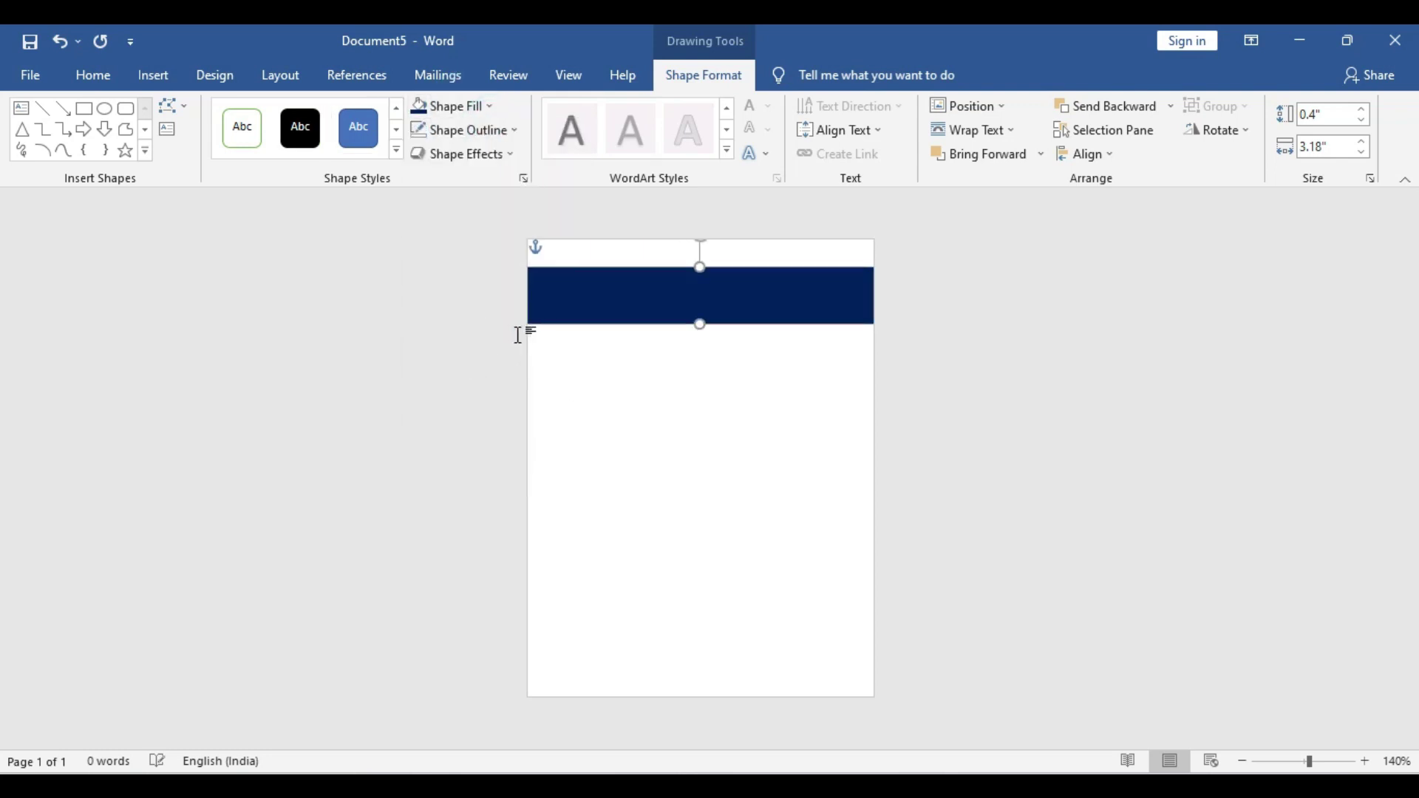
click(147, 83)
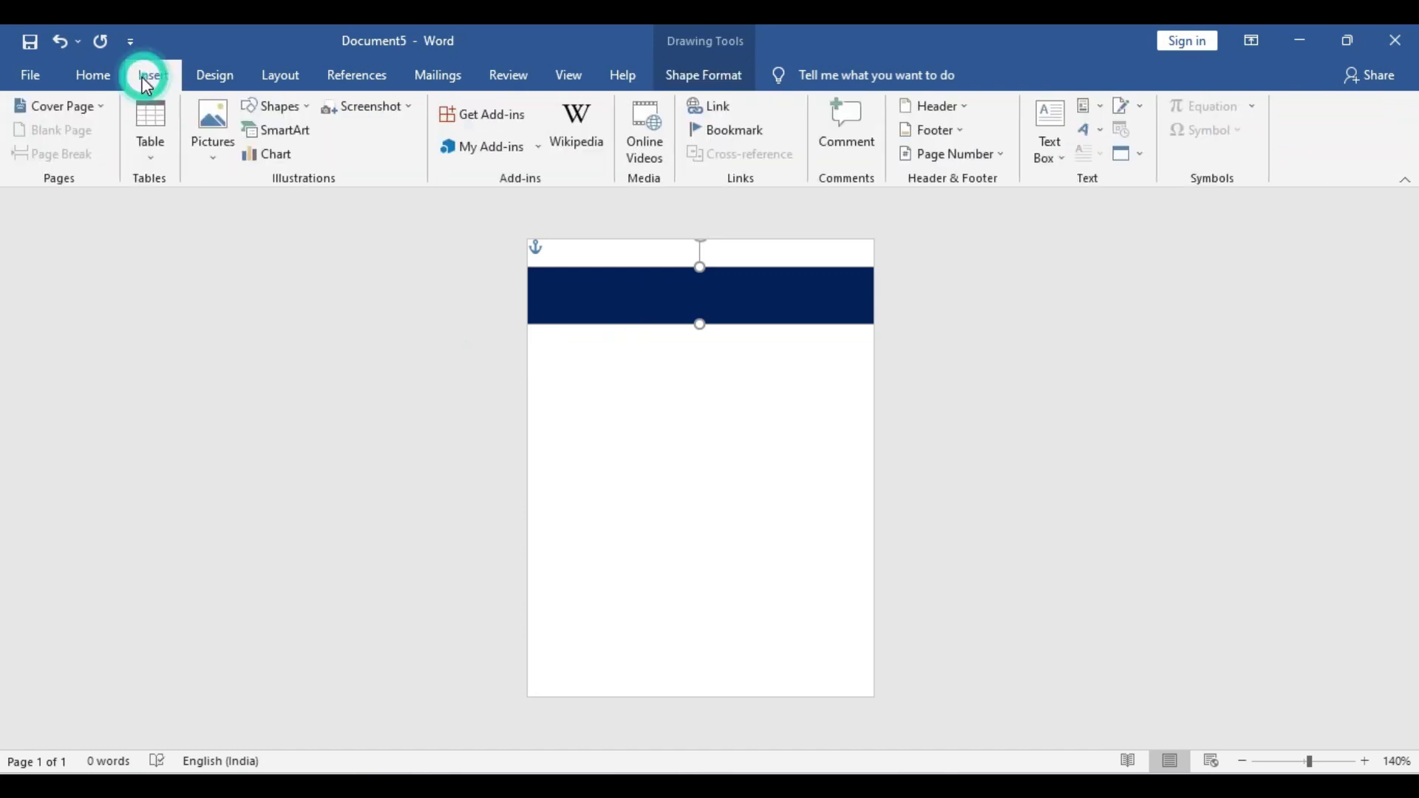
Draw a circle of about 0.63 inches on the banner's left end
click(279, 108)
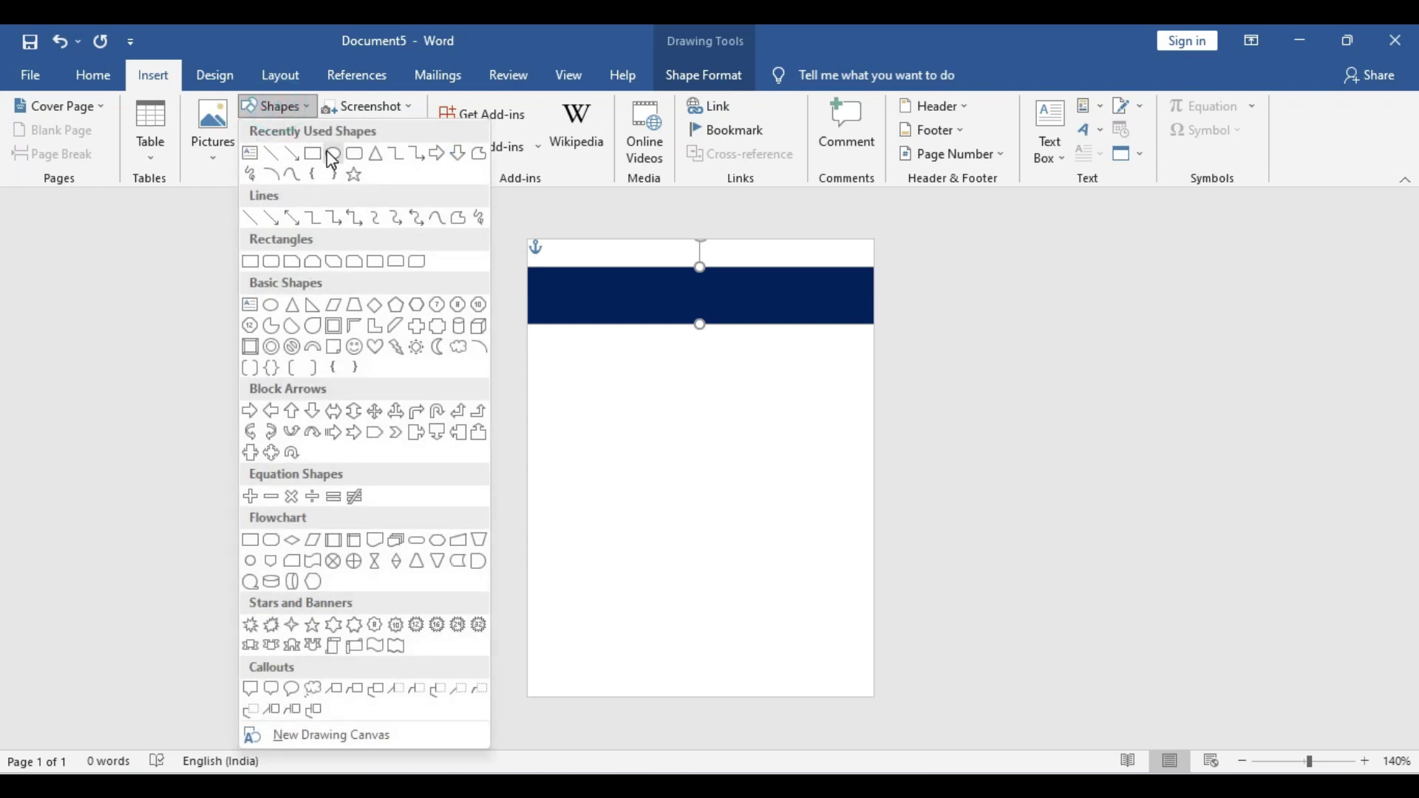
click(333, 155)
mouse_move(561, 274)
mouse_down()
mouse_move(677, 407)
mouse_move(662, 402)
mouse_up()
drag(630, 336, 603, 304)
drag(658, 371, 597, 302)
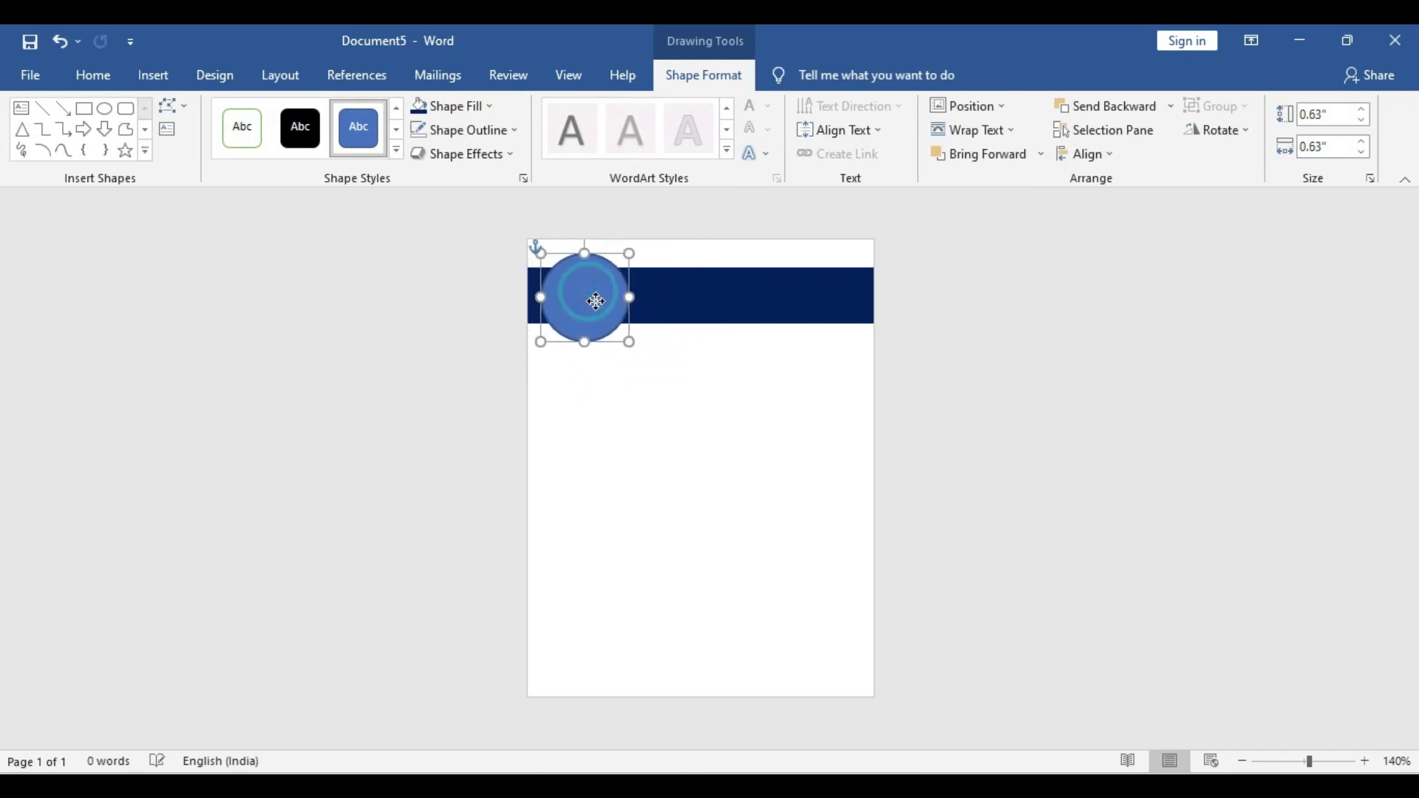
Fill the circle with the mcs_logo_seal picture from file
click(469, 111)
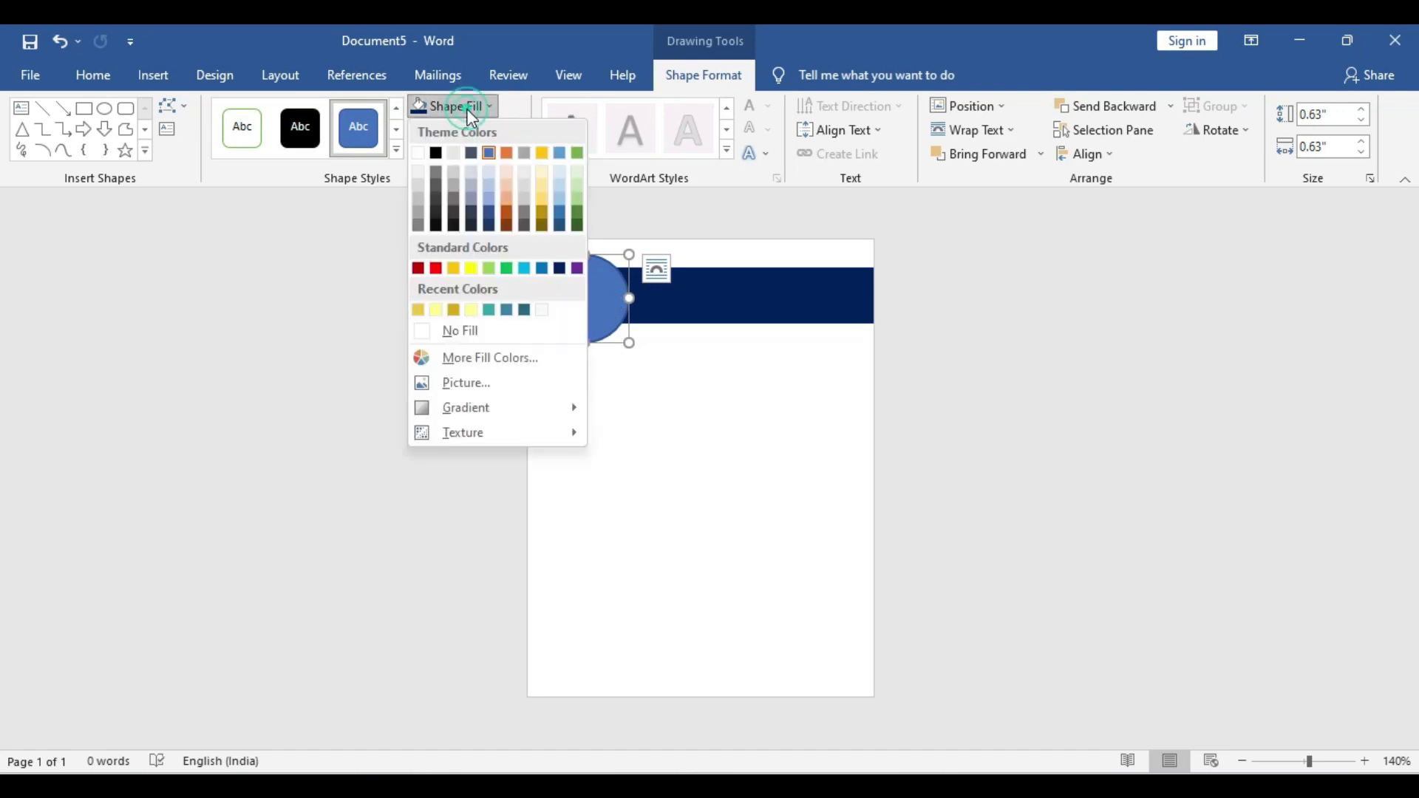
click(481, 383)
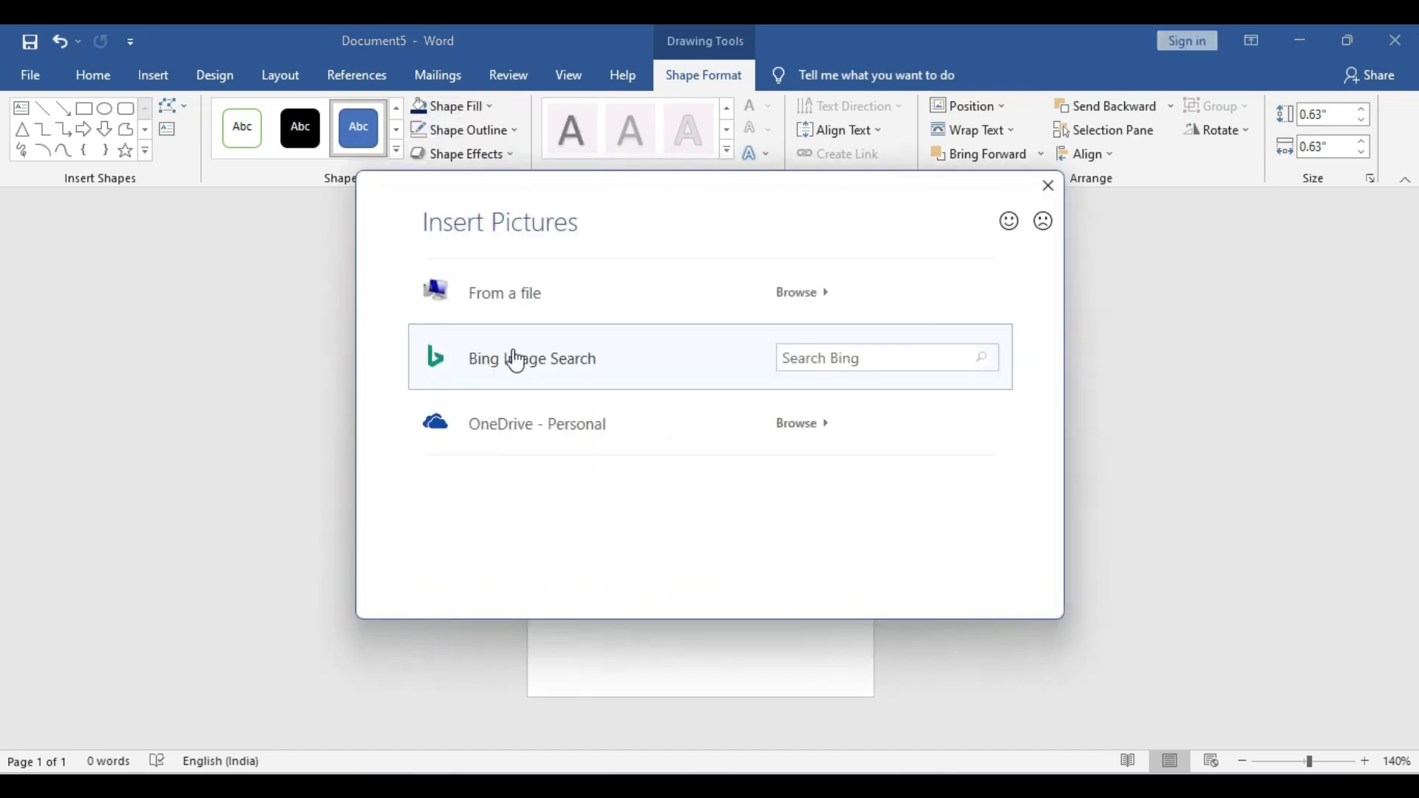
click(551, 294)
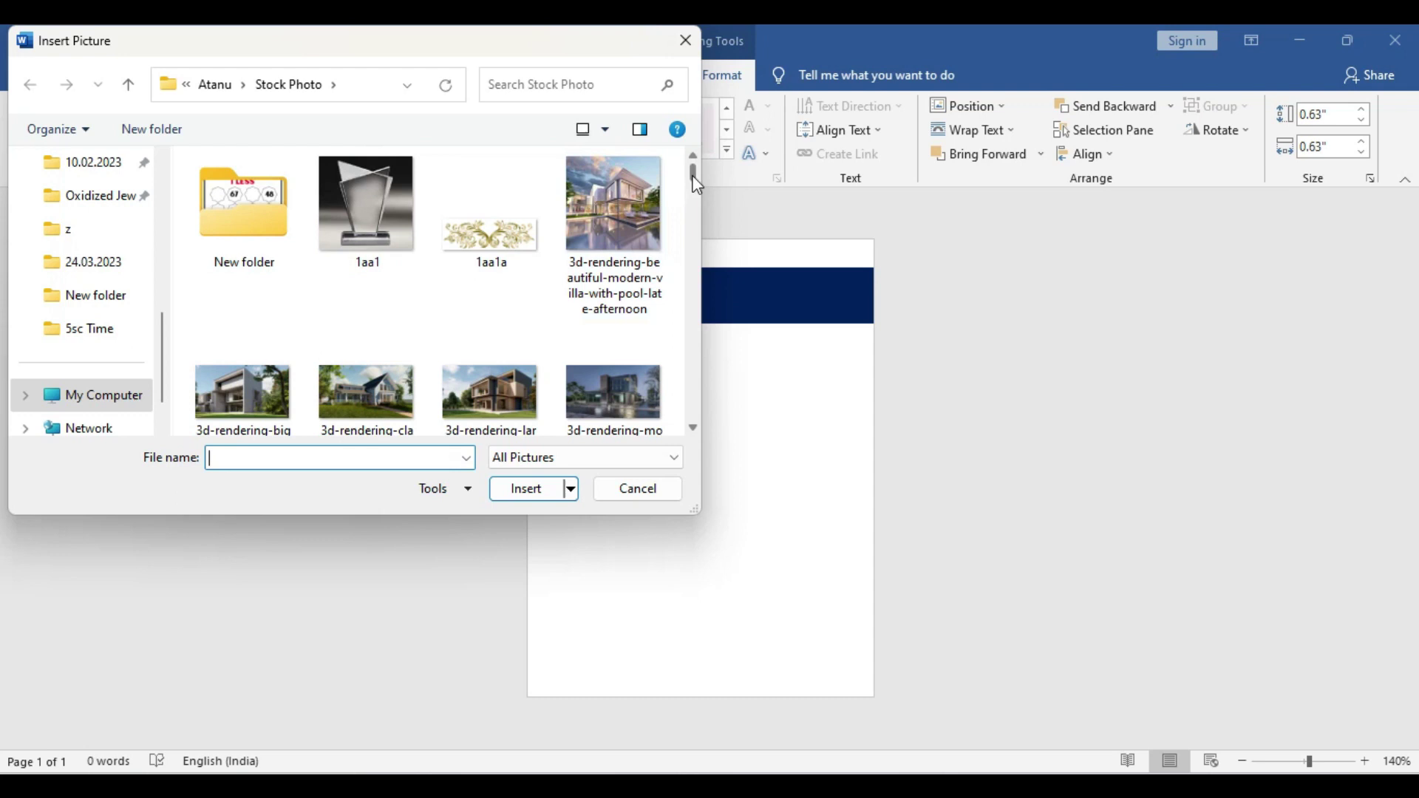
drag(694, 184, 668, 380)
click(406, 294)
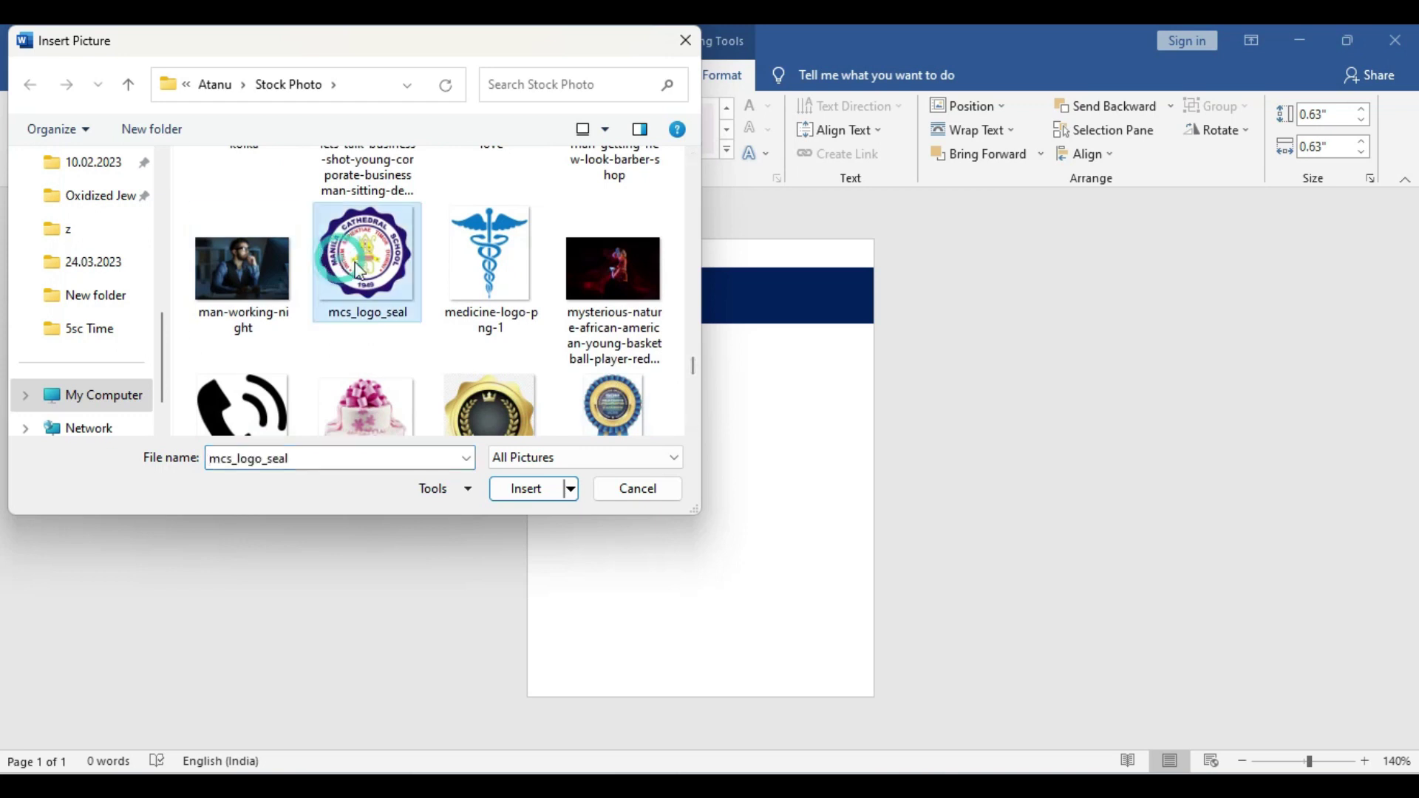
click(525, 491)
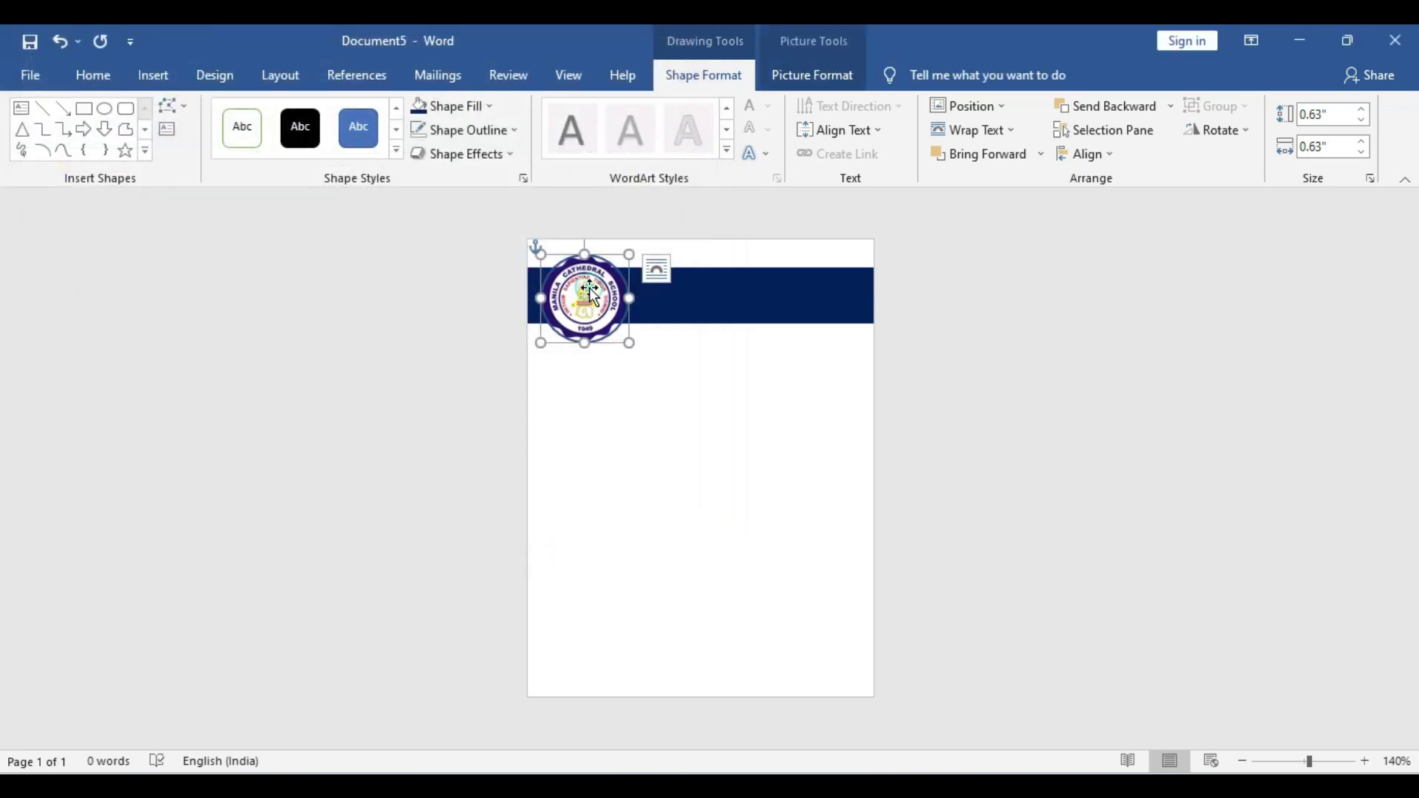
Remove the logo circle's outline and nudge it slightly higher
click(481, 131)
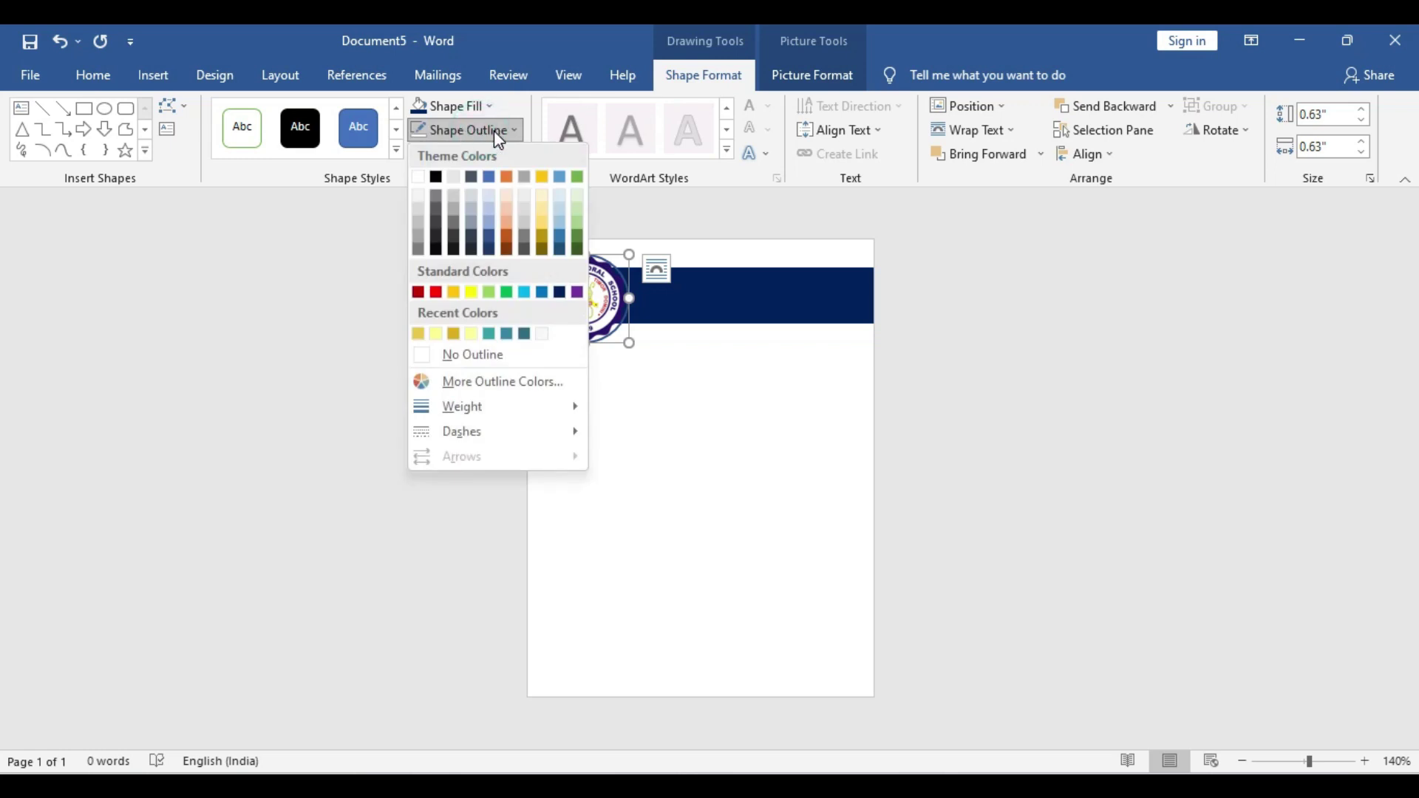
click(473, 356)
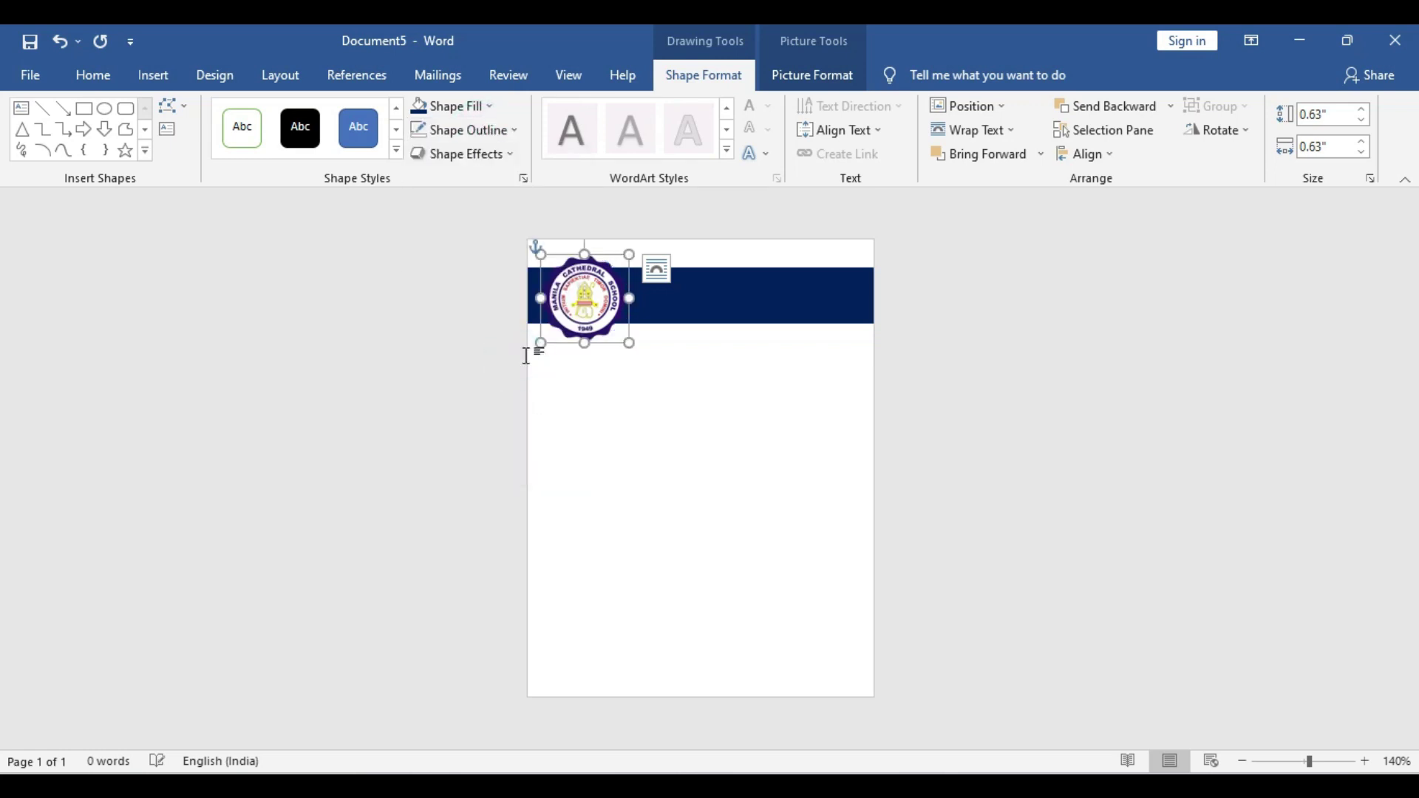
drag(583, 303, 583, 298)
Recolour the banner bar orange and nudge the logo up a little more
click(742, 303)
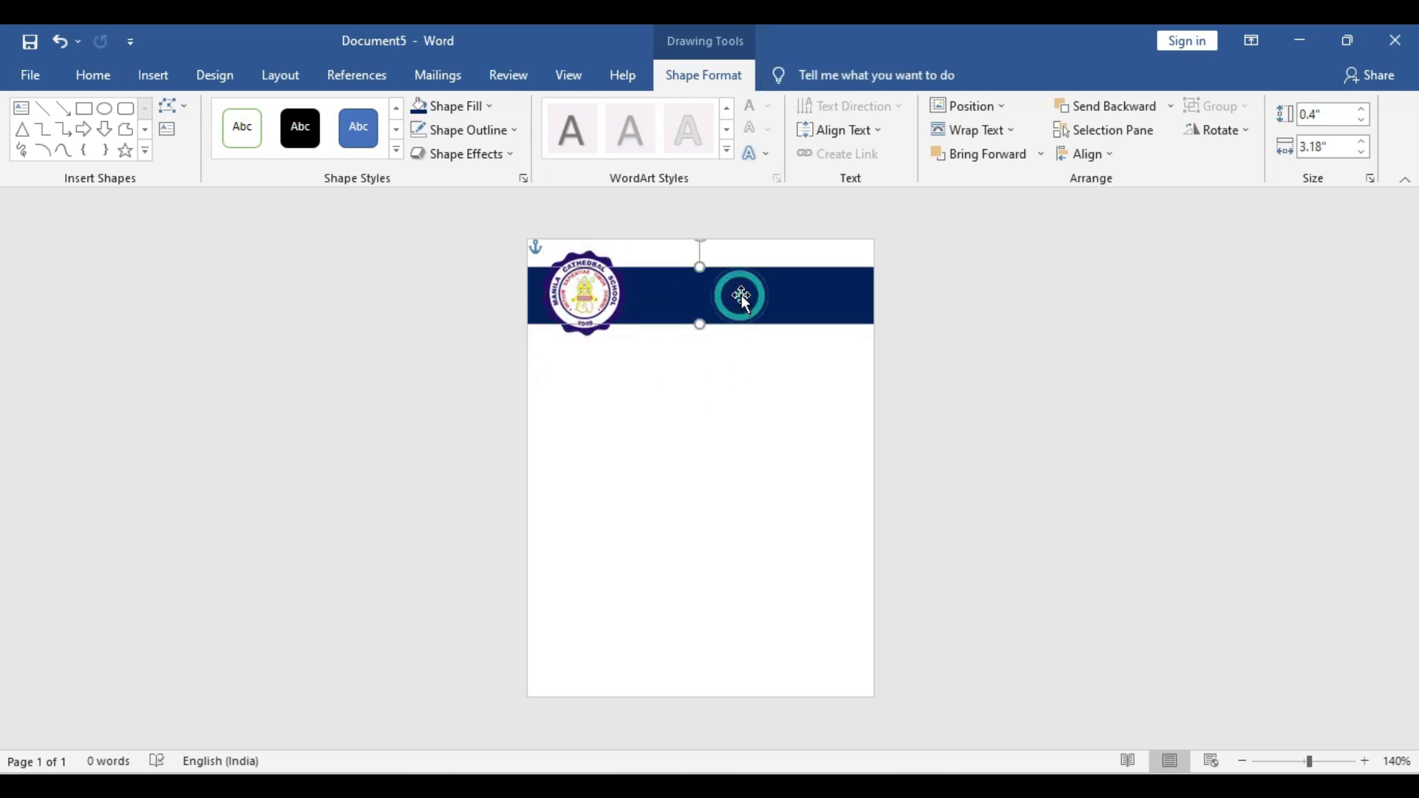
click(473, 107)
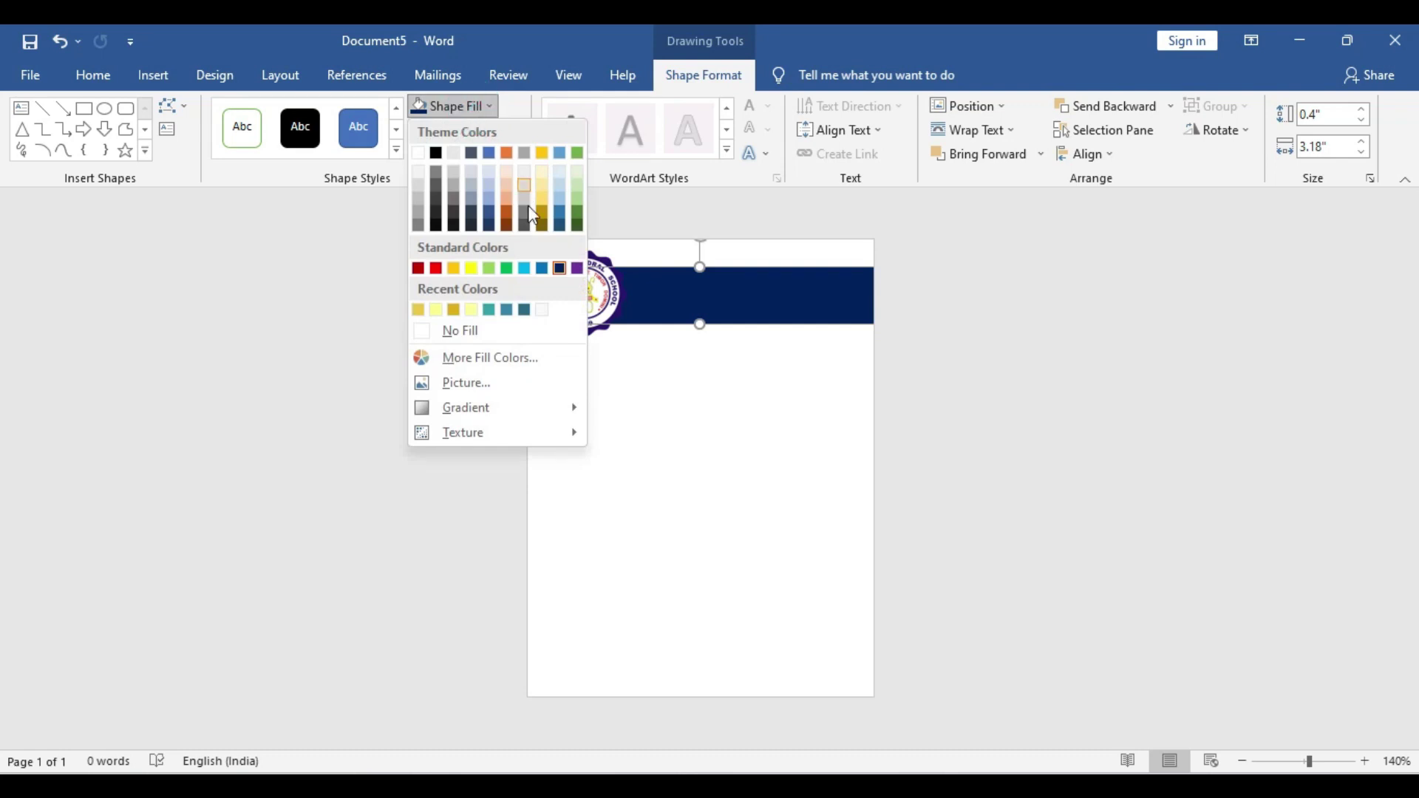
click(506, 215)
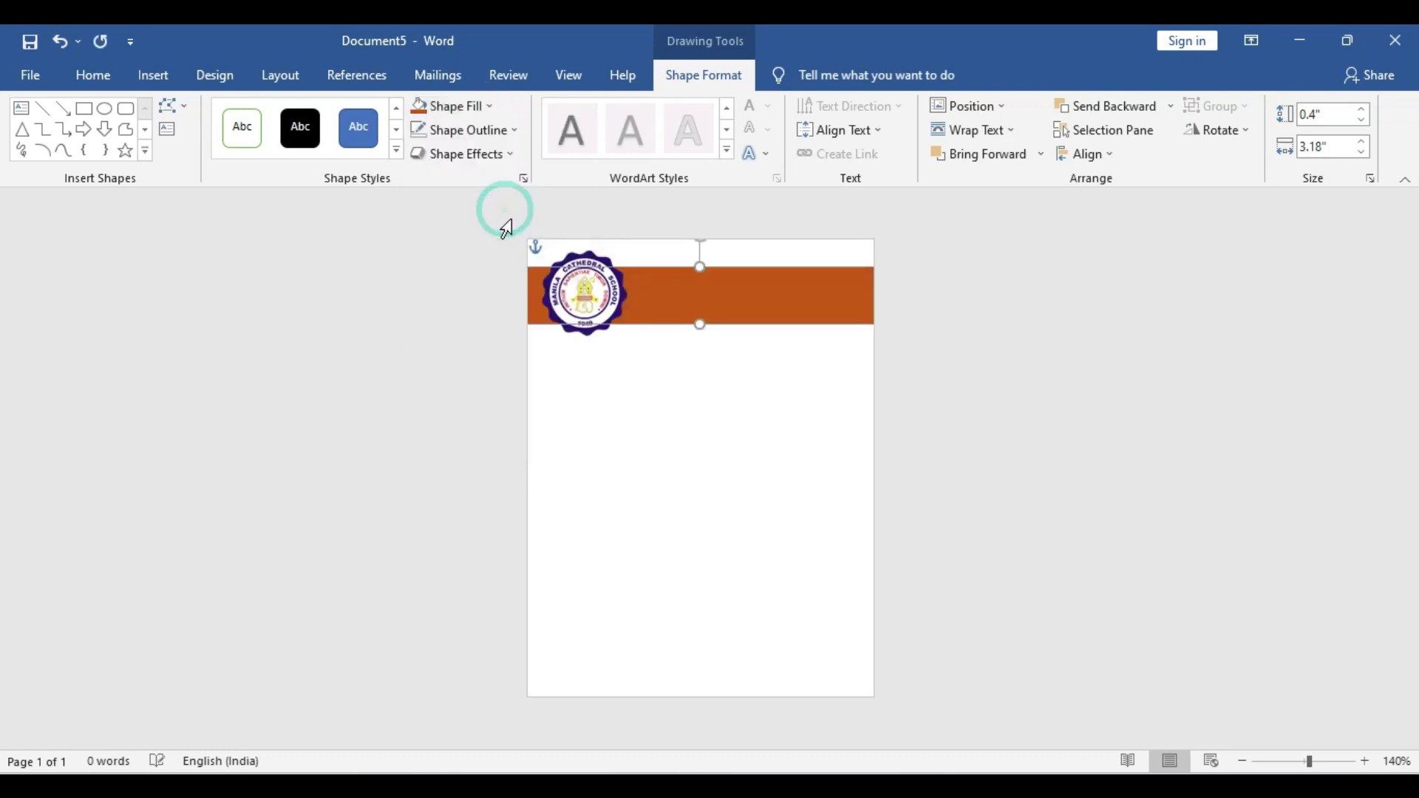
click(584, 303)
drag(583, 303, 584, 296)
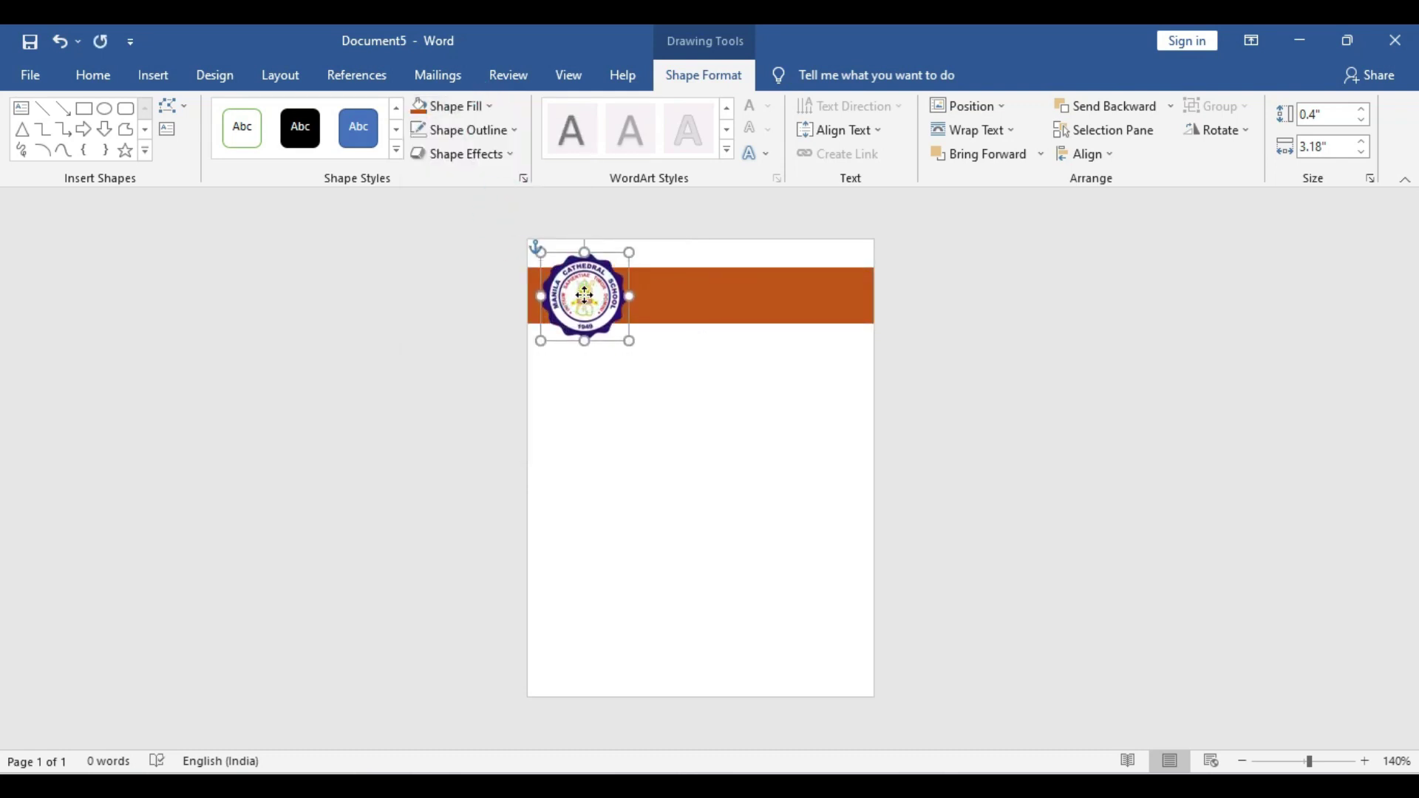
click(996, 389)
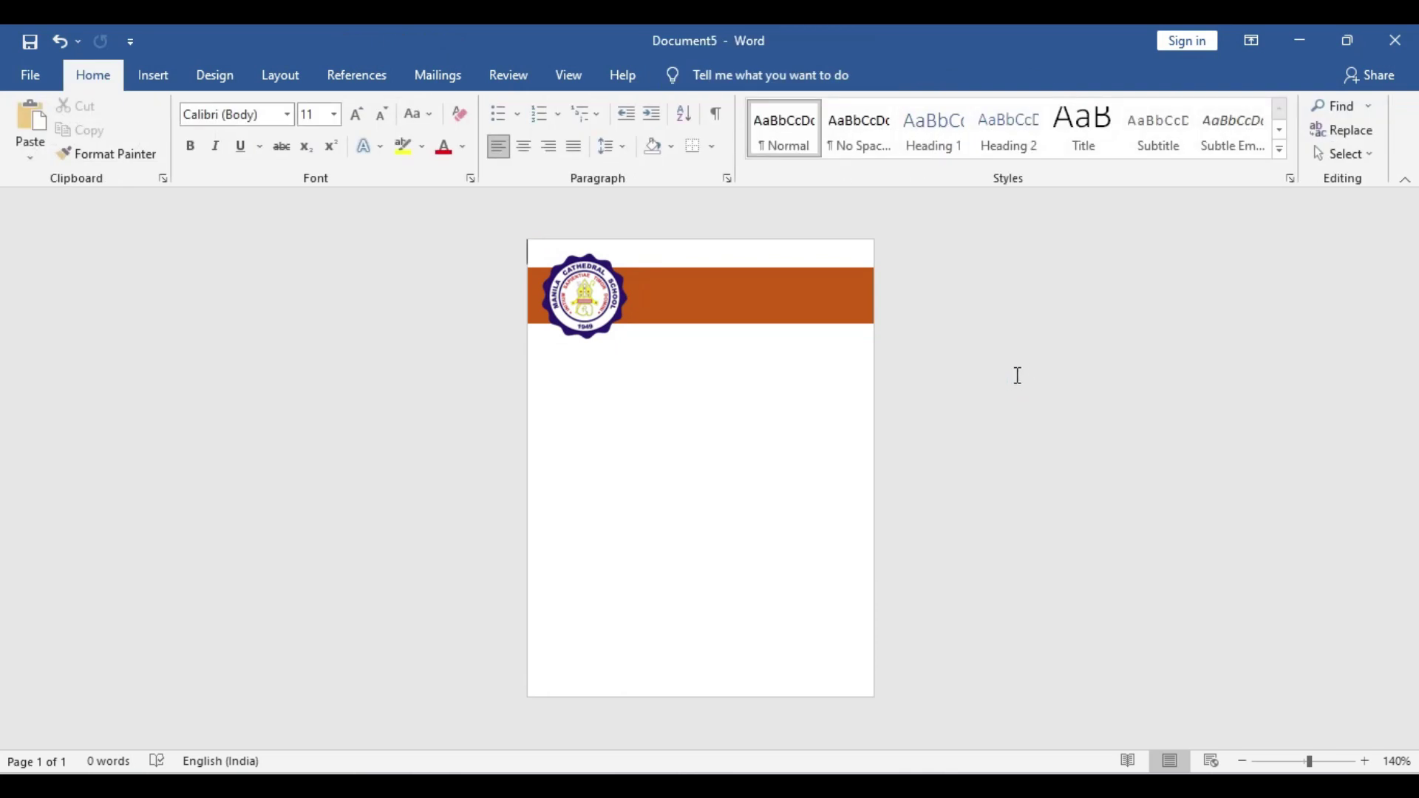
Draw a text box below the banner reading 'ABC ELEMENTRY SCHOOL' and shift it slightly left
click(157, 74)
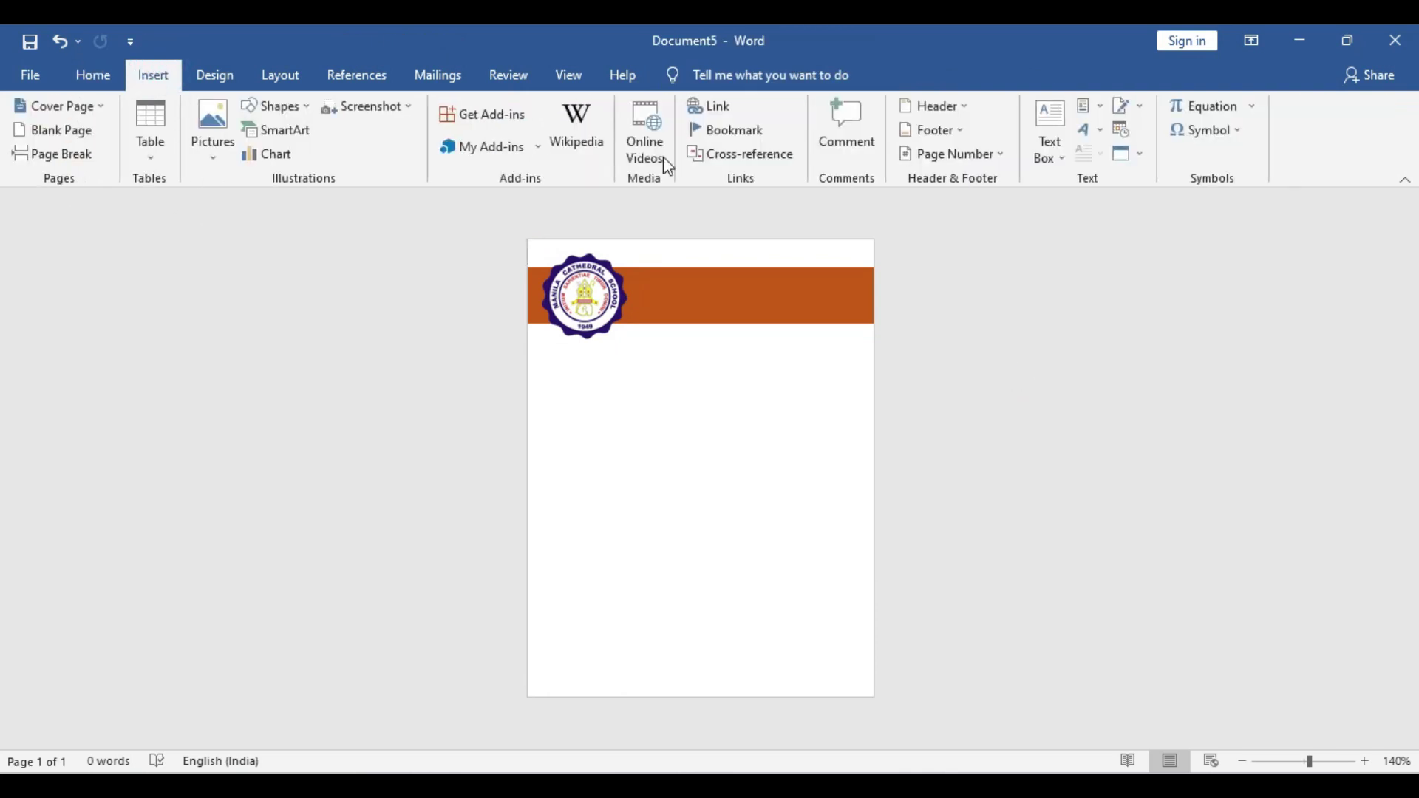
click(1052, 148)
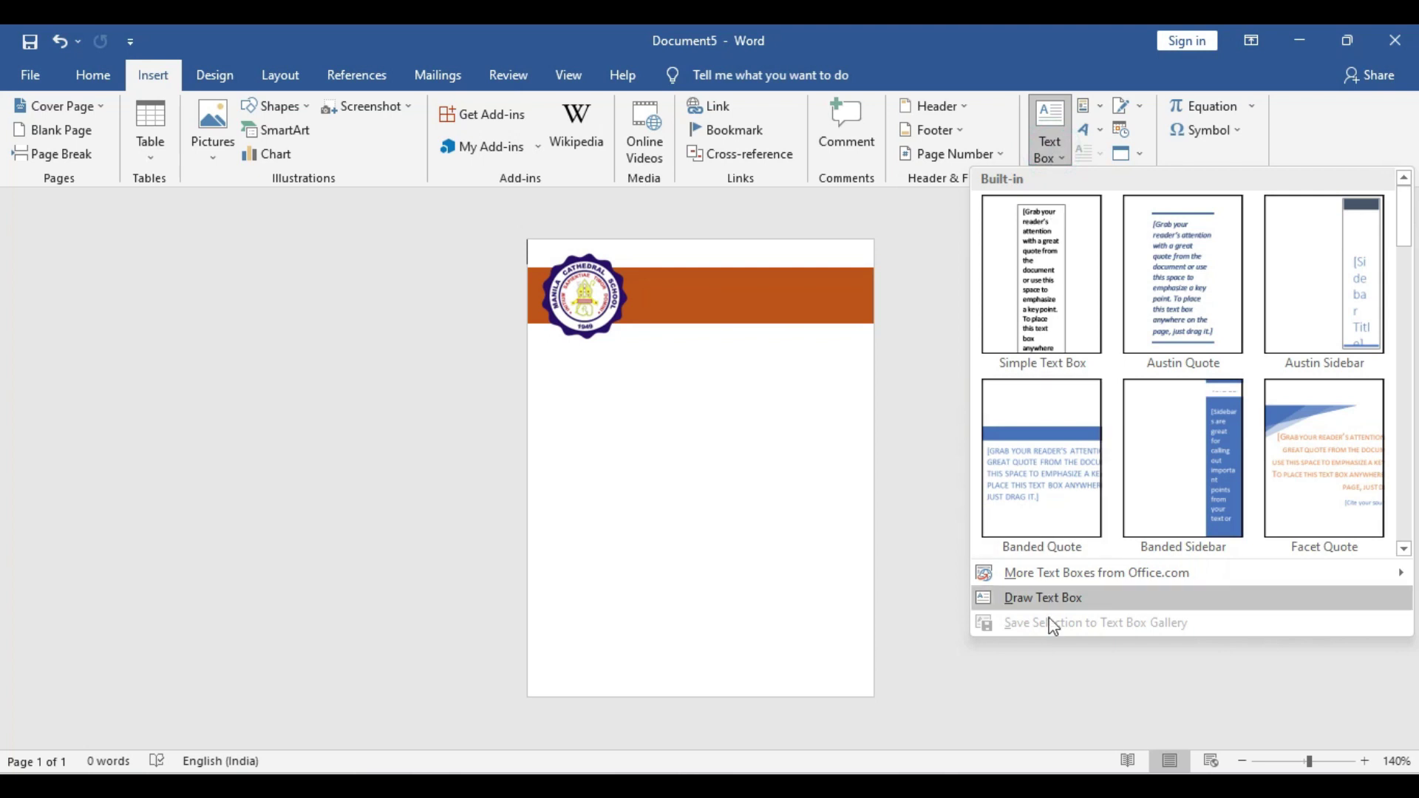
click(991, 598)
mouse_move(638, 359)
mouse_down()
mouse_move(830, 425)
mouse_move(861, 413)
mouse_up()
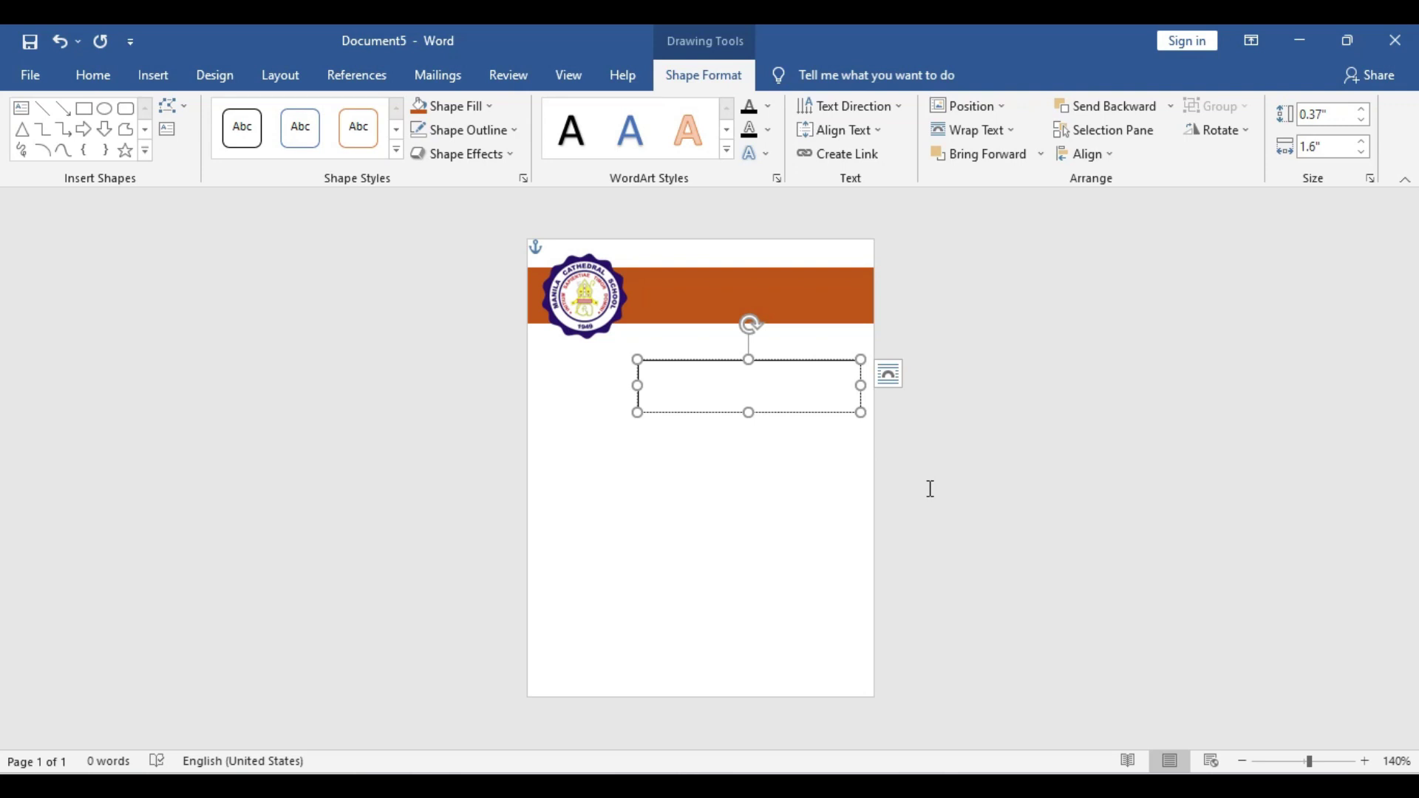
text(ABC)
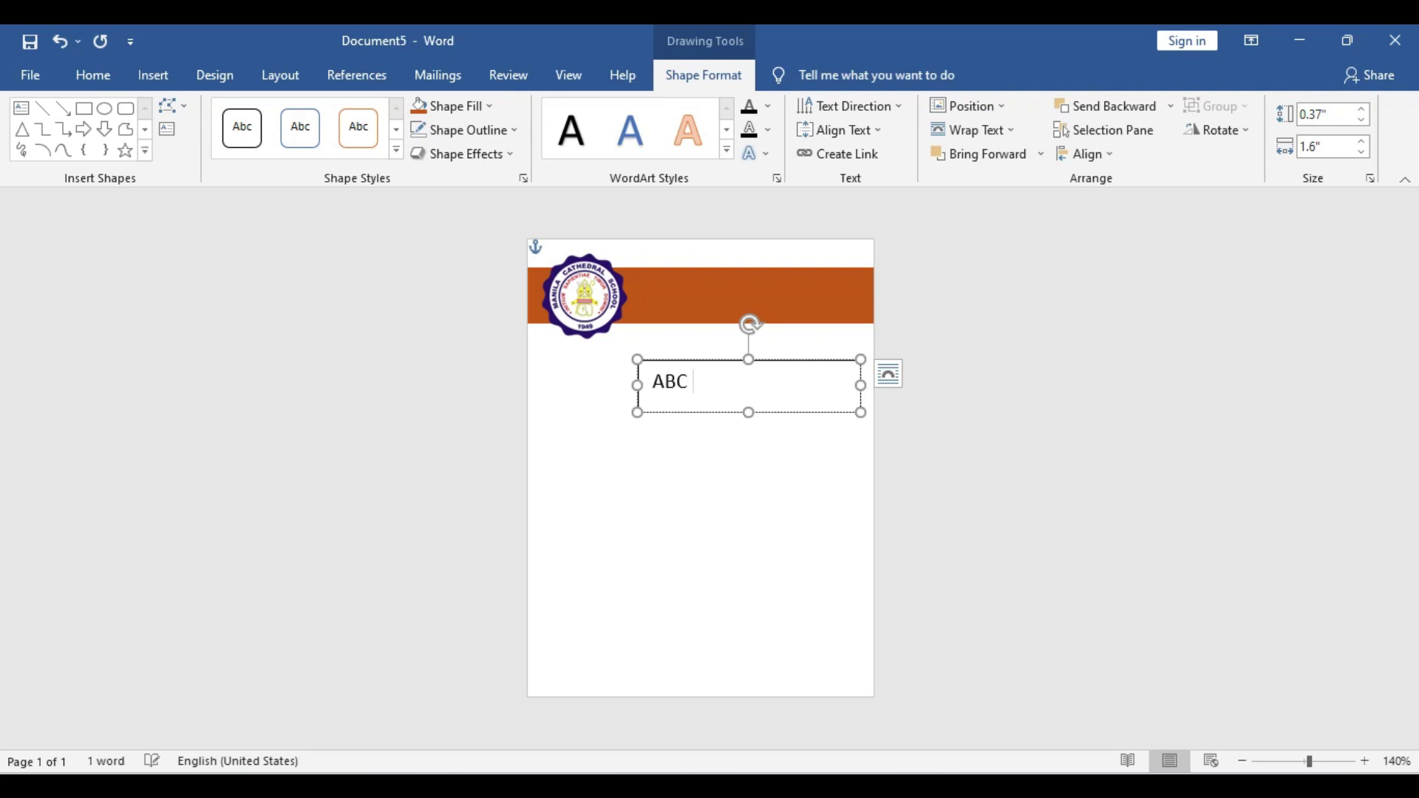
text( ELEMEN)
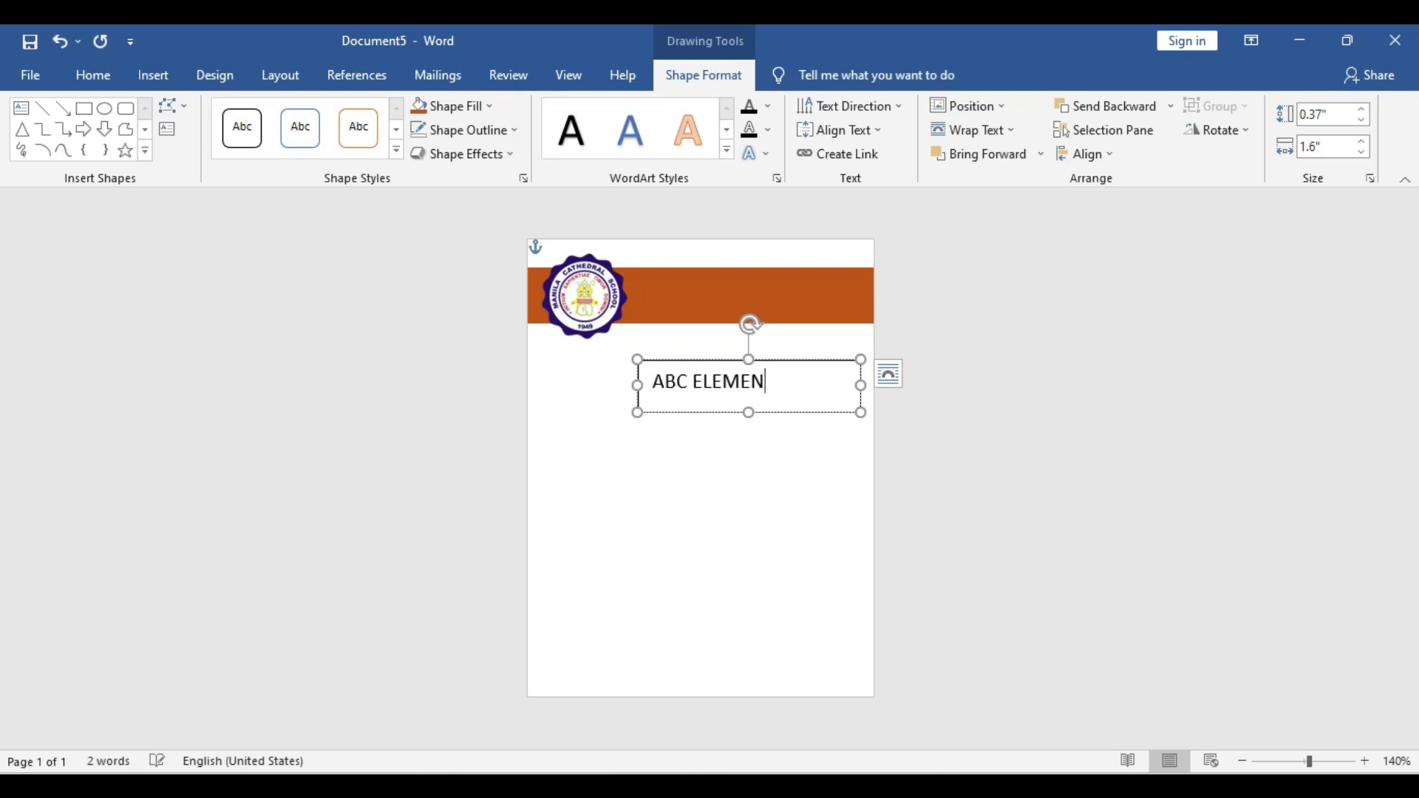
text(TRY SCHOOL)
drag(639, 384, 605, 392)
double_click(685, 383)
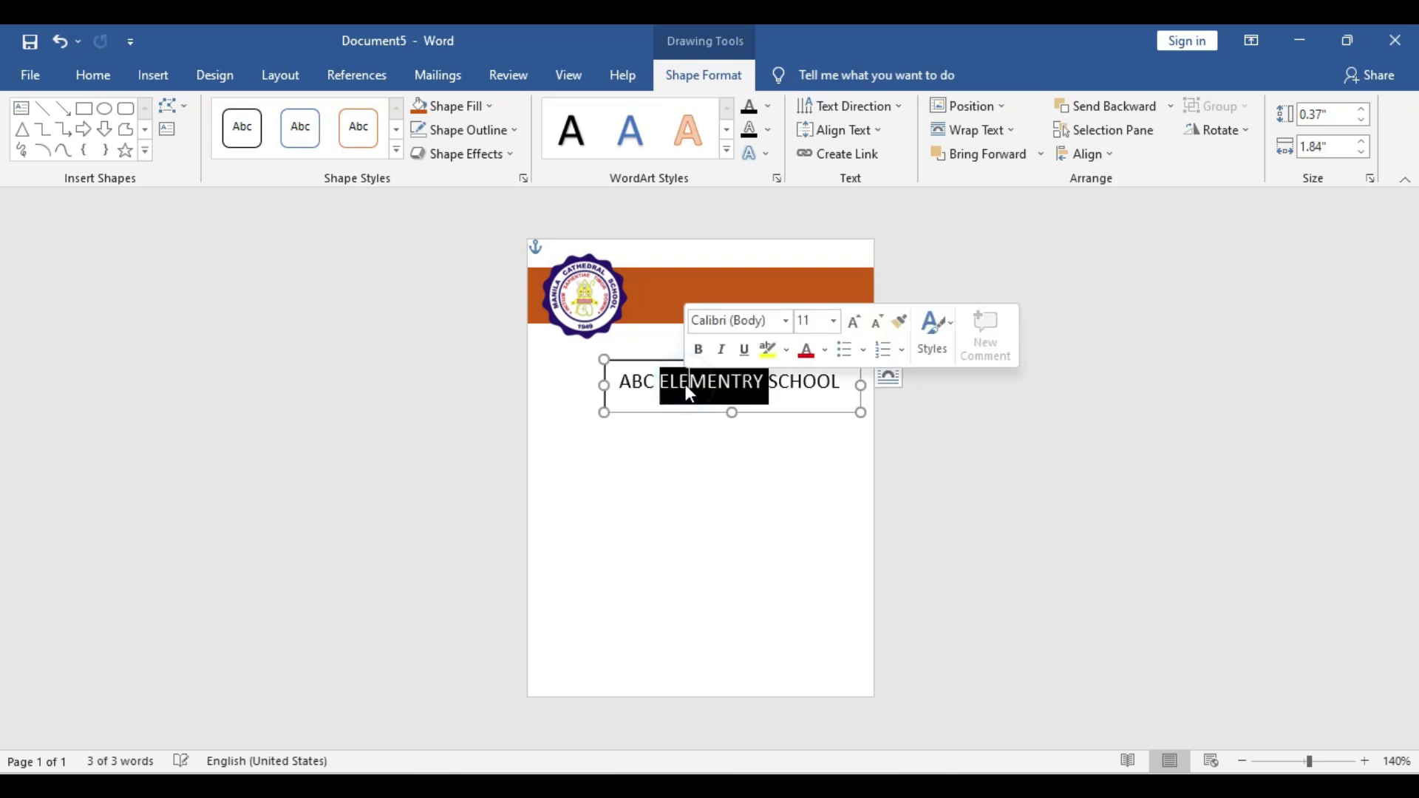
triple_click(687, 390)
double_click(686, 384)
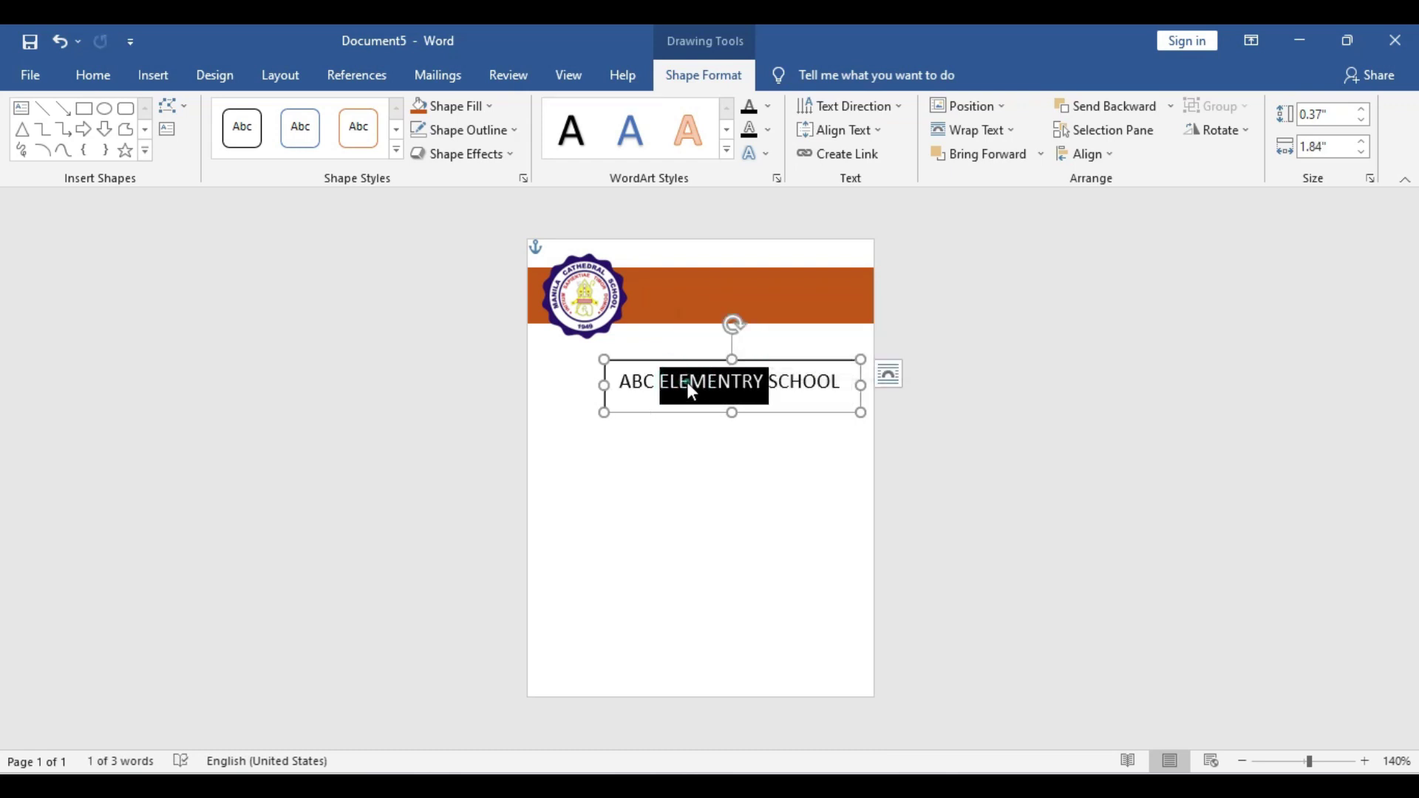
Set the school name in Adobe Garamond Pro Bold and reshape its box onto the banner
triple_click(685, 381)
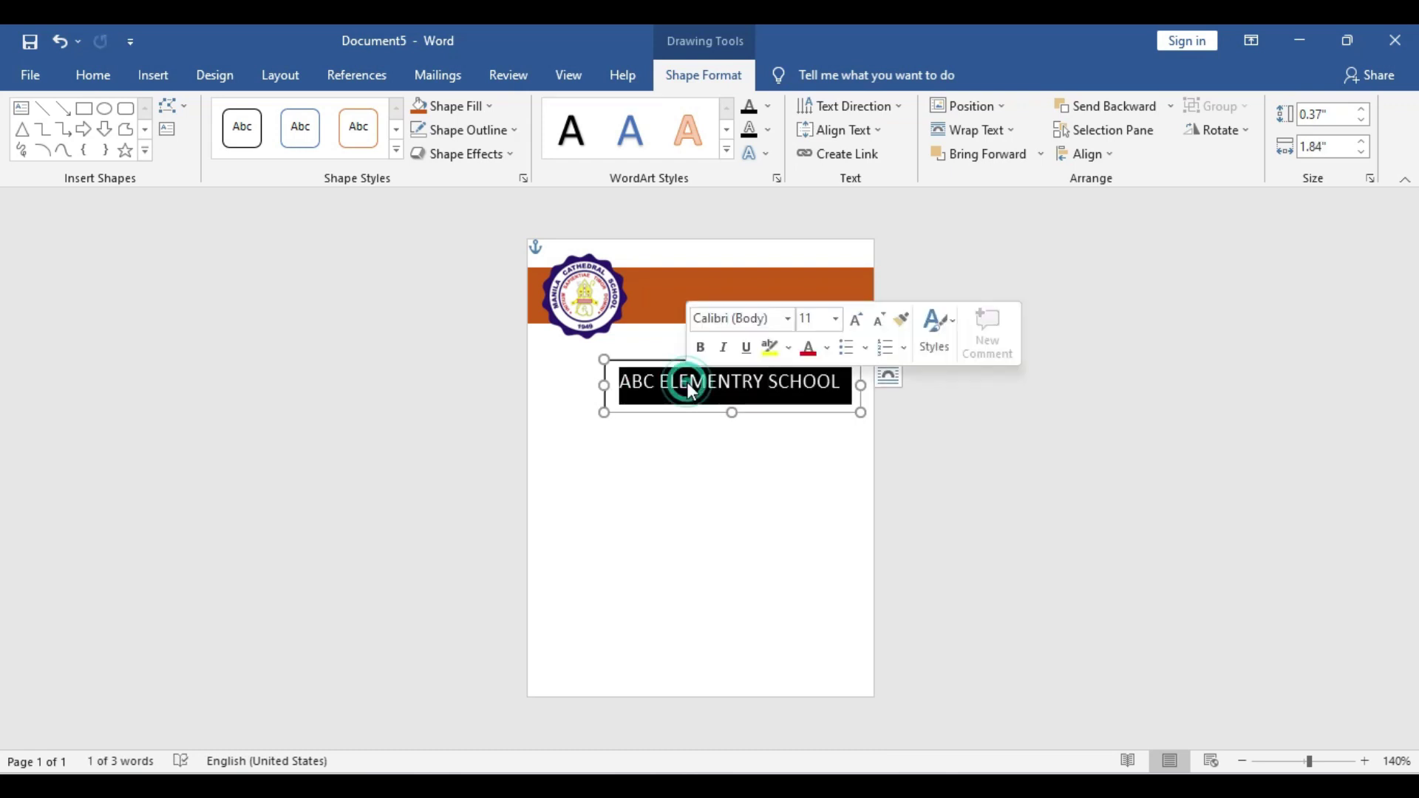
click(787, 319)
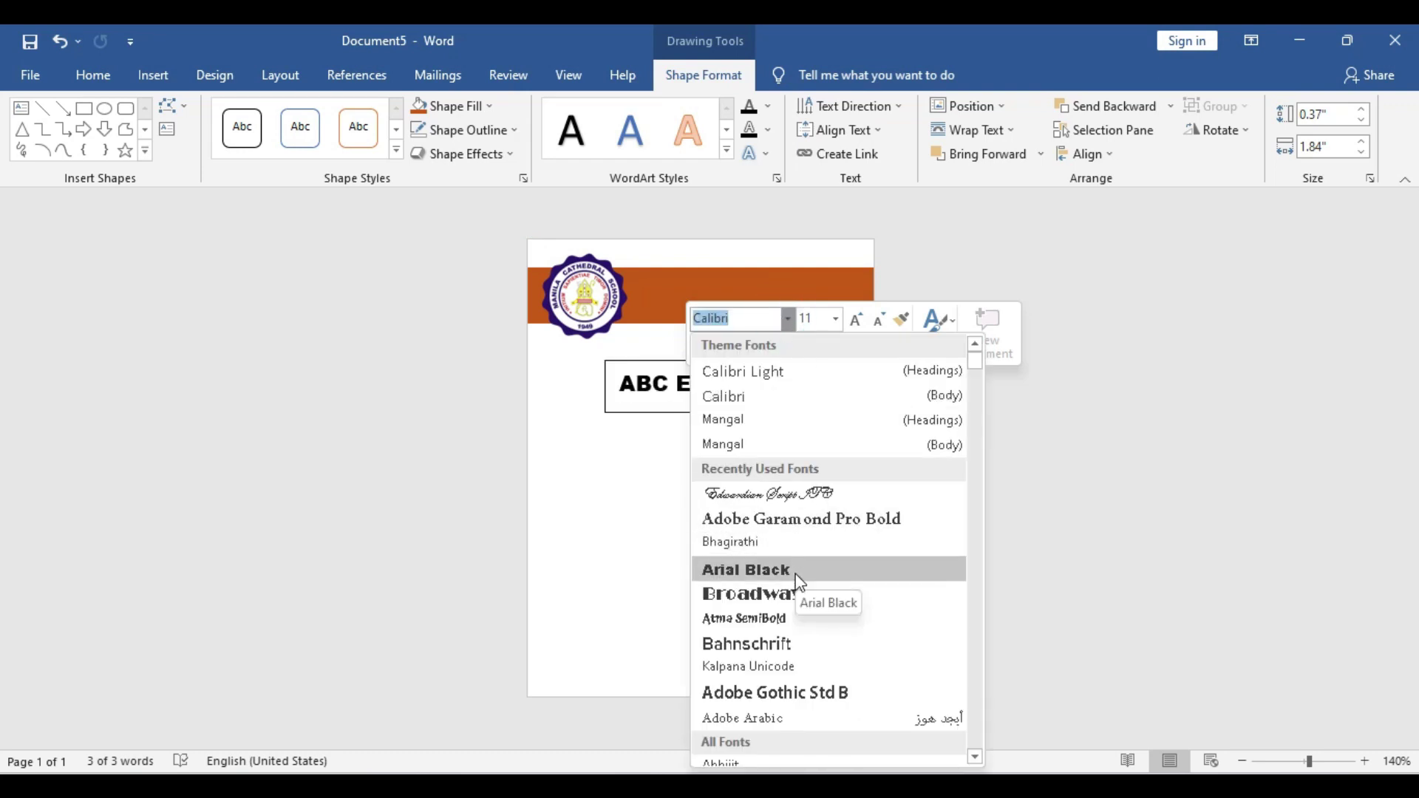
click(817, 525)
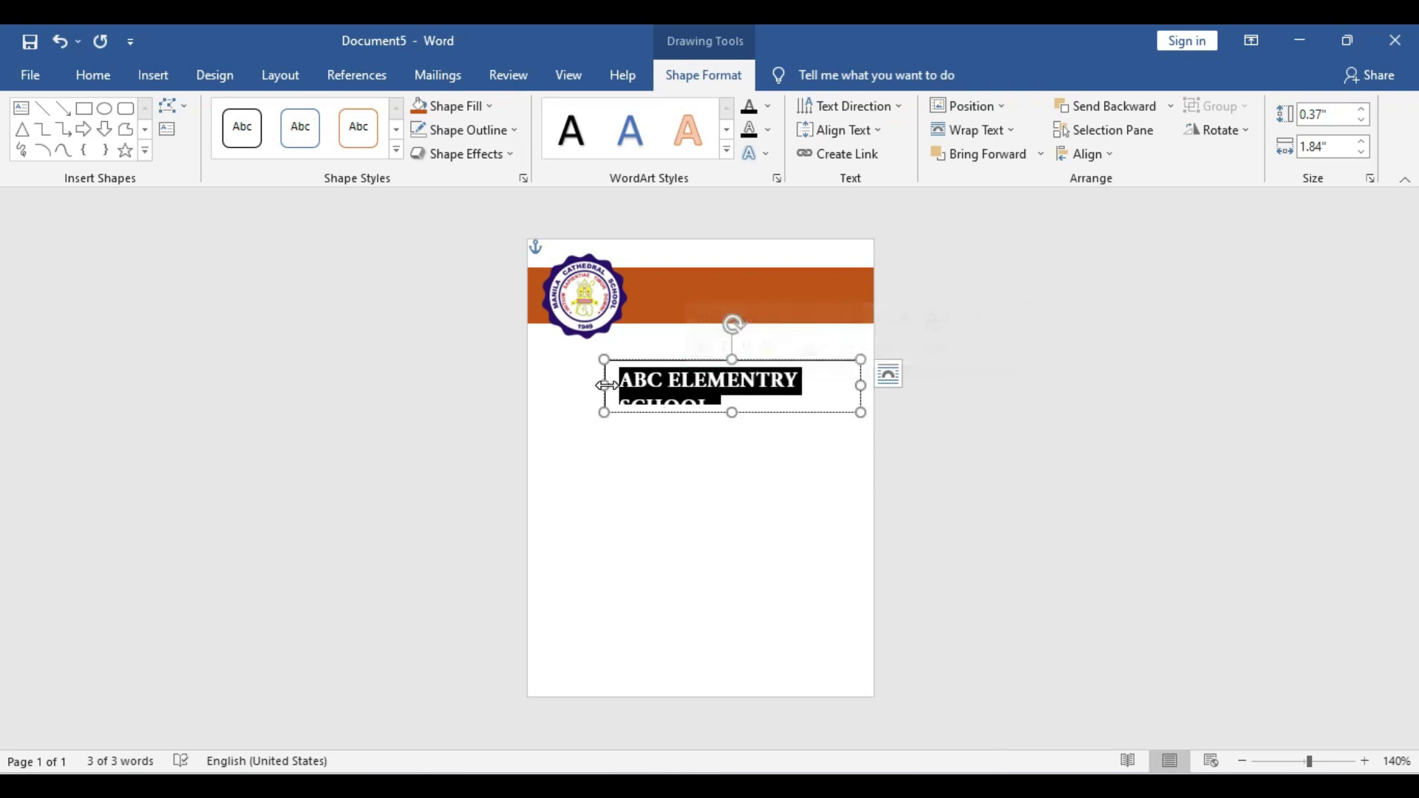
drag(611, 391, 552, 380)
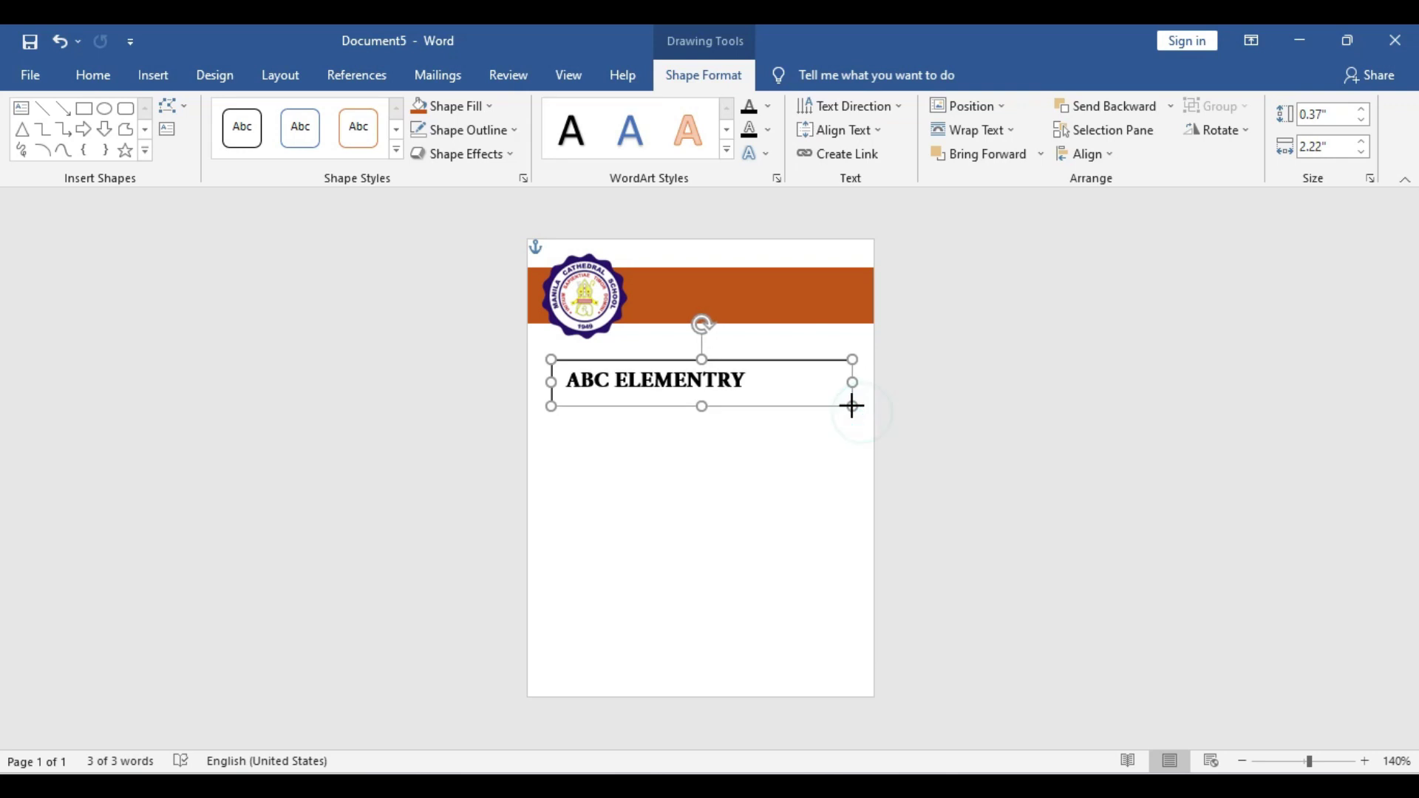
drag(852, 406, 848, 309)
triple_click(793, 295)
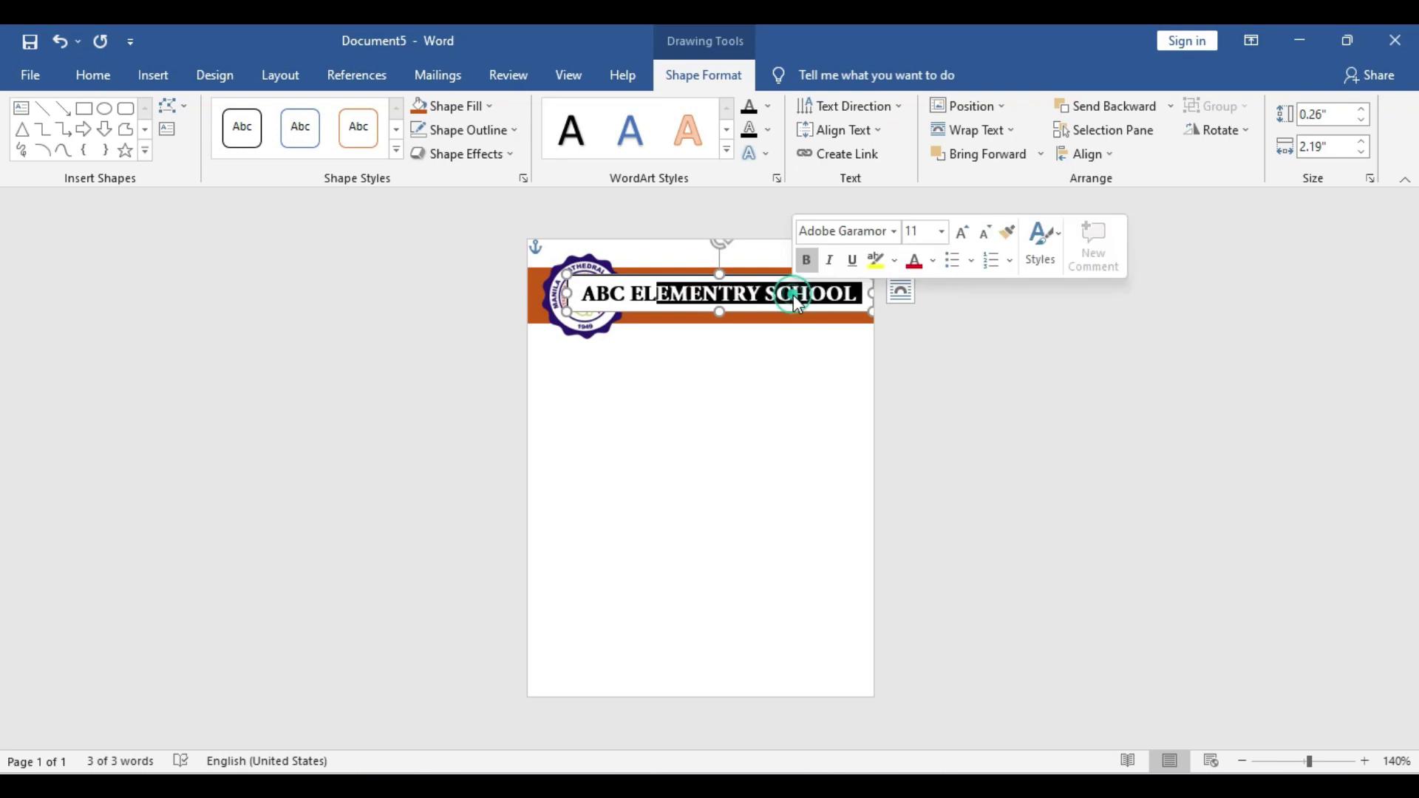
click(894, 232)
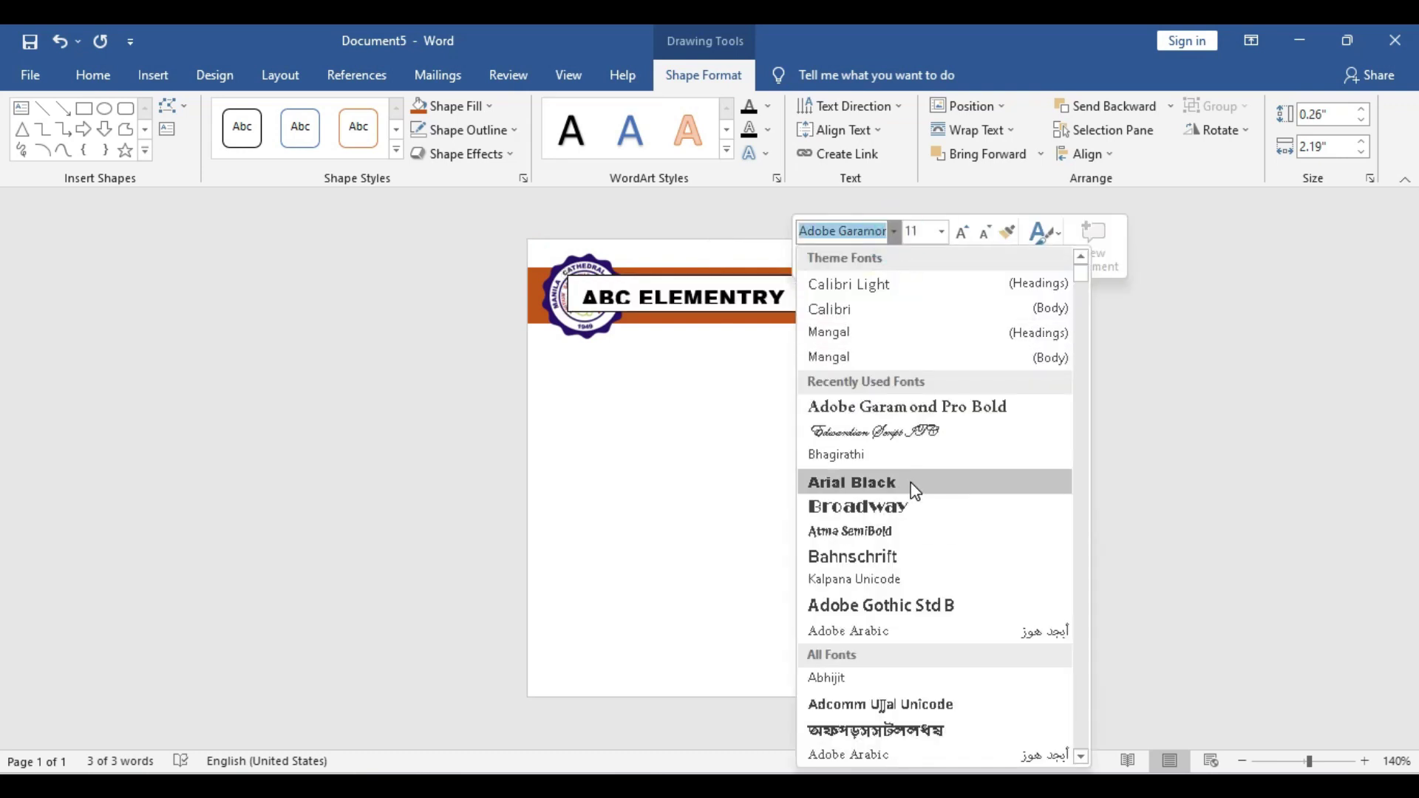
click(928, 411)
Set the title's font size to 9 pt and narrow its text box
click(925, 233)
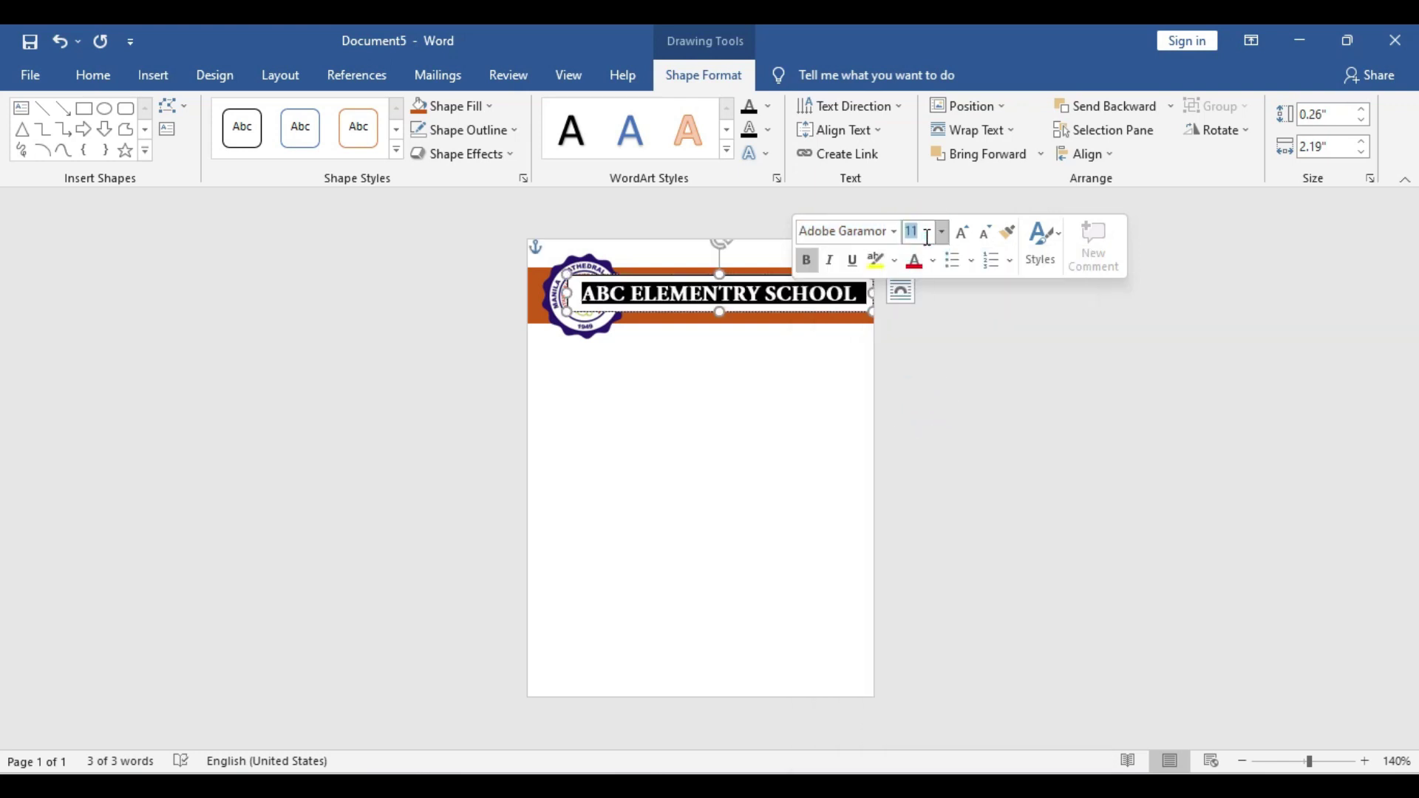
text(8)
key(Return)
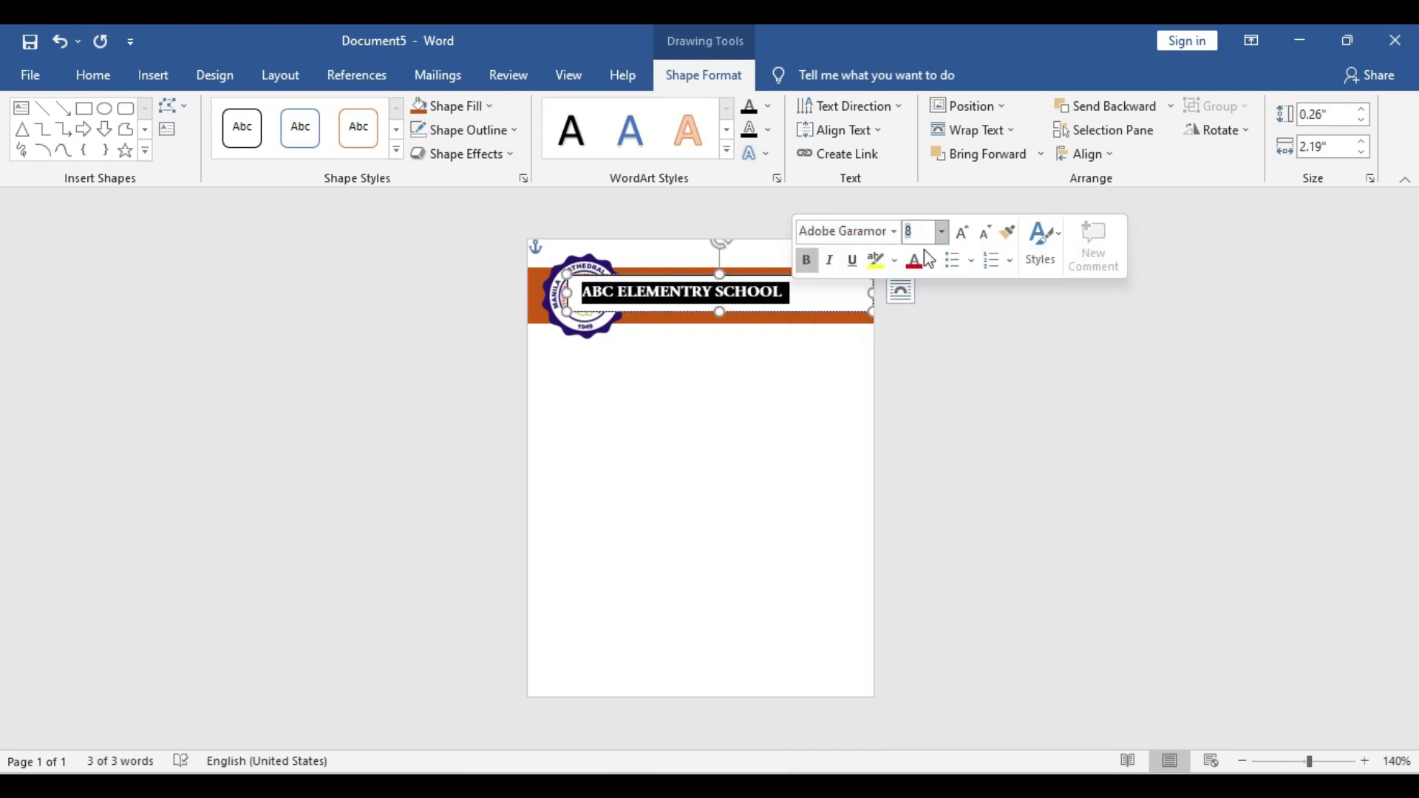
text(72)
text(0)
key(Return)
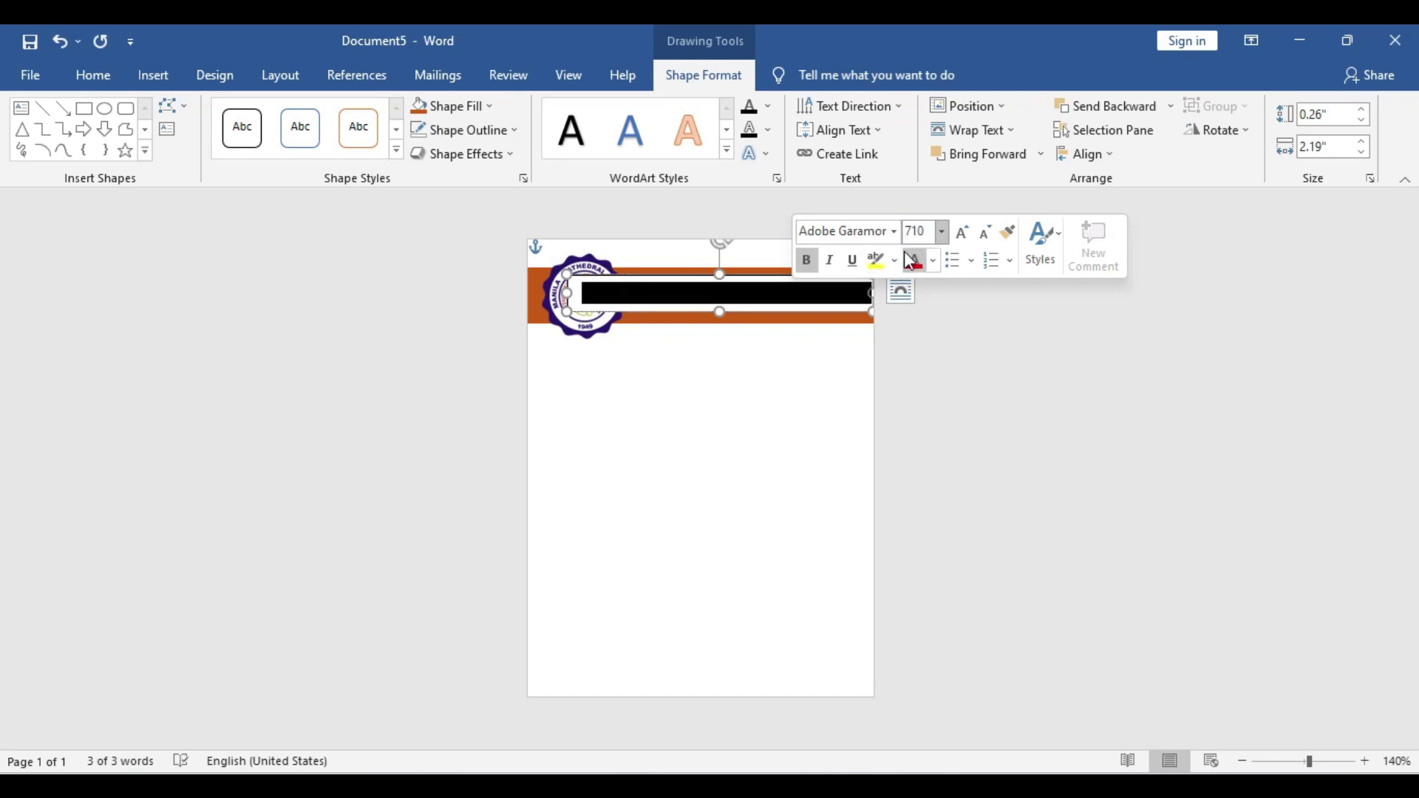
text(10)
key(Return)
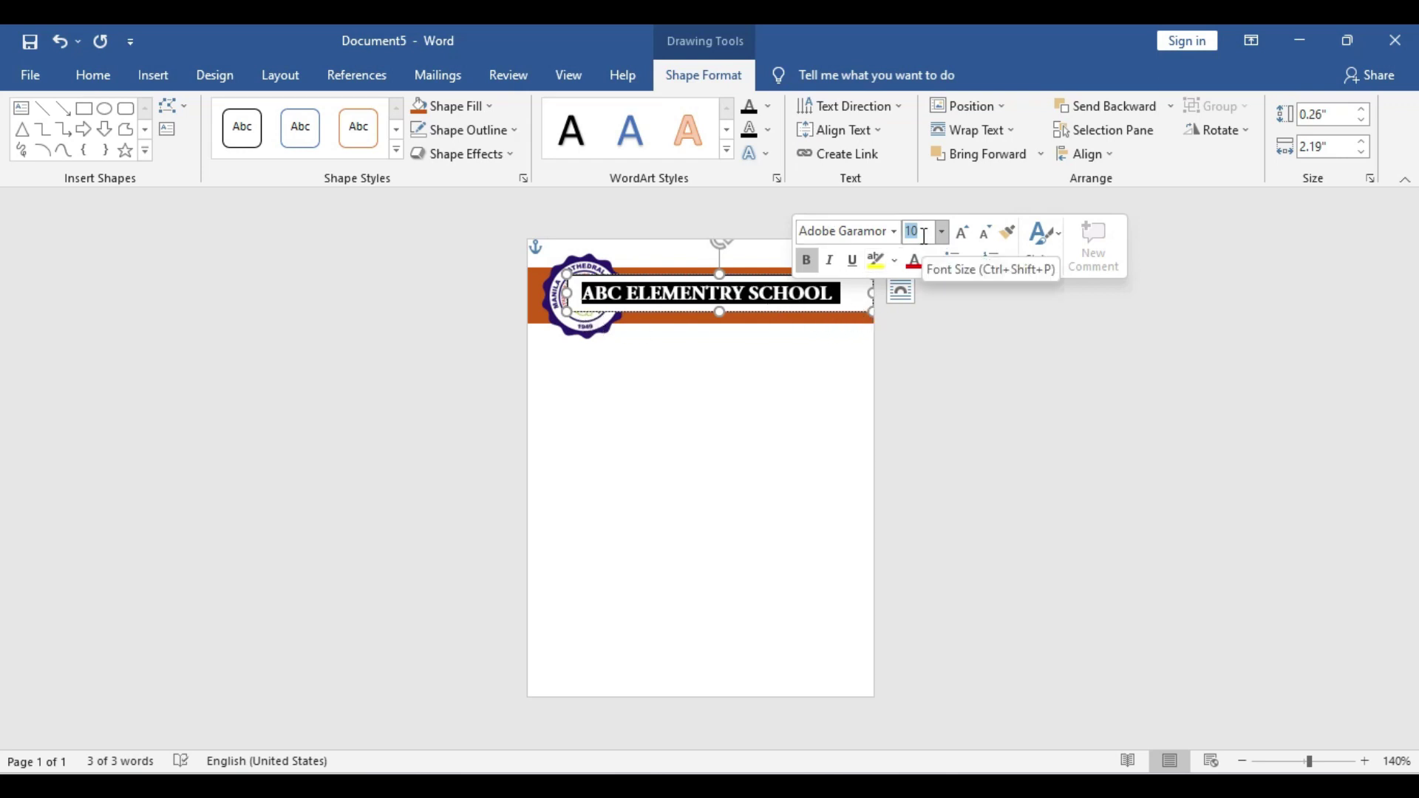
text(9)
key(Return)
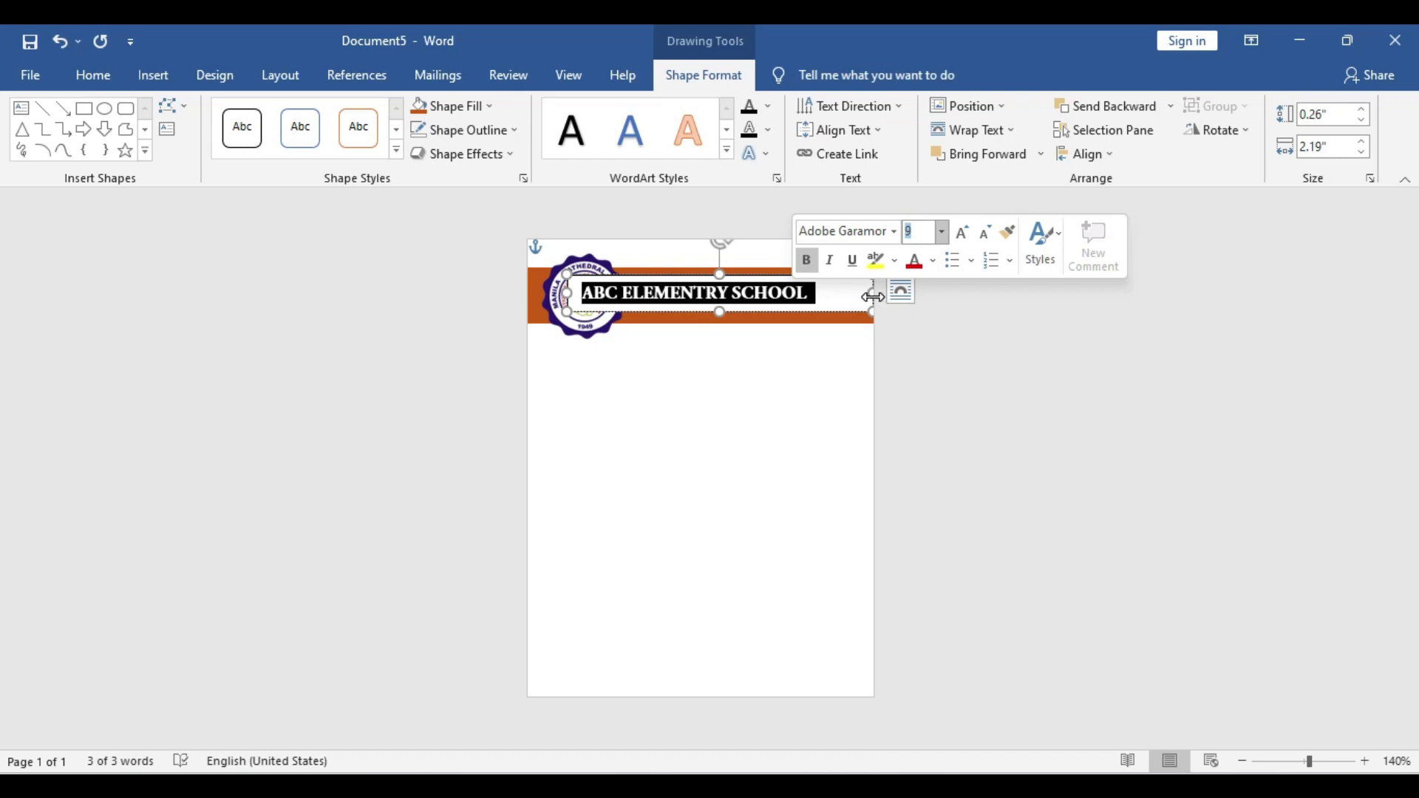
drag(873, 293, 837, 314)
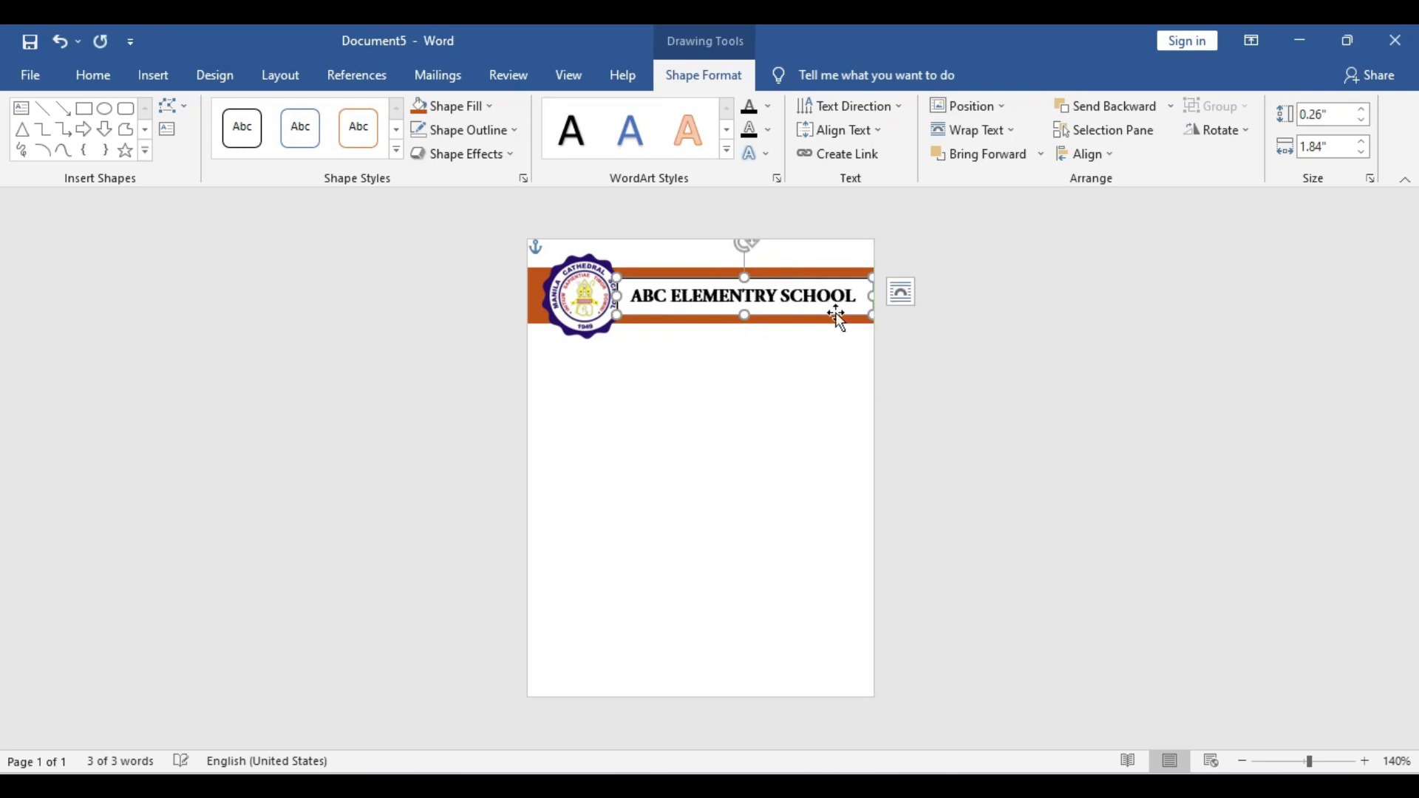
Give the title box no fill and no outline, and make the school name white
click(472, 112)
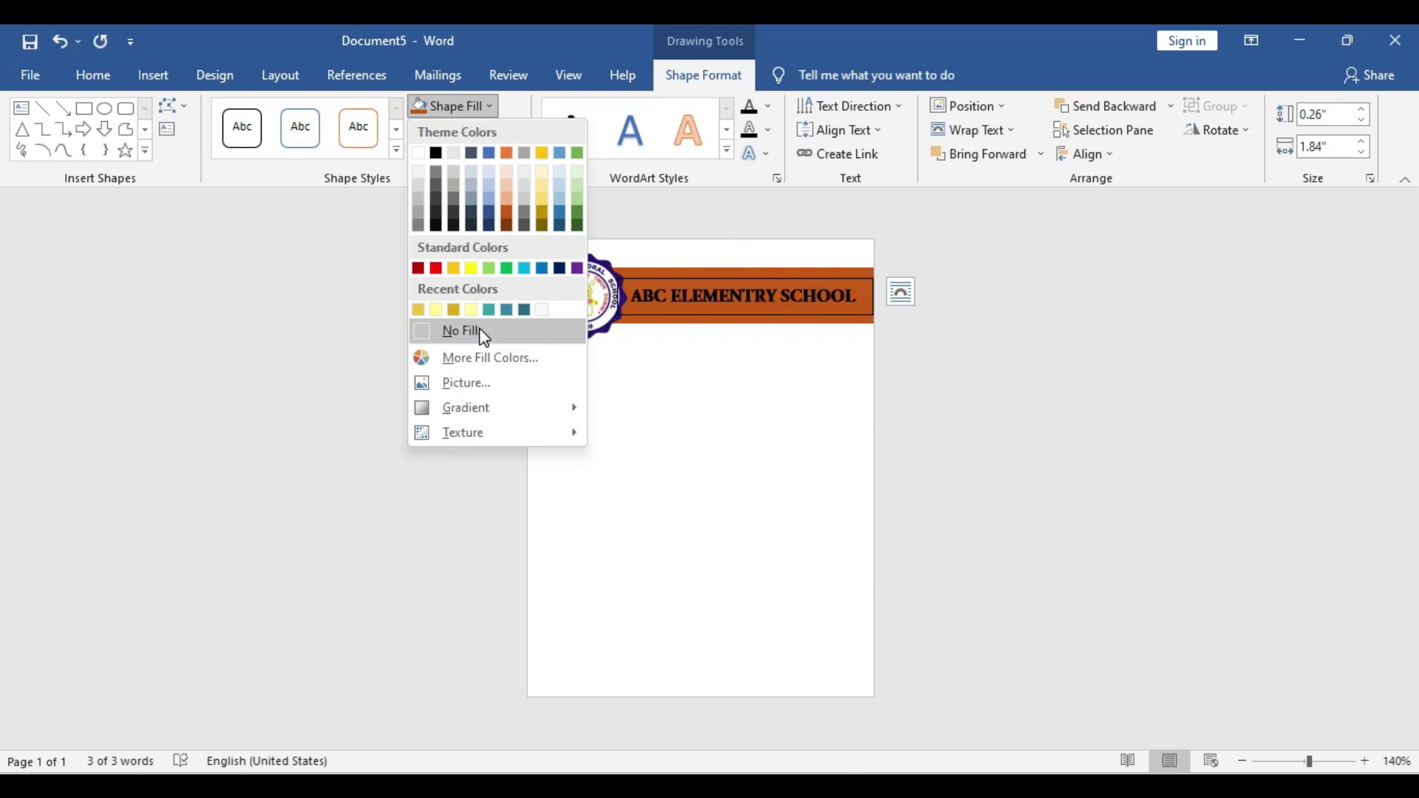
click(474, 331)
click(467, 131)
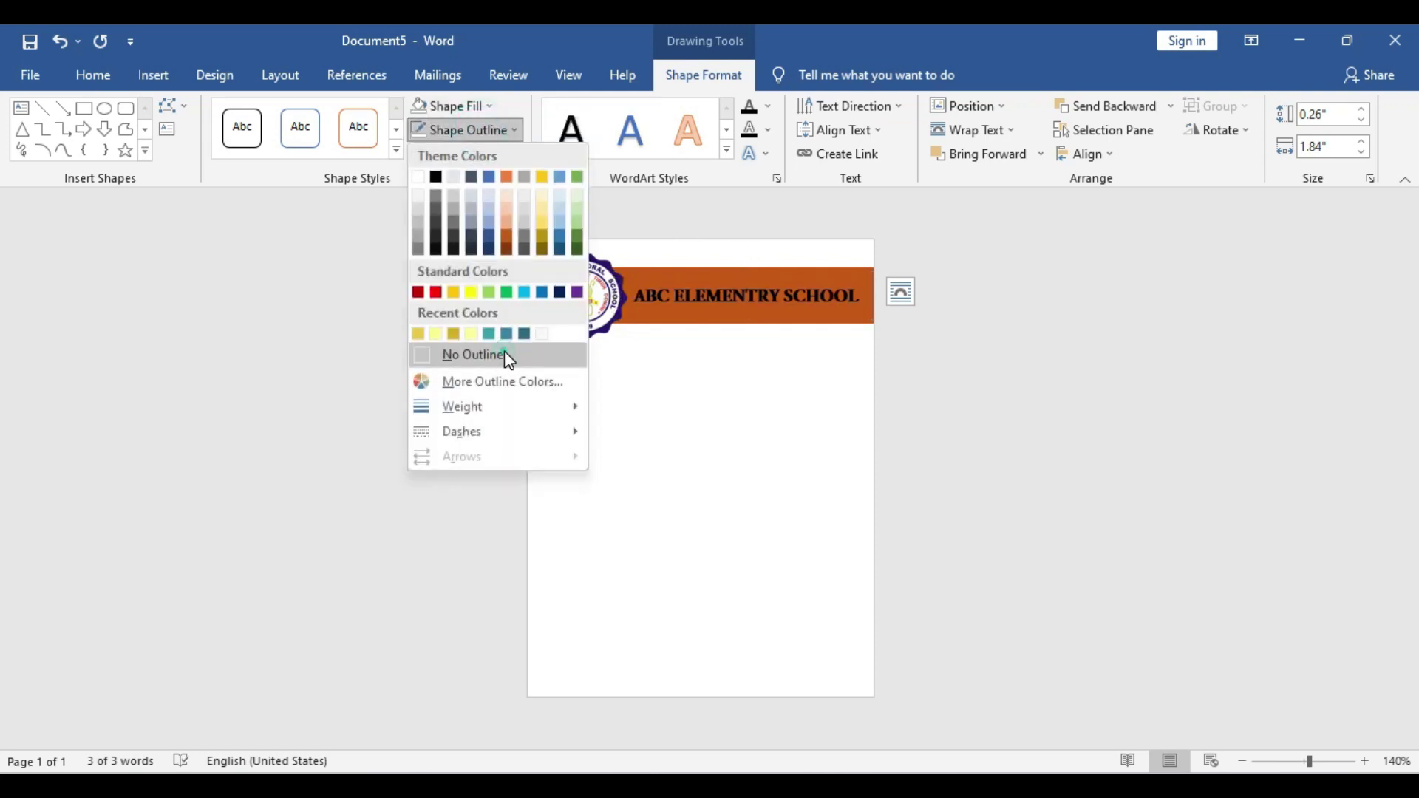
click(503, 358)
triple_click(741, 288)
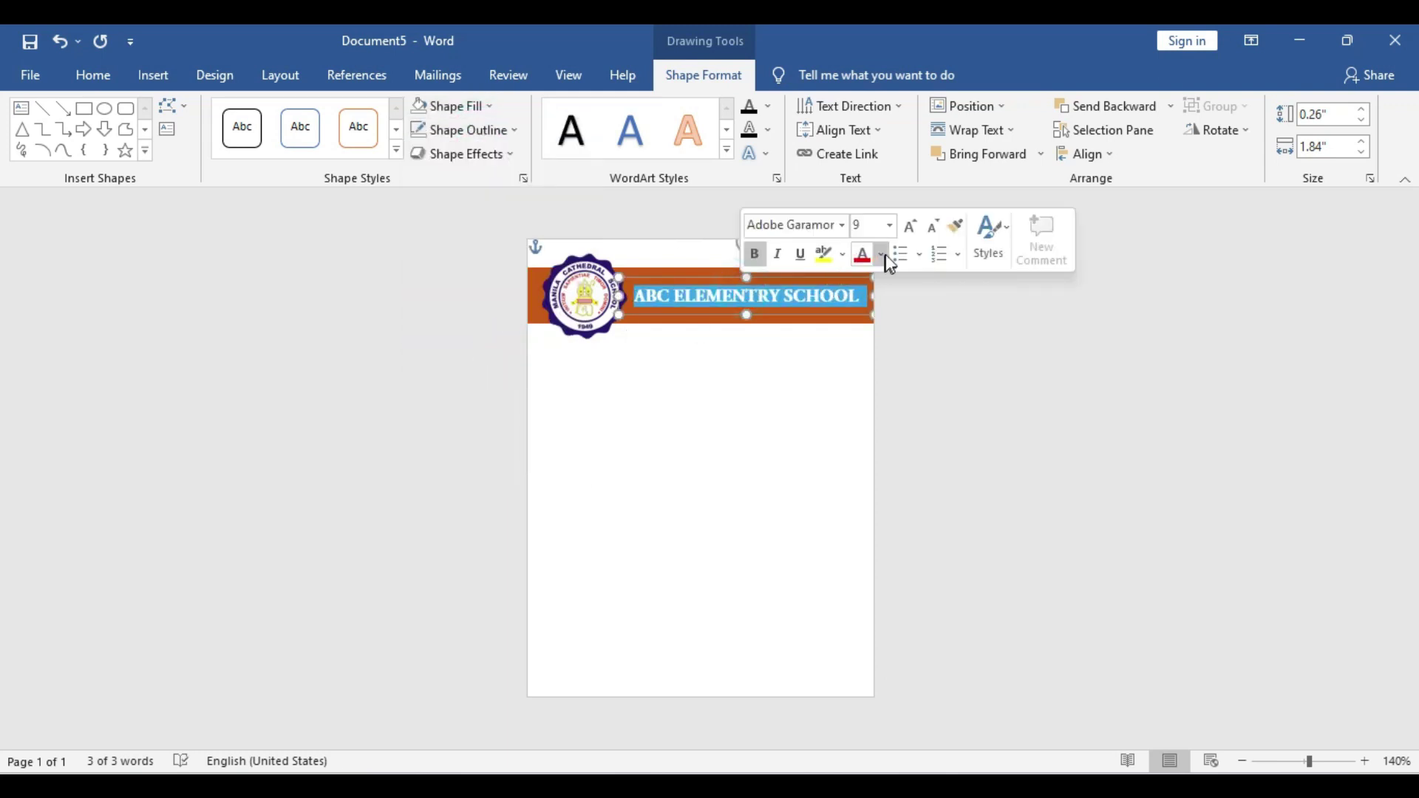
click(881, 254)
click(886, 317)
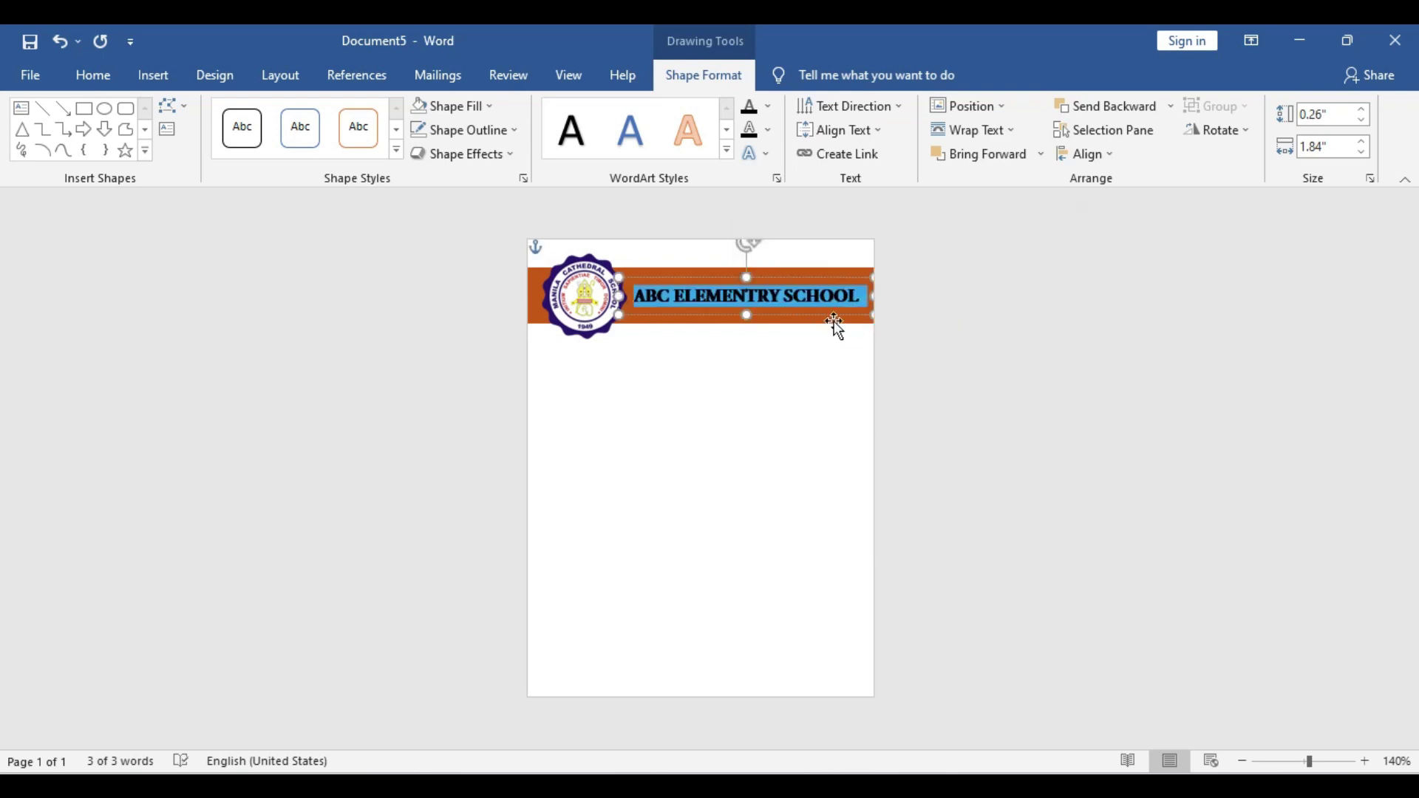
Slim the orange banner to about 0.31 inches and realign the title and logo on it
click(833, 322)
drag(700, 325, 705, 274)
click(700, 266)
click(799, 297)
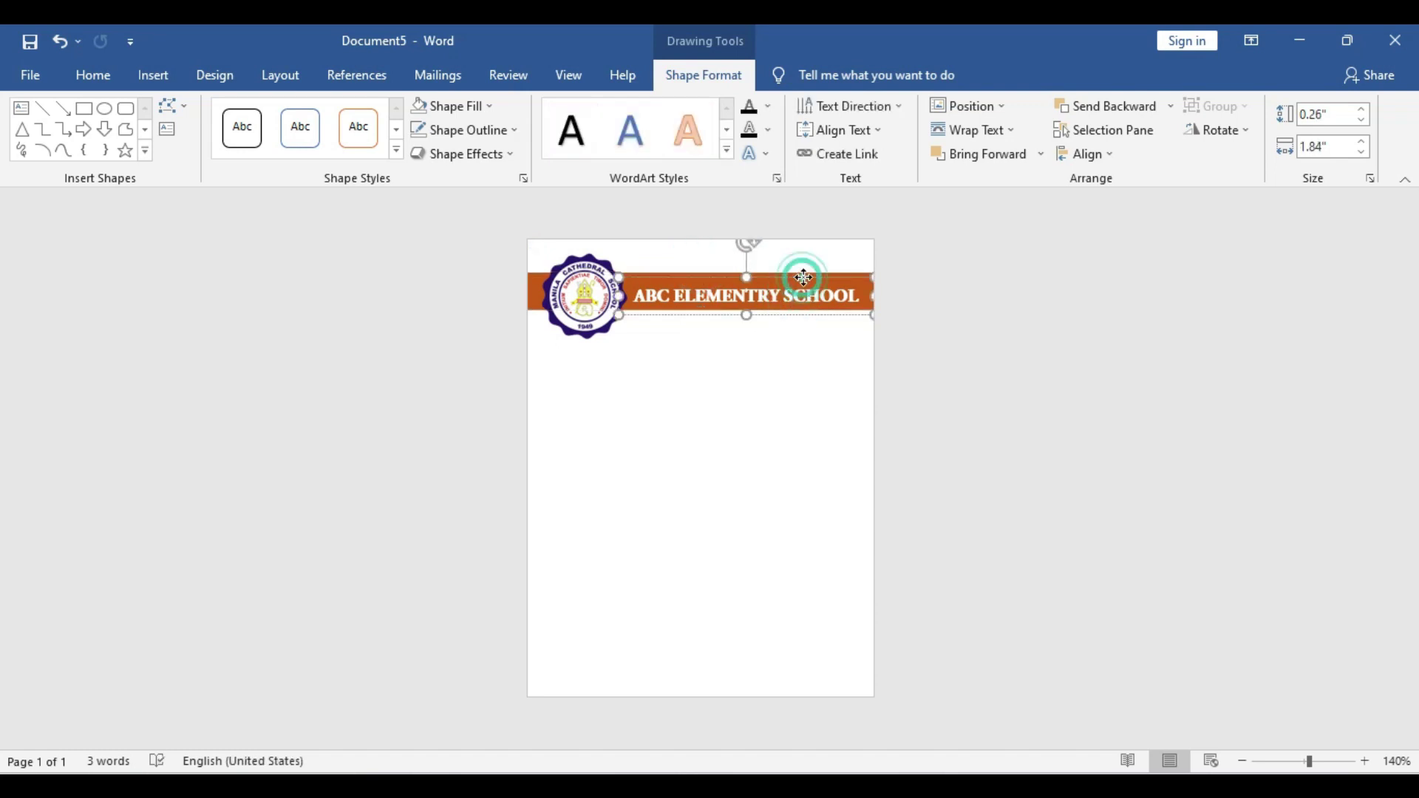
drag(801, 275, 806, 275)
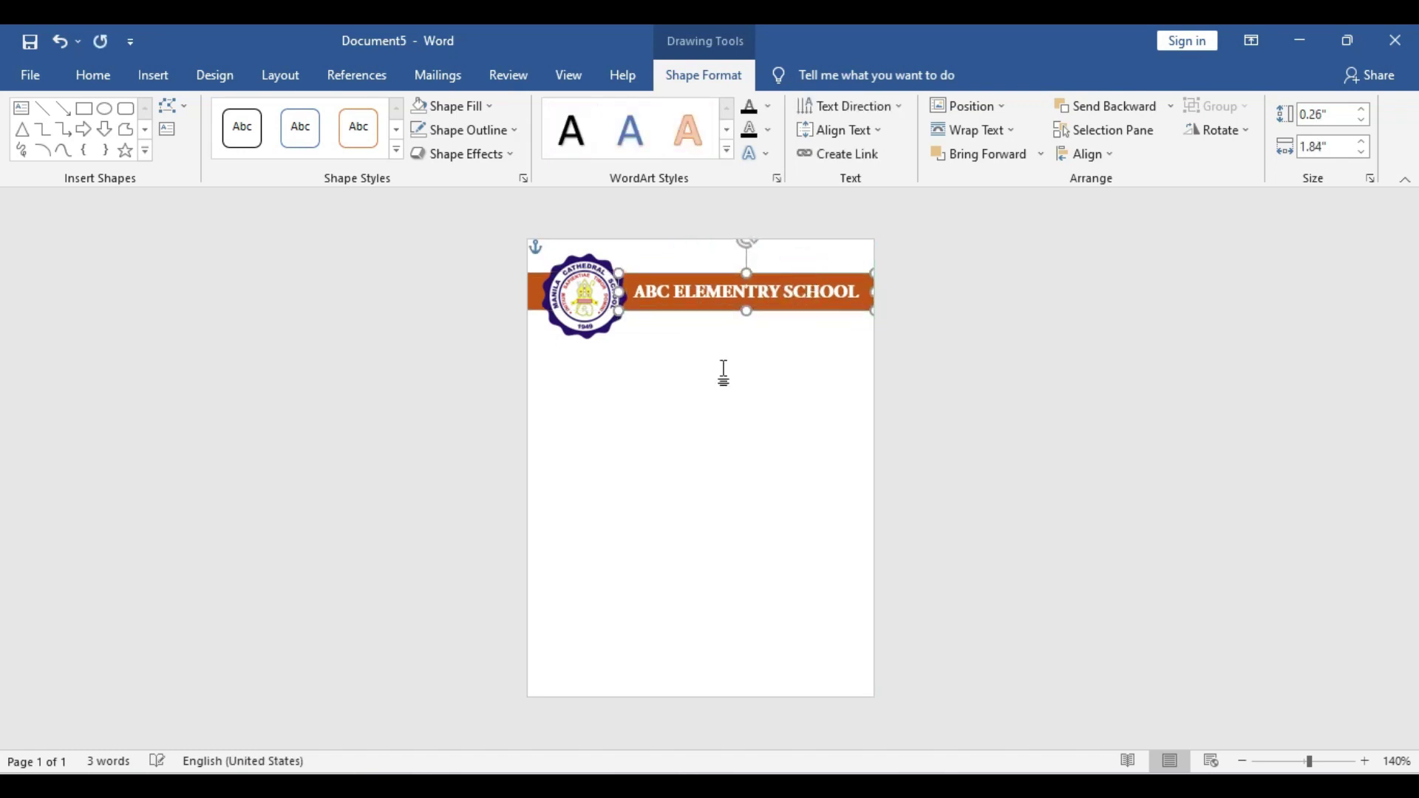
click(584, 299)
drag(586, 302, 586, 310)
click(1124, 377)
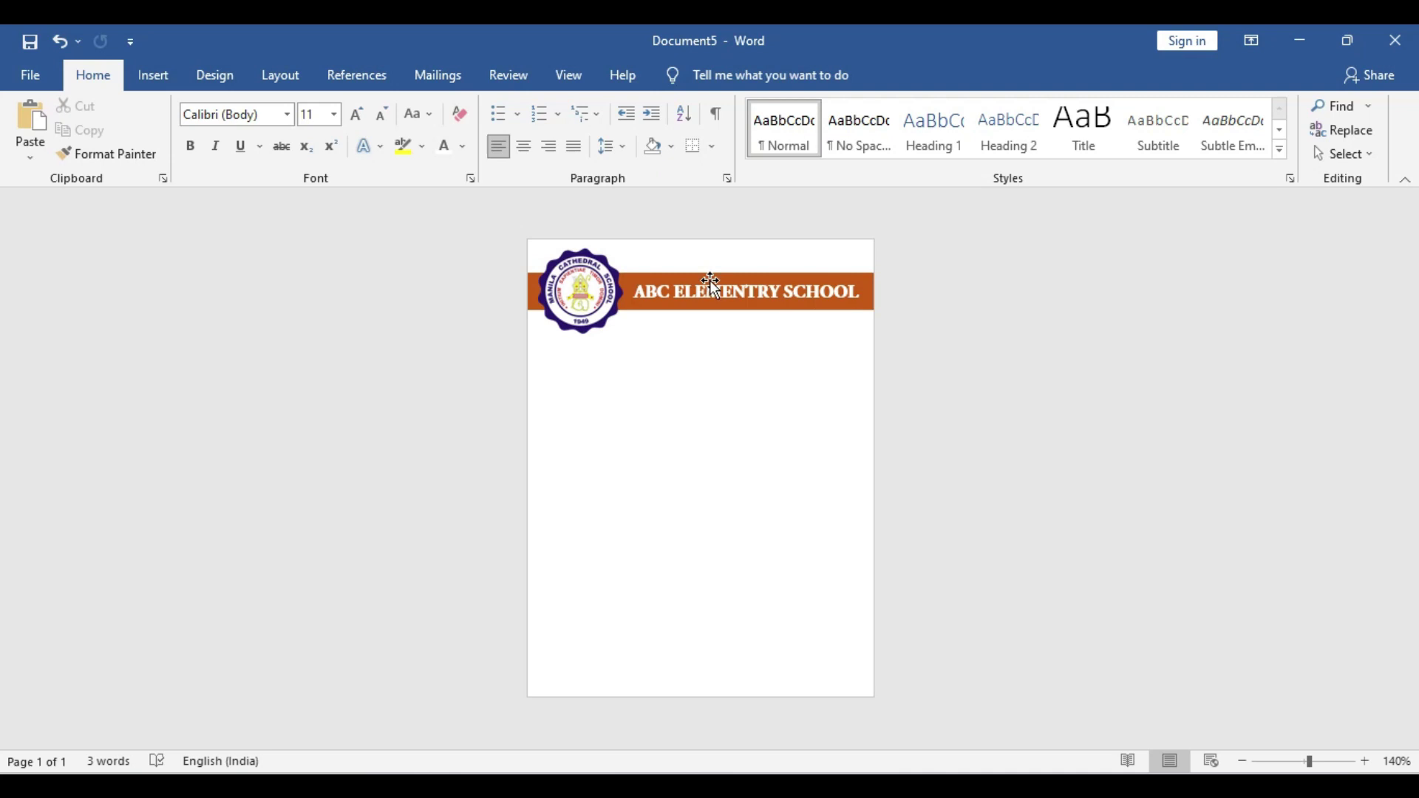
click(717, 308)
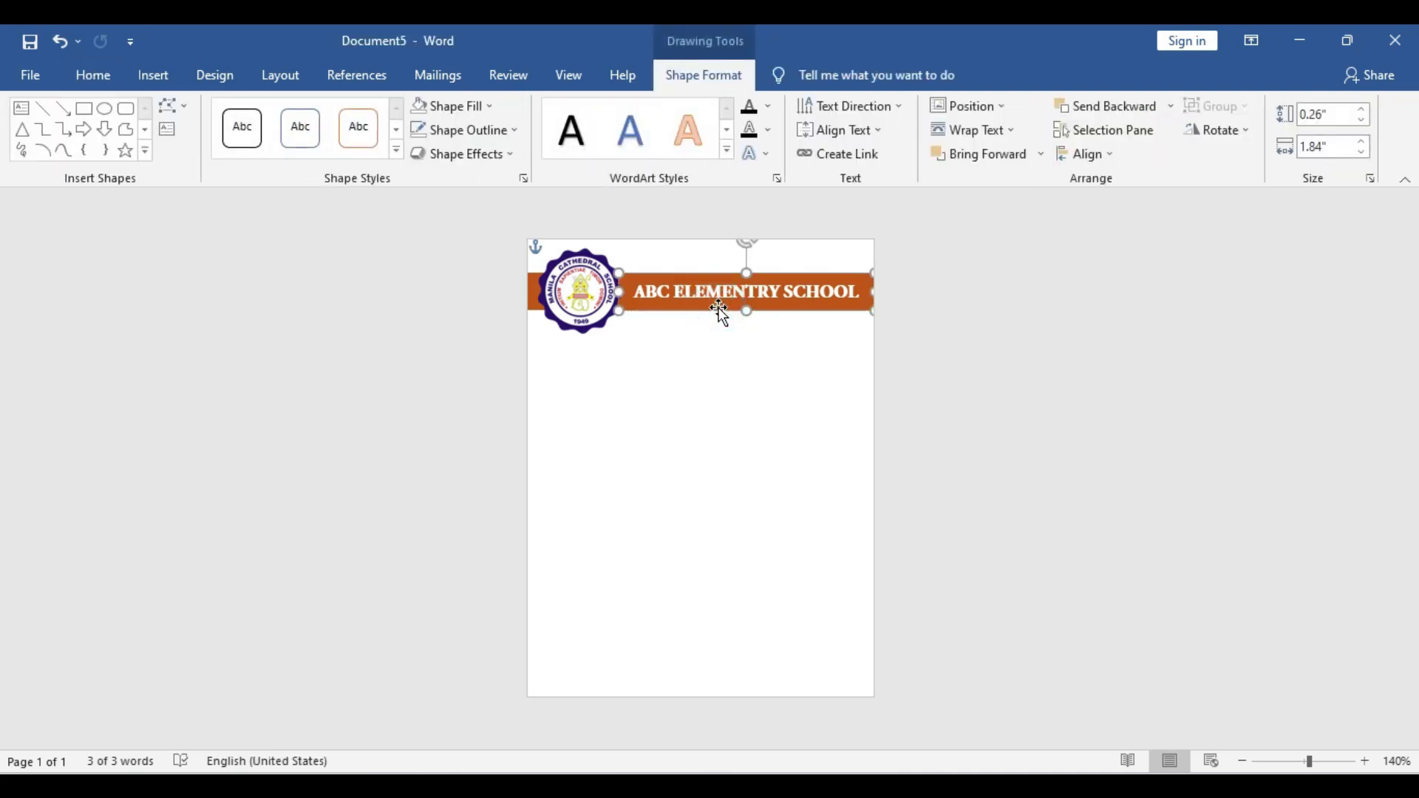
Duplicate the title text box, make its text black, and place it under the banner
drag(719, 308, 741, 330)
triple_click(726, 318)
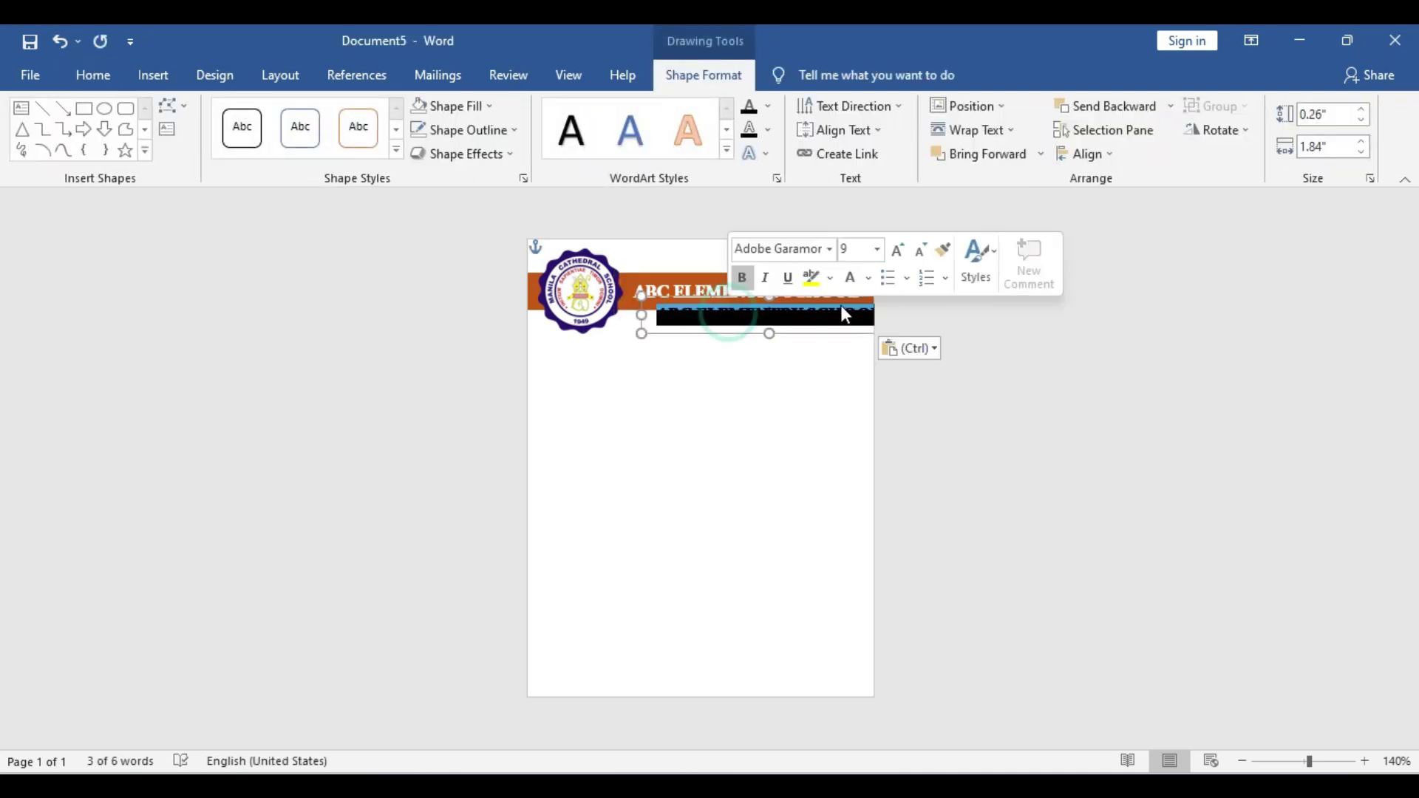
click(870, 279)
click(854, 309)
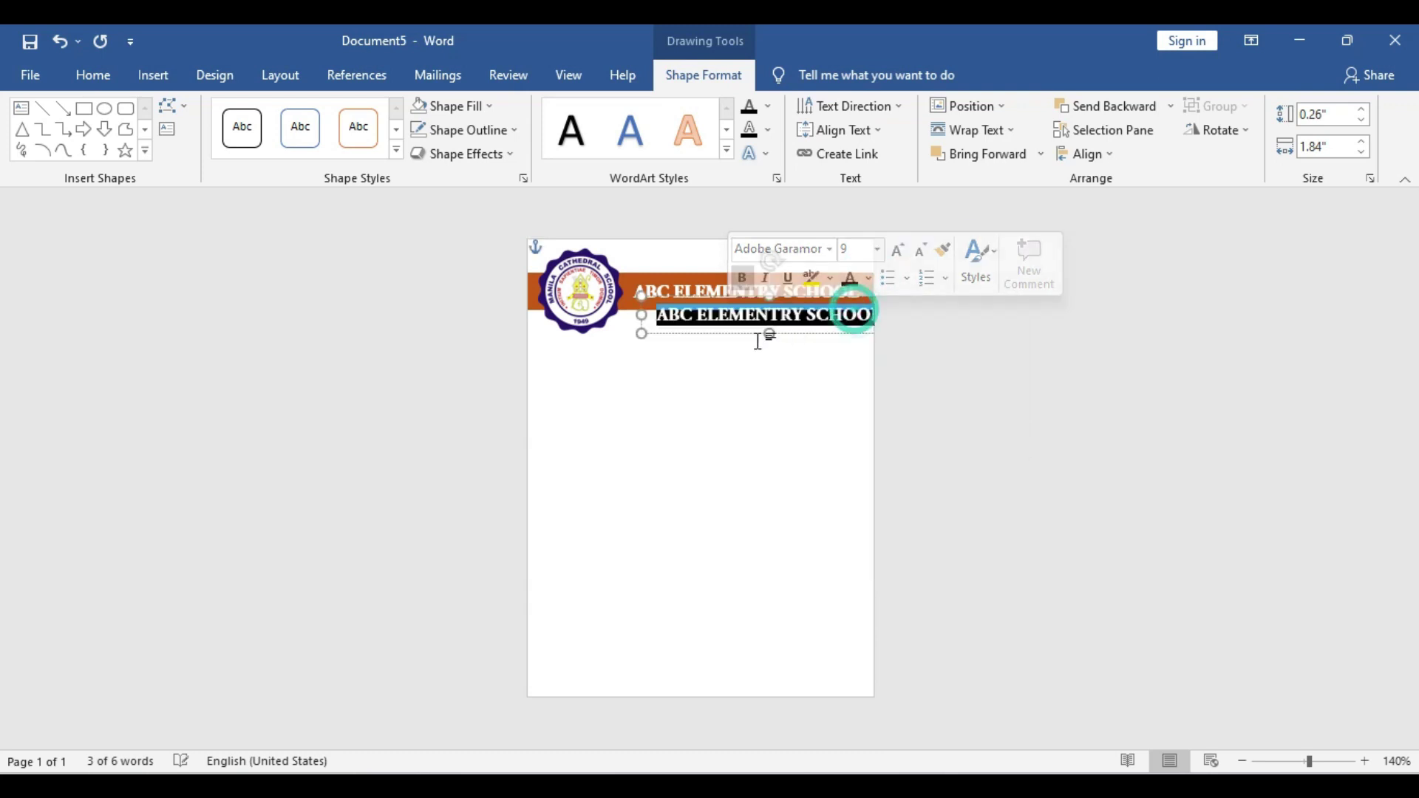
drag(802, 340, 751, 338)
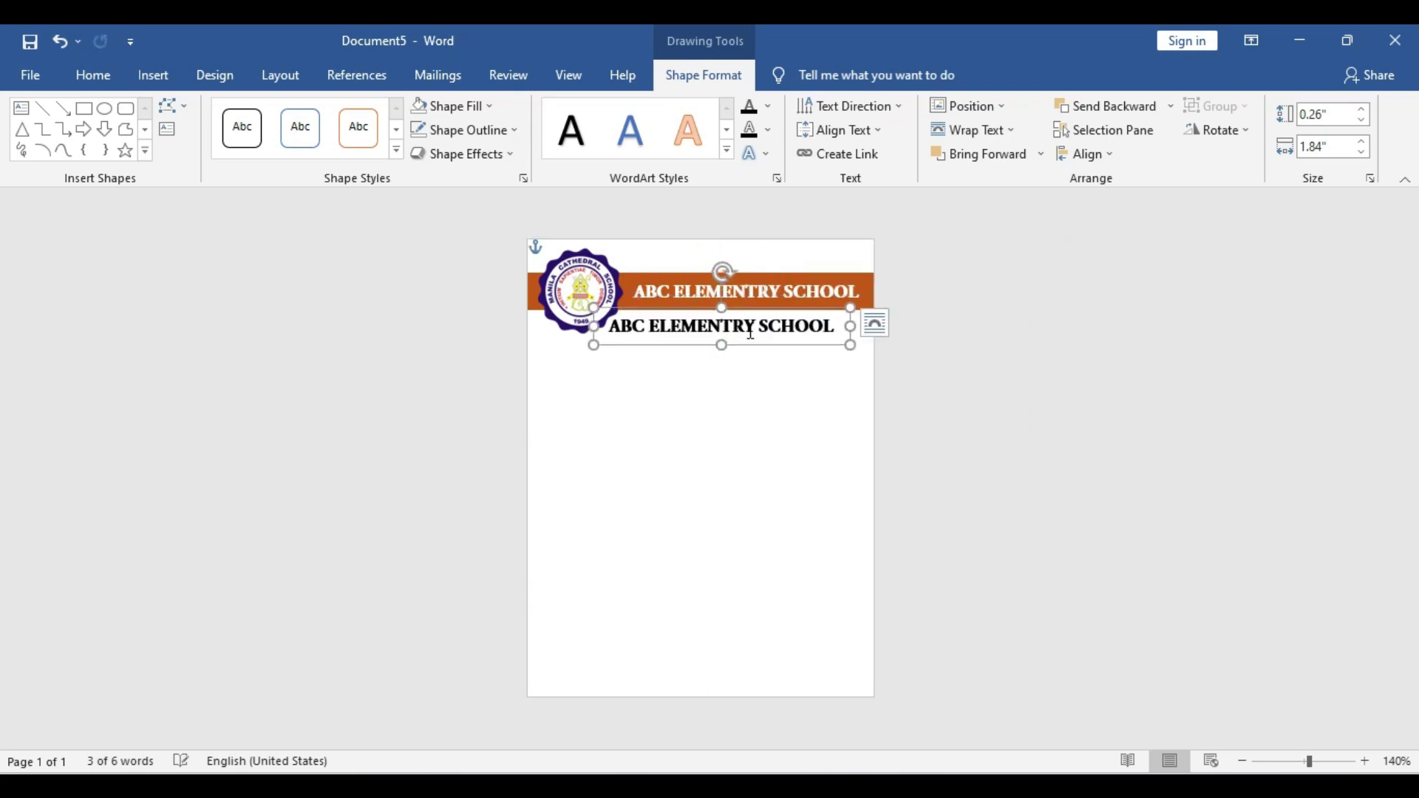
Change the copy's text to 'A home of quality education', unbold it, and fit the box
double_click(751, 332)
triple_click(752, 335)
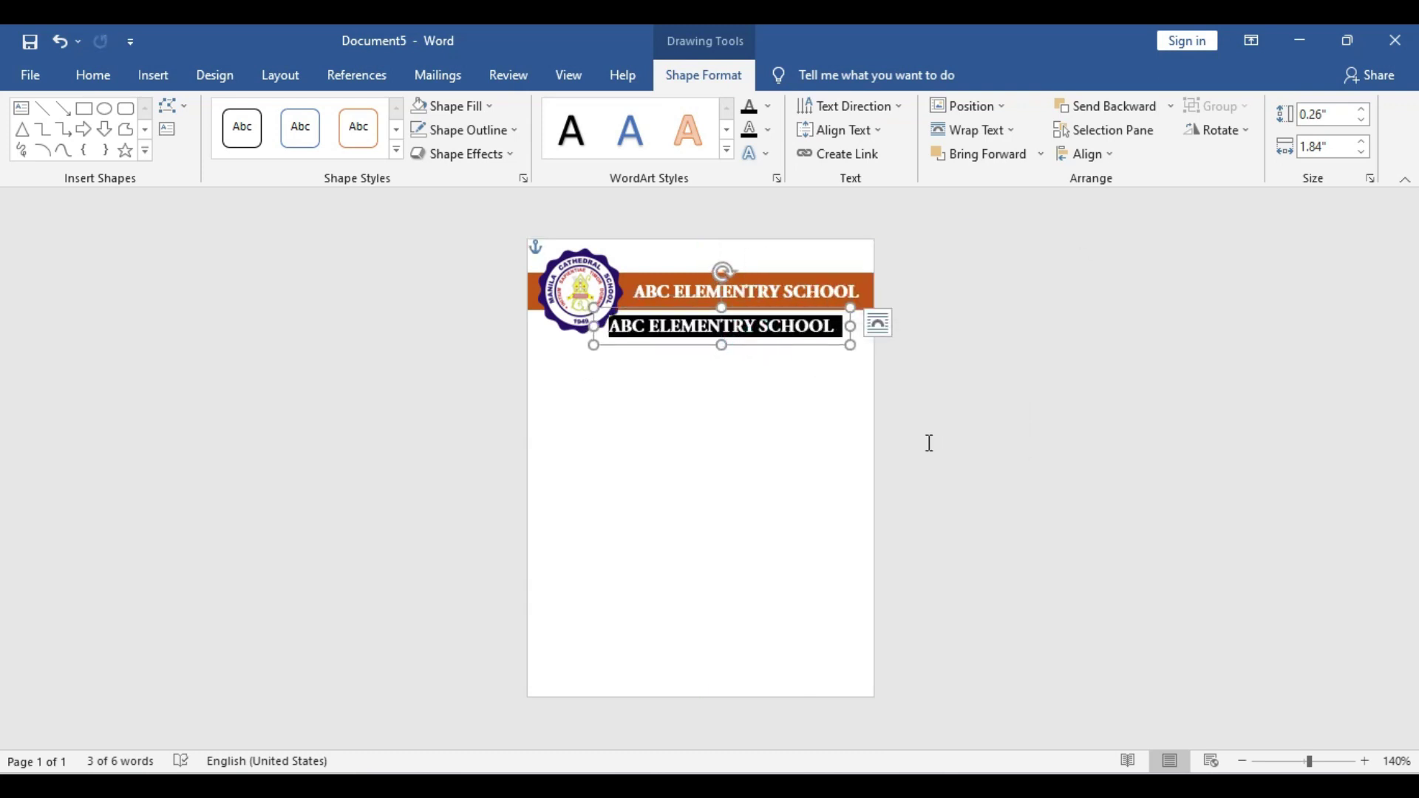
text(A home of quality education)
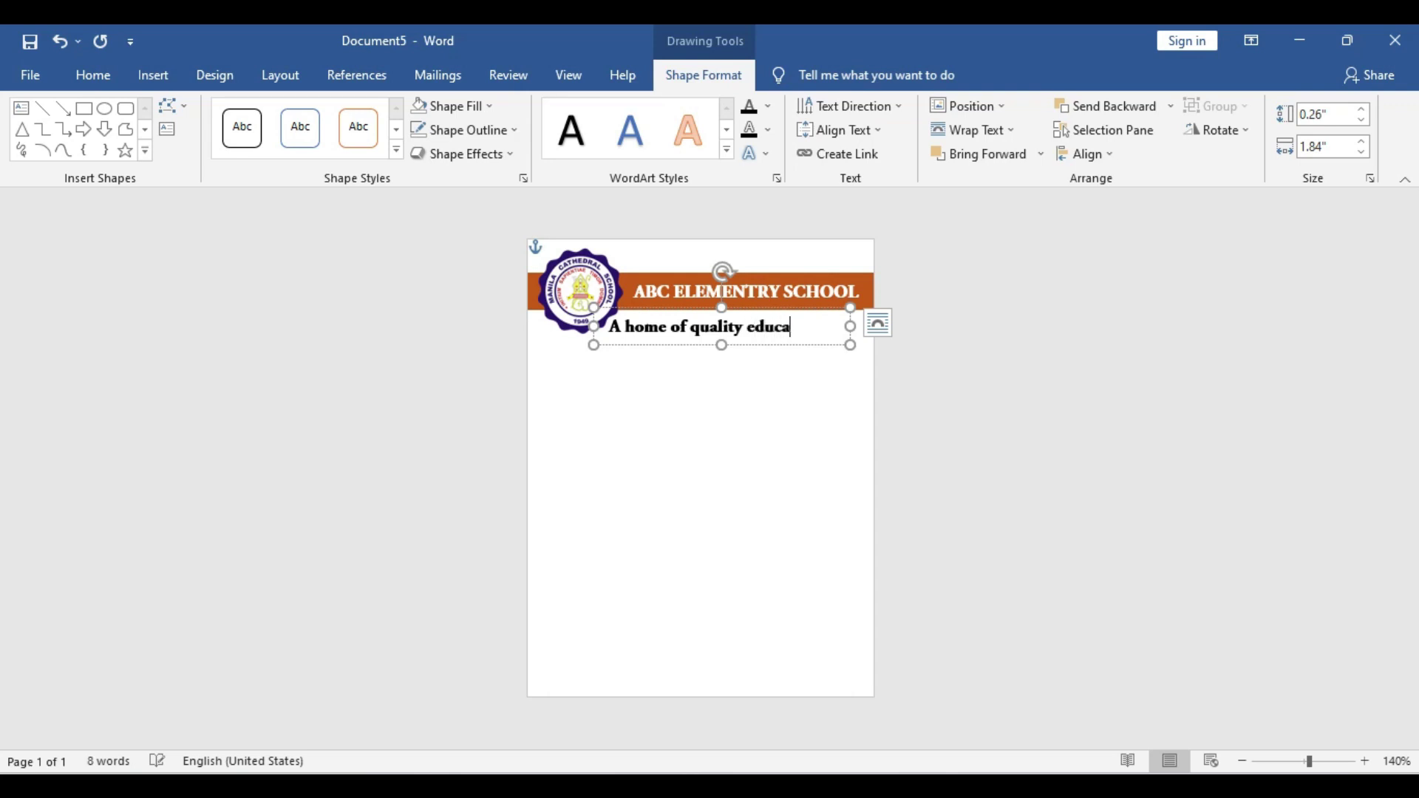
triple_click(696, 314)
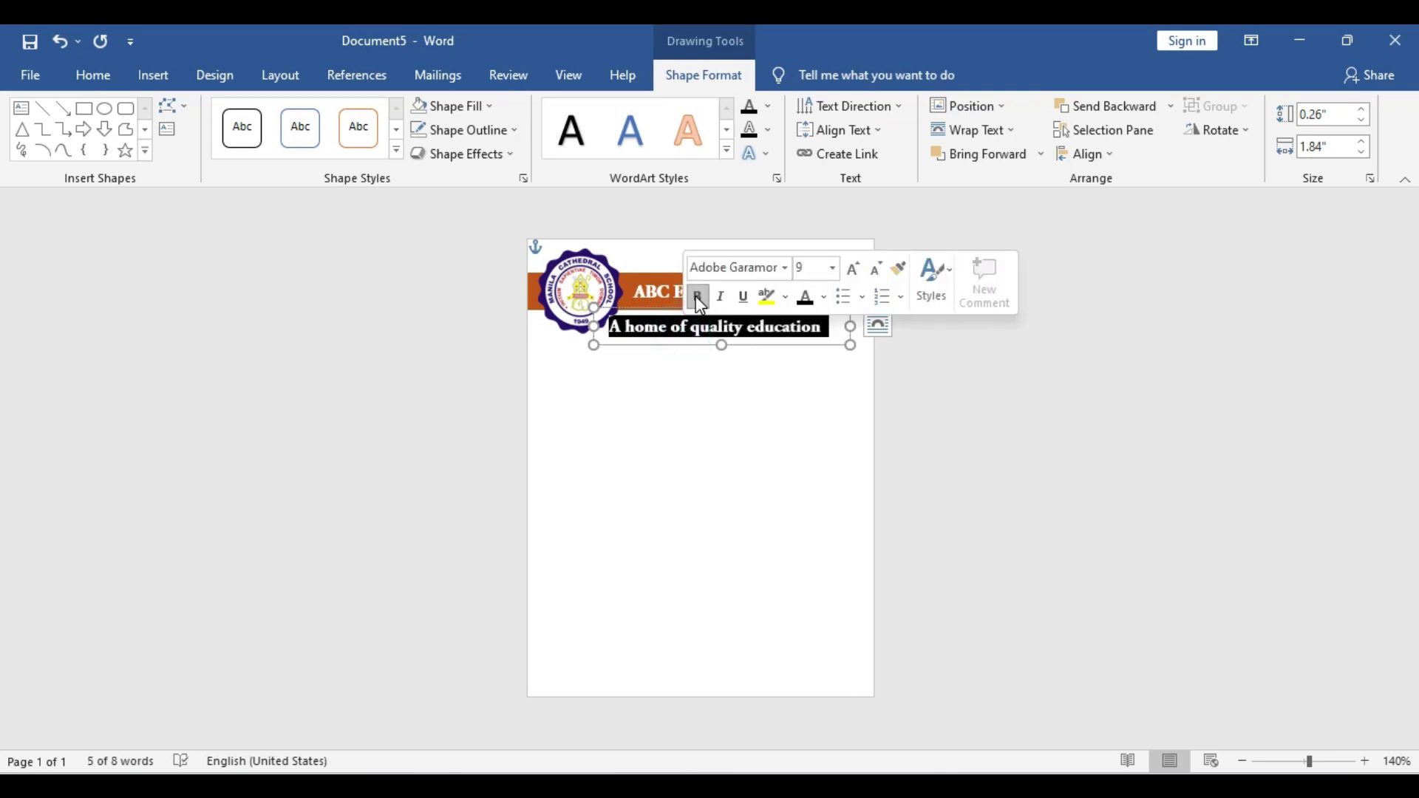
click(698, 296)
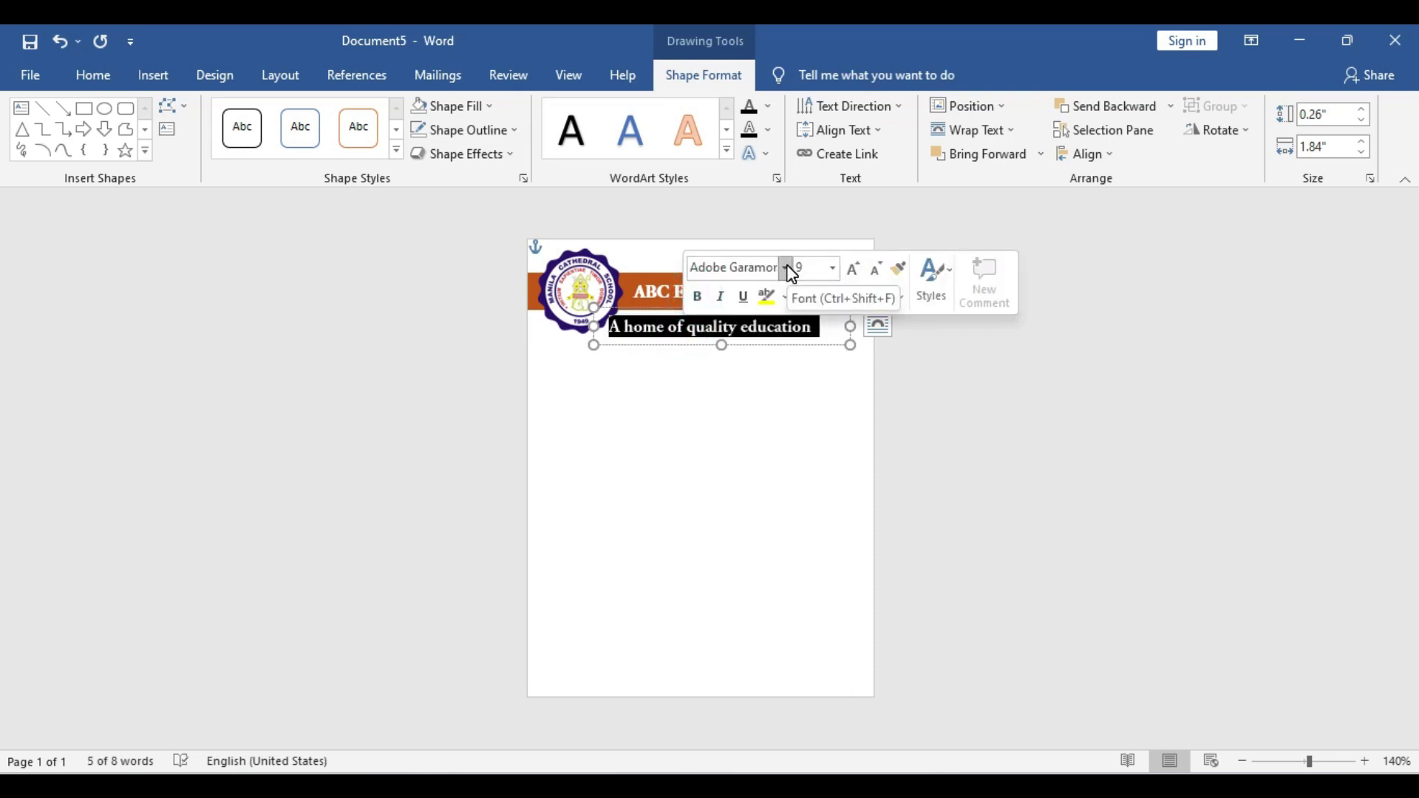
drag(850, 344, 804, 340)
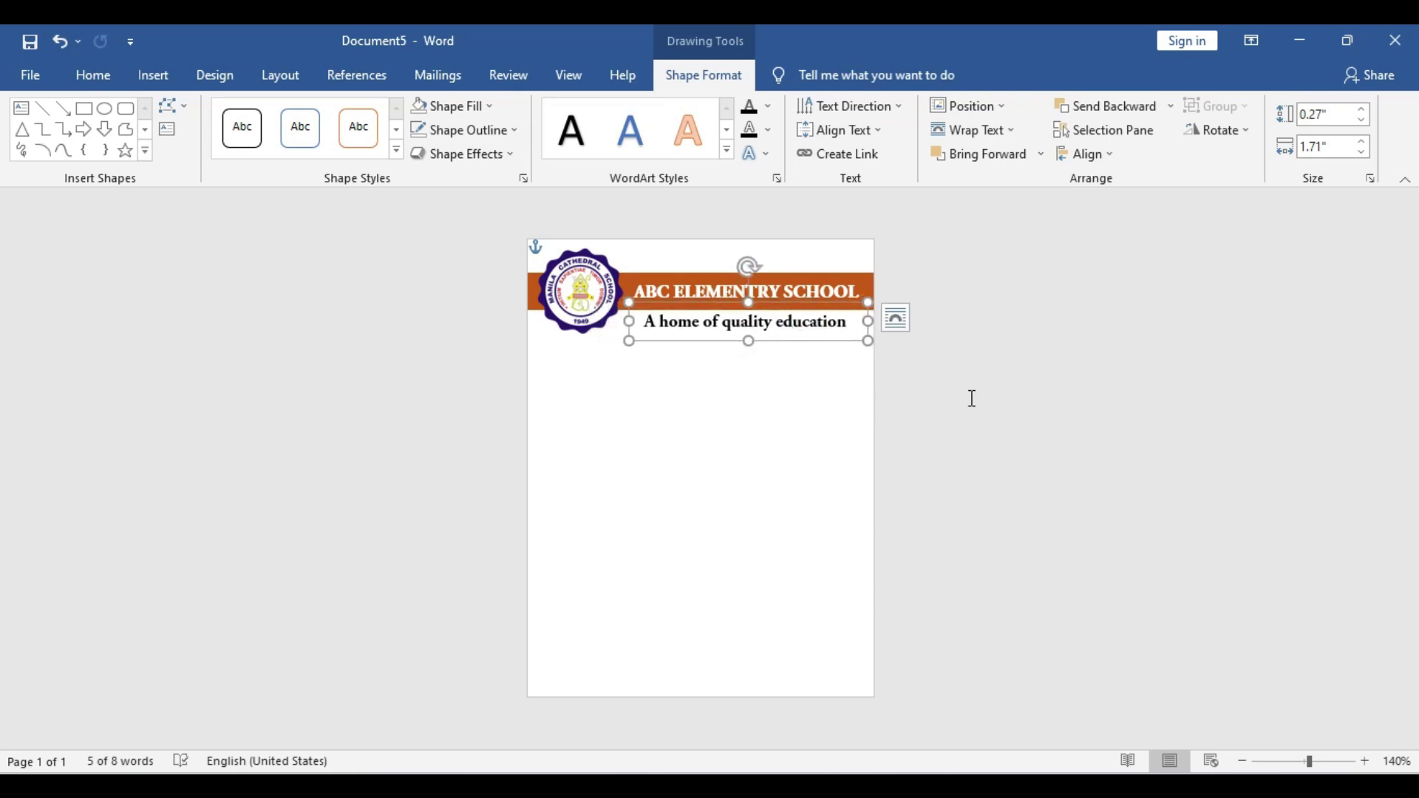
Draw a rectangle bar across the card below the tagline
click(946, 391)
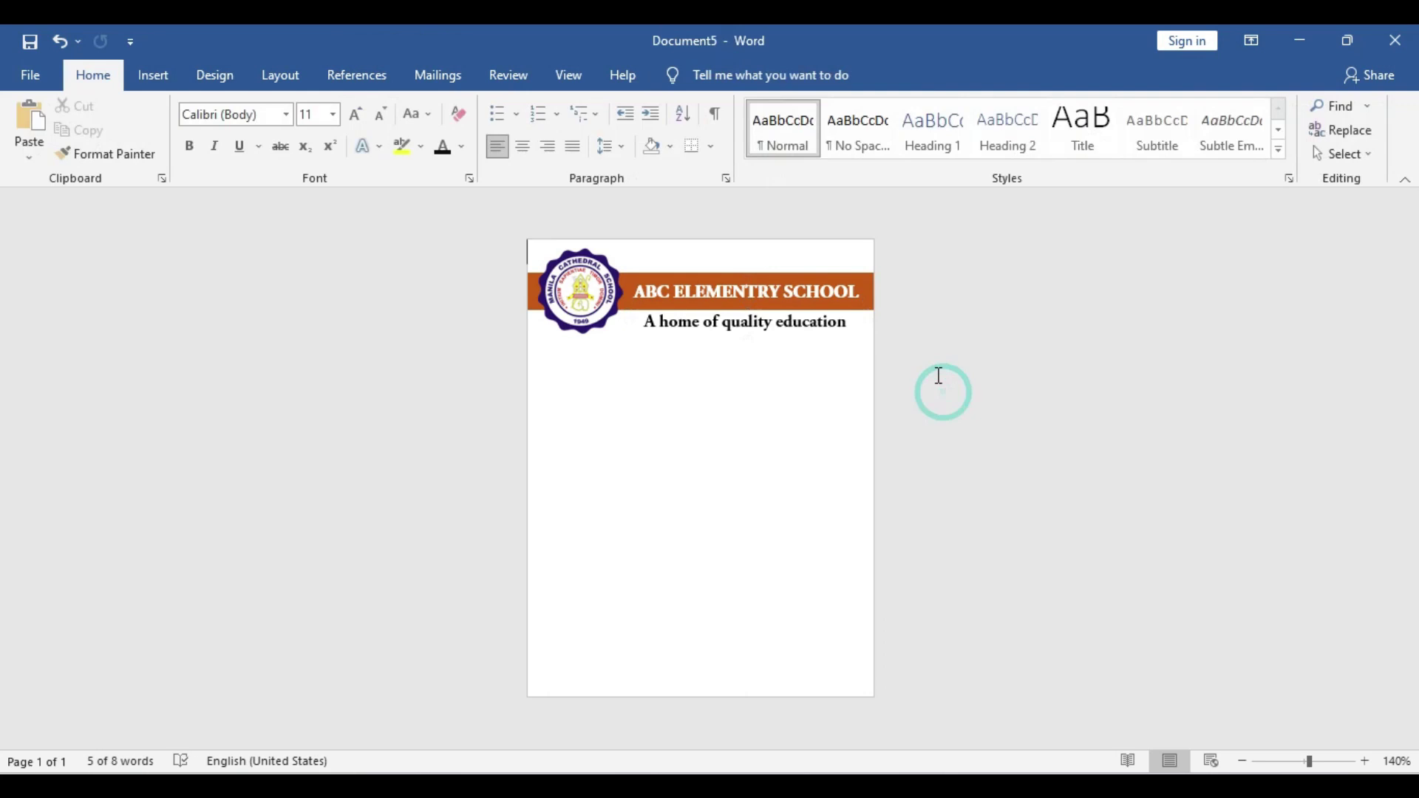
click(153, 80)
click(269, 106)
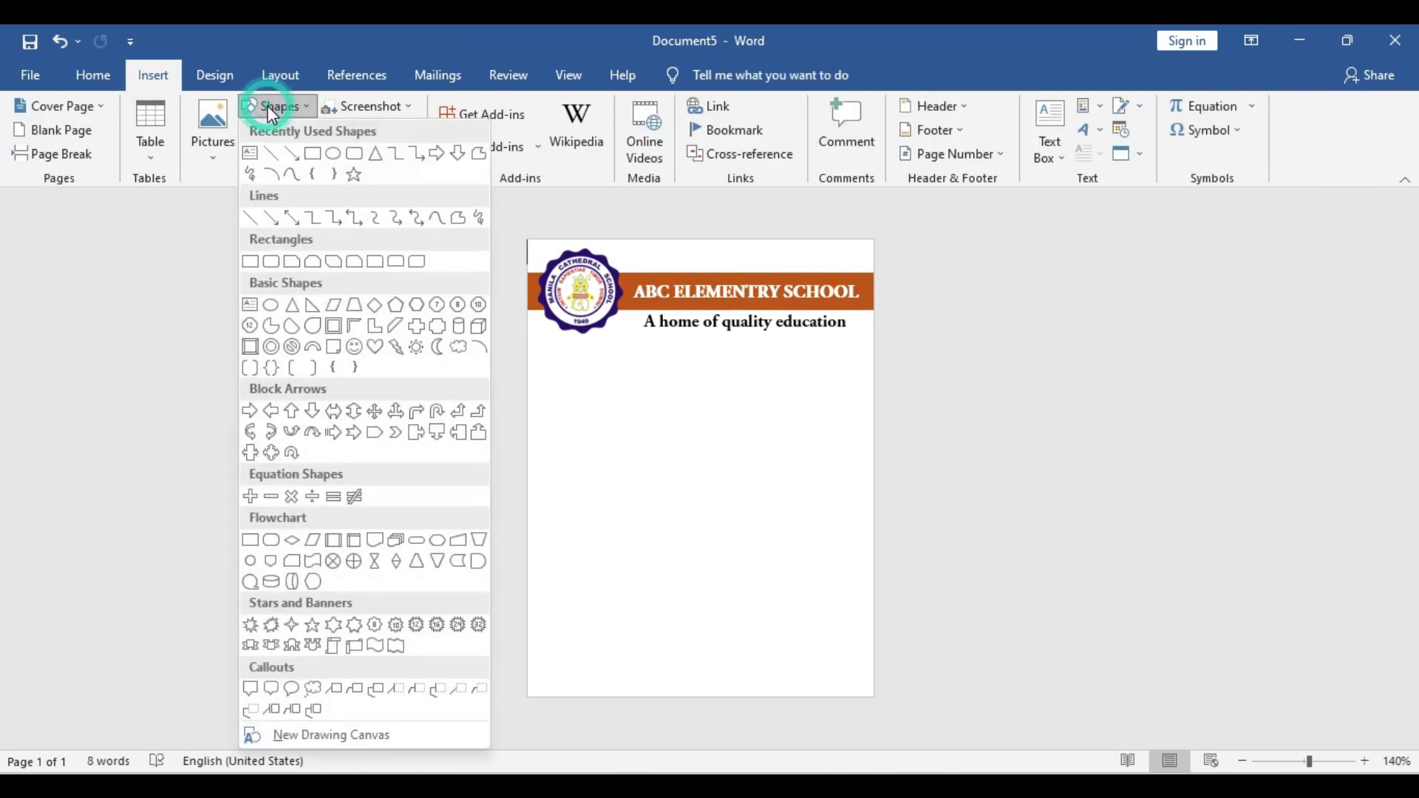
click(313, 154)
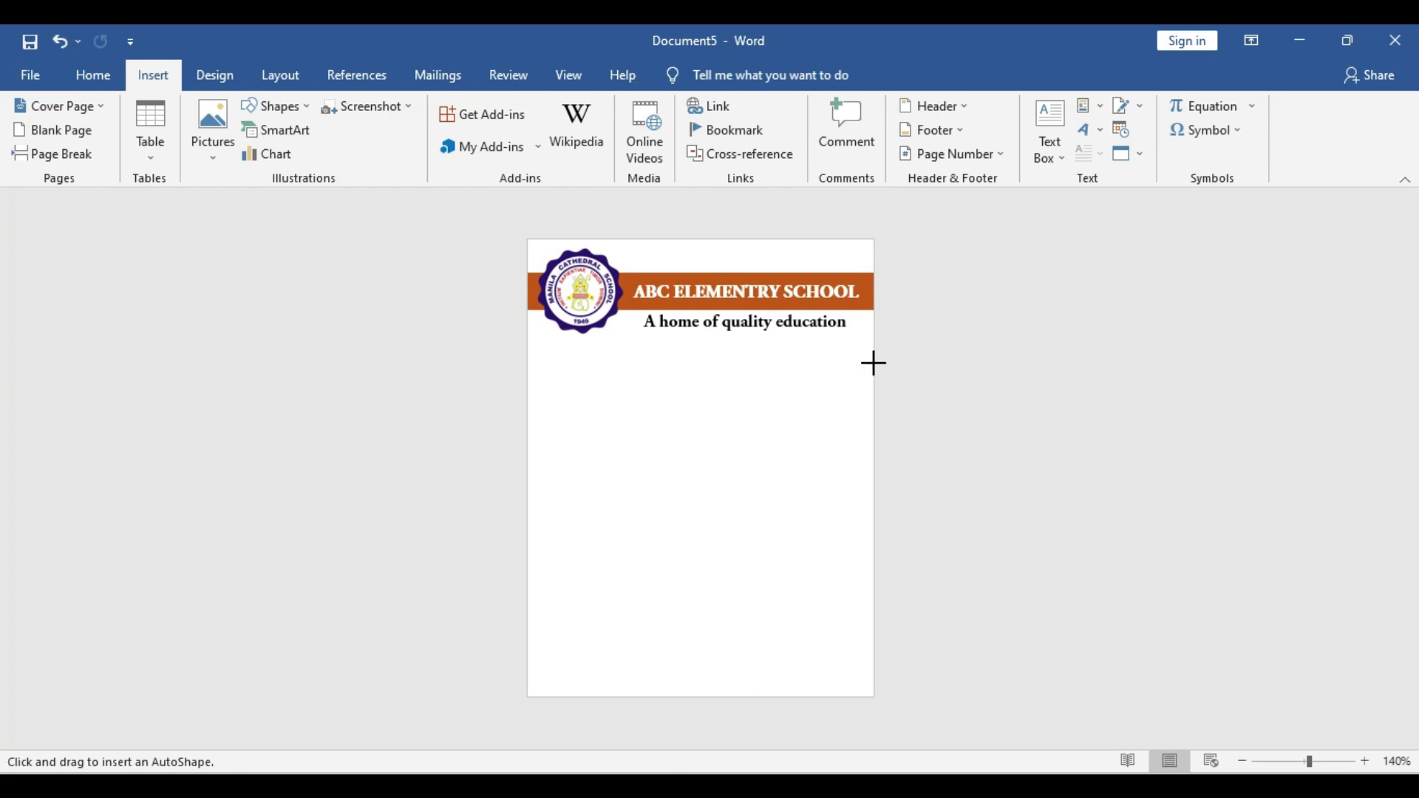
drag(874, 363, 527, 396)
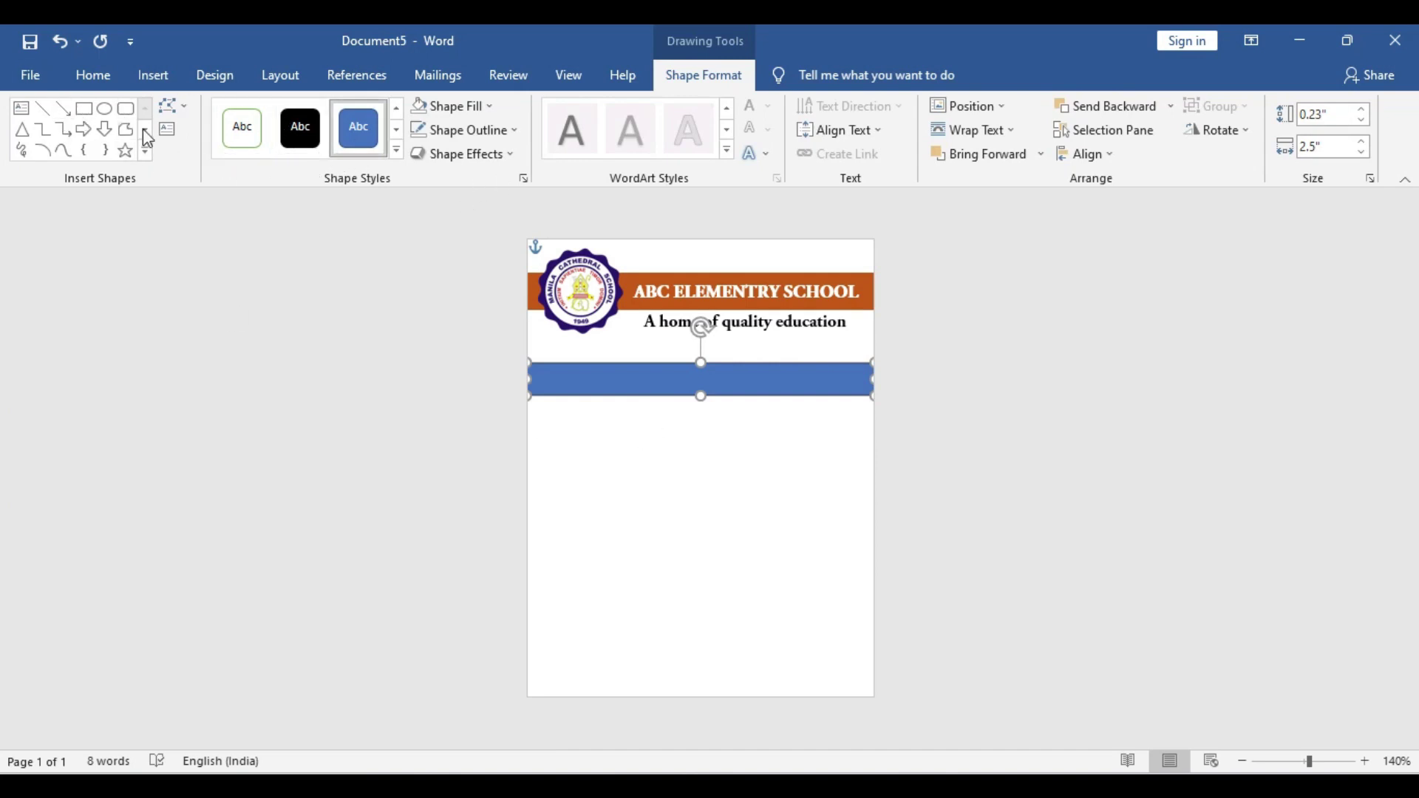
Edit the bar's points so its left end slopes down into a curved swoosh
click(176, 110)
click(223, 158)
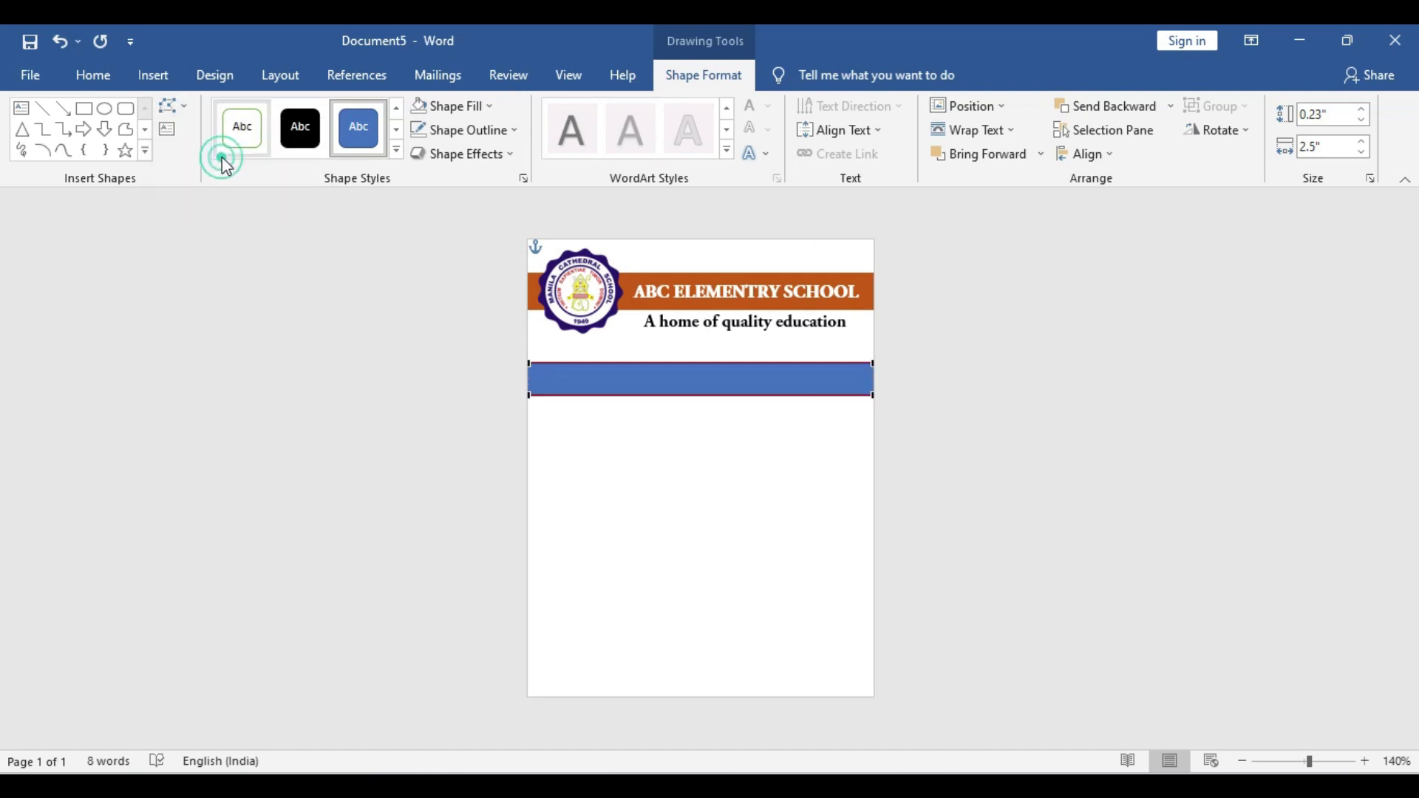
drag(531, 397, 529, 461)
drag(529, 365, 577, 371)
drag(579, 452, 582, 403)
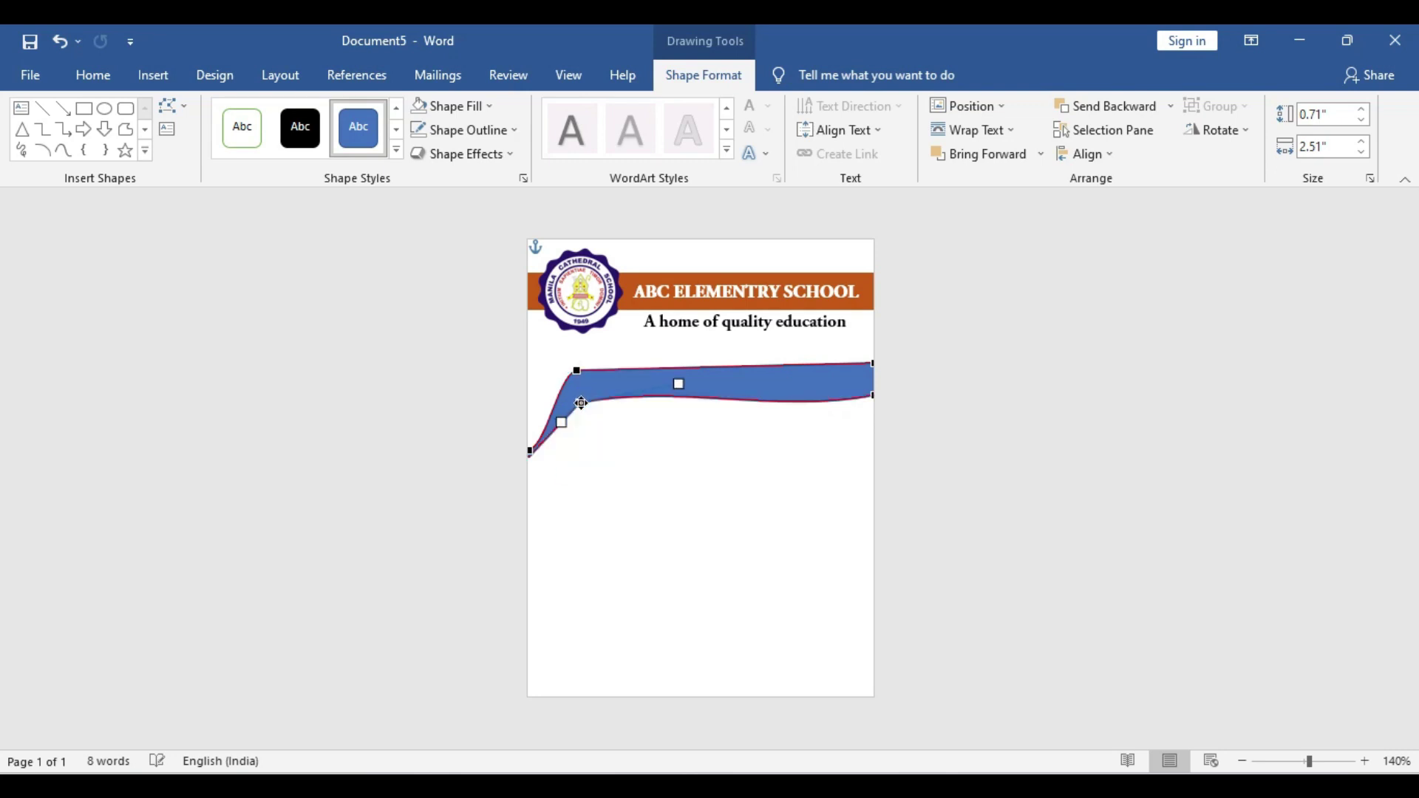
Draw a thin horizontal line below the blue swoosh
triple_click(349, 380)
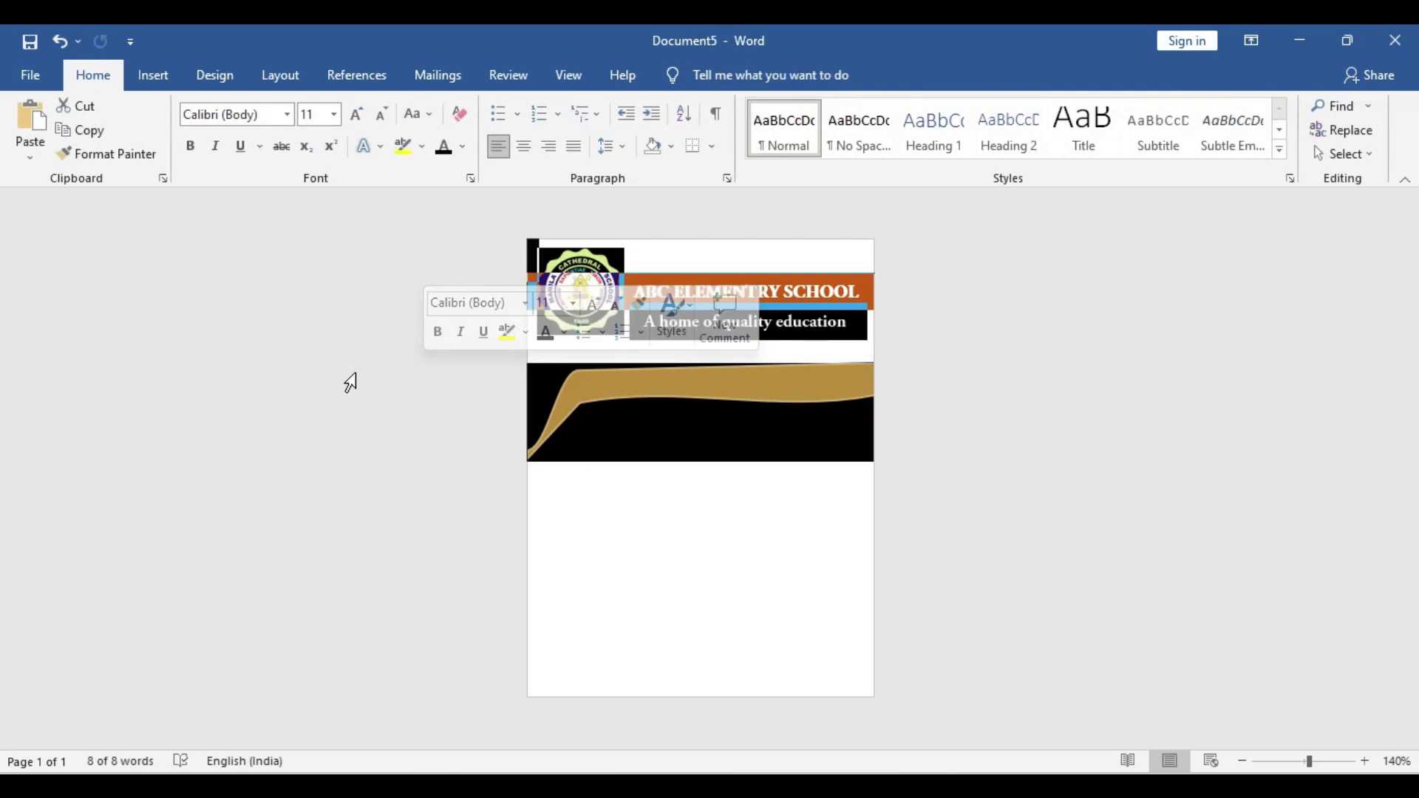
click(151, 74)
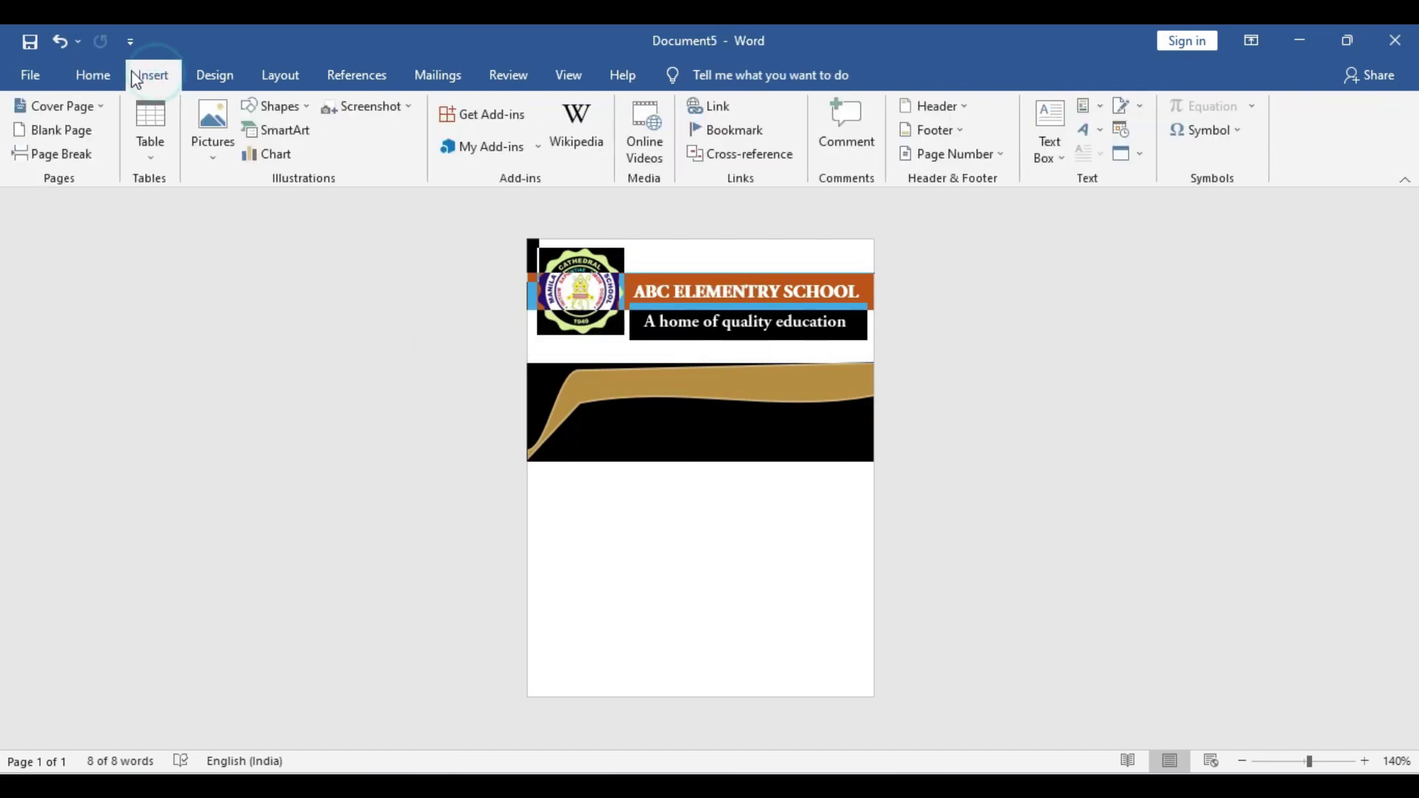
click(270, 107)
click(277, 155)
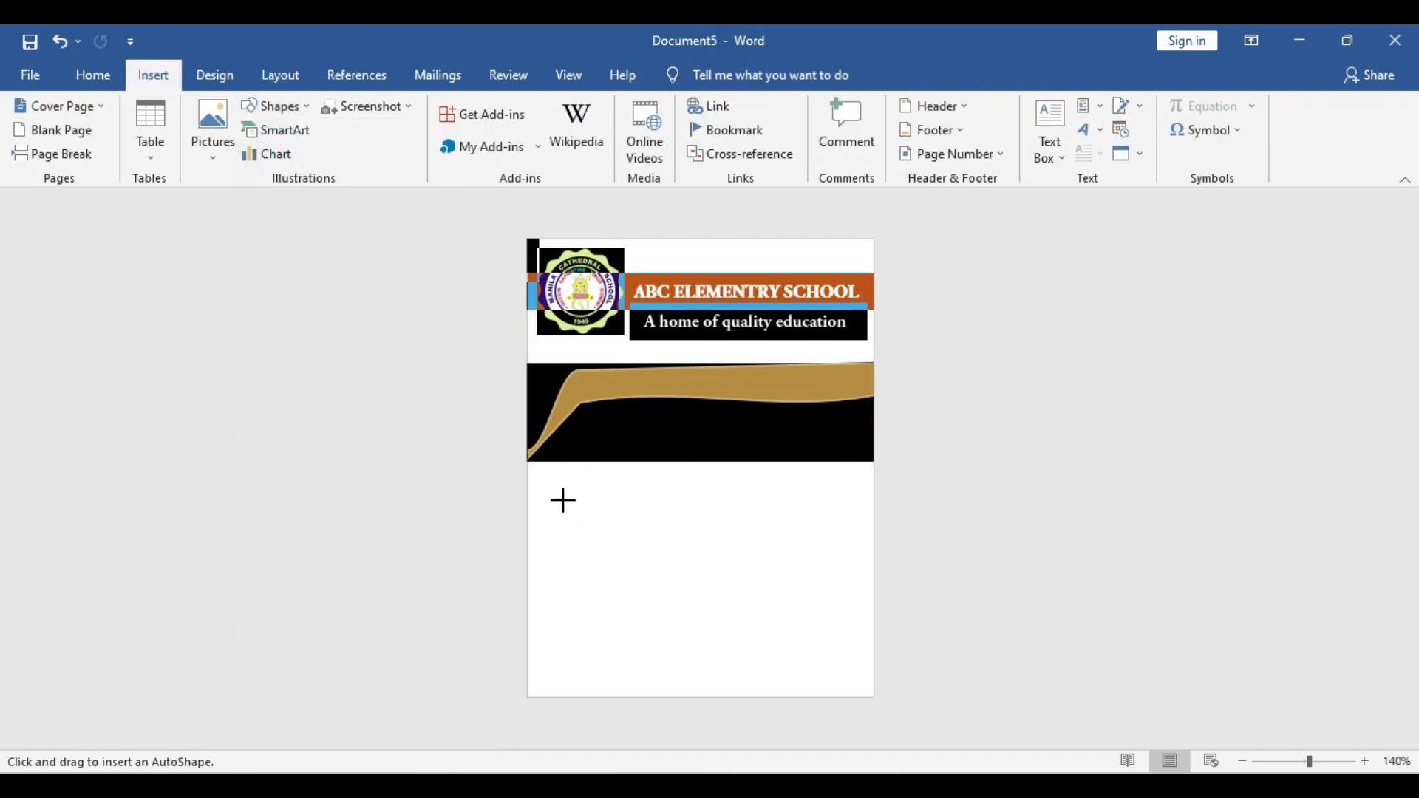
drag(547, 500, 871, 513)
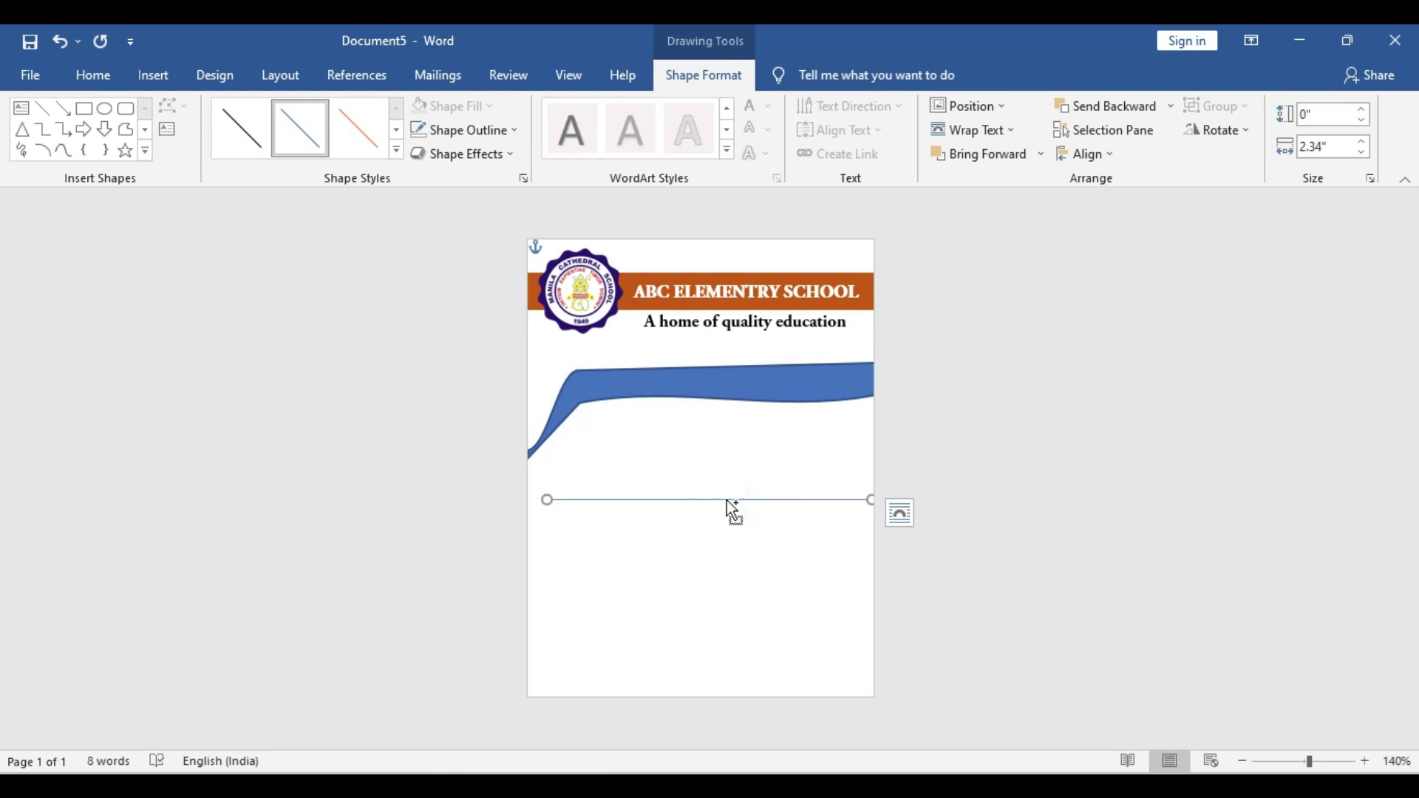
Duplicate the line, place one at the swoosh's top edge and one across it, and colour it pale
key(ctrl+v)
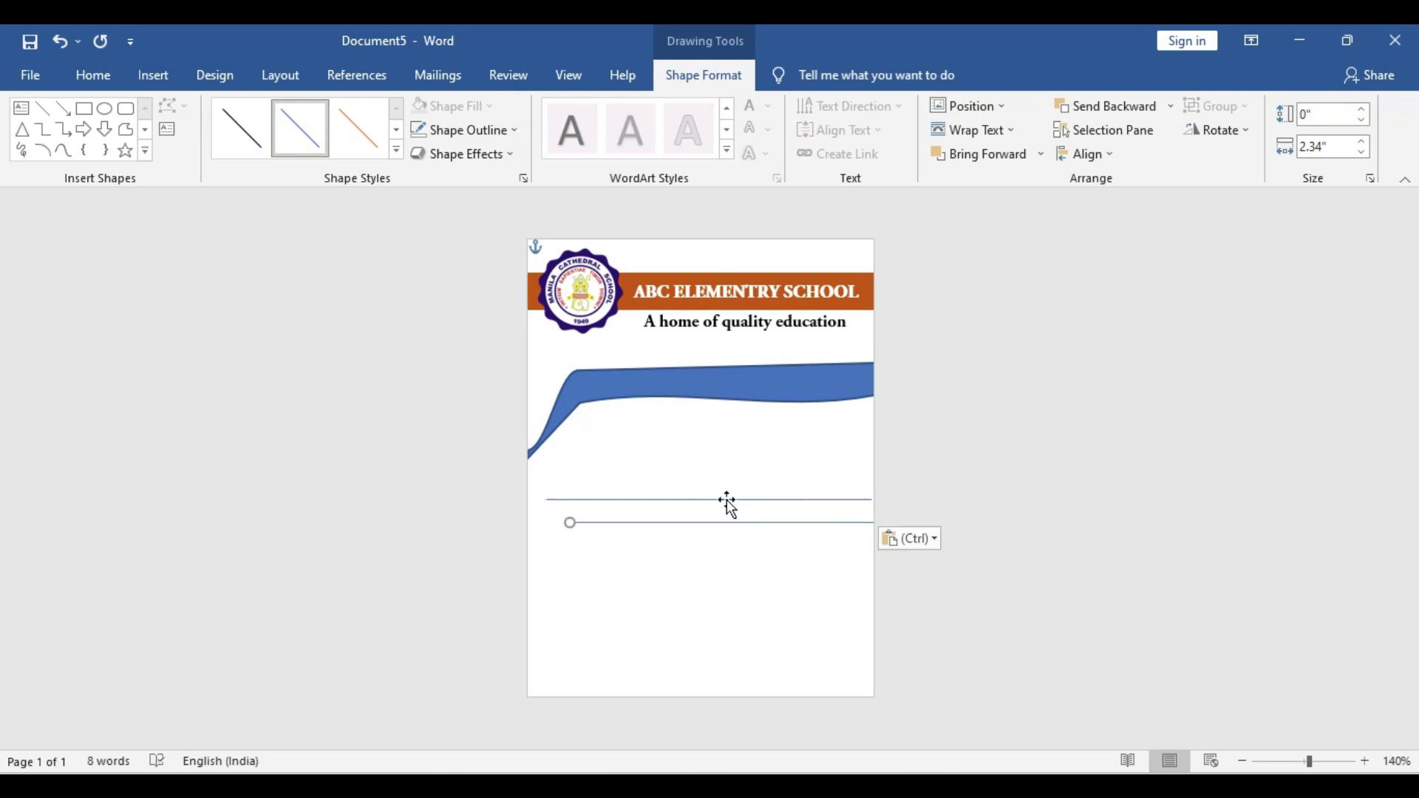
scroll(716, 475, up, 7)
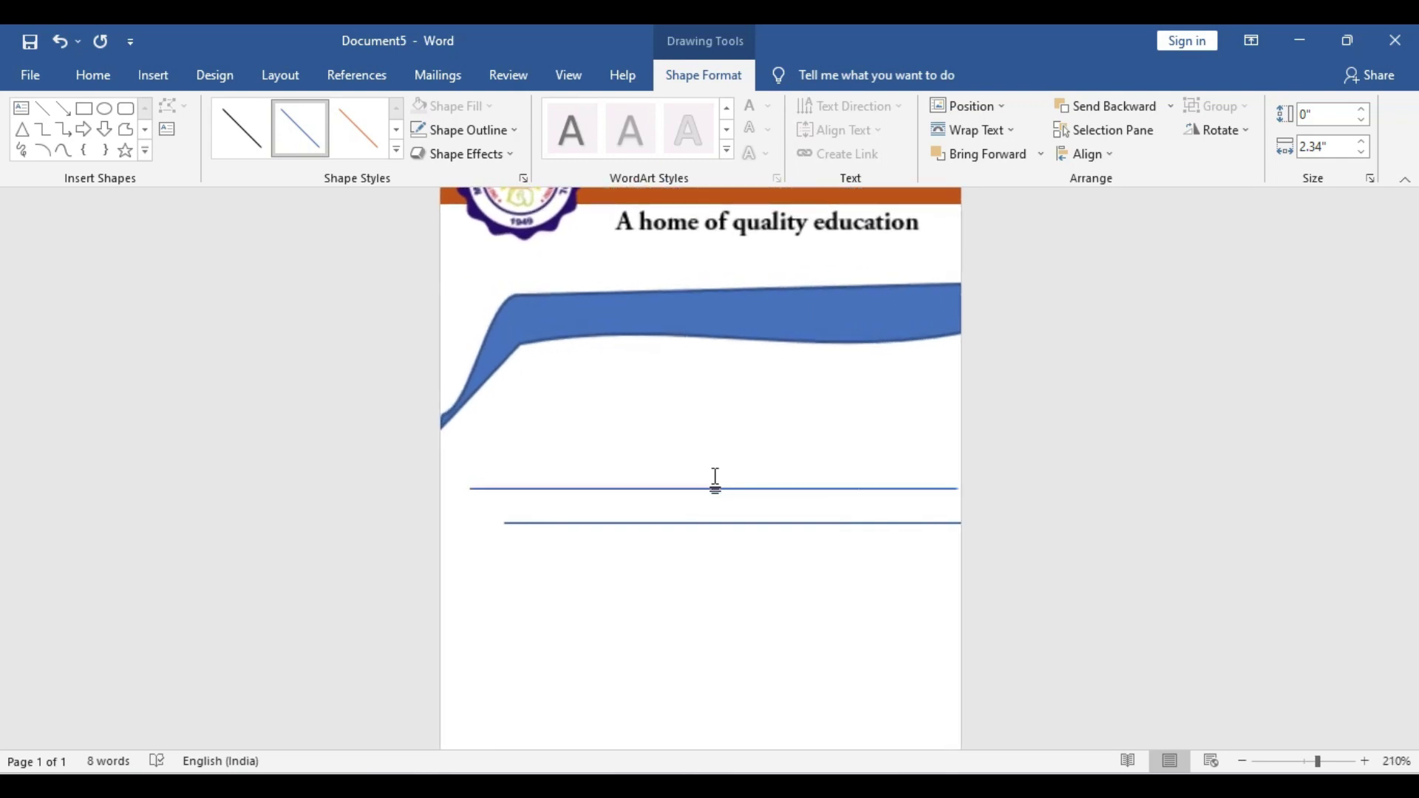
scroll(738, 467, up, 1)
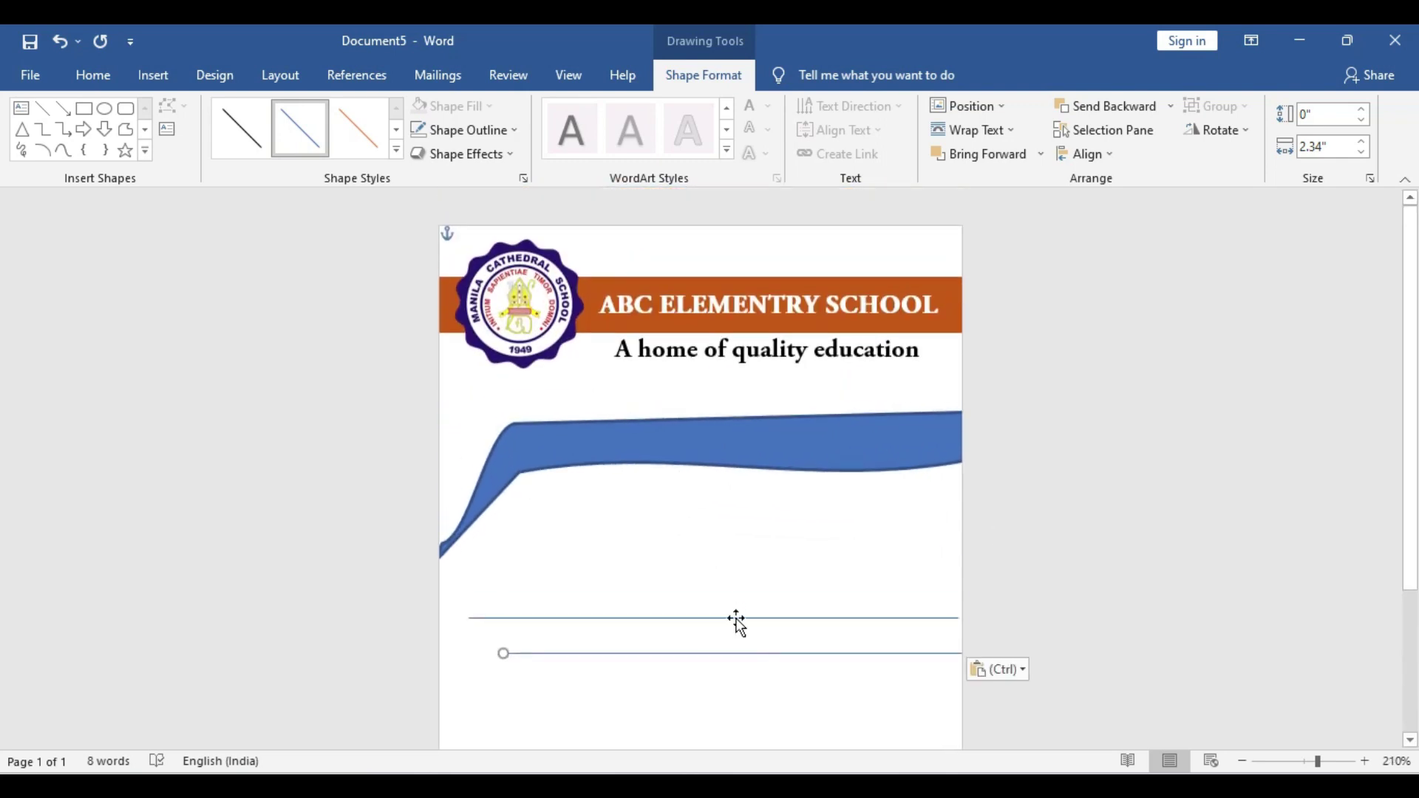
drag(736, 621, 745, 411)
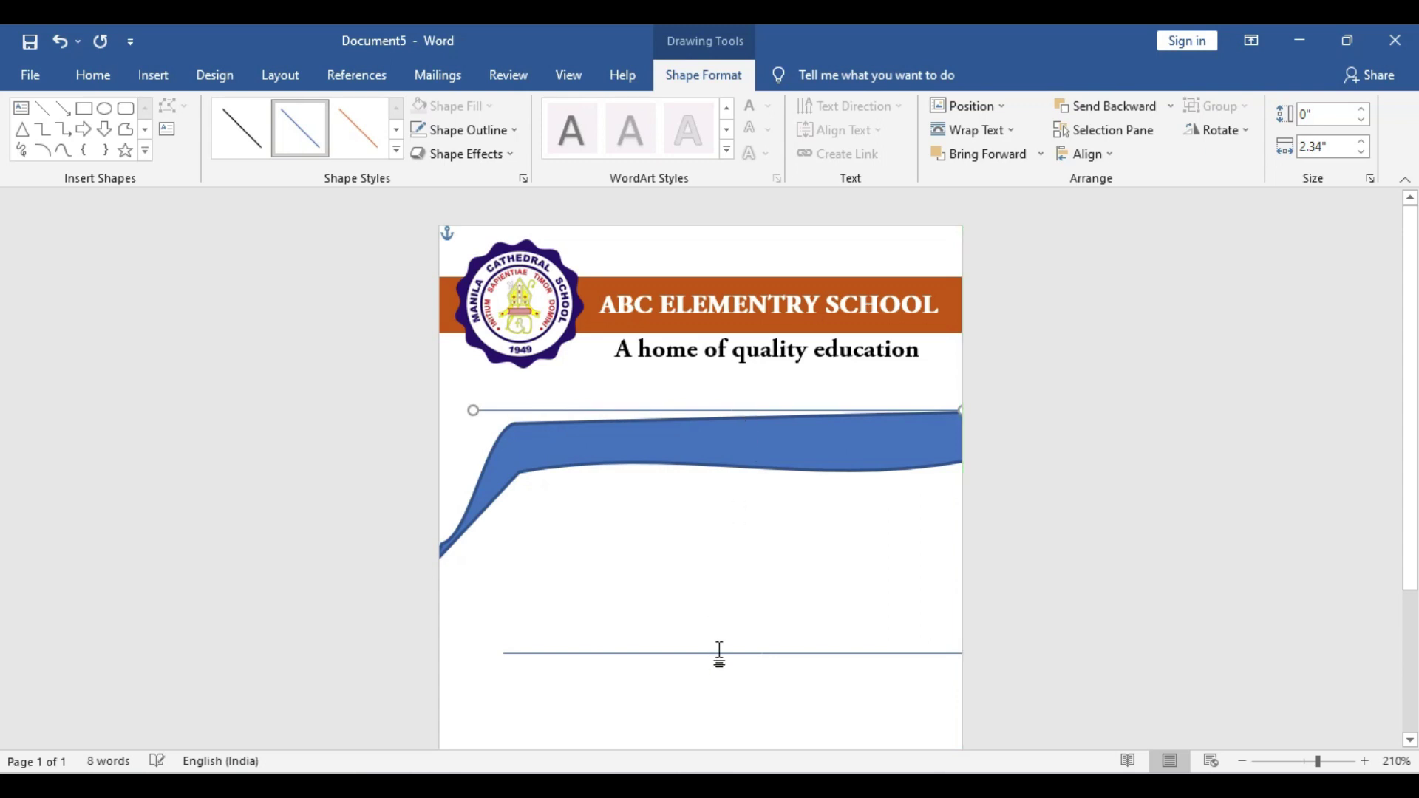
drag(720, 655, 721, 465)
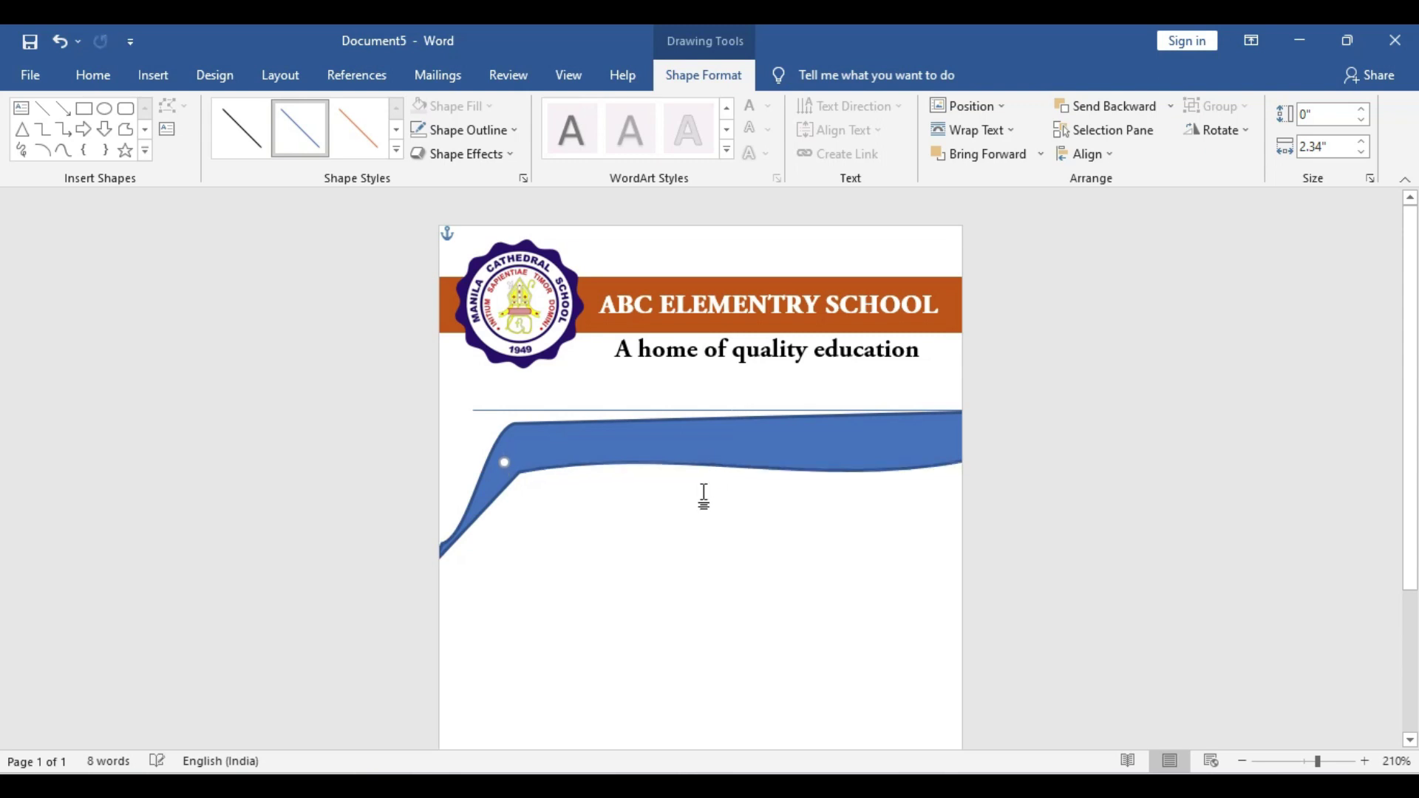
click(510, 130)
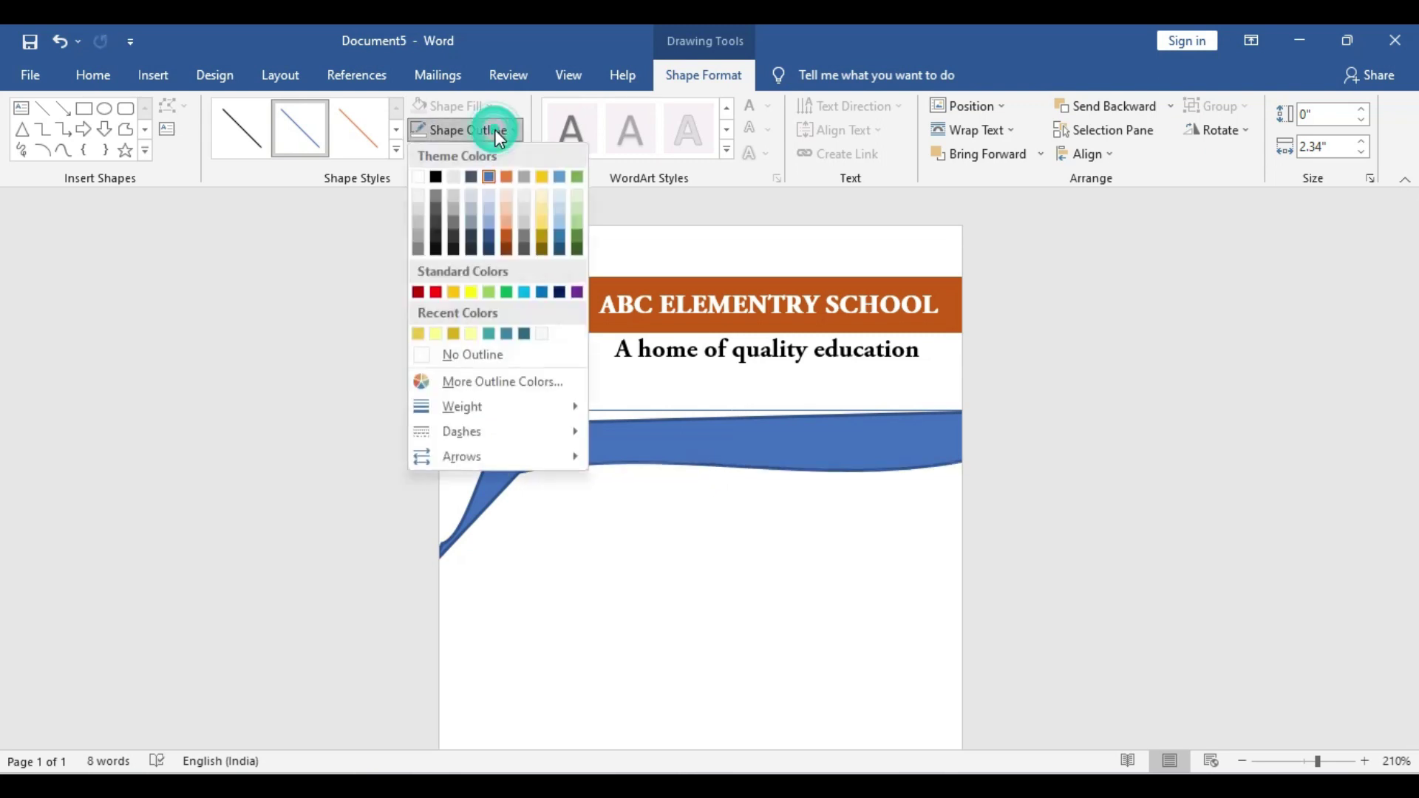
click(436, 334)
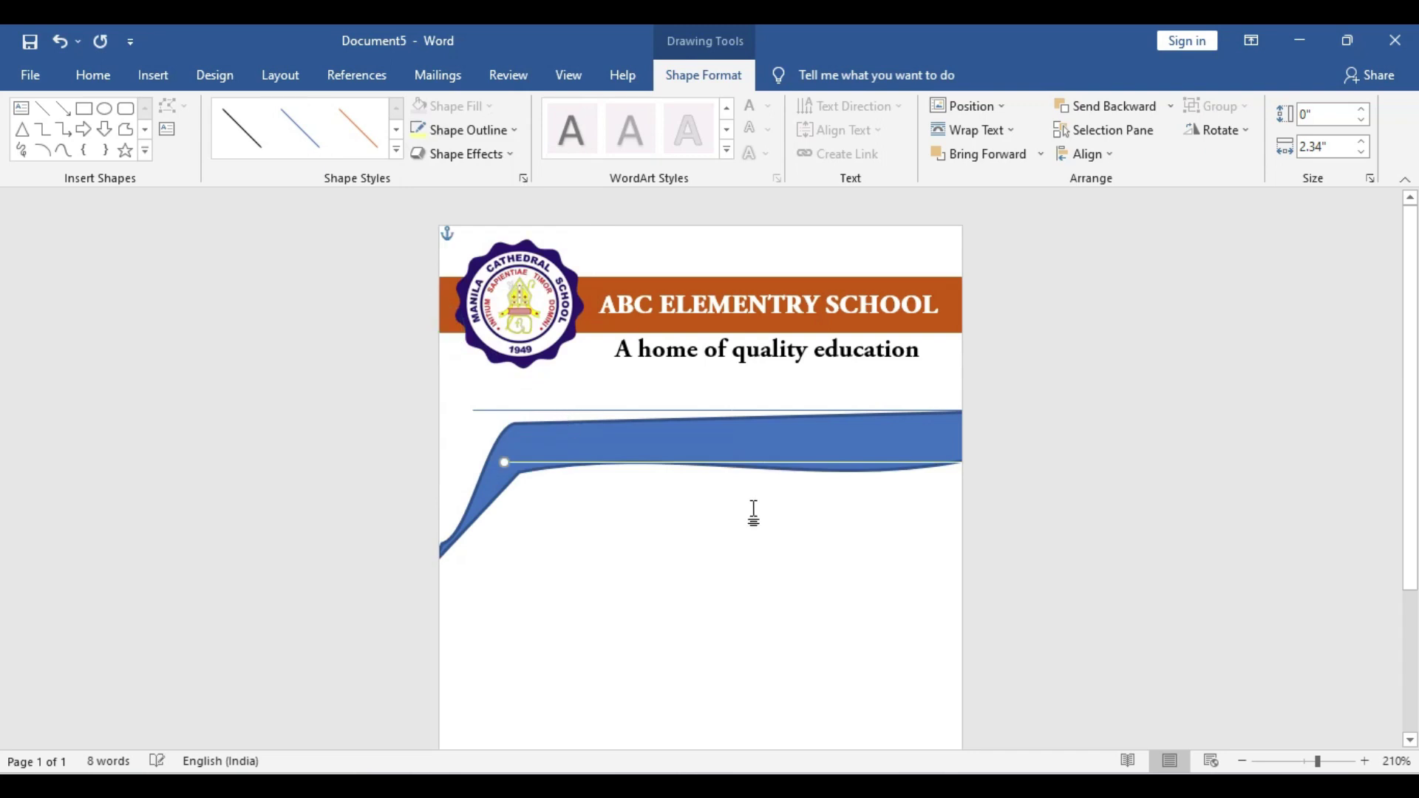
Enter Edit Points on the blue swoosh and level its top-left and top-right points
click(566, 441)
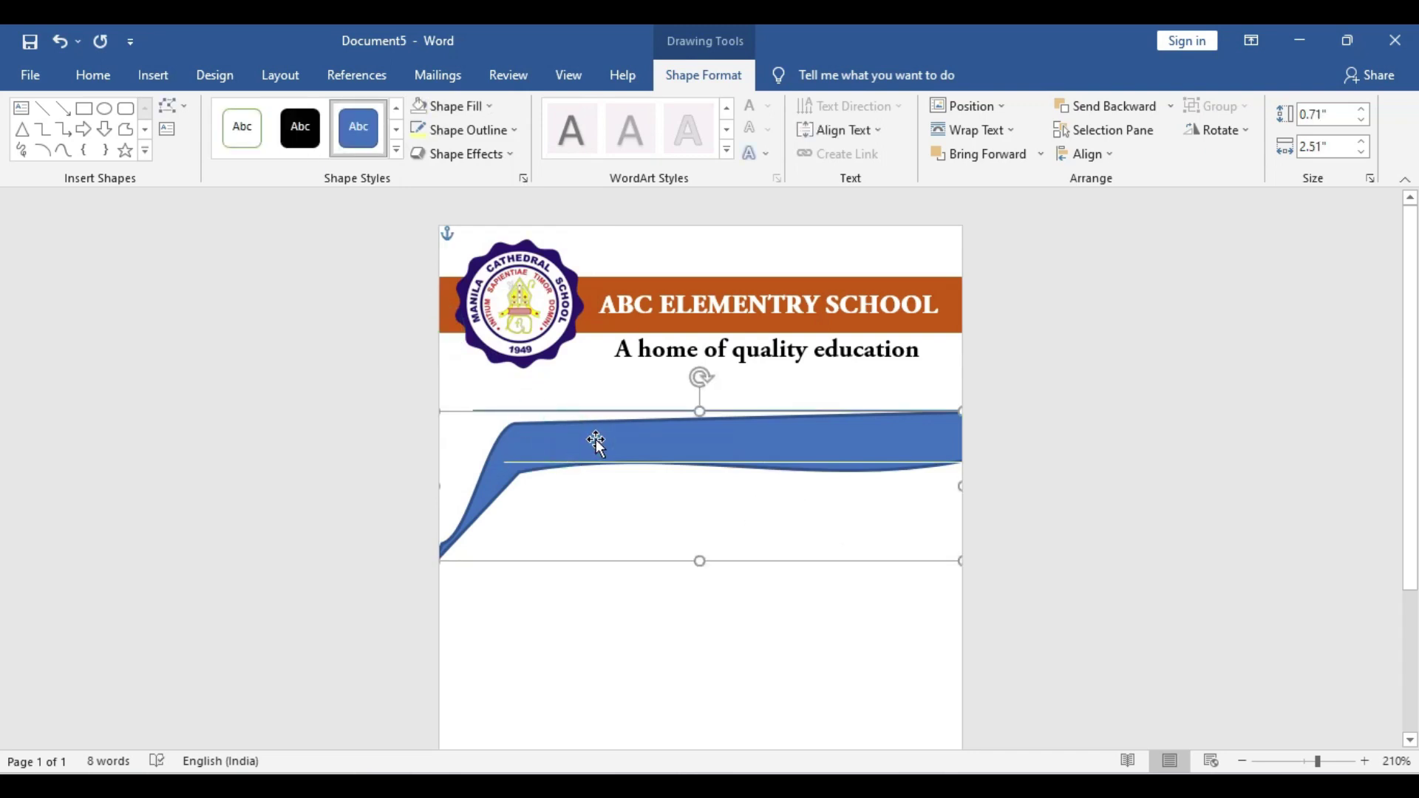
click(168, 111)
click(224, 158)
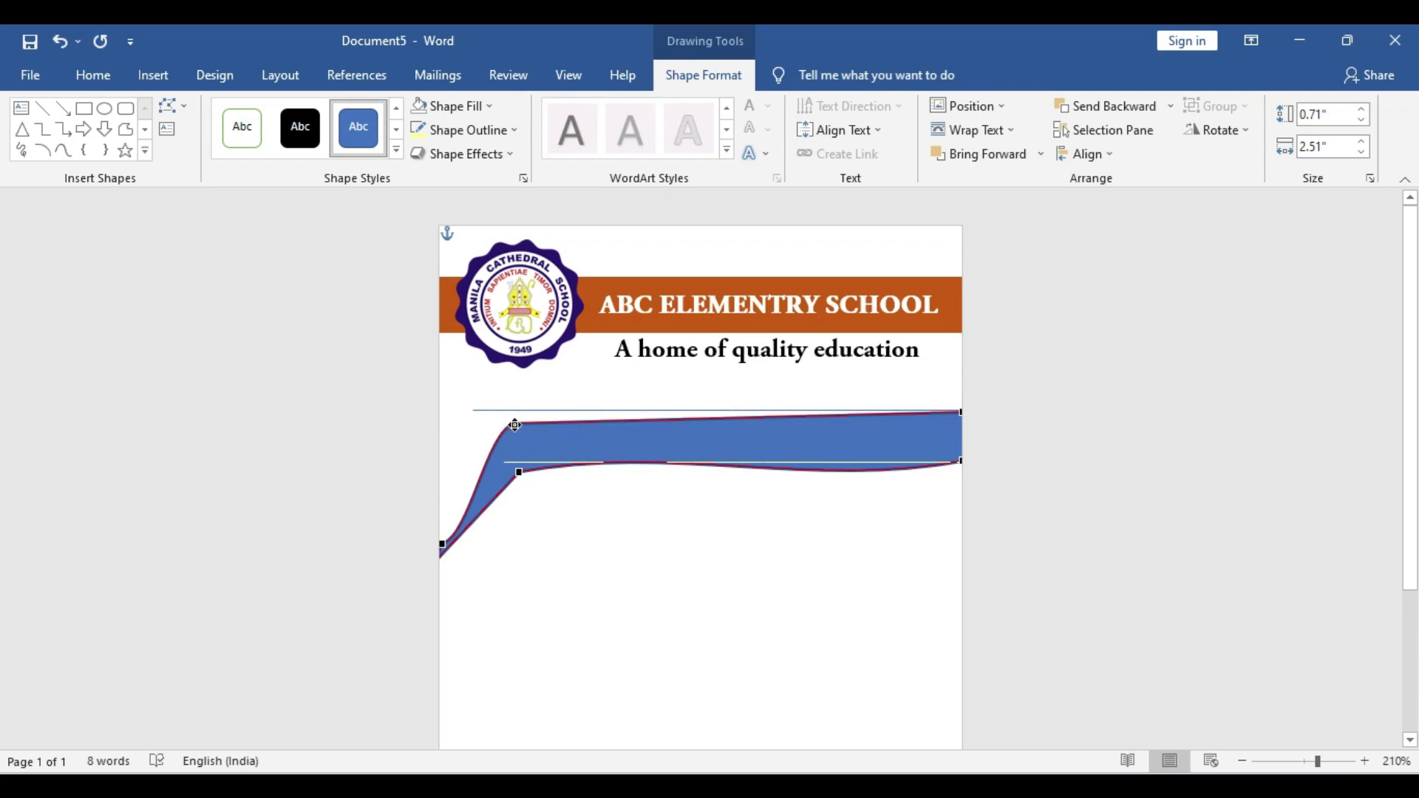
drag(515, 425, 517, 411)
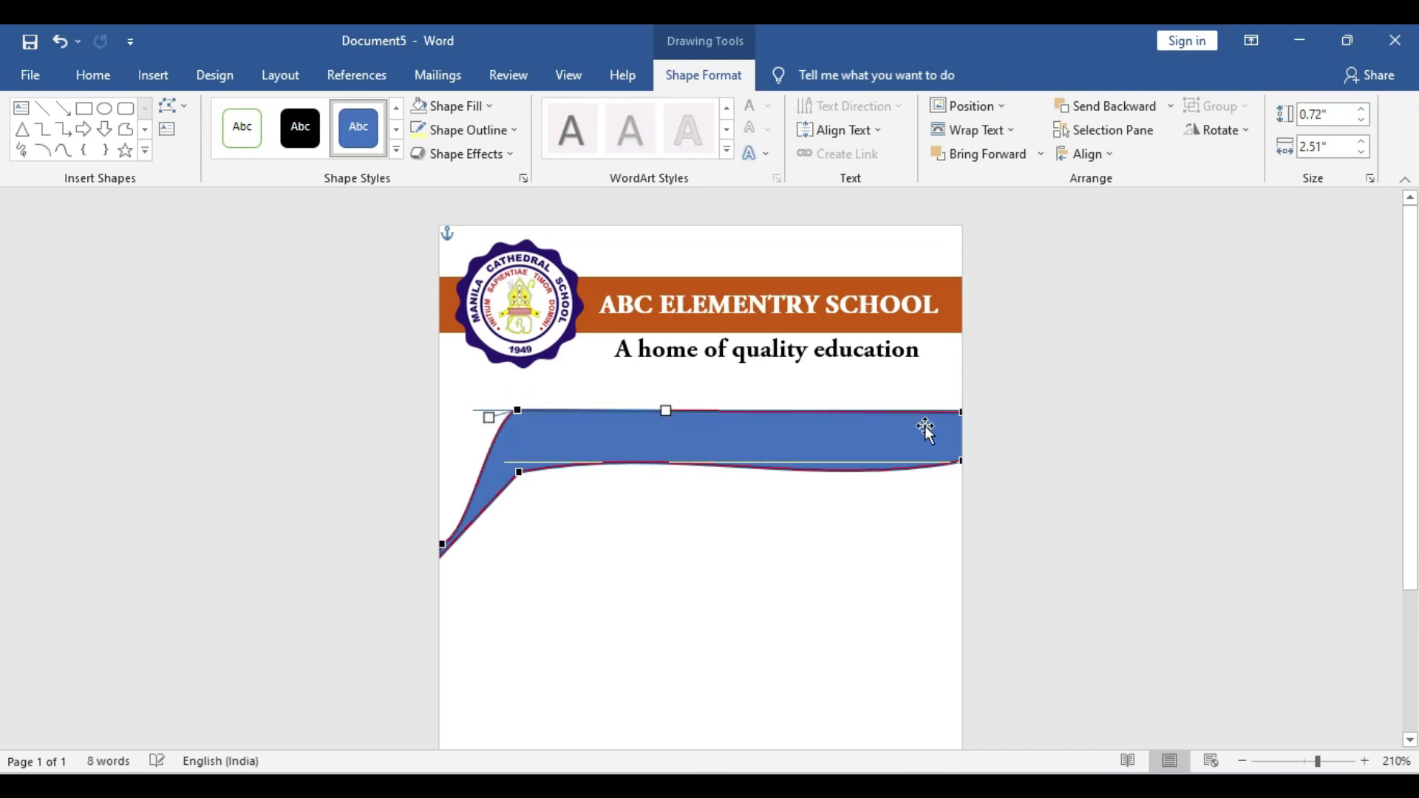
click(961, 412)
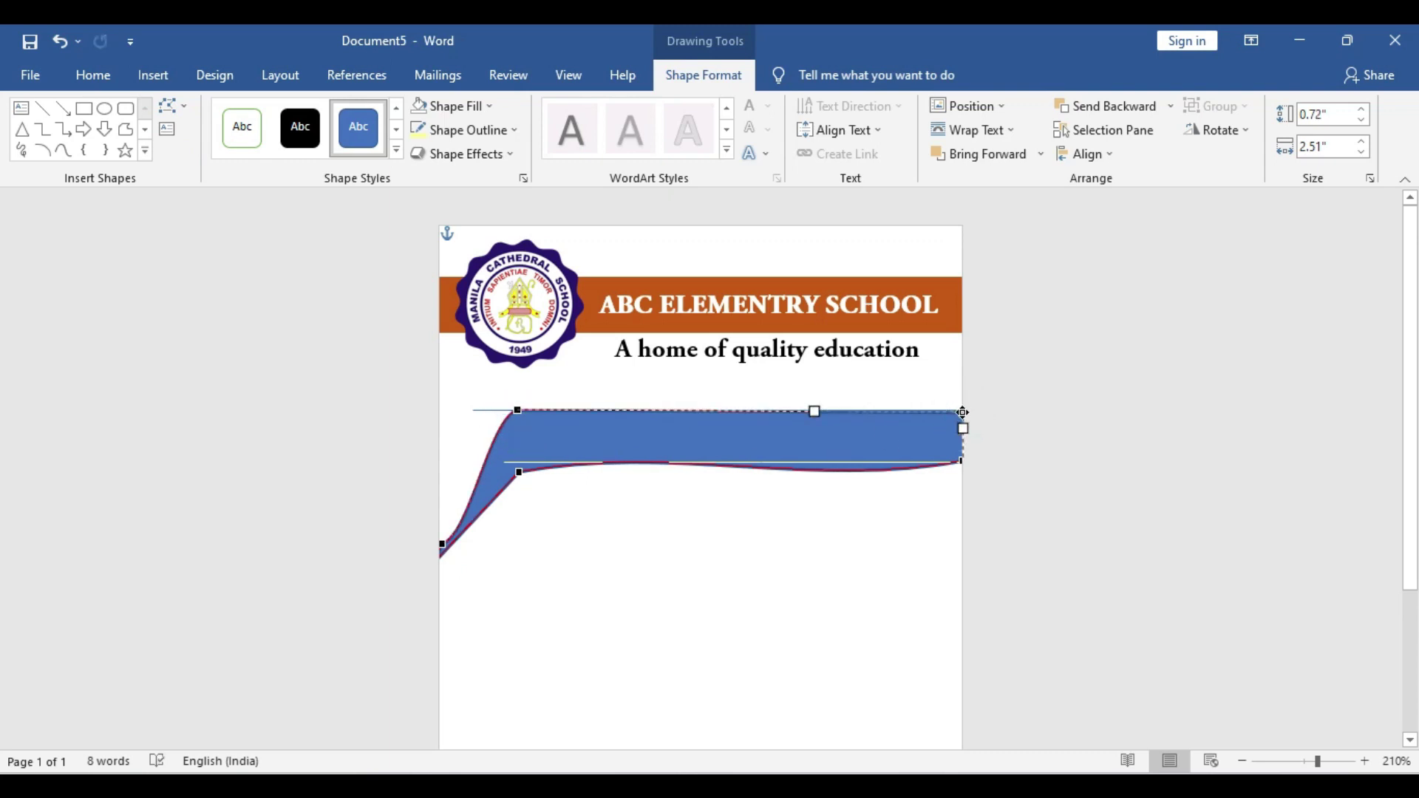
drag(962, 411, 961, 411)
Adjust the lower points and curve handles so the swoosh's bottom edge runs straight
drag(520, 472, 519, 463)
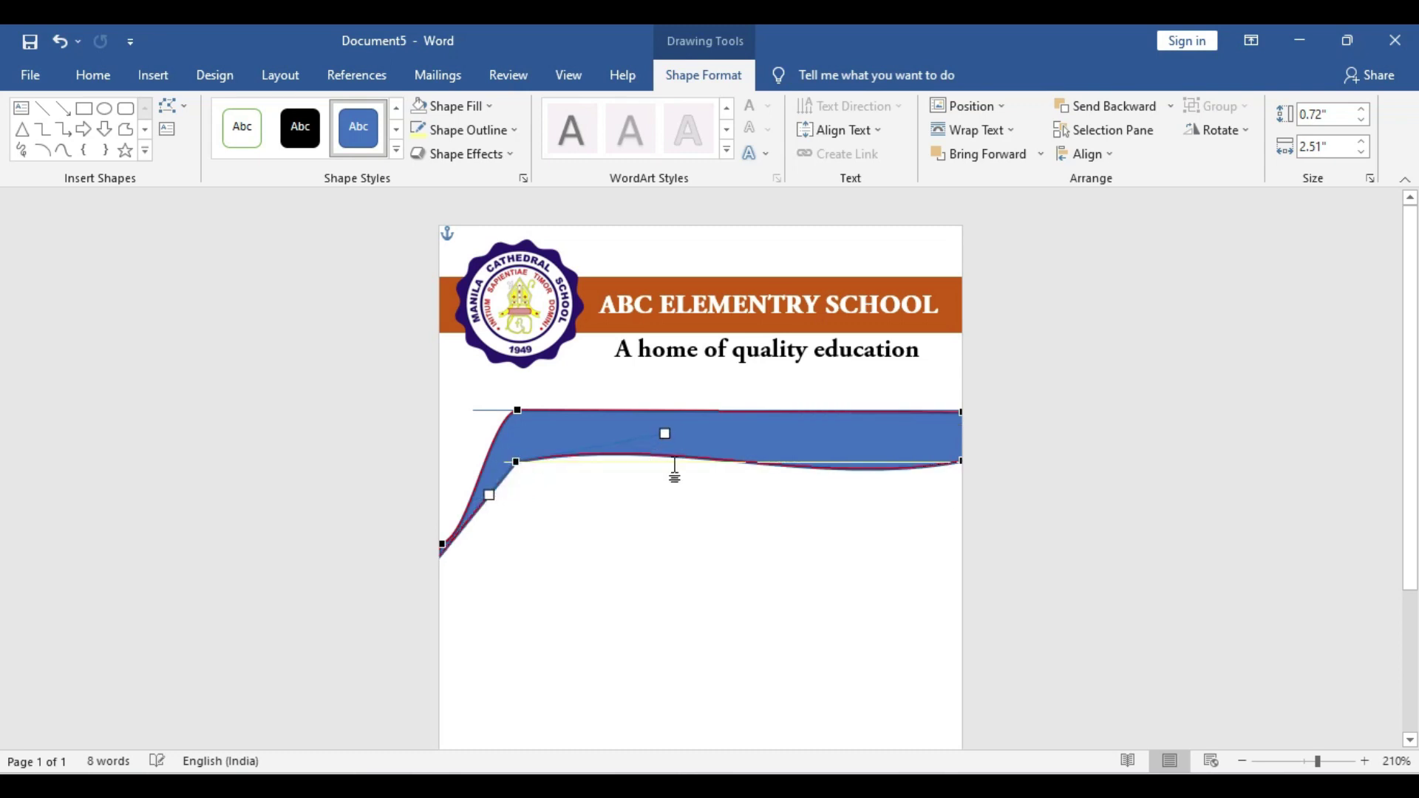
drag(665, 434, 656, 460)
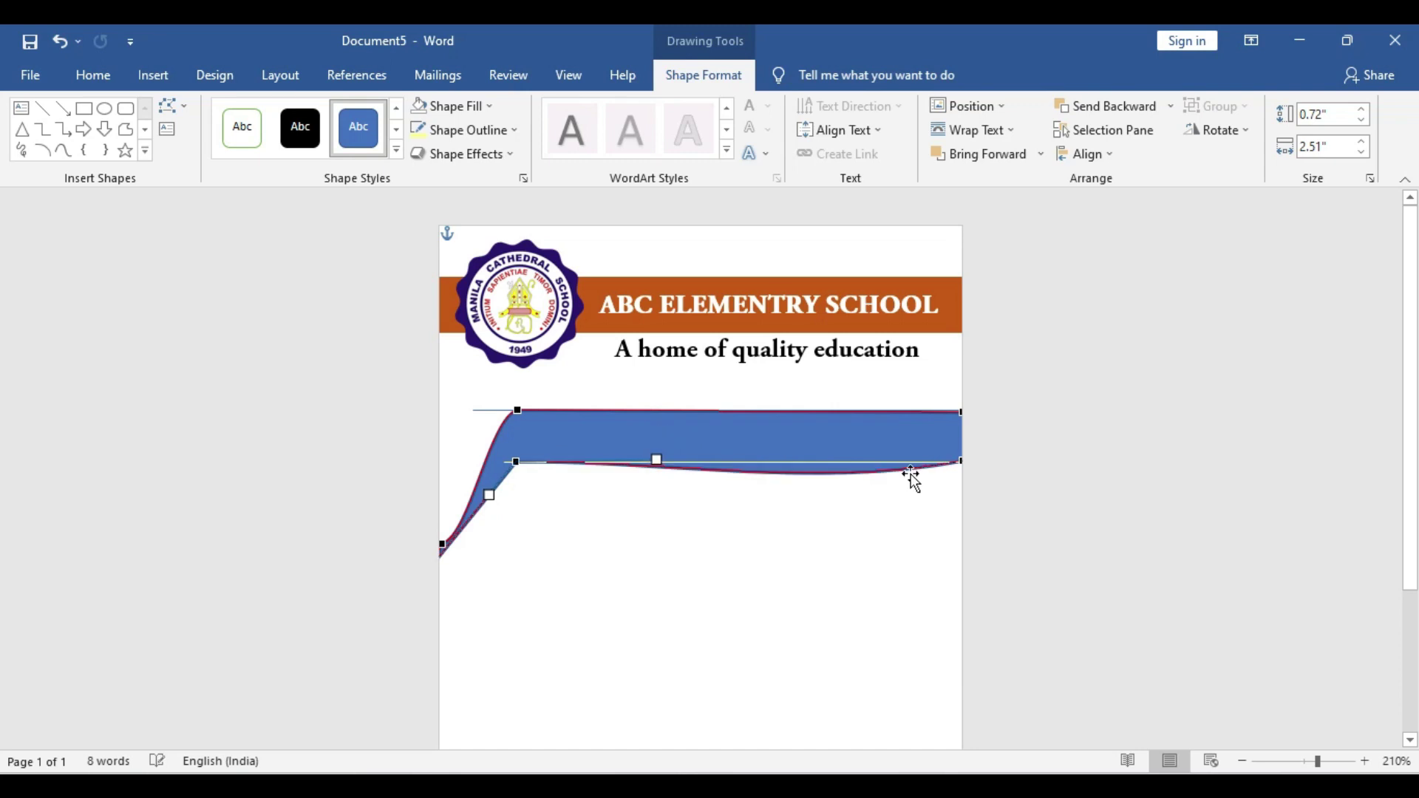
click(962, 462)
drag(813, 485, 809, 467)
click(517, 461)
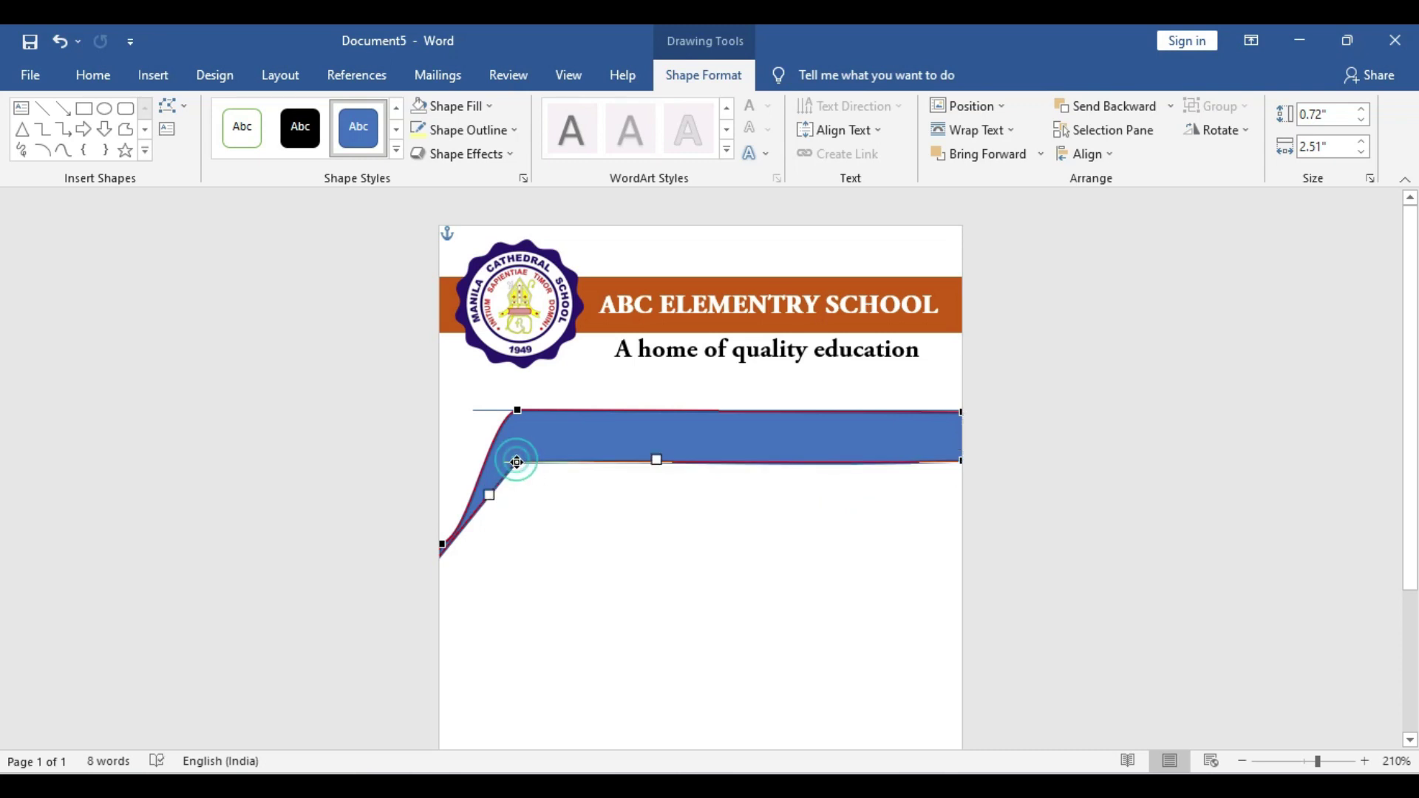
drag(517, 461, 517, 461)
drag(655, 459, 661, 463)
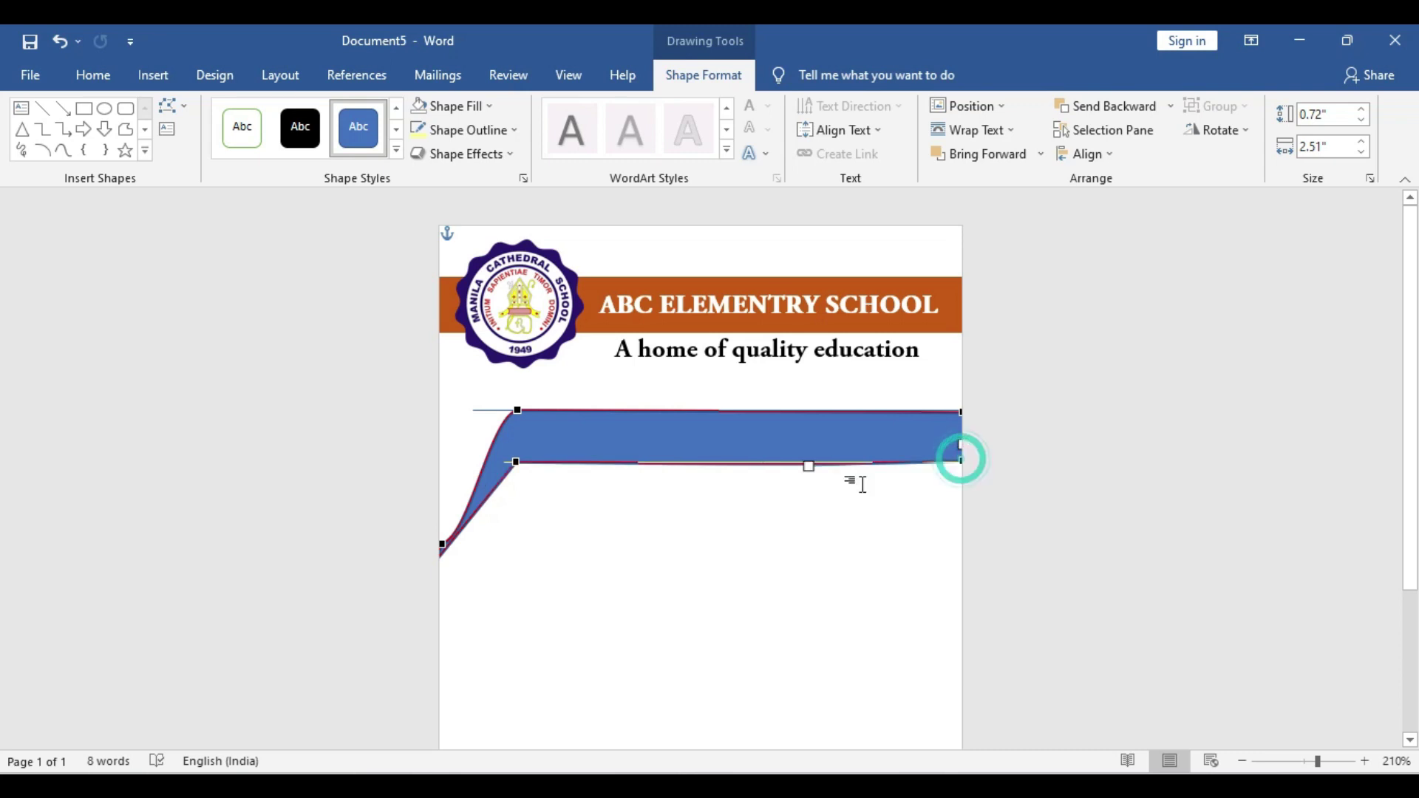
drag(809, 466, 809, 462)
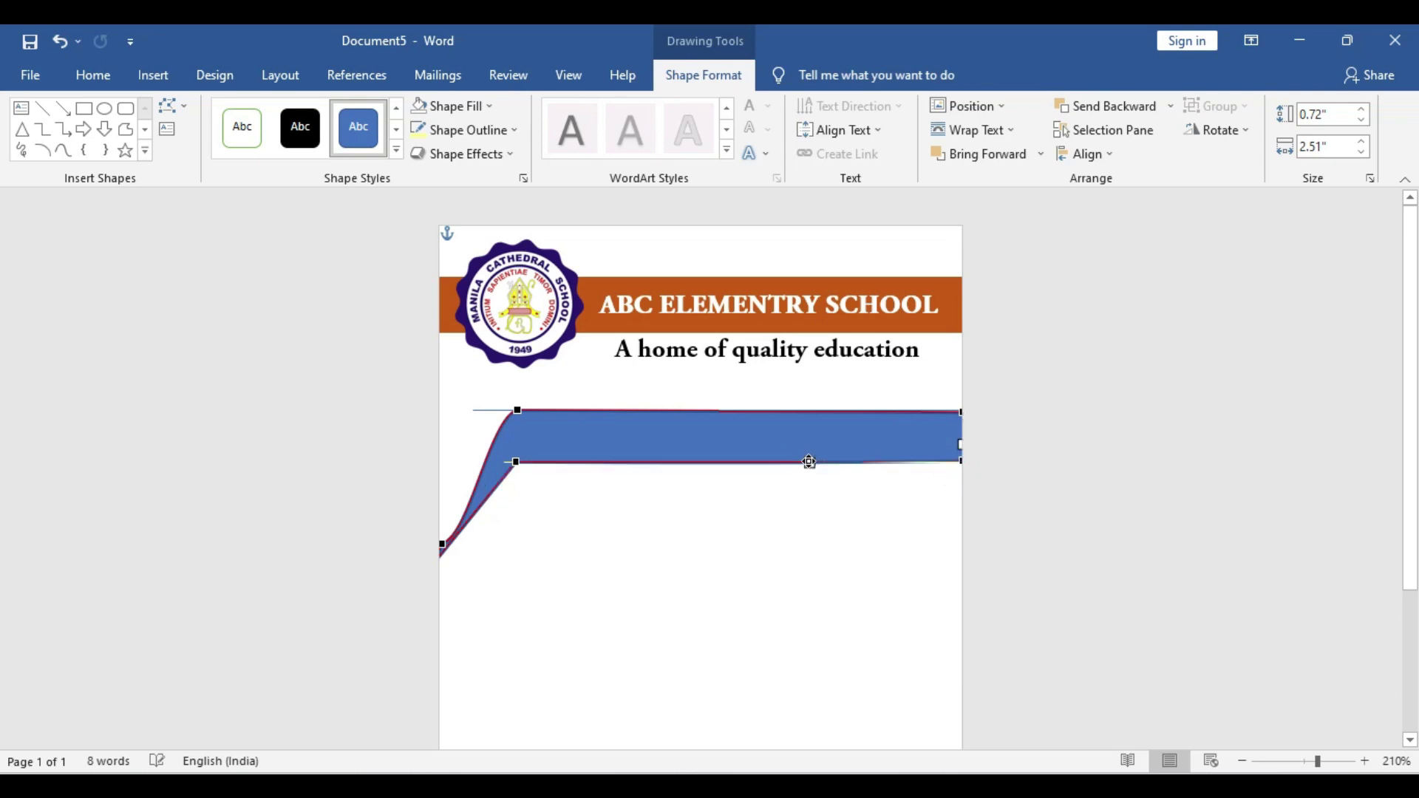
Curve the left side by pulling the lower-left corner point down to the card edge
click(443, 545)
drag(467, 535, 476, 426)
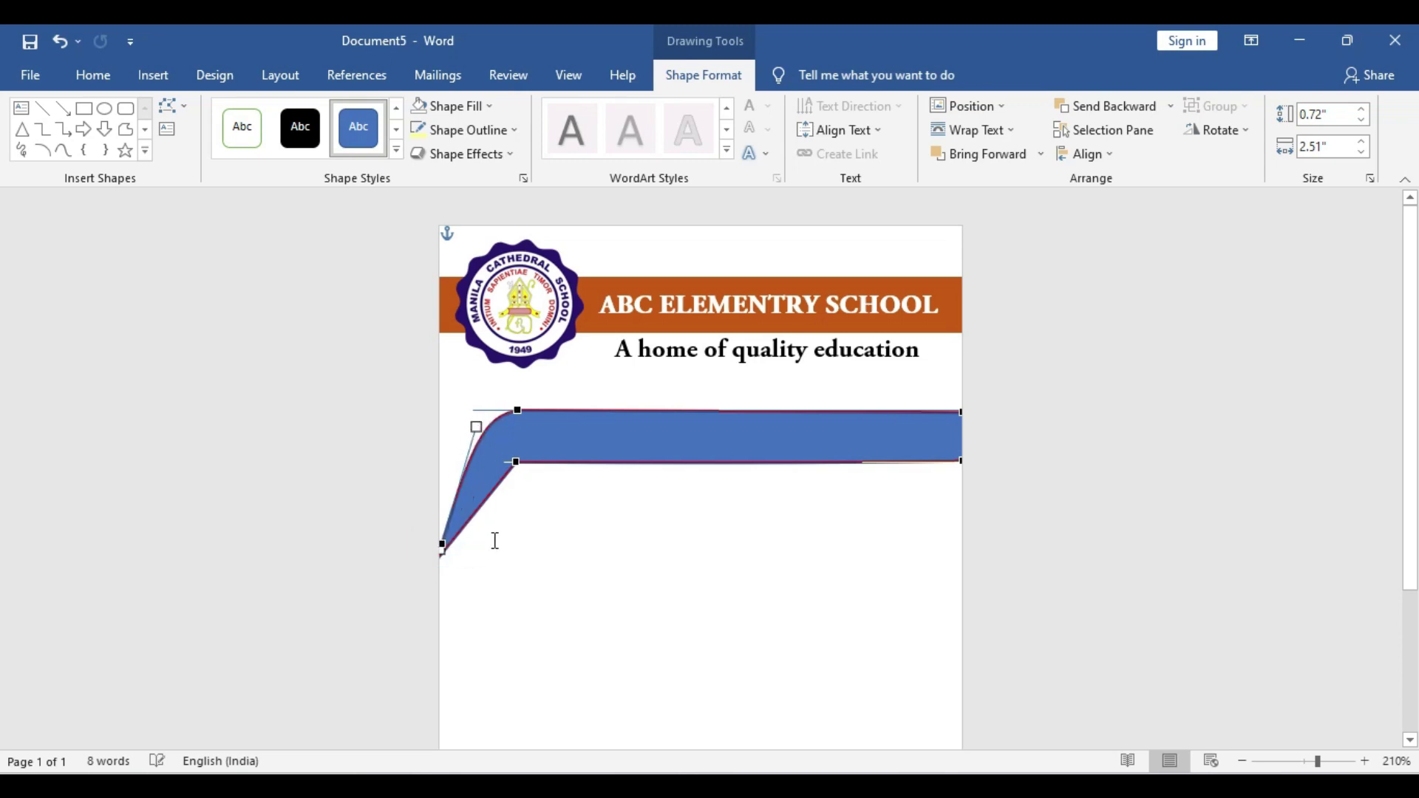
click(442, 552)
drag(442, 550, 445, 563)
Shift the blue banner down and slightly right into alignment
scroll(432, 583, up, 8)
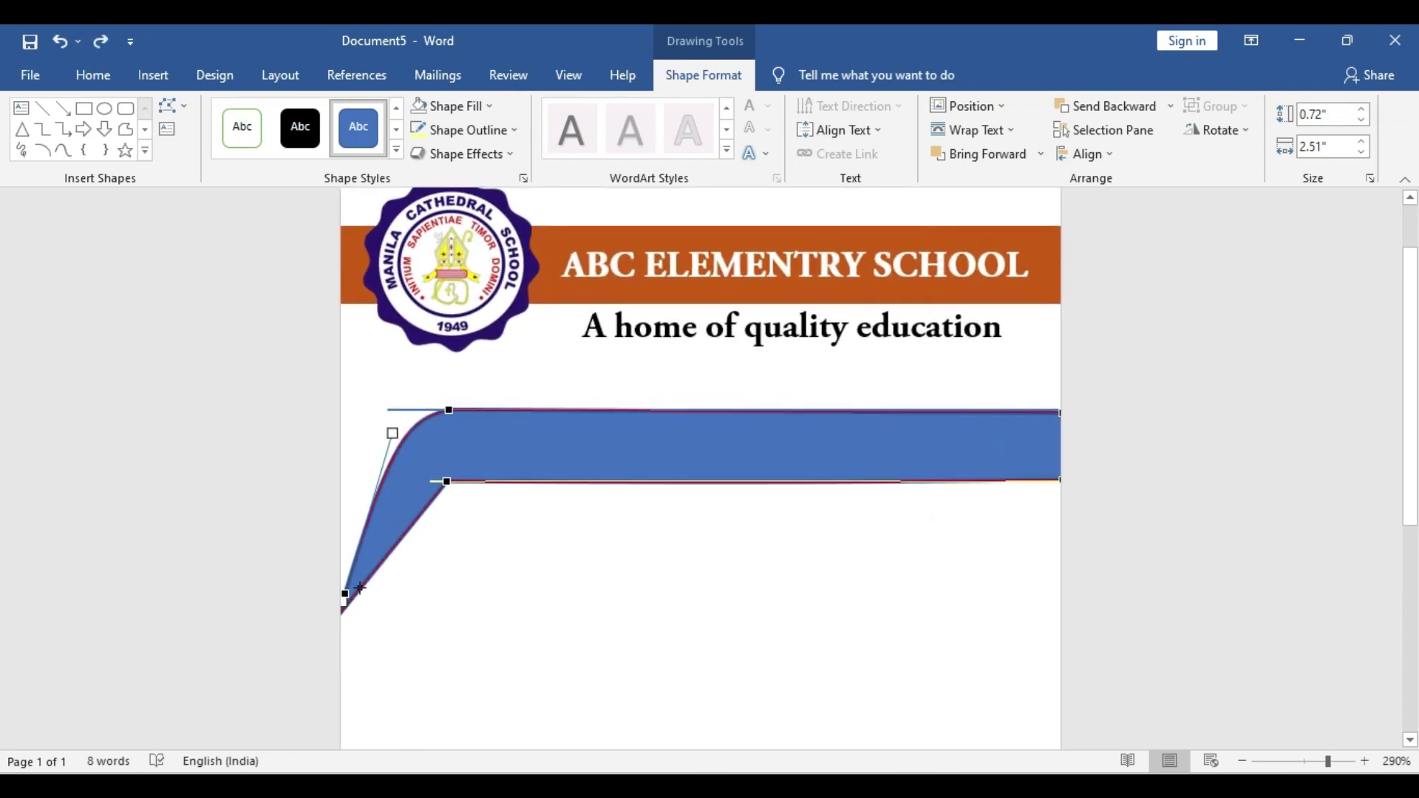
click(427, 485)
drag(406, 482, 403, 531)
drag(426, 579, 459, 573)
Adjust the banner's lower tip in Edit Points and align it to the left page edge
click(170, 106)
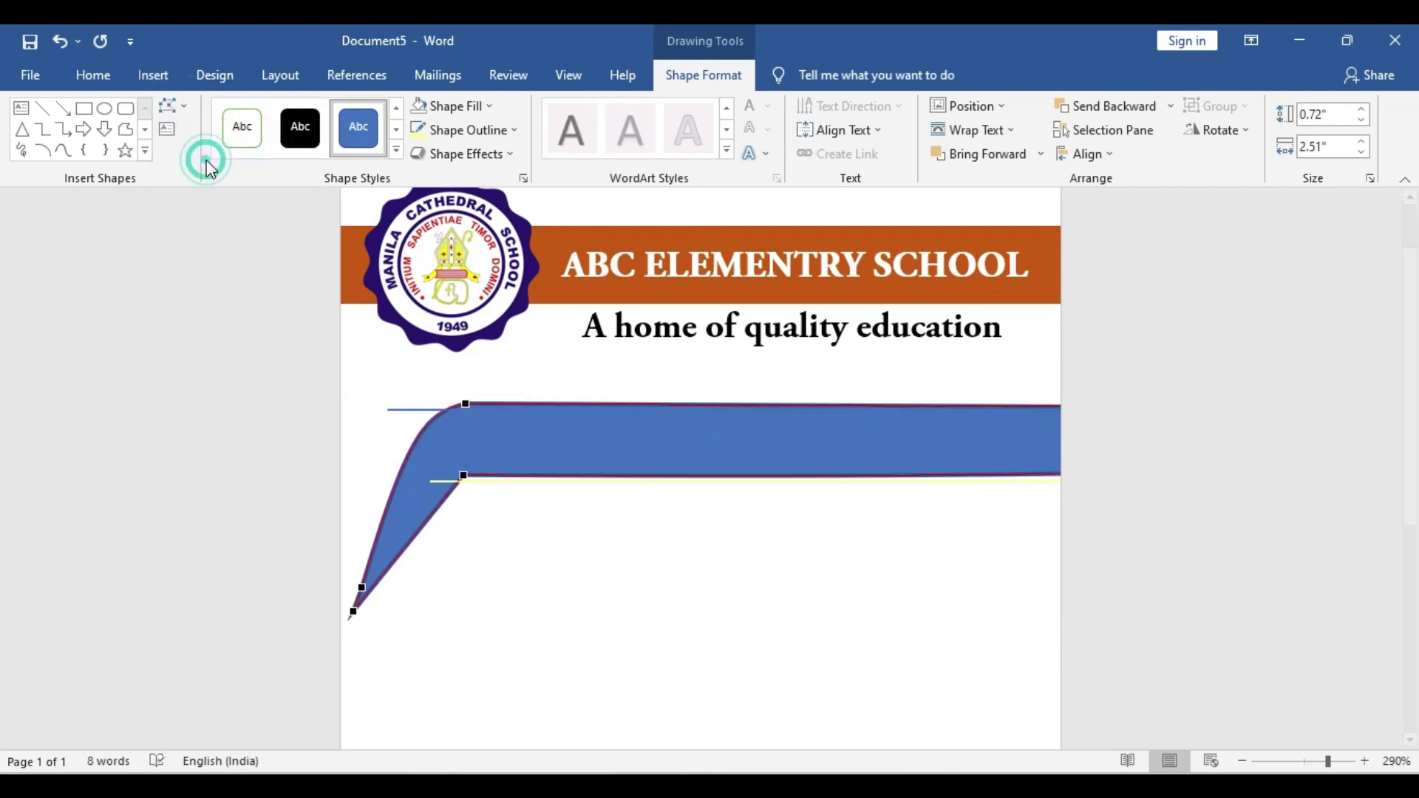
click(209, 164)
drag(352, 611, 365, 612)
drag(407, 517, 372, 517)
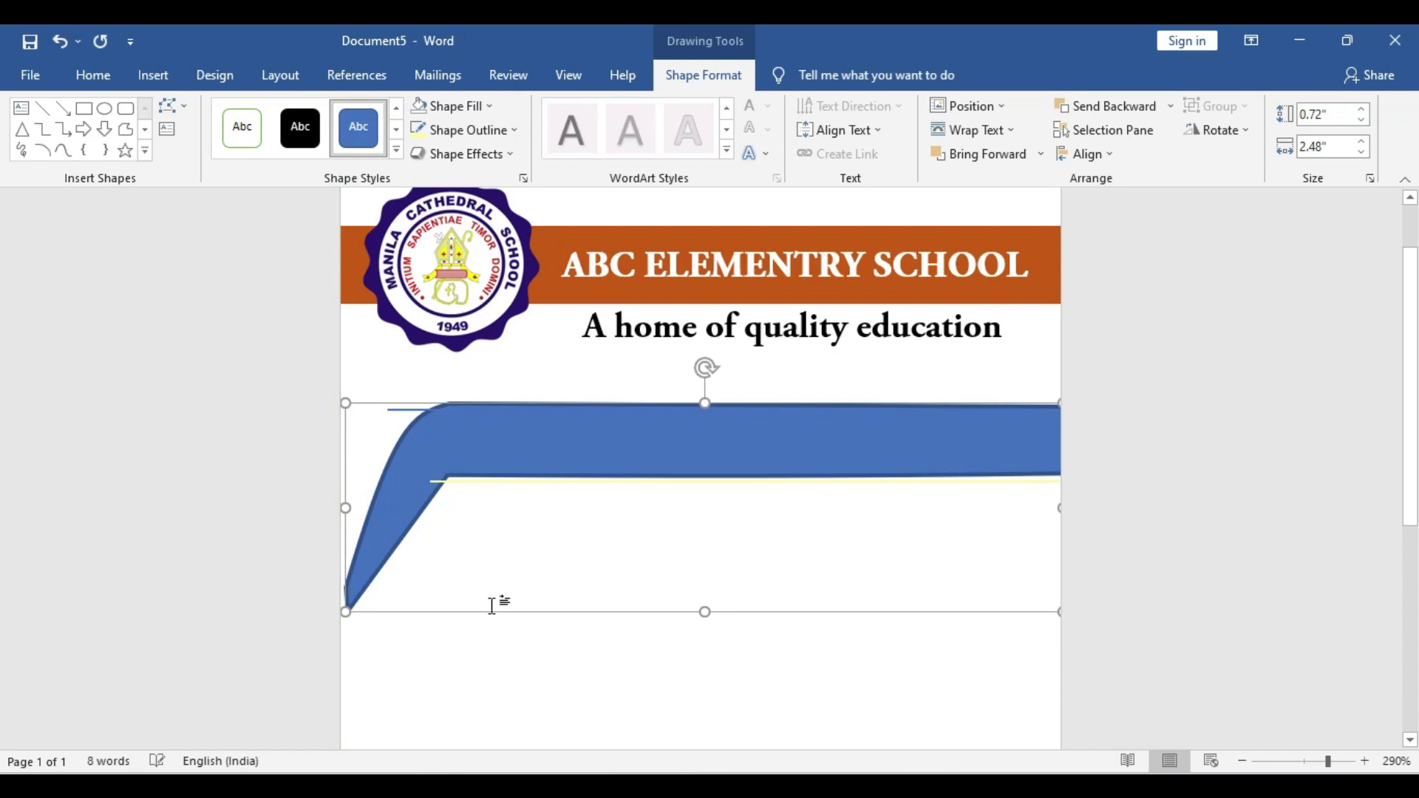
key(Left)
key(Left)
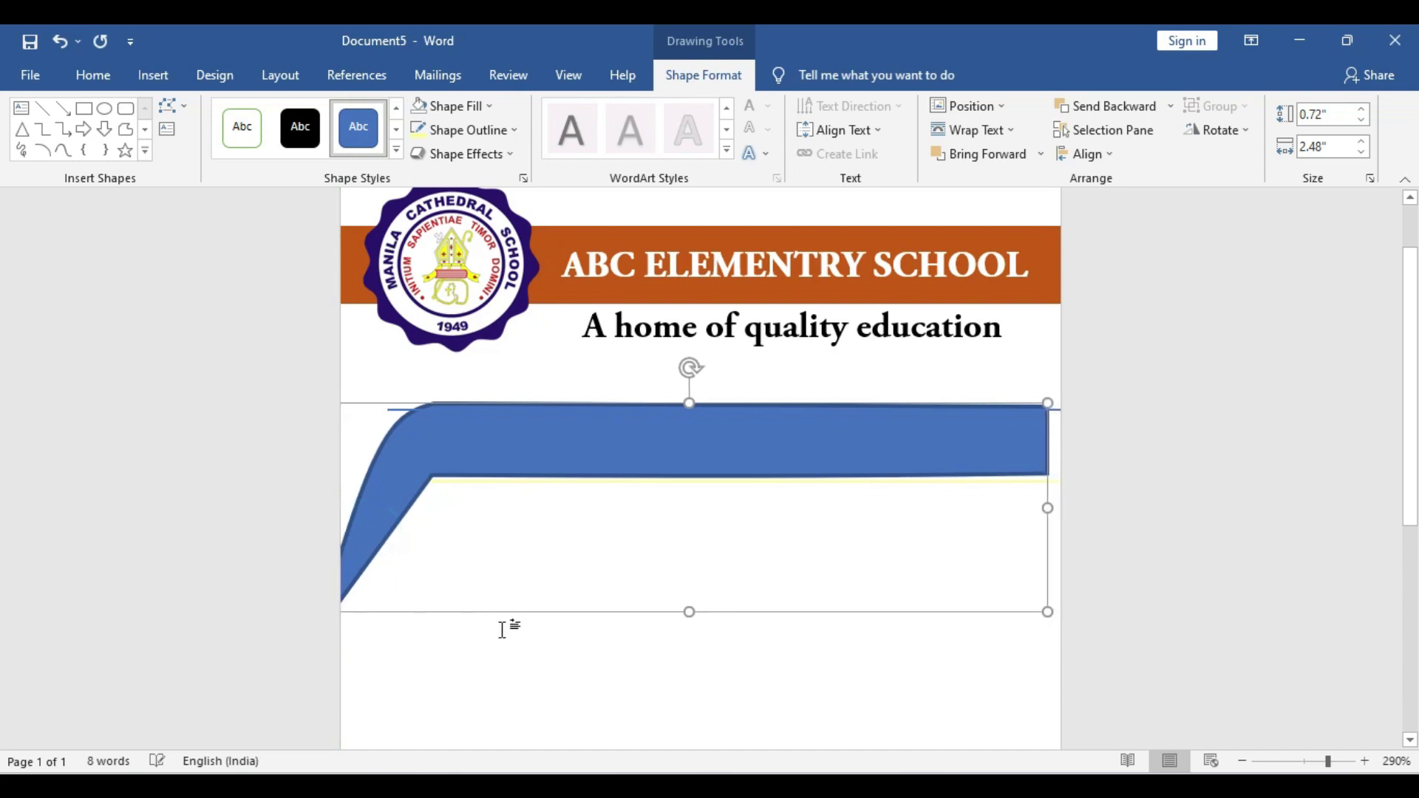
key(Right)
key(Right)
key(Right)
key(Right)
key(Right)
key(Right)
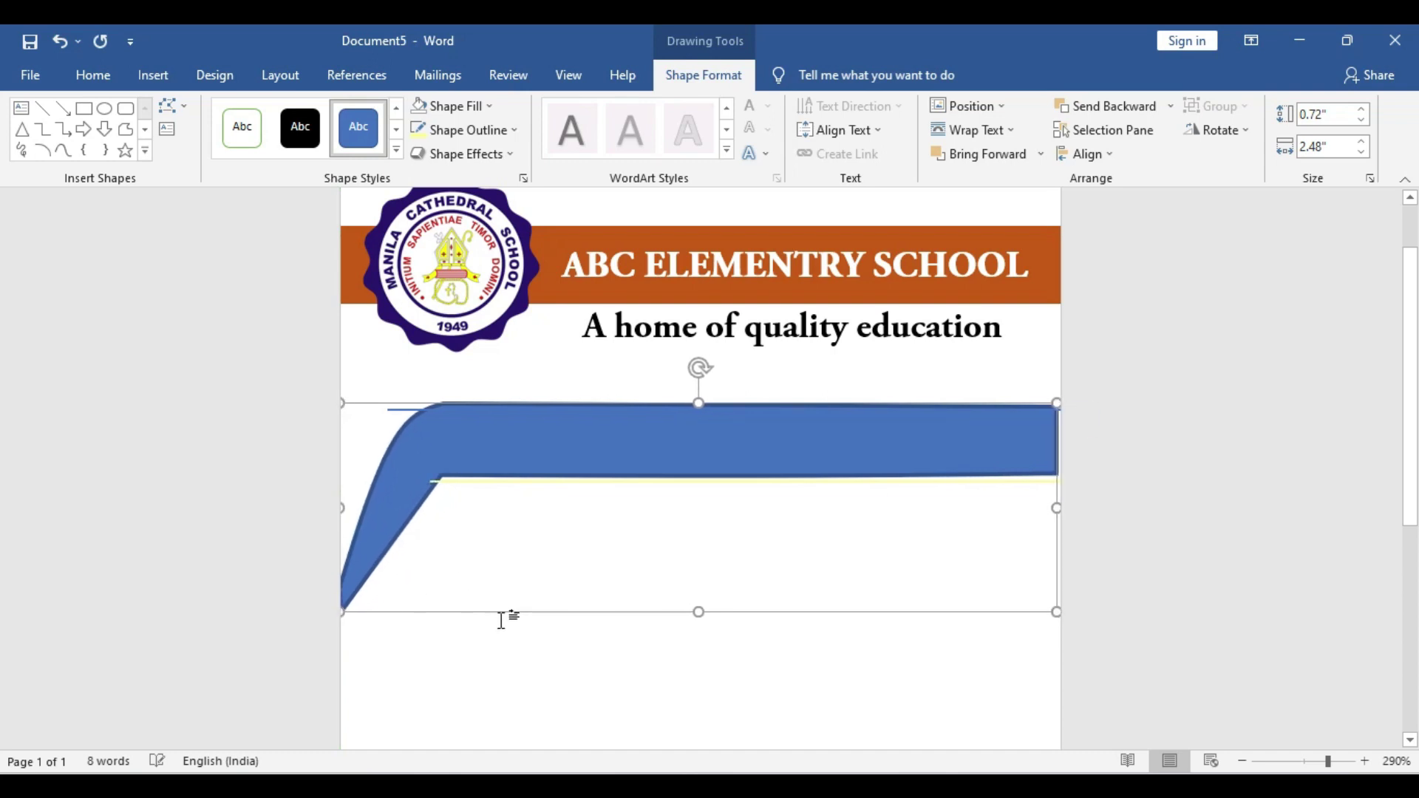
Round the inner bend with the point's curve handle, then move the banner down the page
click(365, 576)
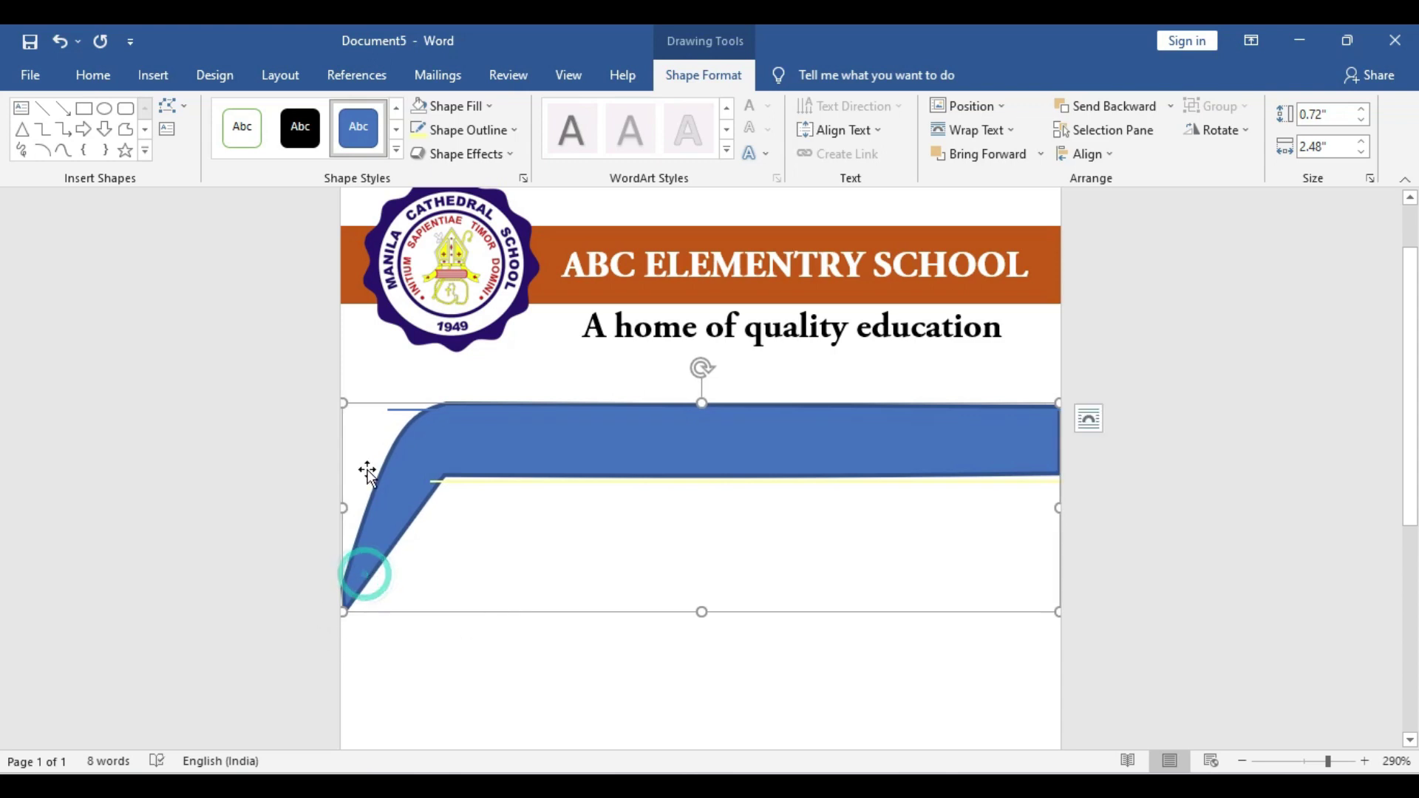
click(167, 106)
click(201, 161)
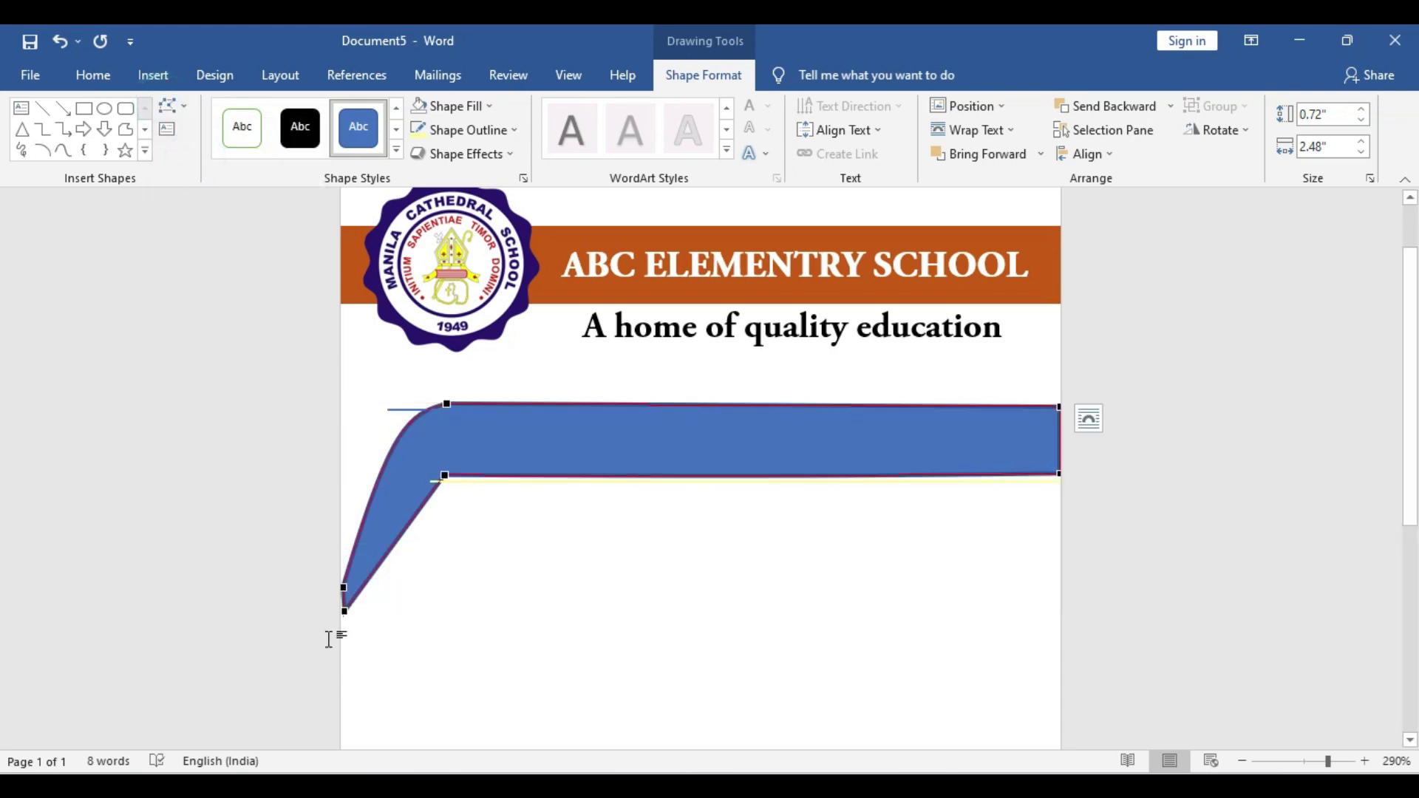
click(347, 610)
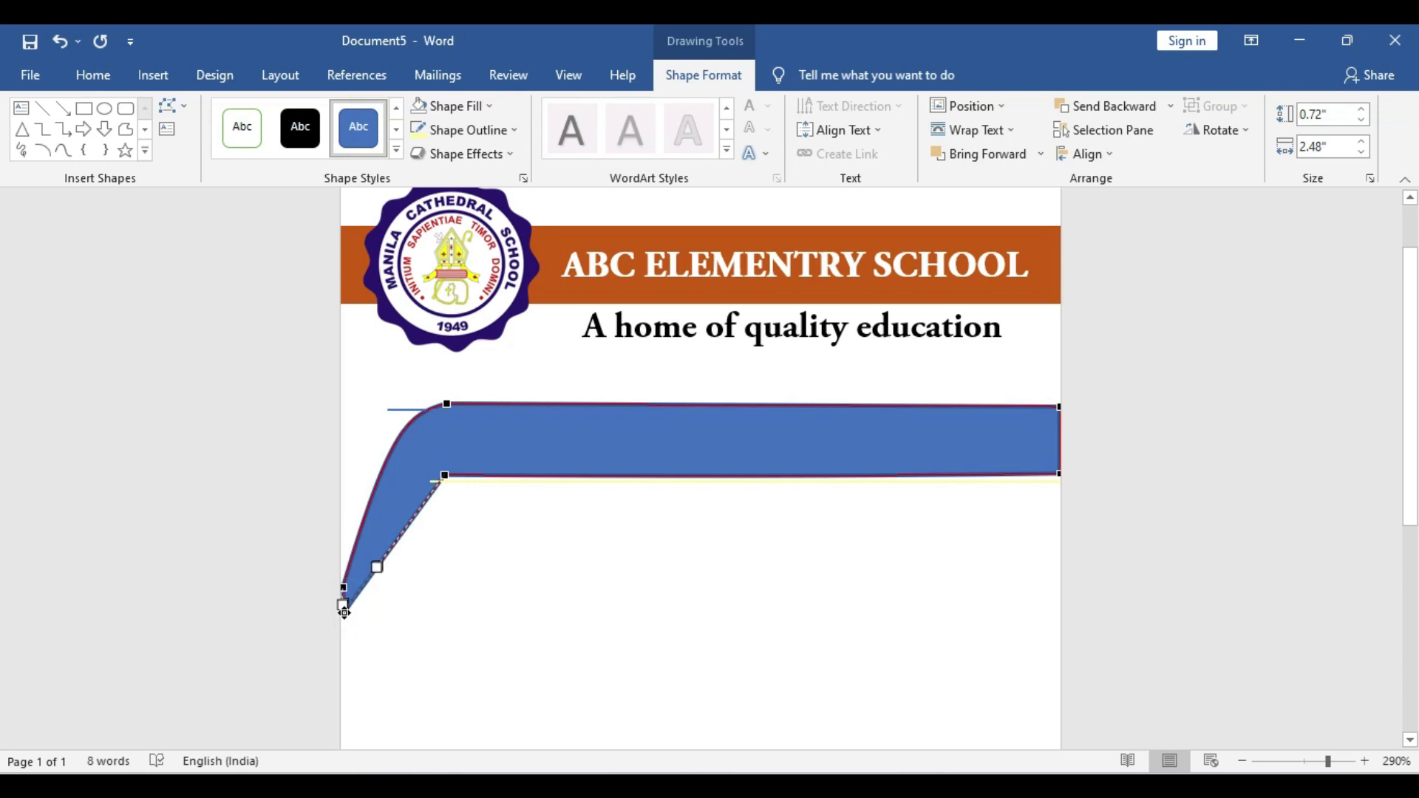
click(377, 568)
drag(382, 519, 413, 486)
click(445, 477)
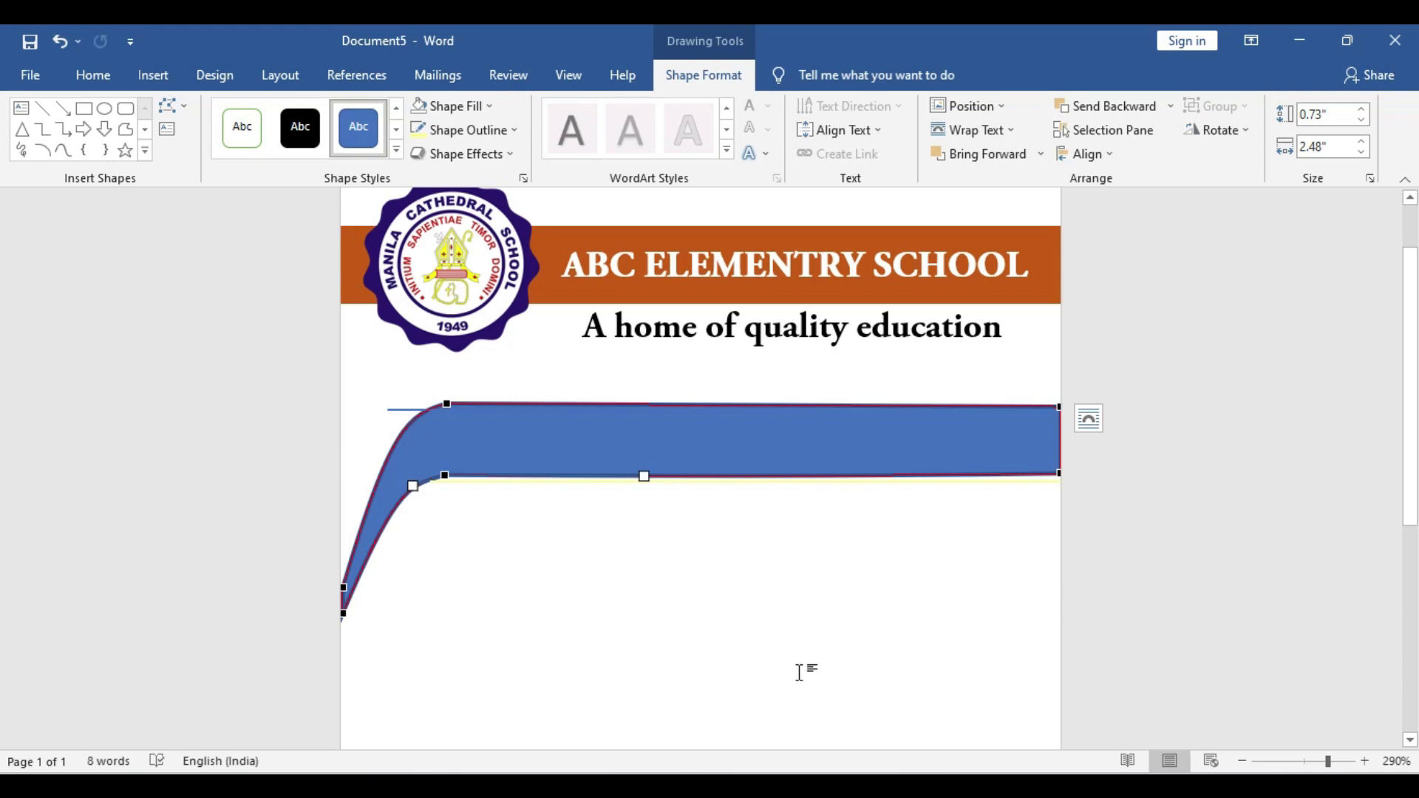
click(814, 415)
drag(684, 437, 689, 582)
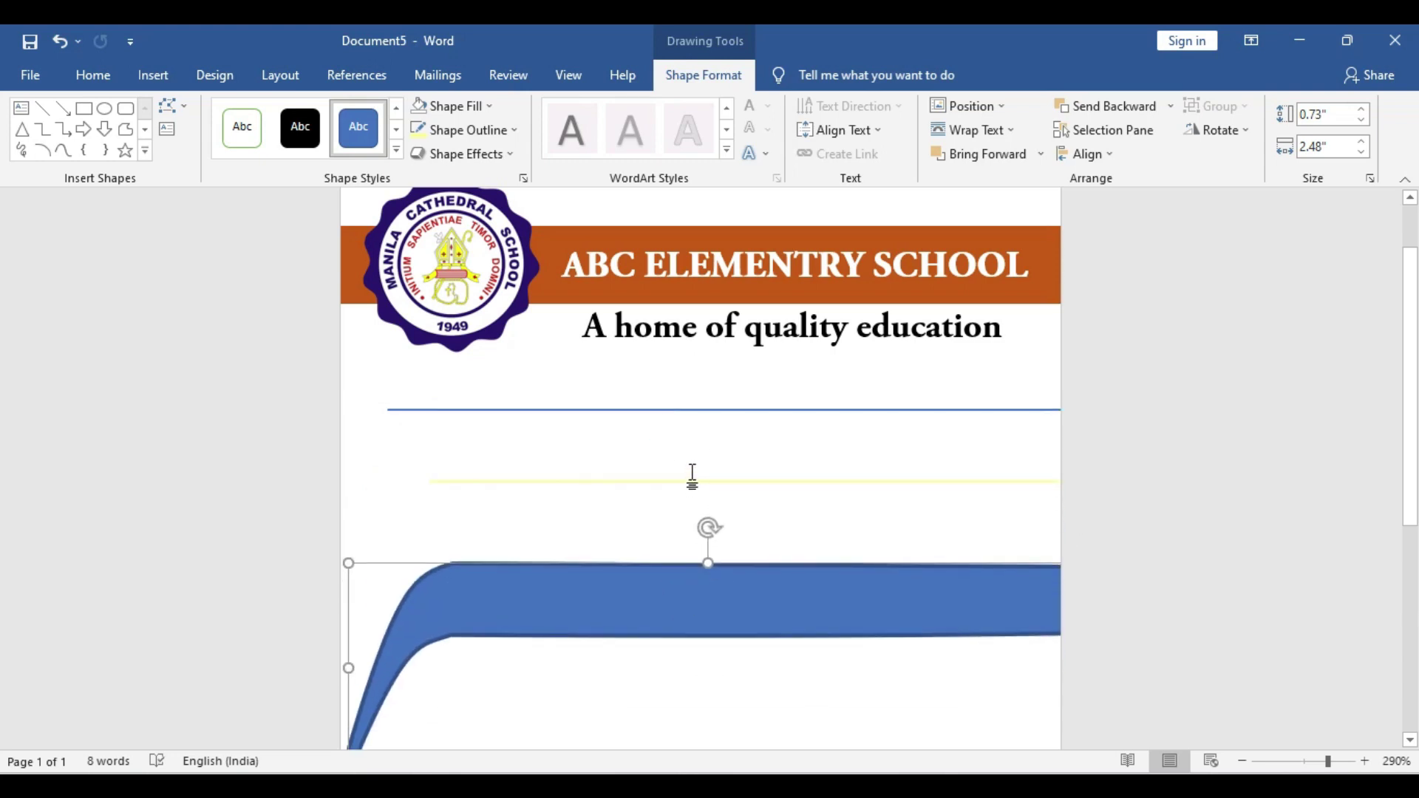
Delete the blue horizontal line and the yellow line
click(688, 482)
scroll(687, 478, up, 1)
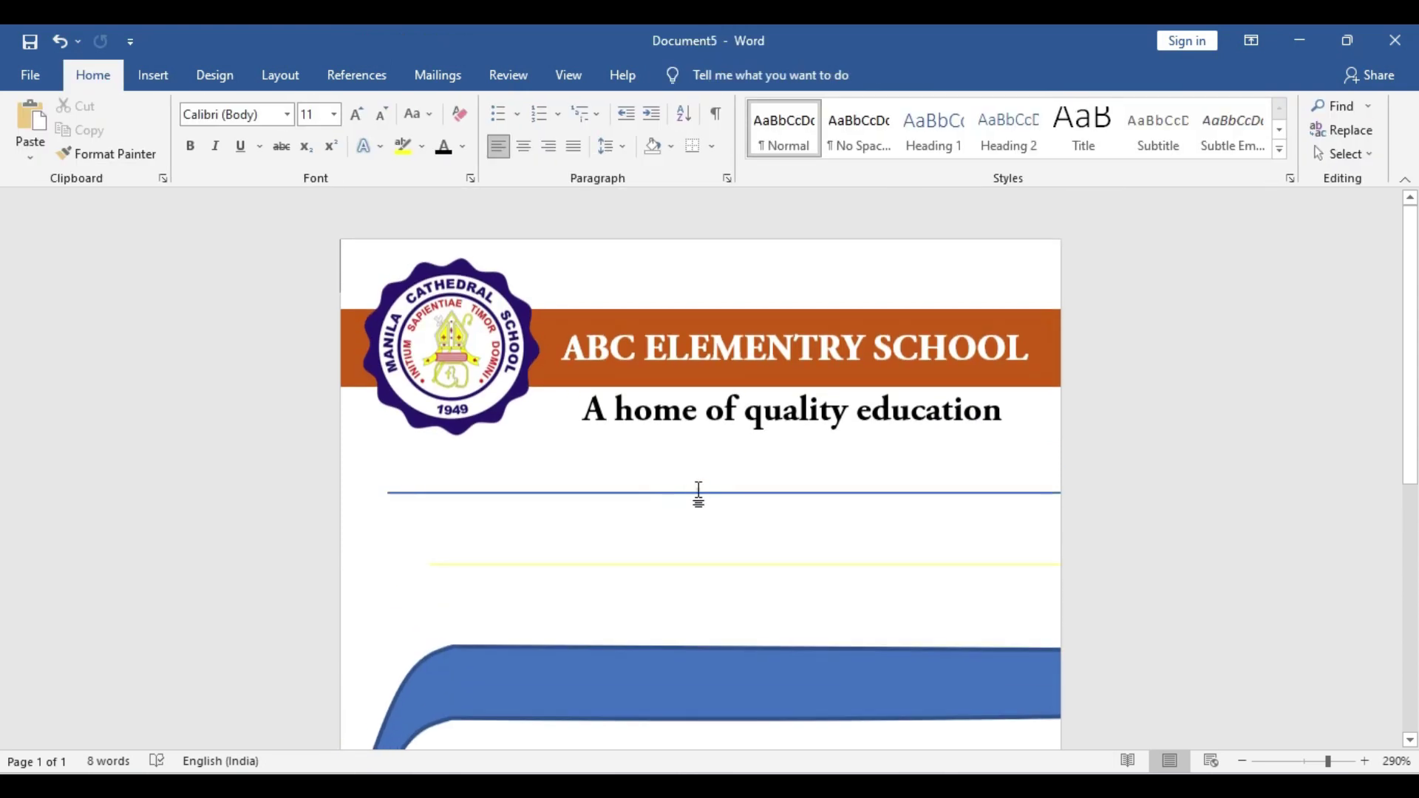
click(640, 489)
click(654, 494)
key(Delete)
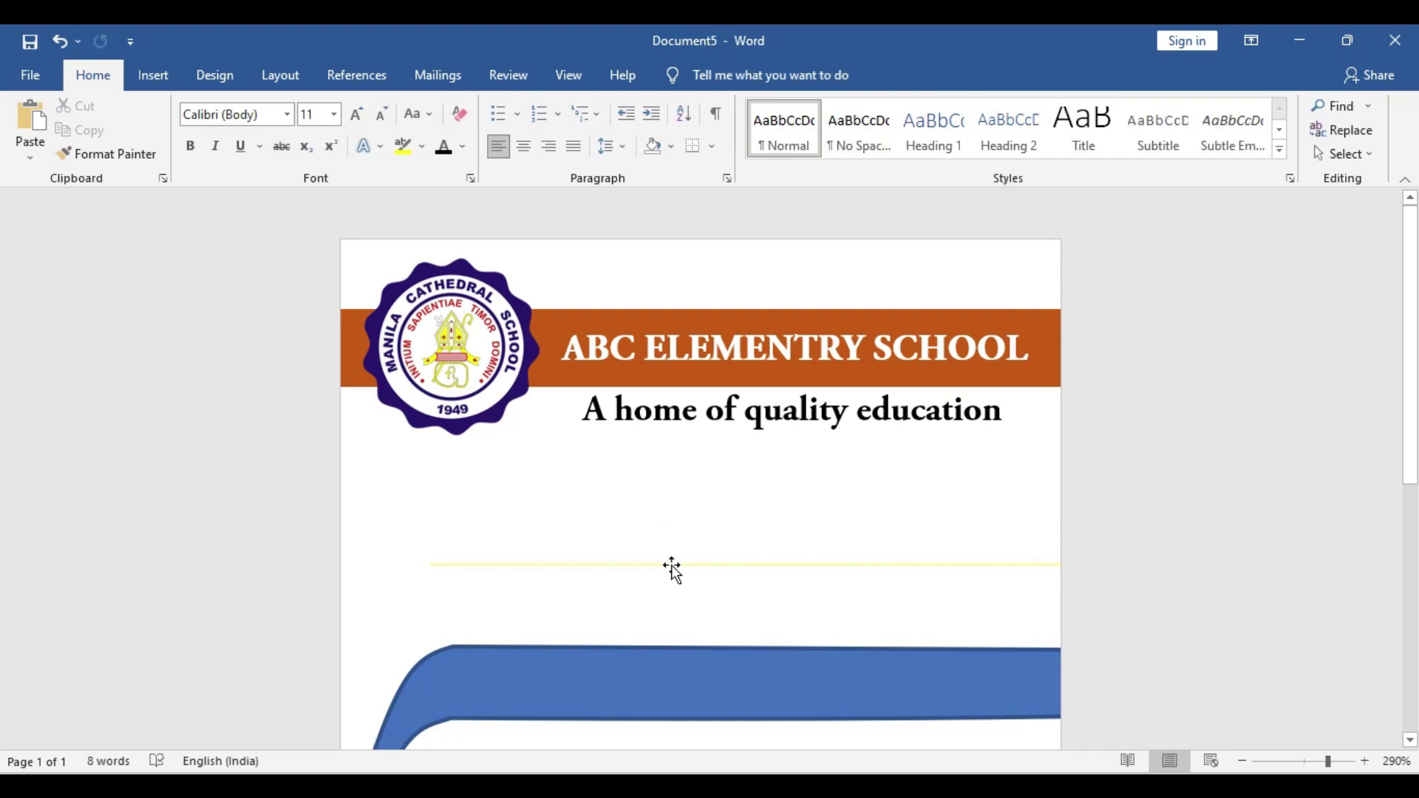
click(671, 565)
key(Delete)
Move the curved banner up under the tagline and remove its outline
mouse_move(714, 676)
mouse_down()
mouse_move(716, 528)
mouse_move(702, 516)
mouse_up()
drag(1059, 588, 1064, 586)
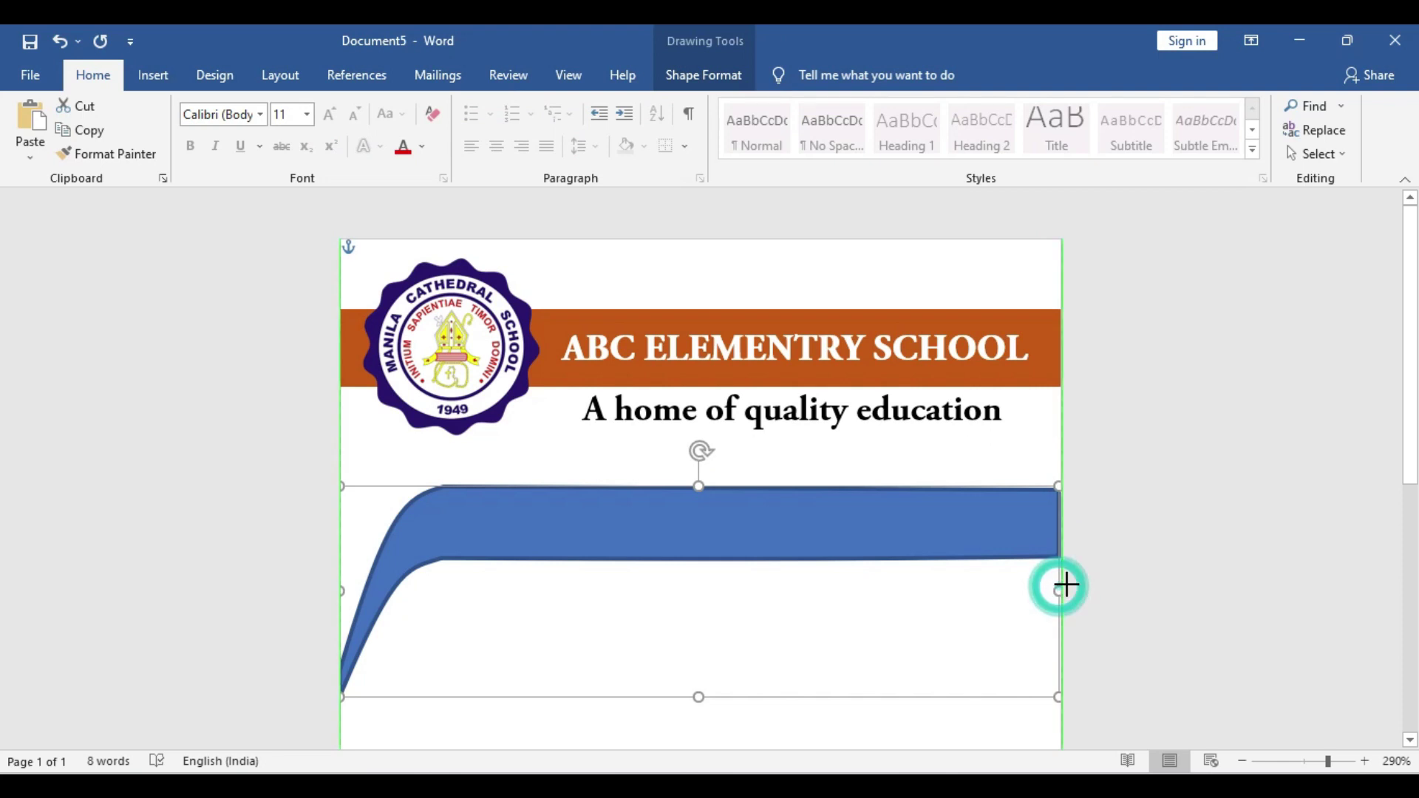
click(769, 536)
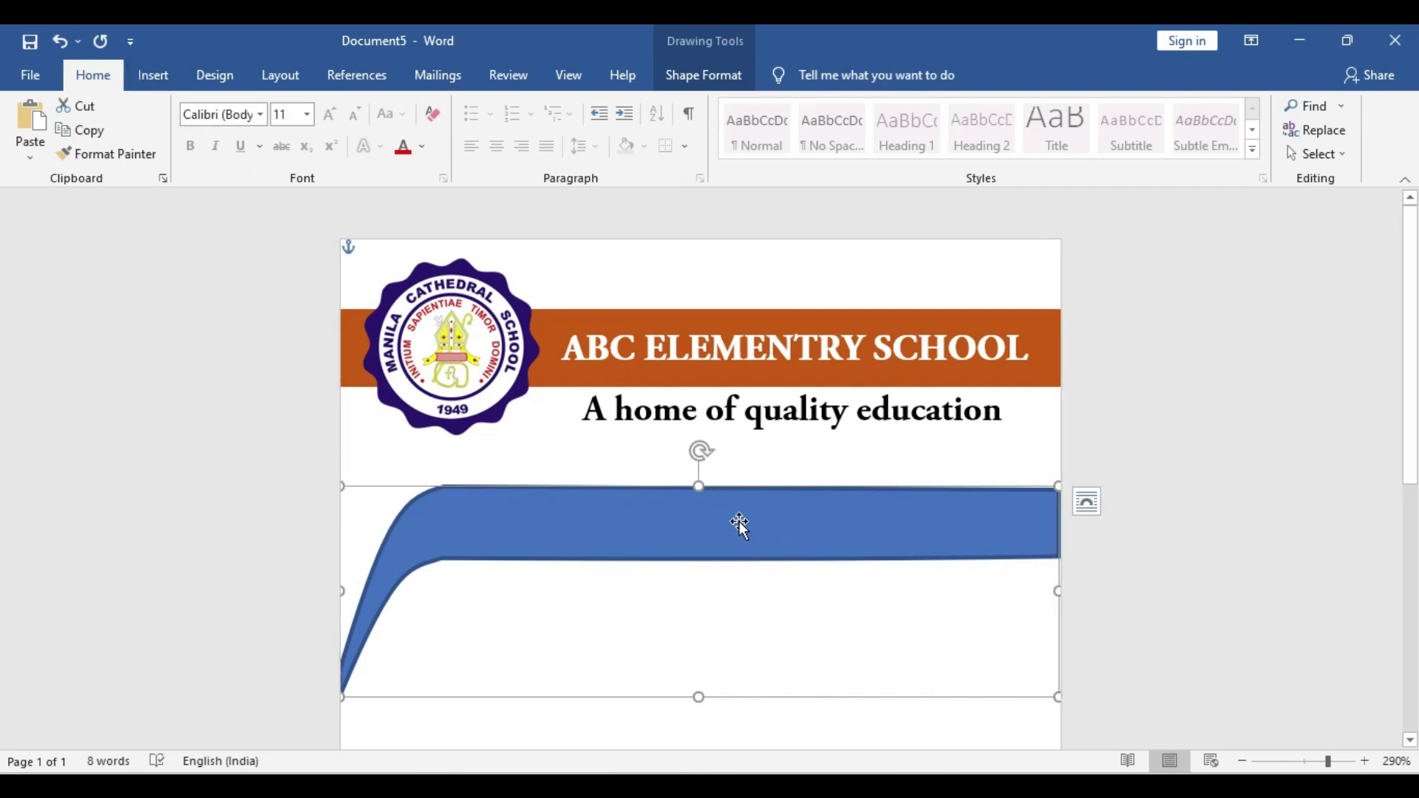
click(737, 522)
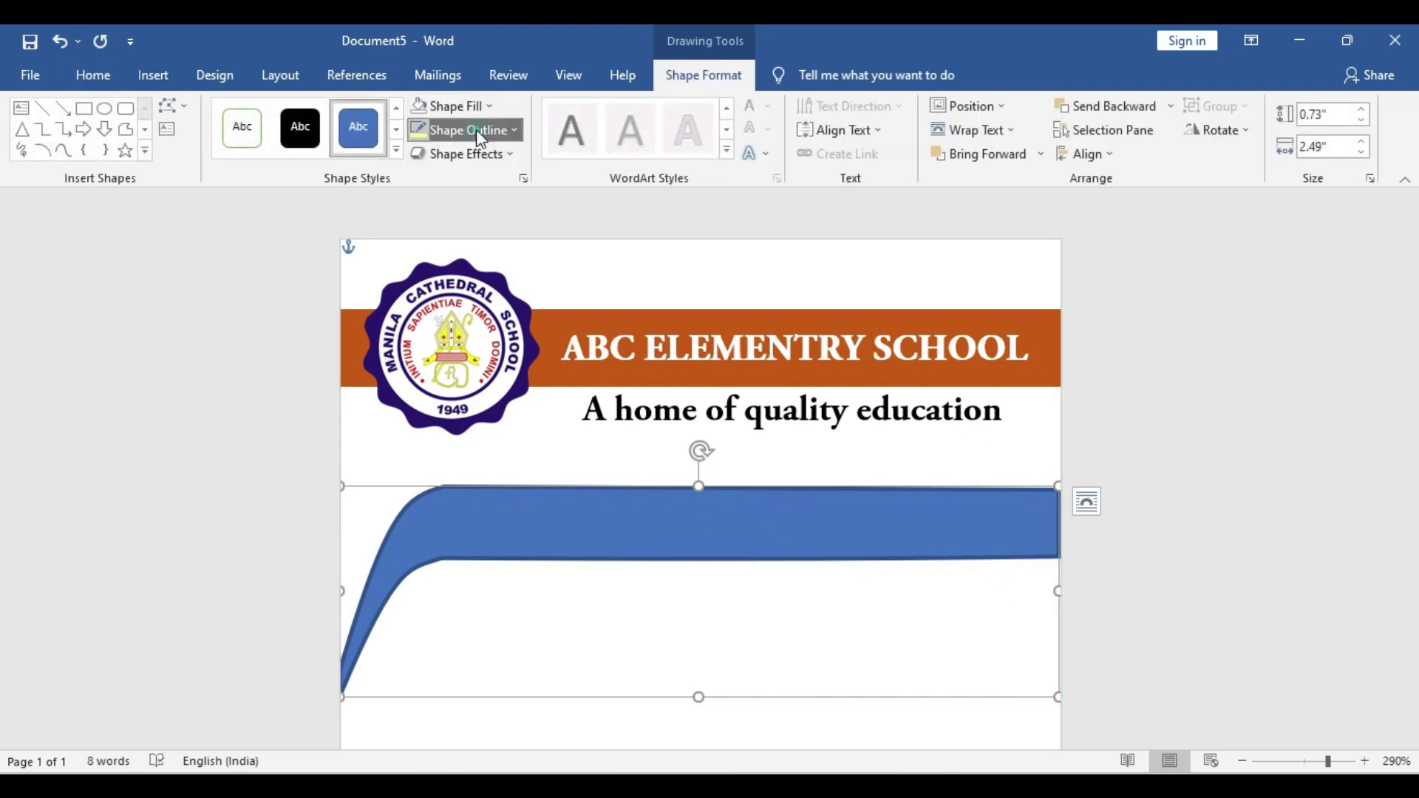
click(476, 131)
click(502, 354)
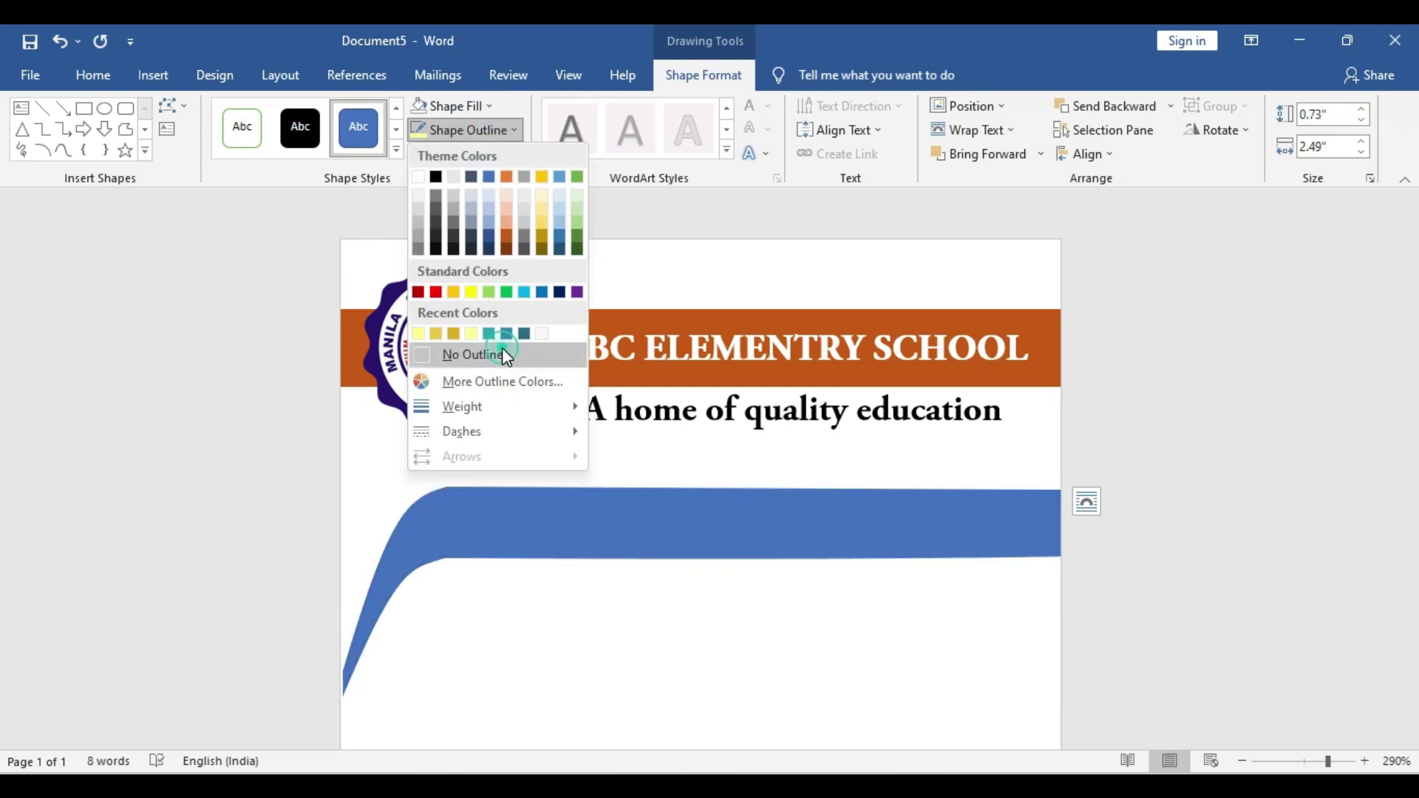
Fill the curved banner with the standard Blue colour
click(846, 523)
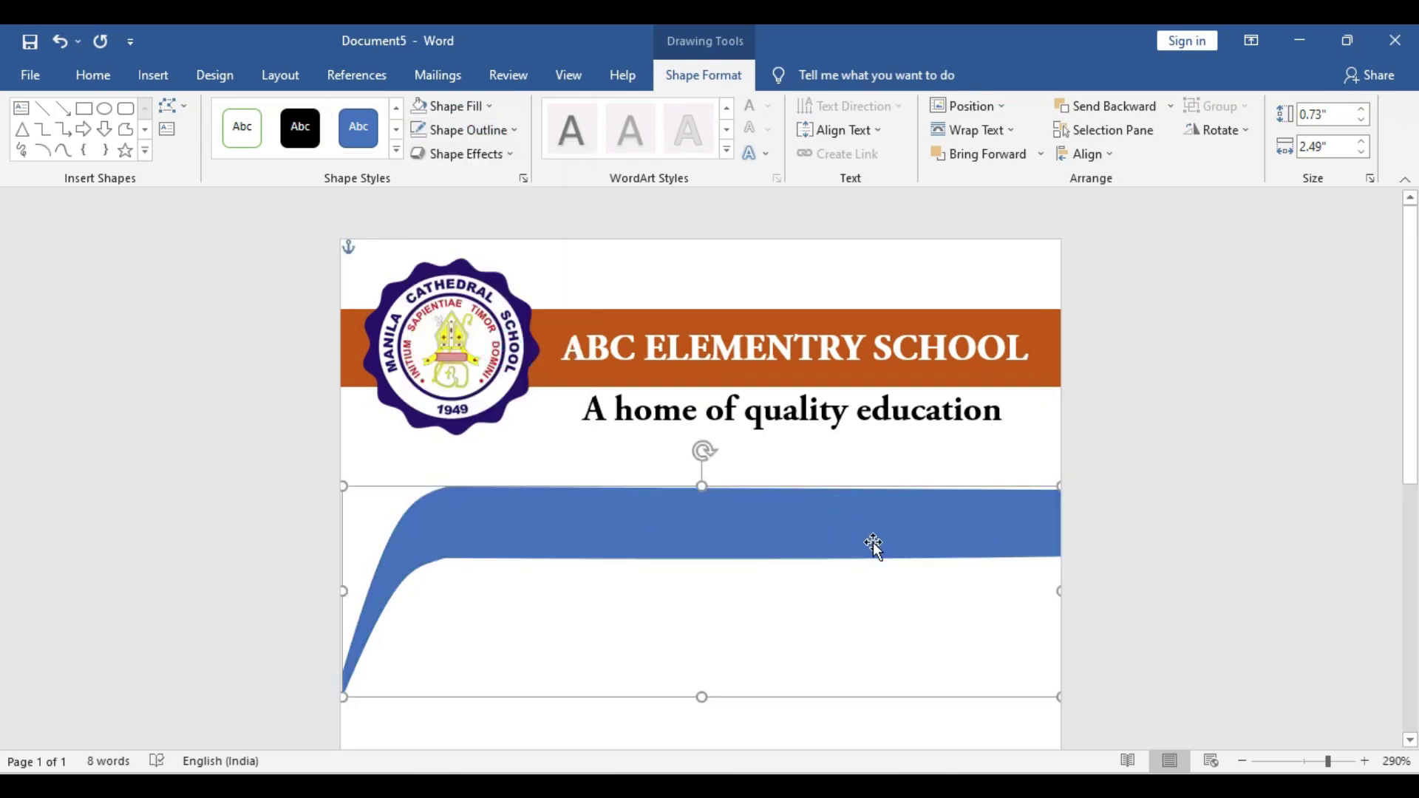
click(890, 588)
scroll(890, 588, down, 10)
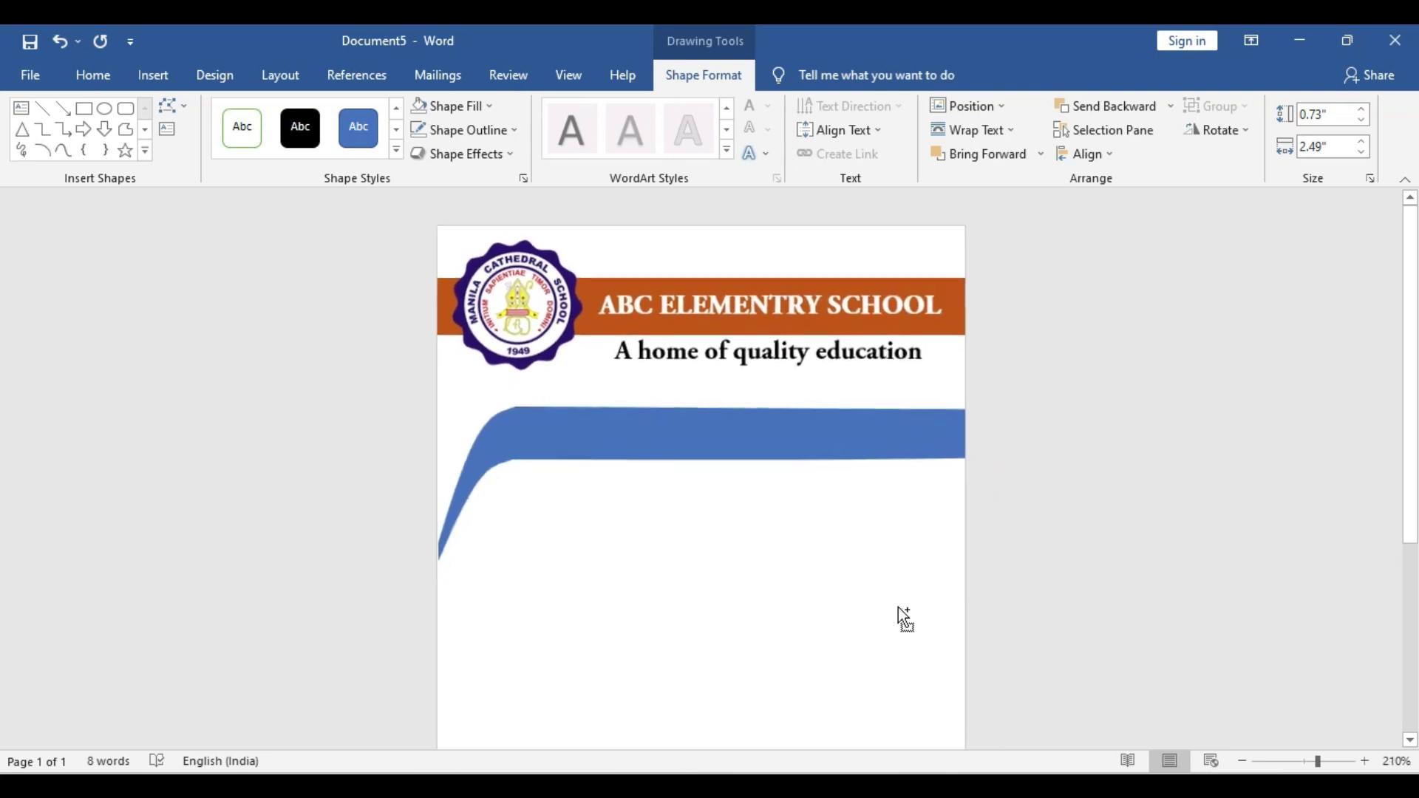
scroll(898, 609, down, 3)
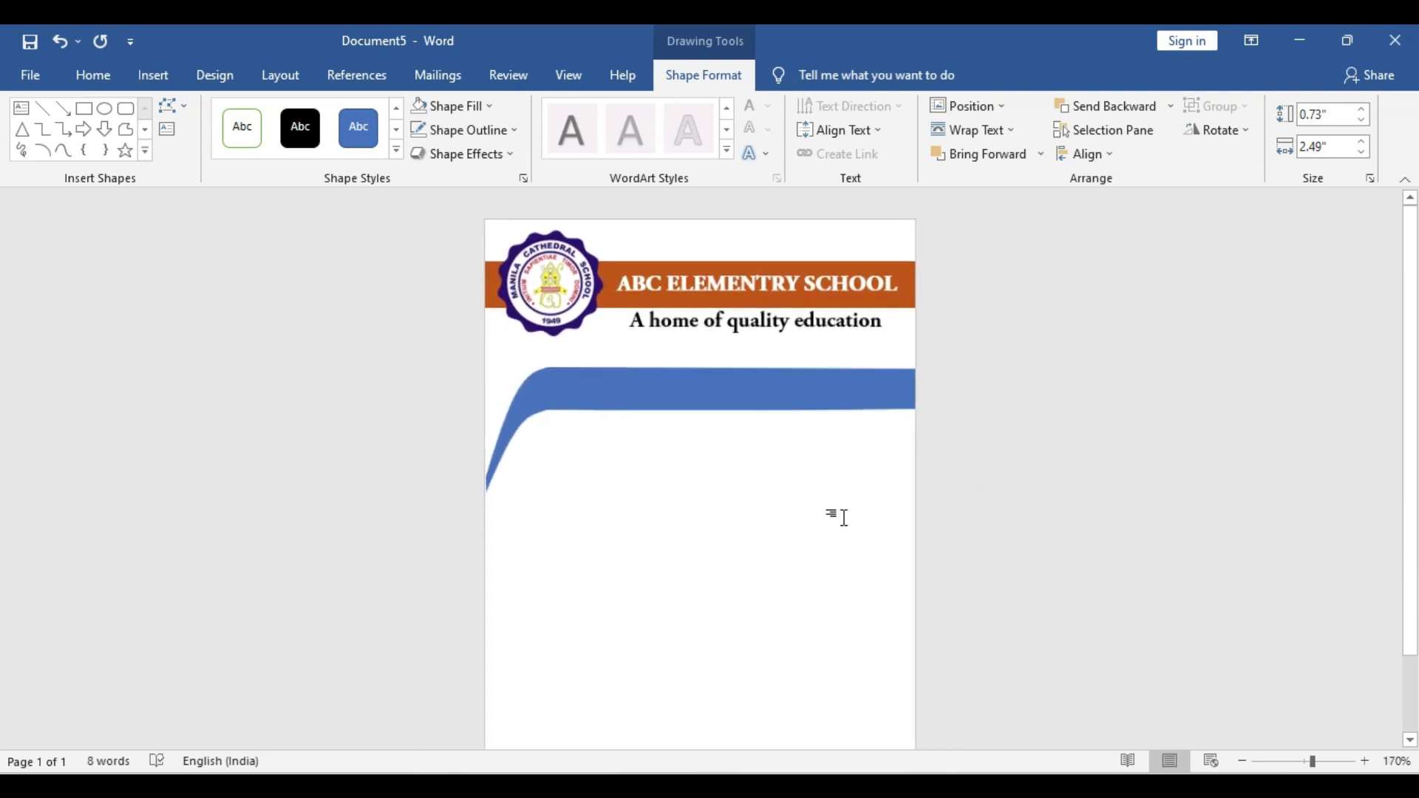
scroll(828, 513, down, 1)
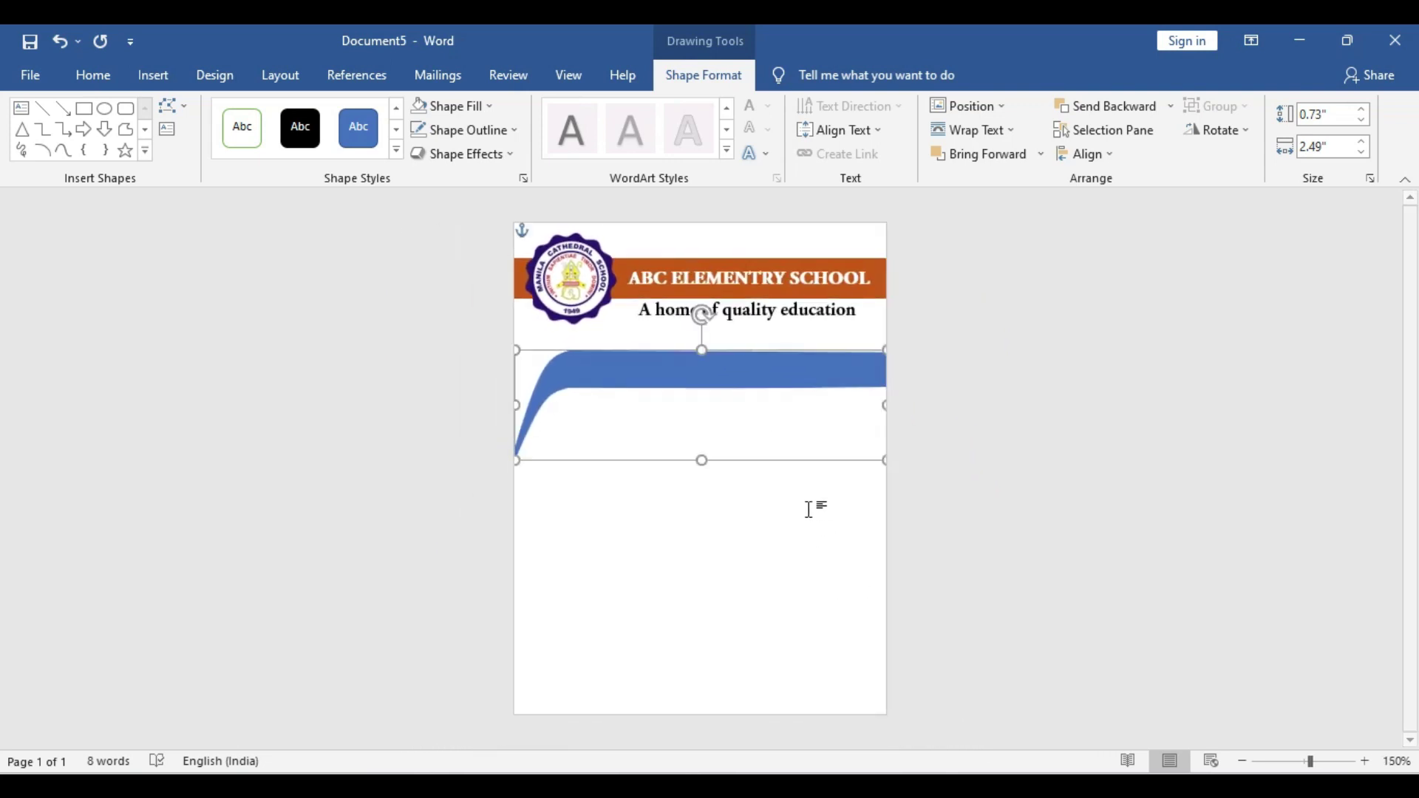
click(736, 375)
click(477, 111)
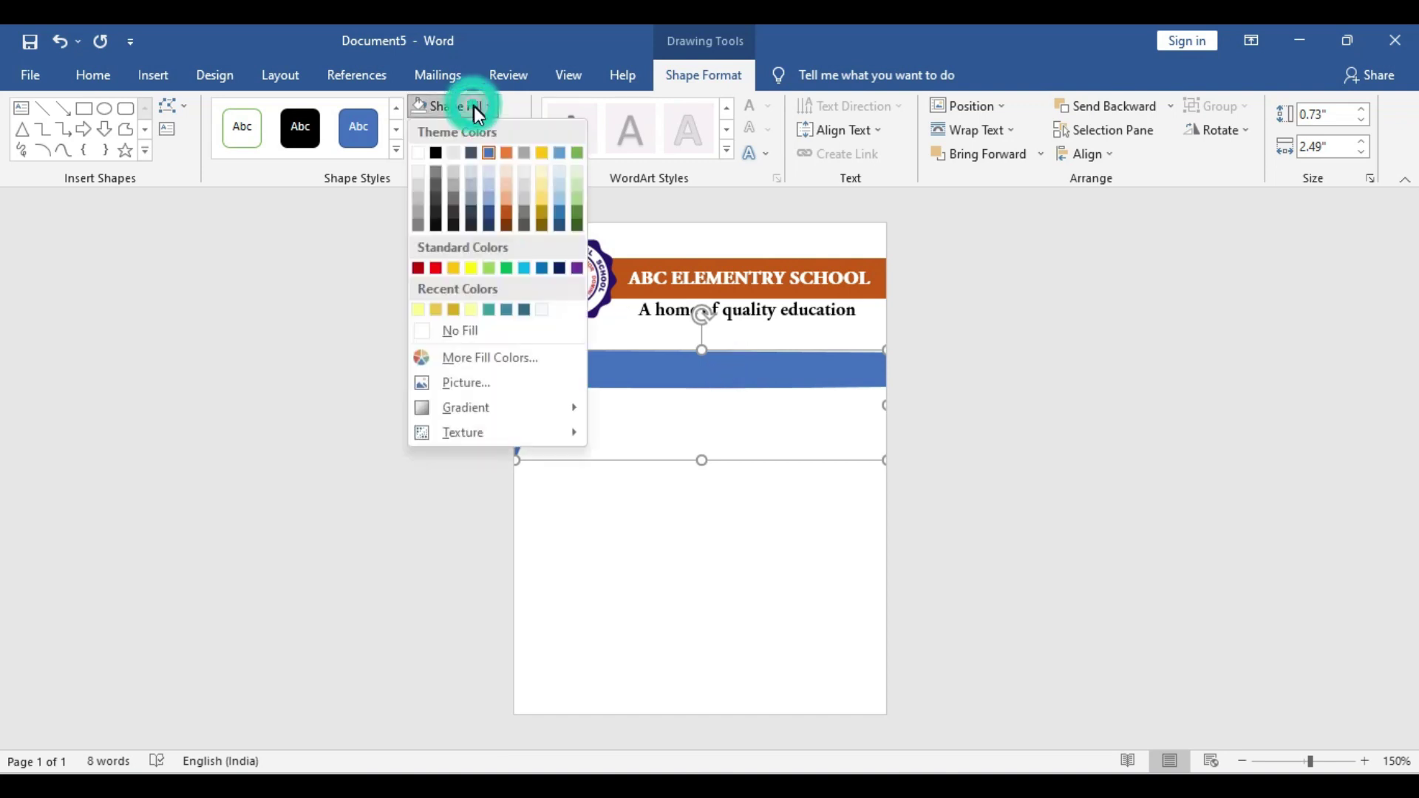
click(538, 264)
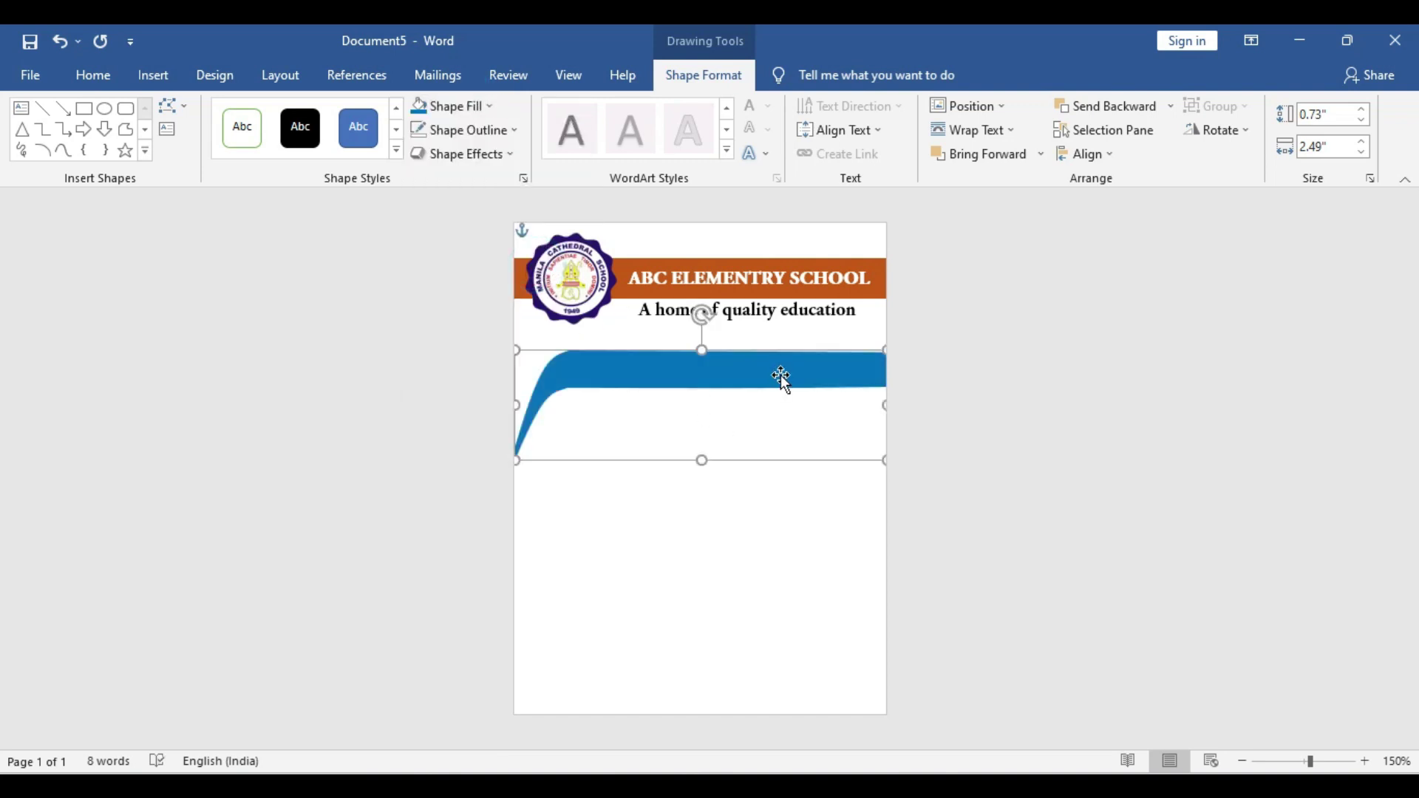
Draw a rectangle across the card's bottom, extended to the left page edge
click(153, 75)
click(282, 106)
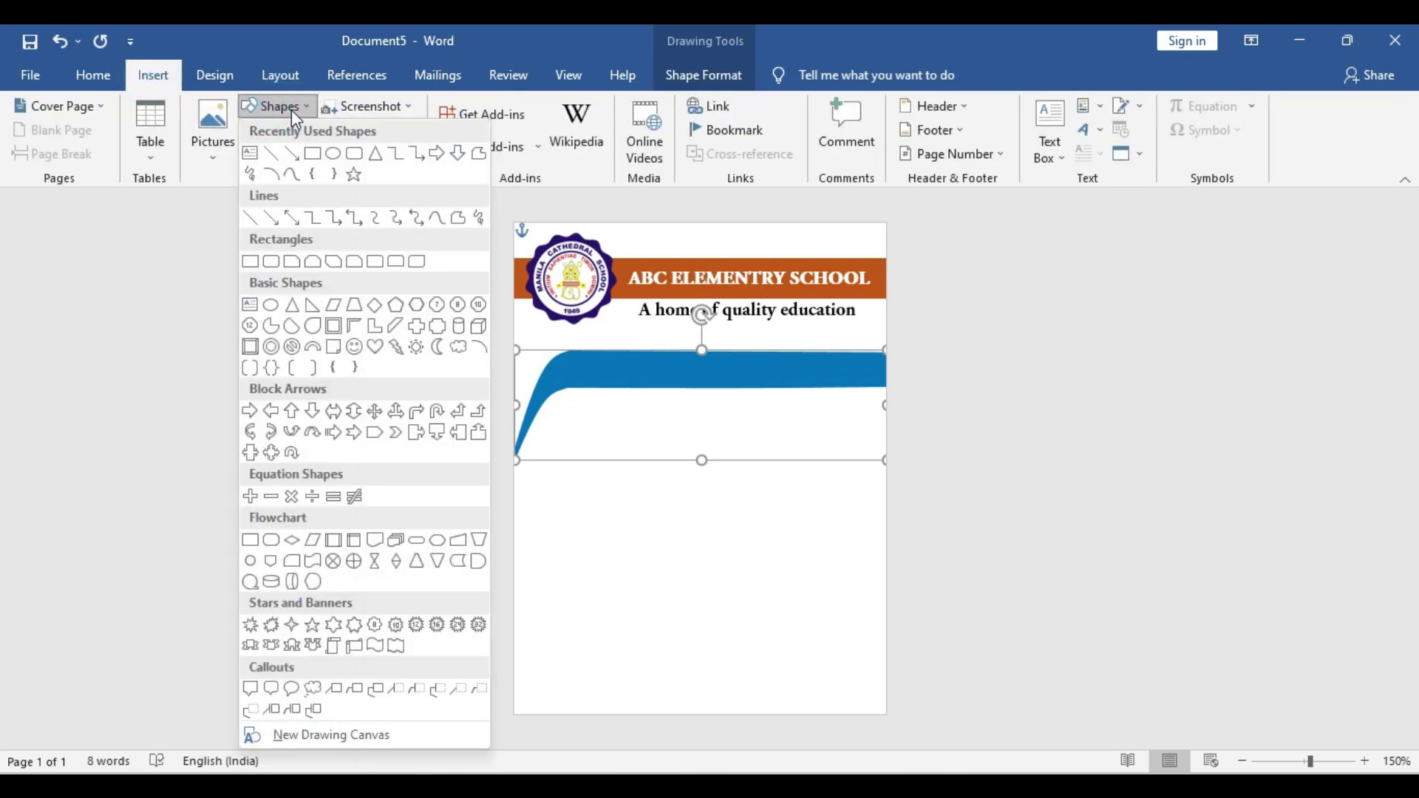
click(316, 156)
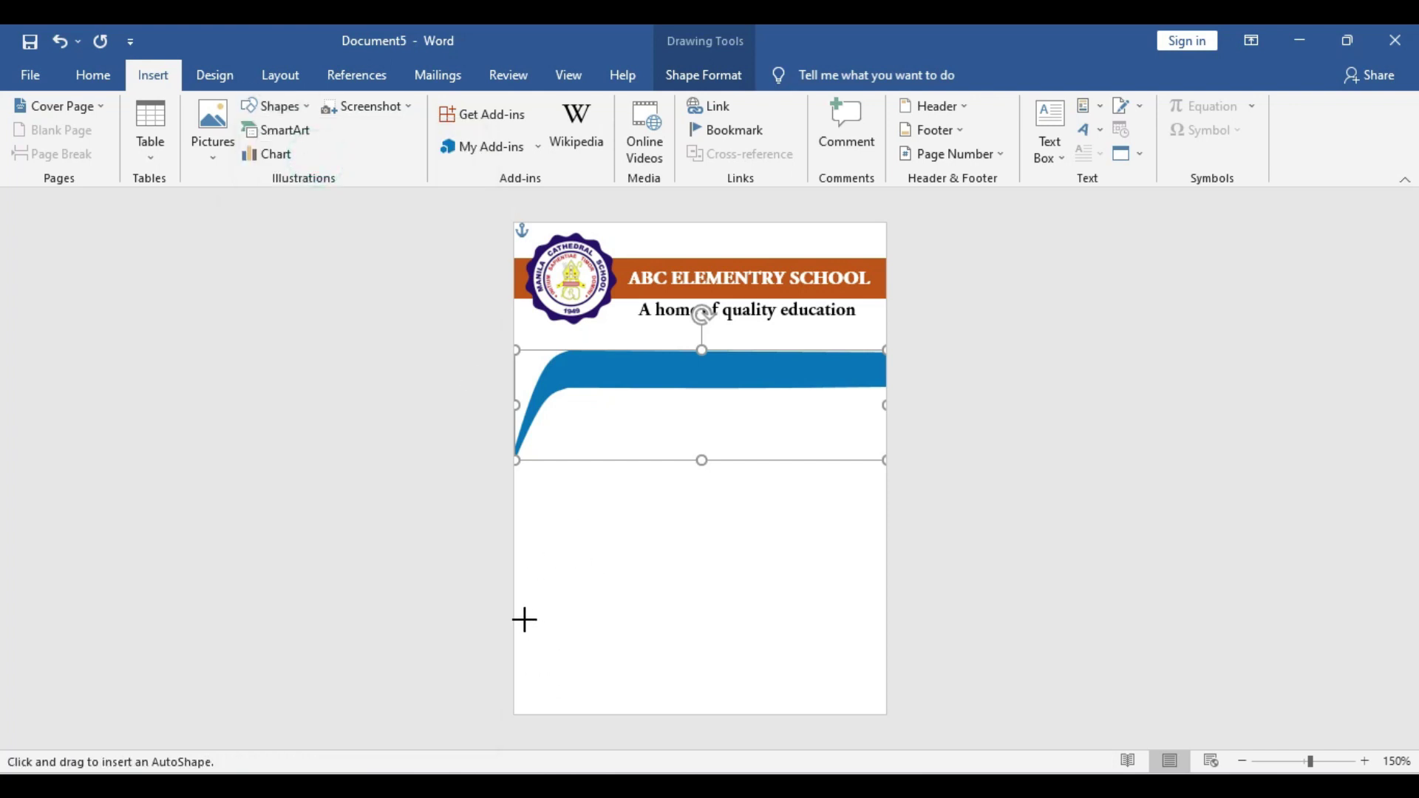
drag(525, 619, 884, 714)
drag(527, 665, 516, 665)
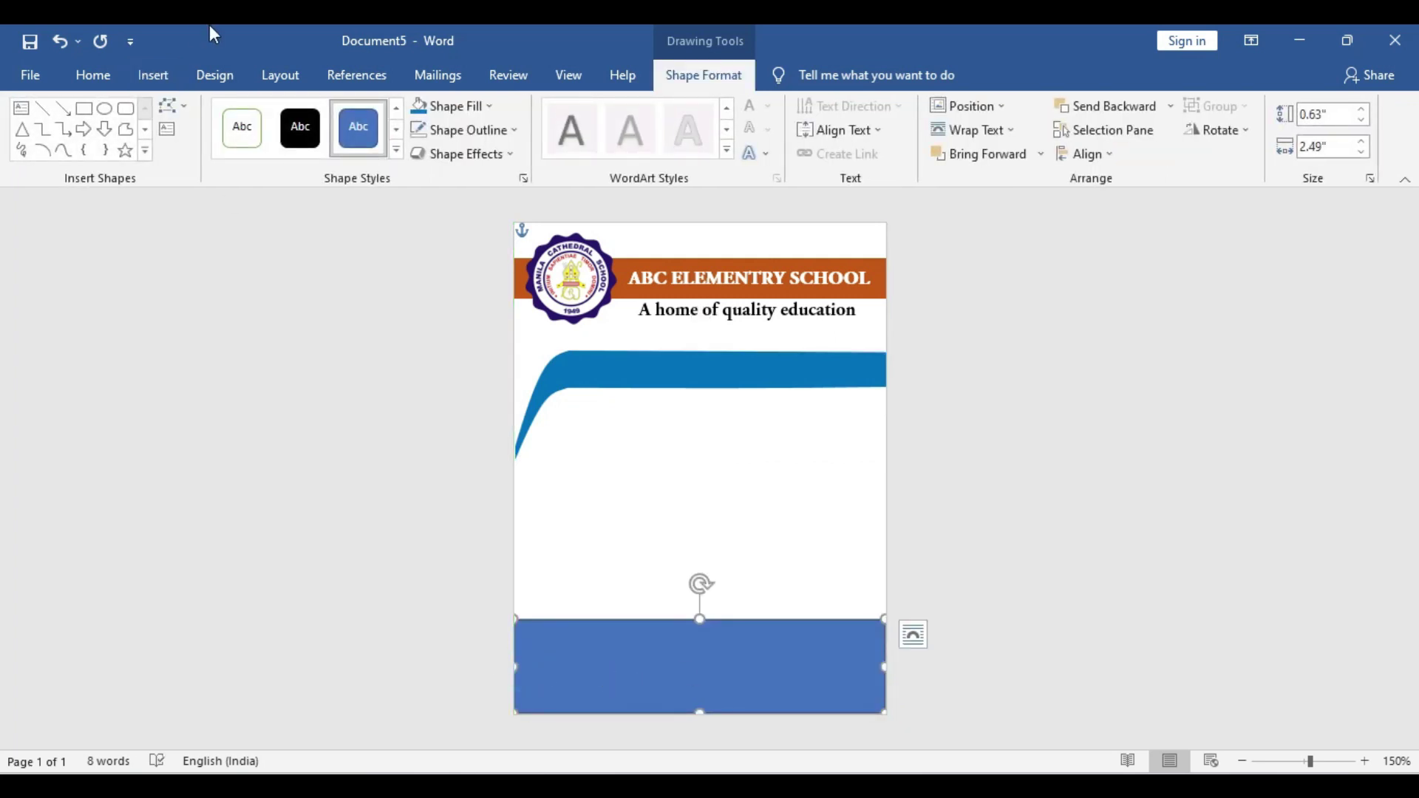
Bend the rectangle's top edge into a wave using Edit Points
click(170, 106)
click(206, 161)
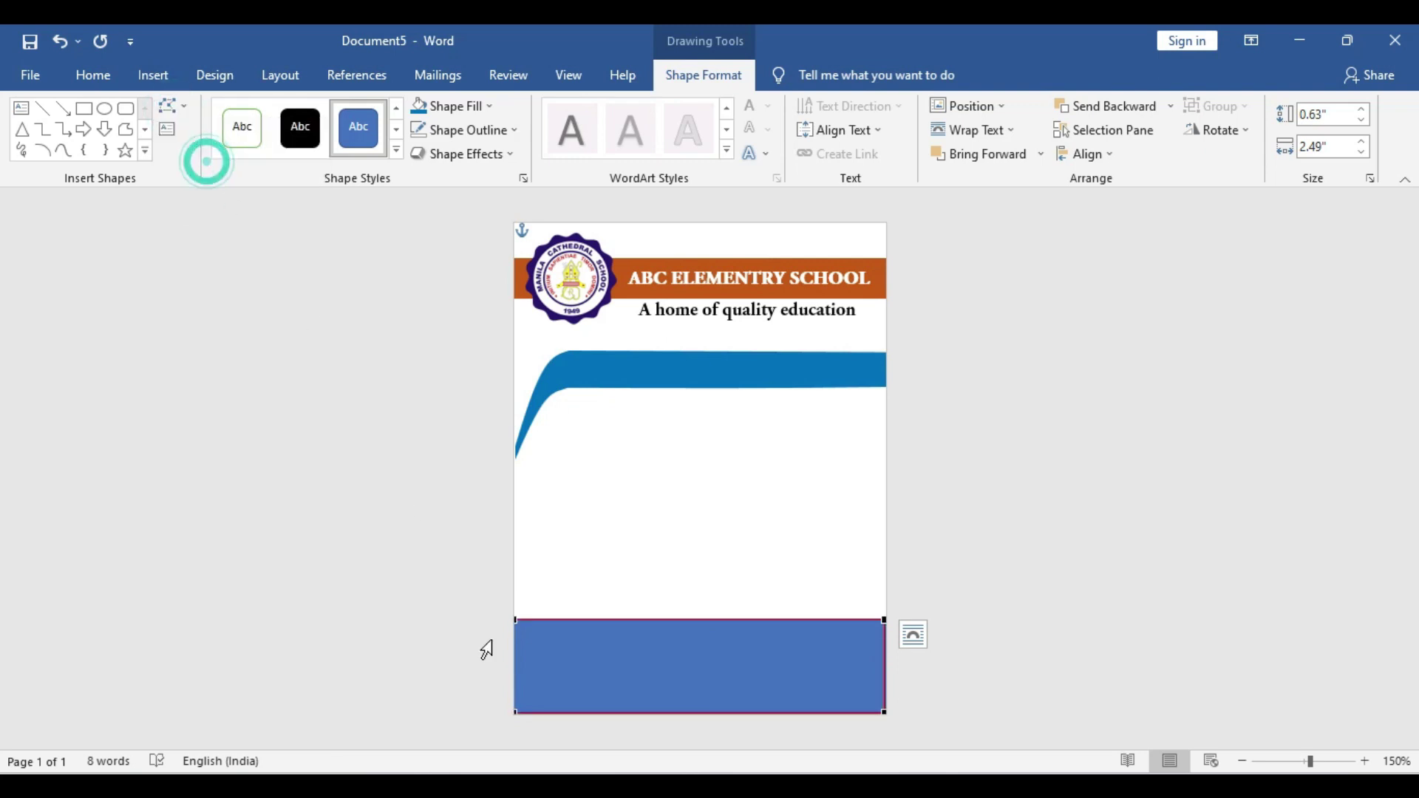
drag(515, 623, 515, 658)
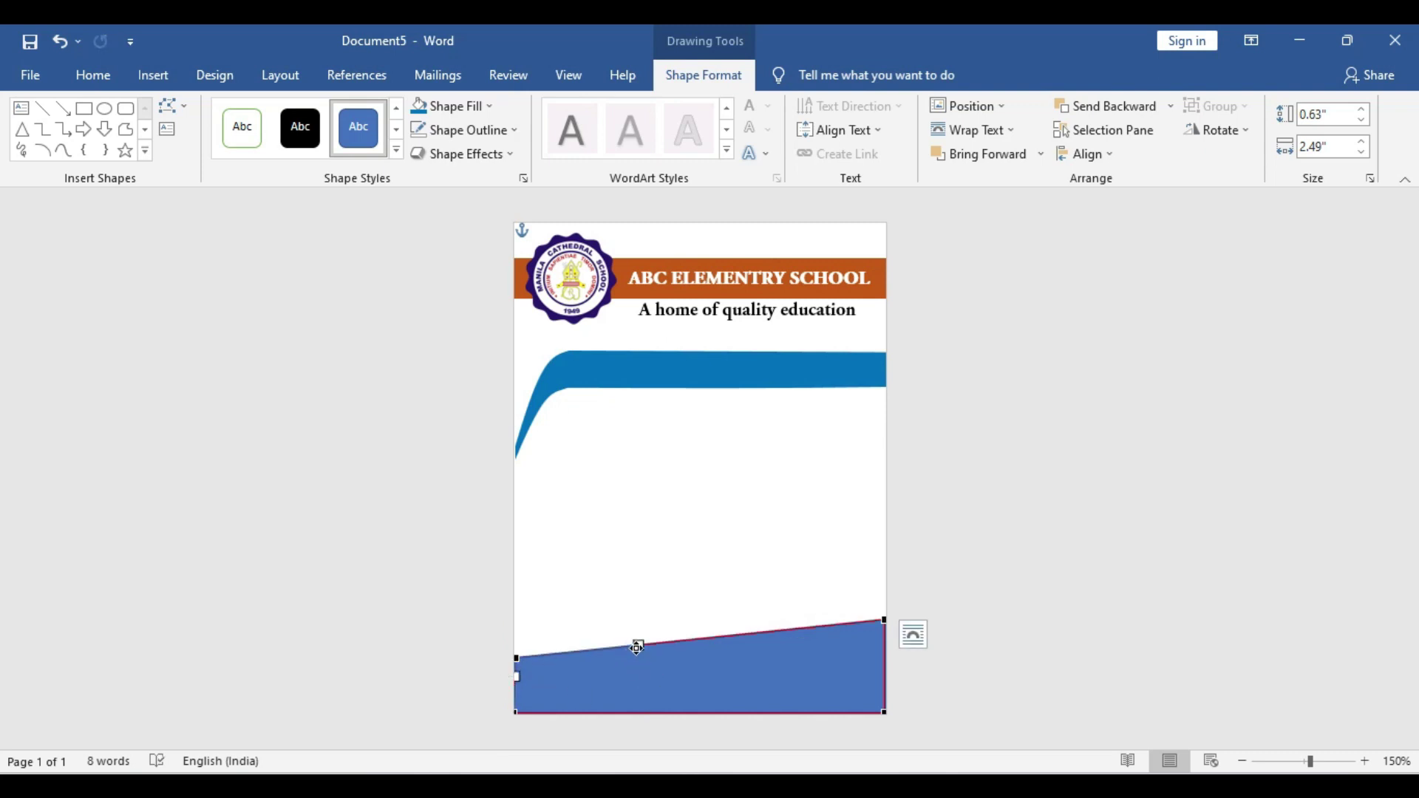
drag(636, 647, 643, 721)
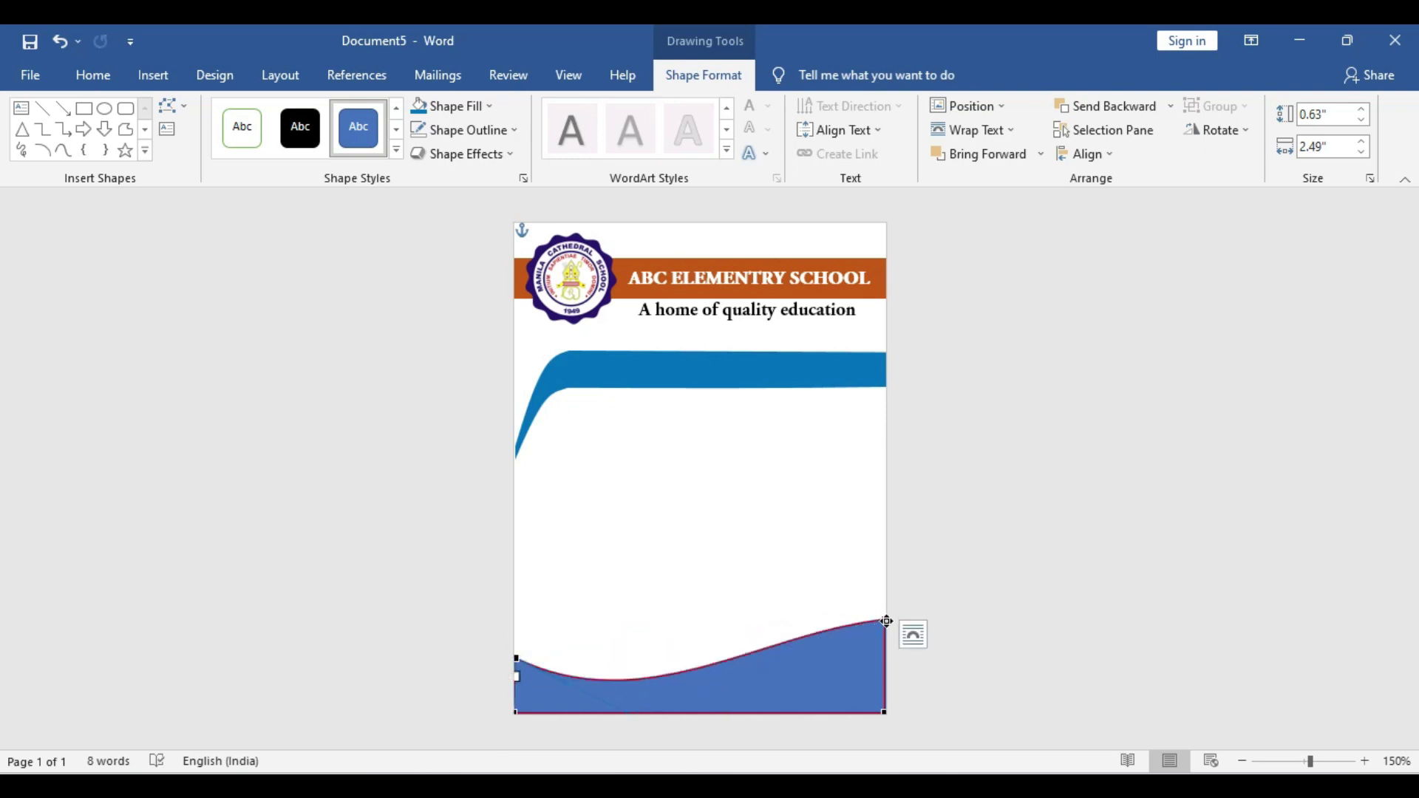
click(886, 621)
drag(761, 630, 717, 596)
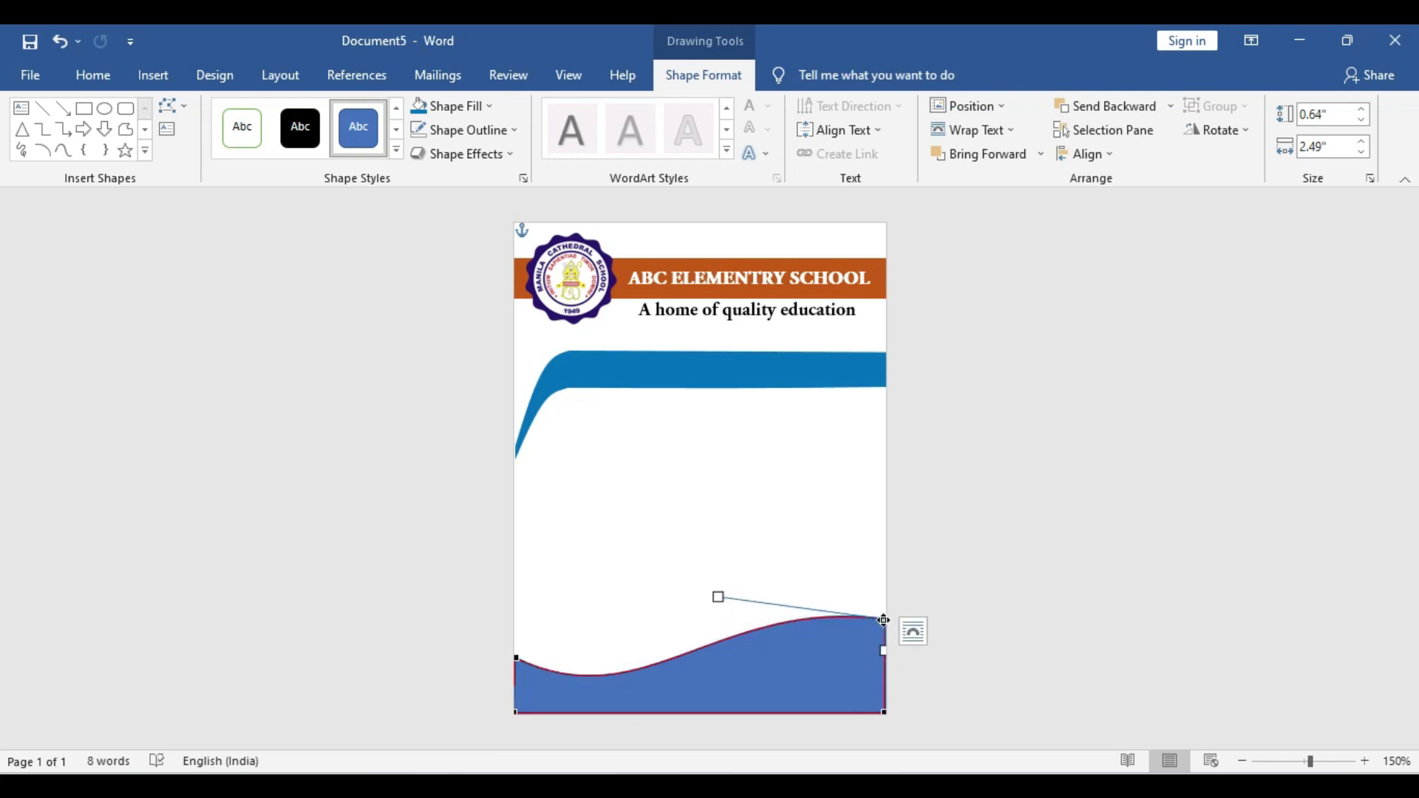
drag(884, 619, 884, 637)
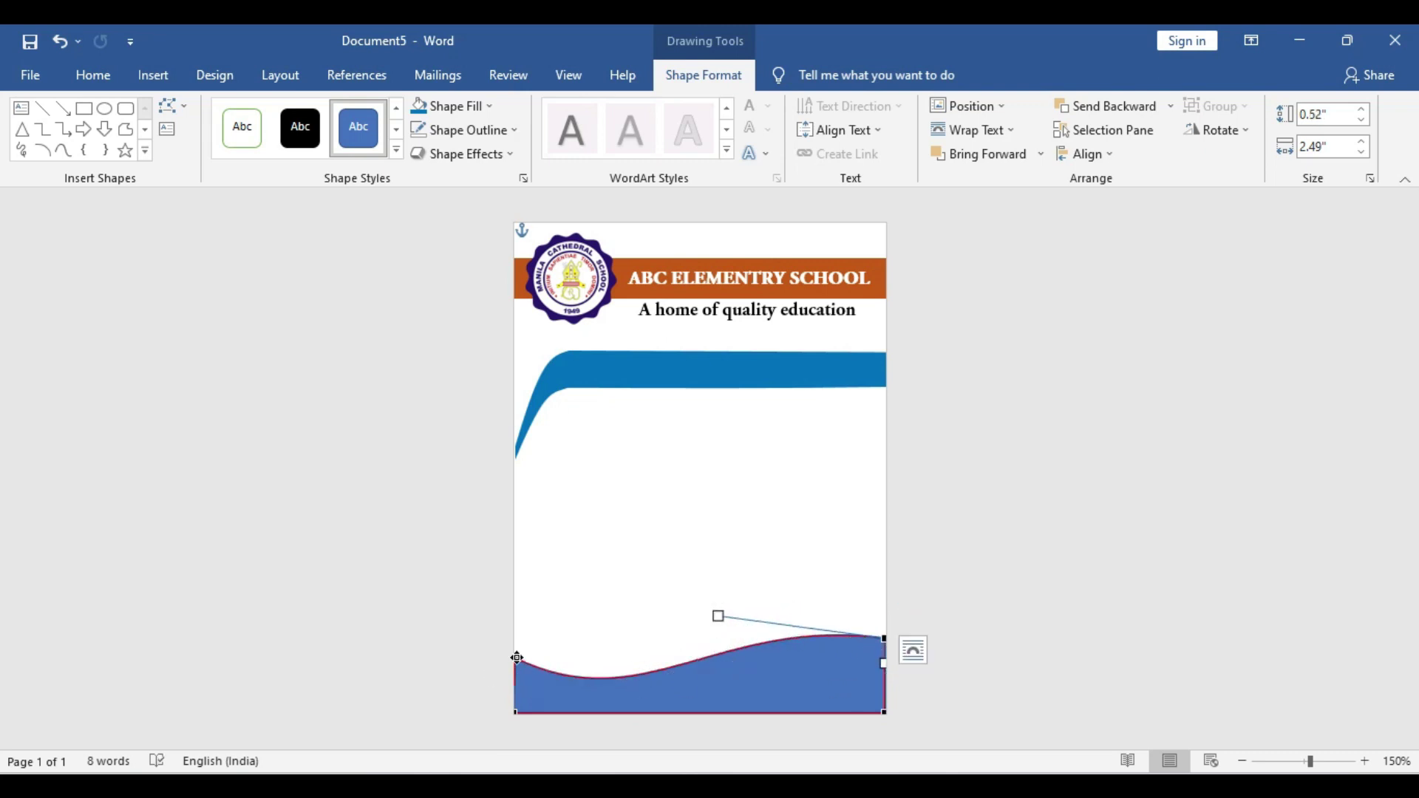
Stretch the wave's ends and bottom corners out to the page edges
drag(518, 659, 507, 672)
drag(884, 641, 887, 637)
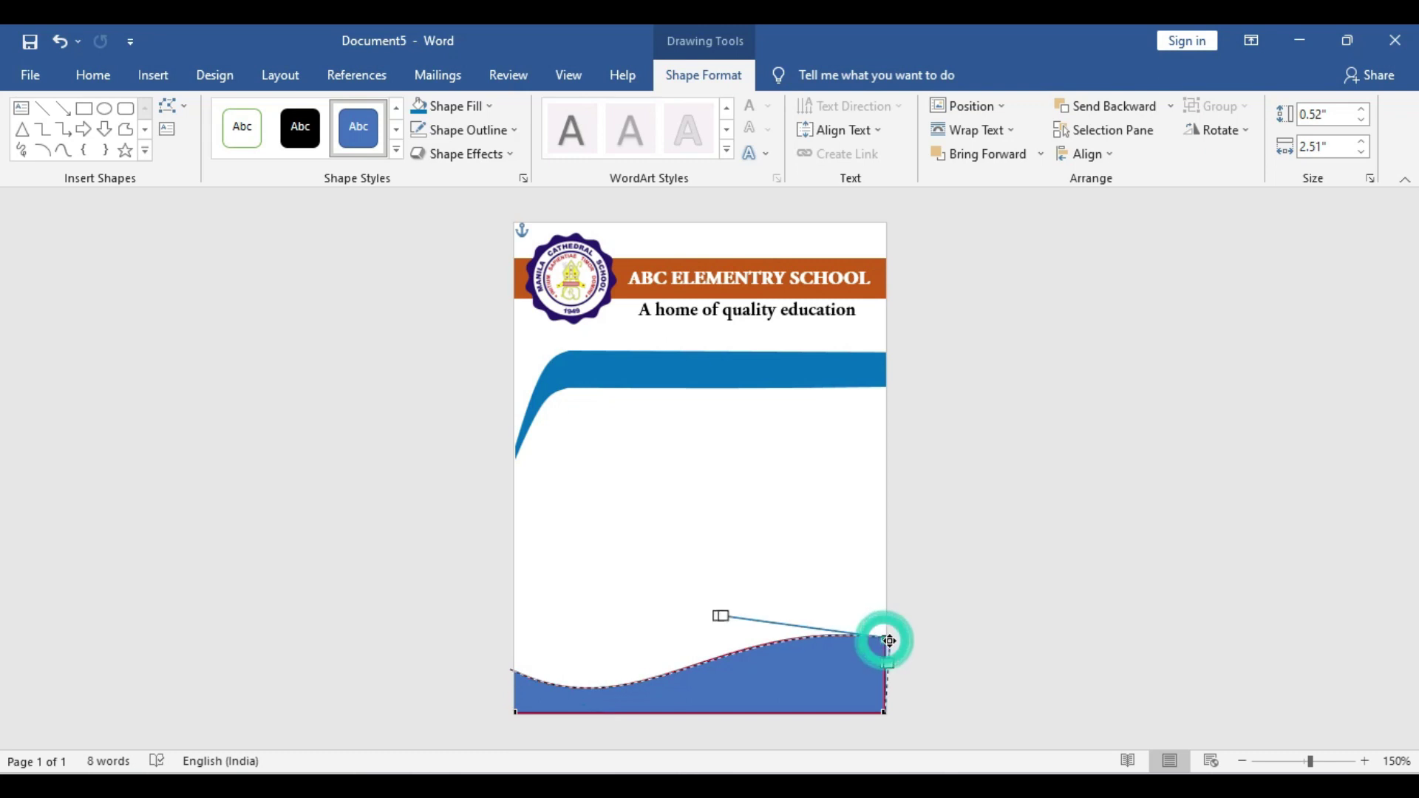
drag(885, 712, 888, 715)
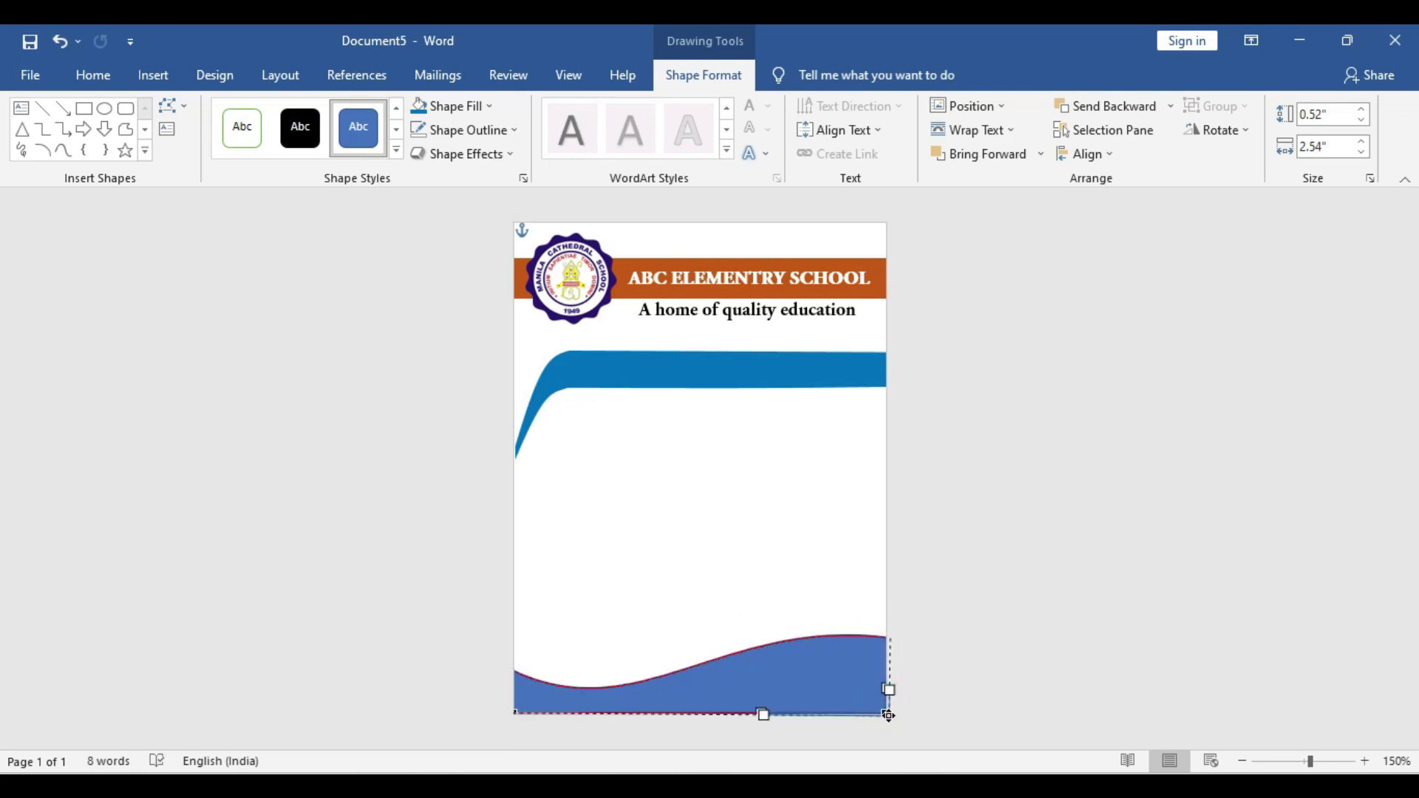
drag(518, 712, 516, 714)
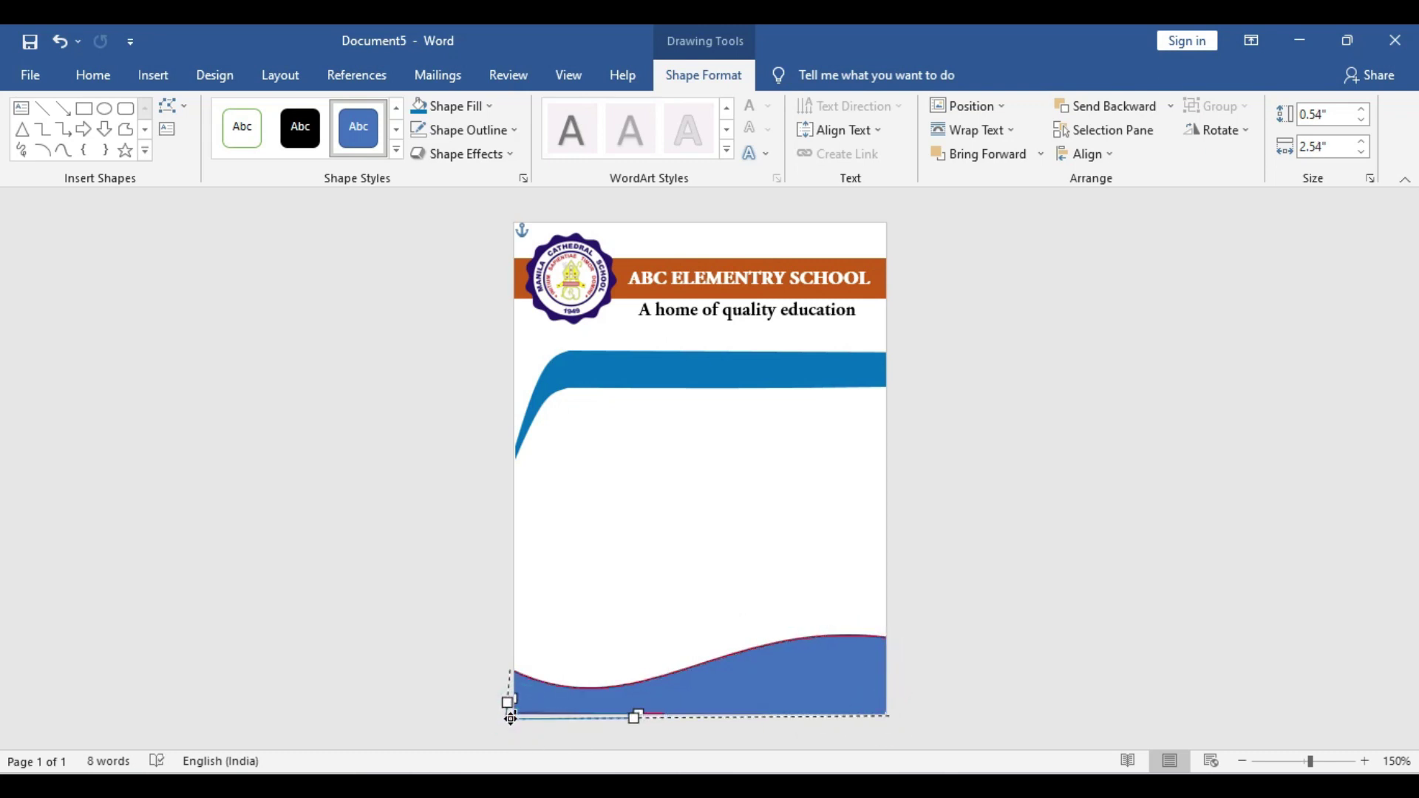
click(991, 683)
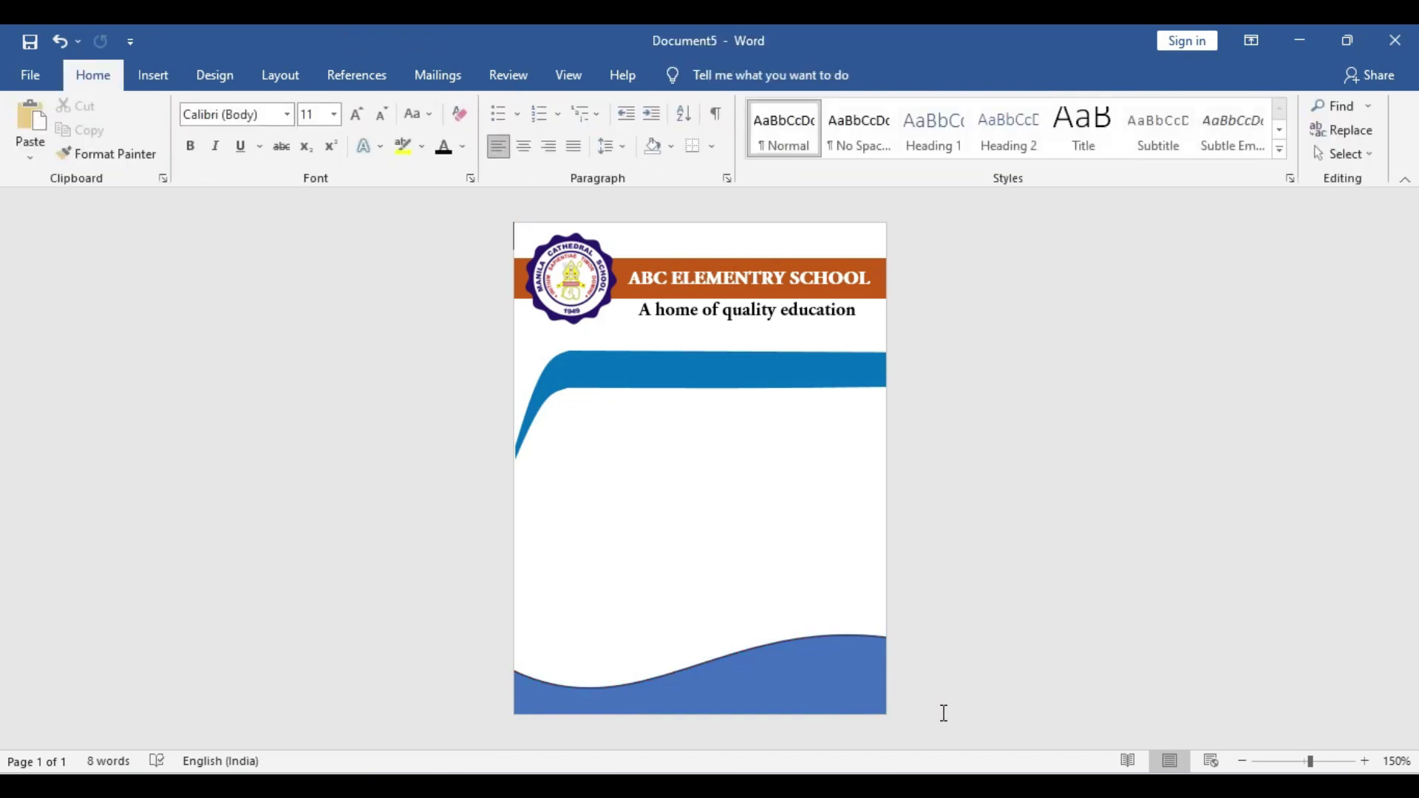
Fill the bottom wave with standard Blue and remove its outline
click(822, 682)
click(454, 105)
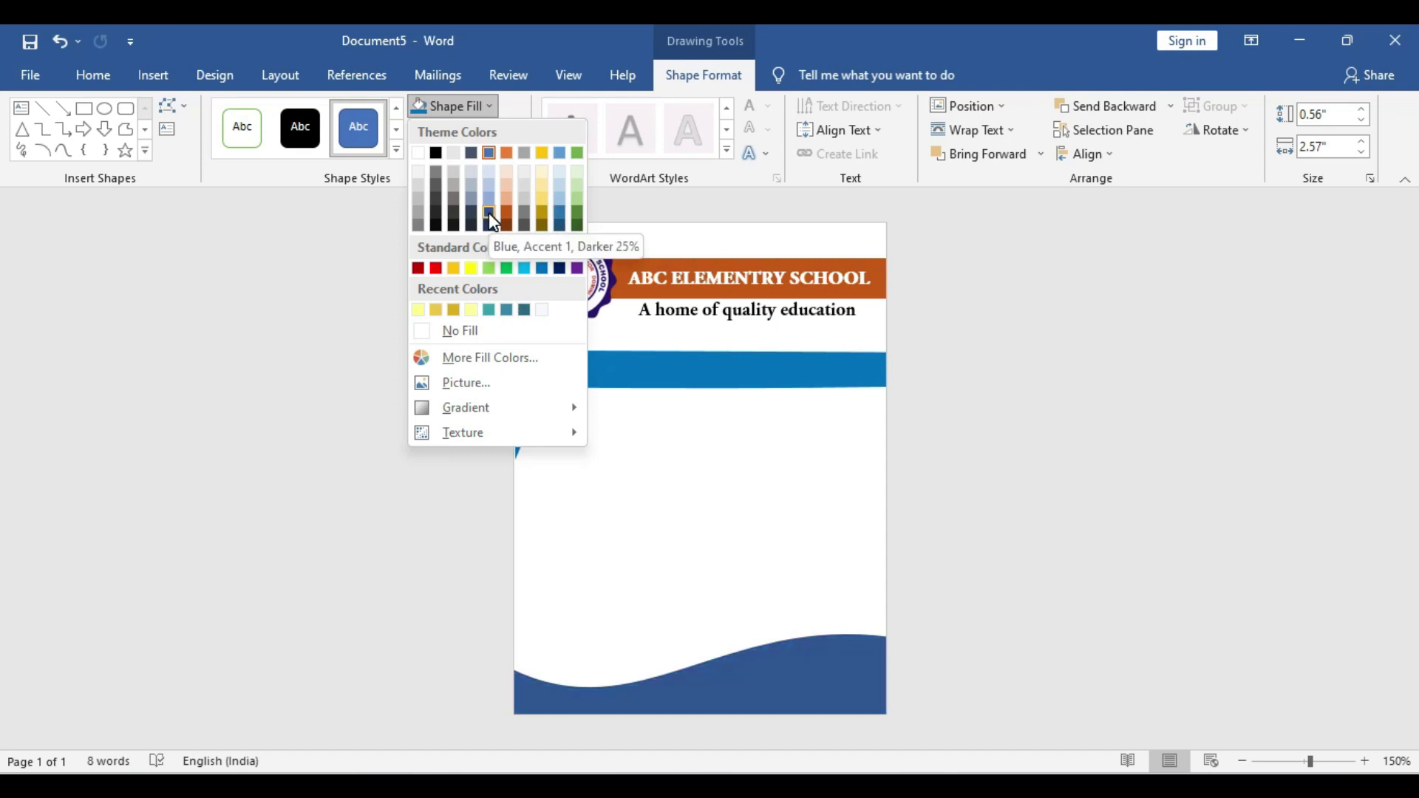
click(542, 268)
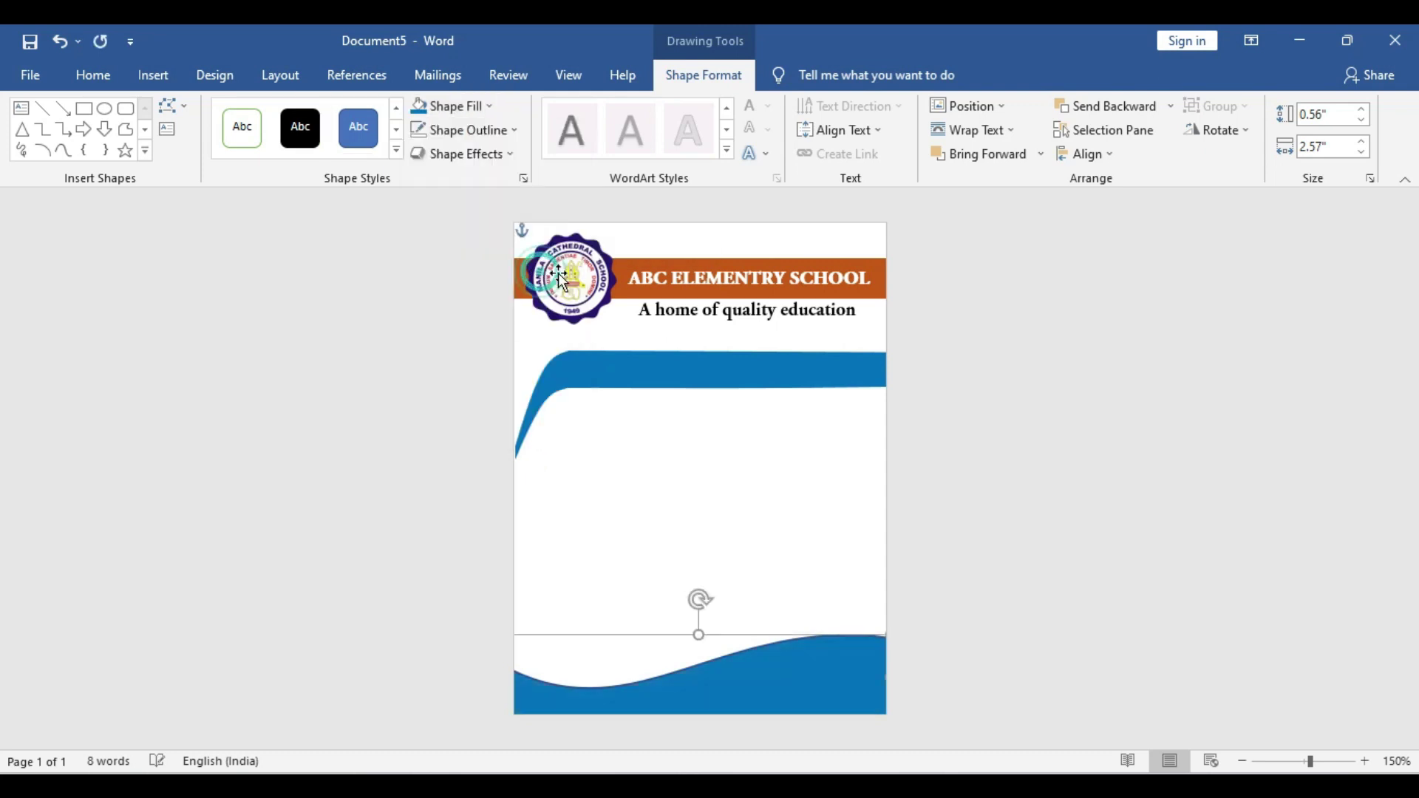
click(477, 104)
click(470, 104)
click(466, 130)
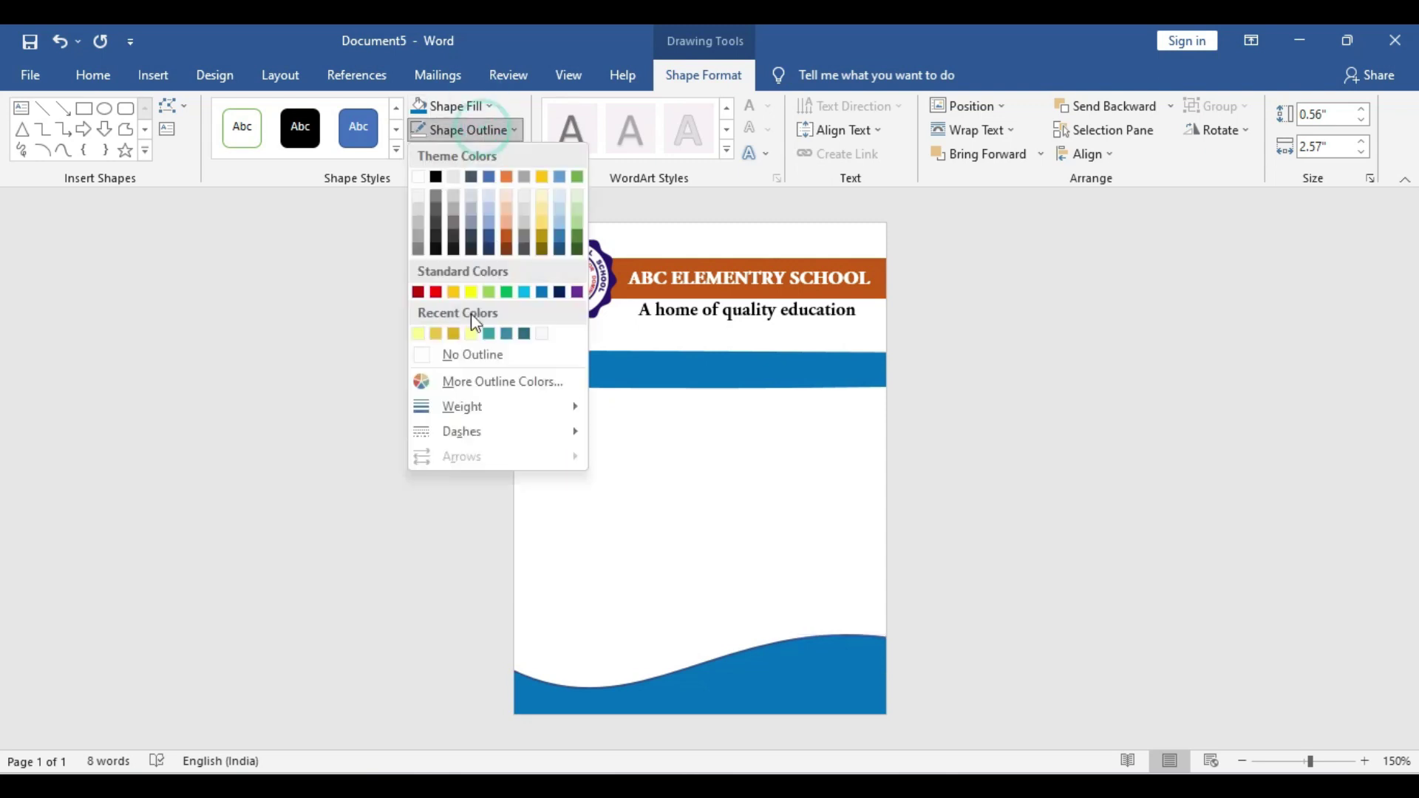
click(477, 356)
click(1169, 460)
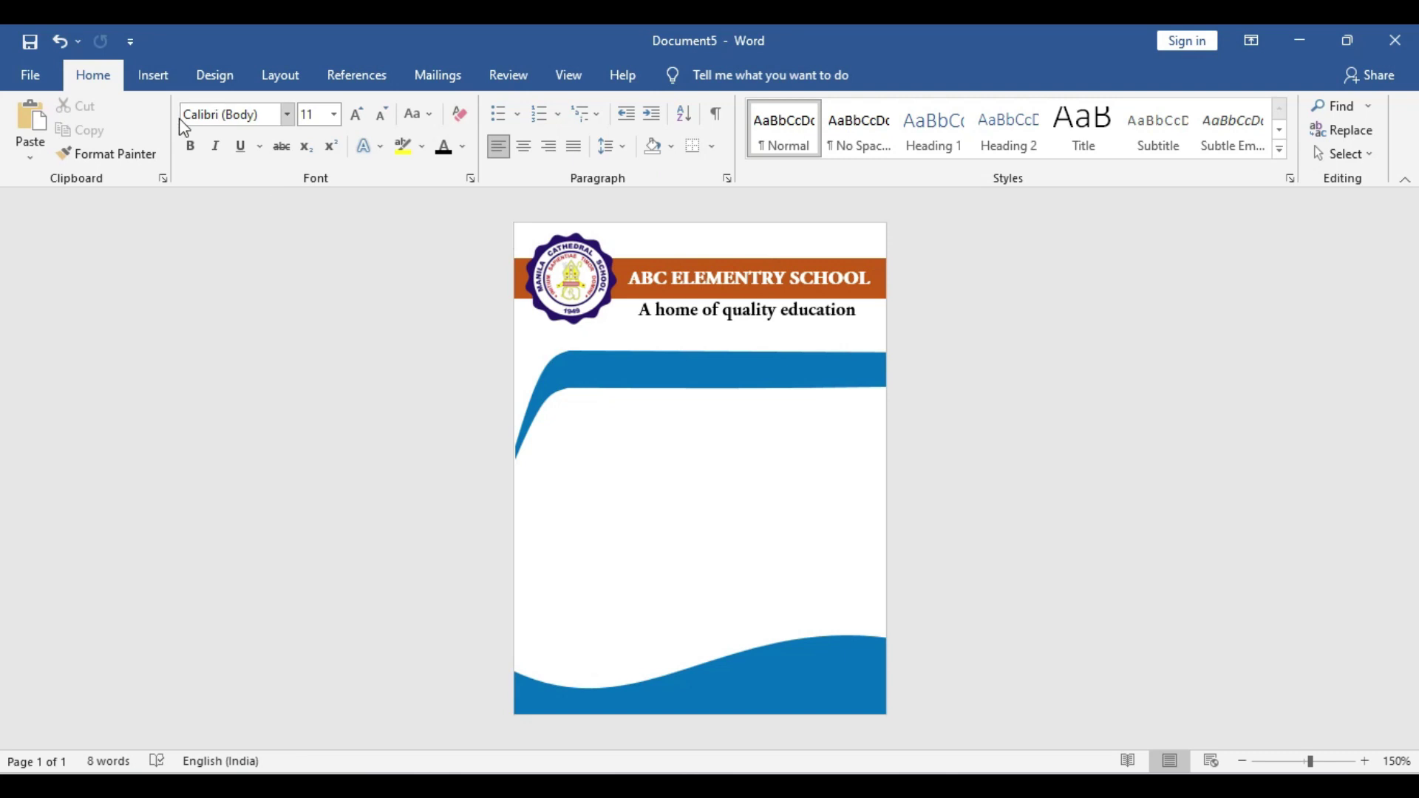
Draw a rounded rectangle and position it just under the slightly raised top band
click(155, 76)
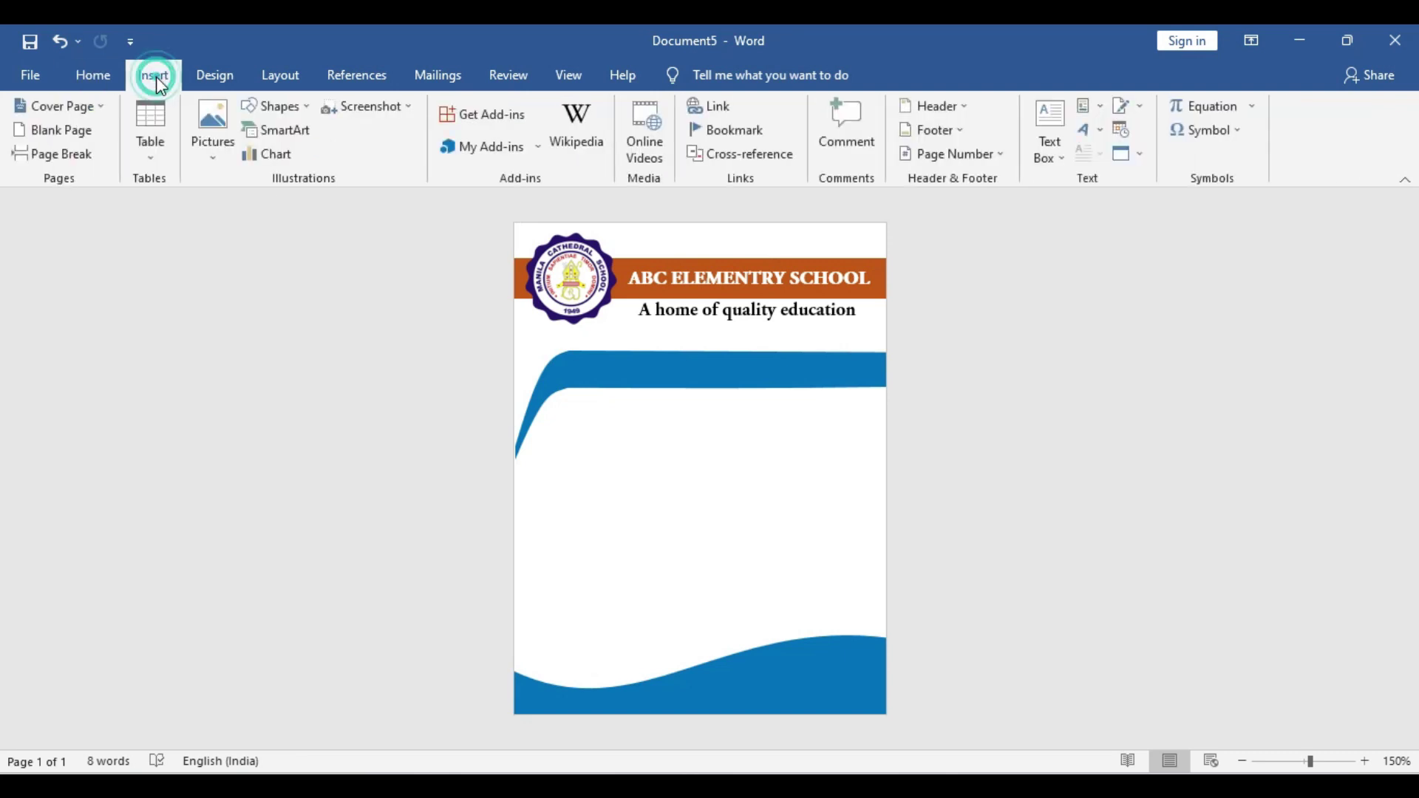
click(283, 111)
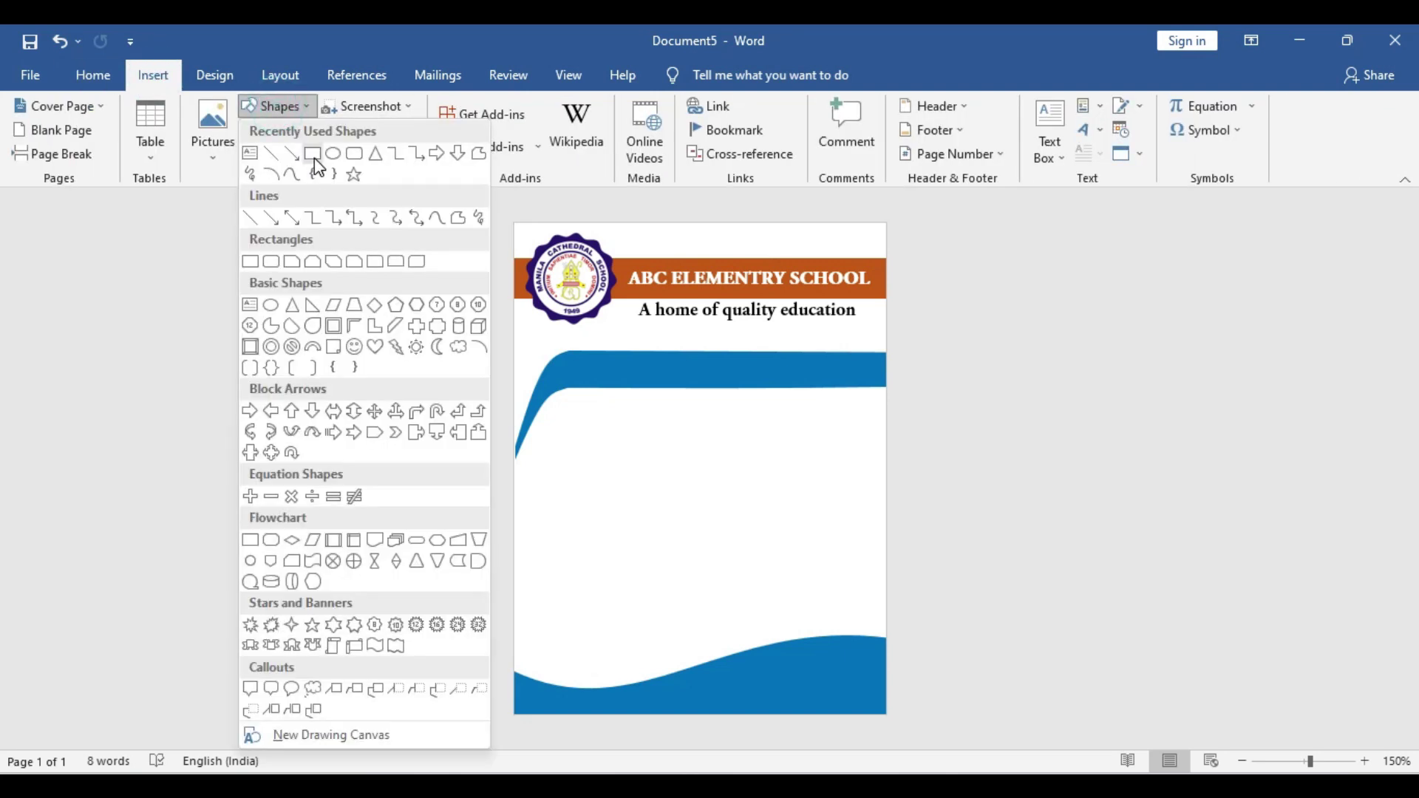
click(356, 156)
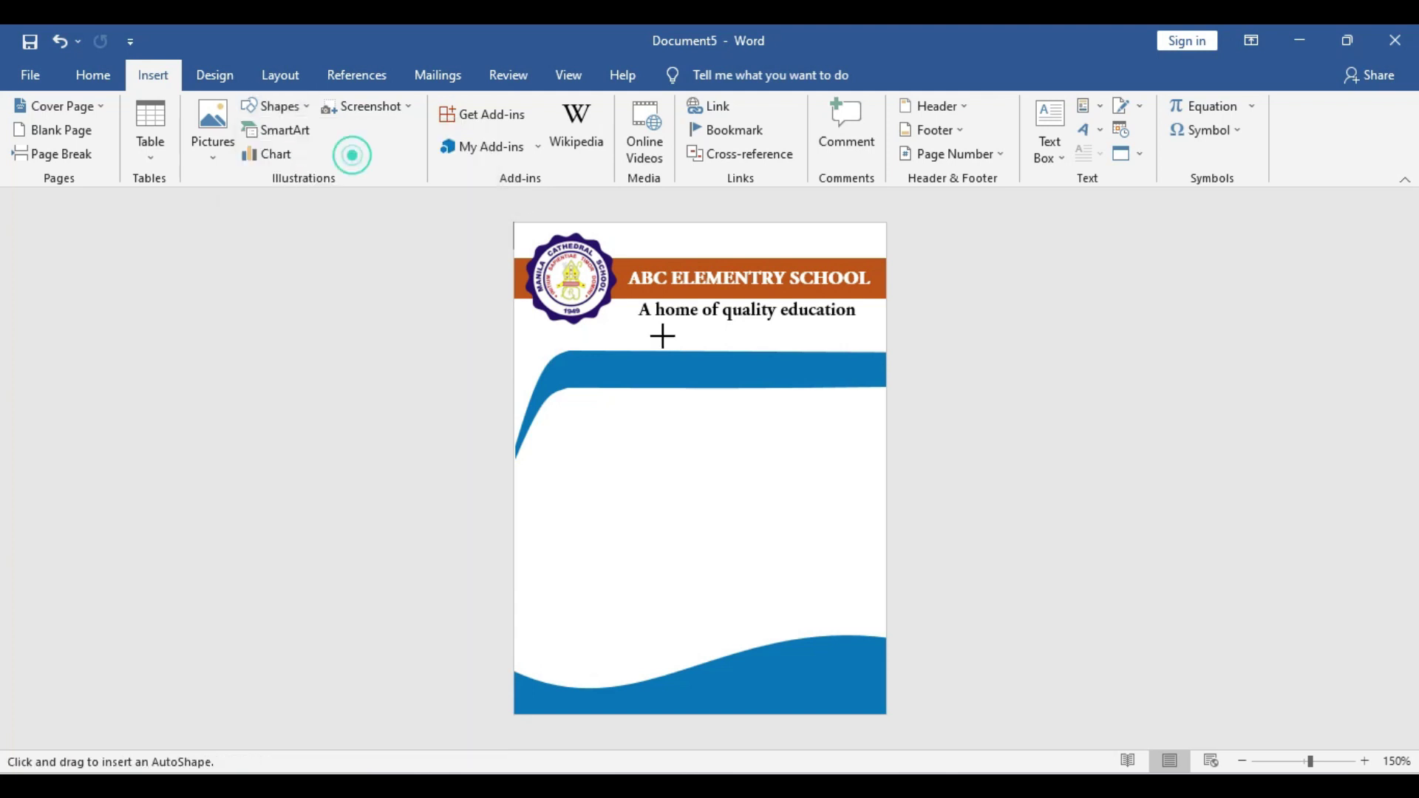
drag(657, 402, 757, 523)
drag(754, 370, 753, 346)
click(716, 485)
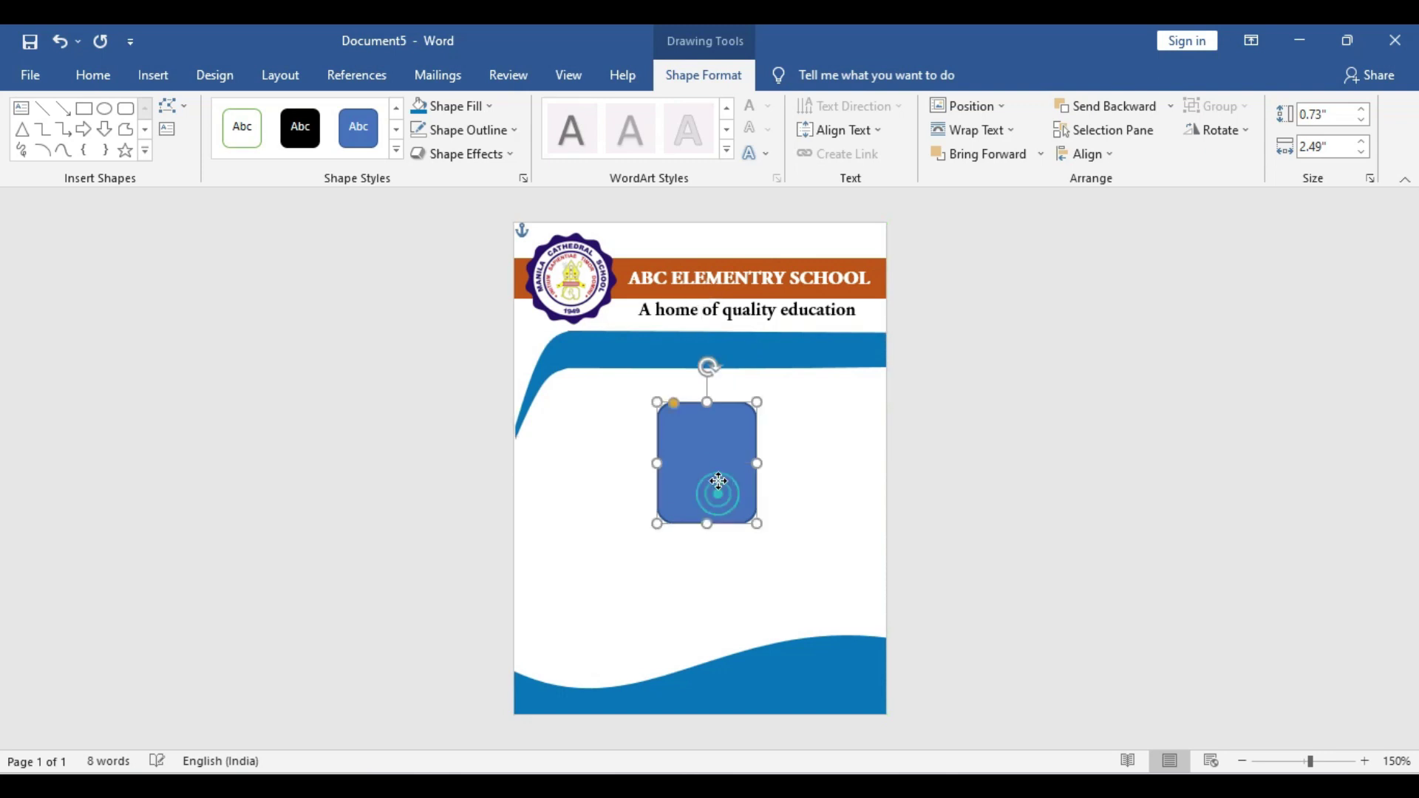
drag(716, 485, 708, 442)
click(761, 350)
Fill the rounded rectangle with the boy's photo picked from a file
click(454, 105)
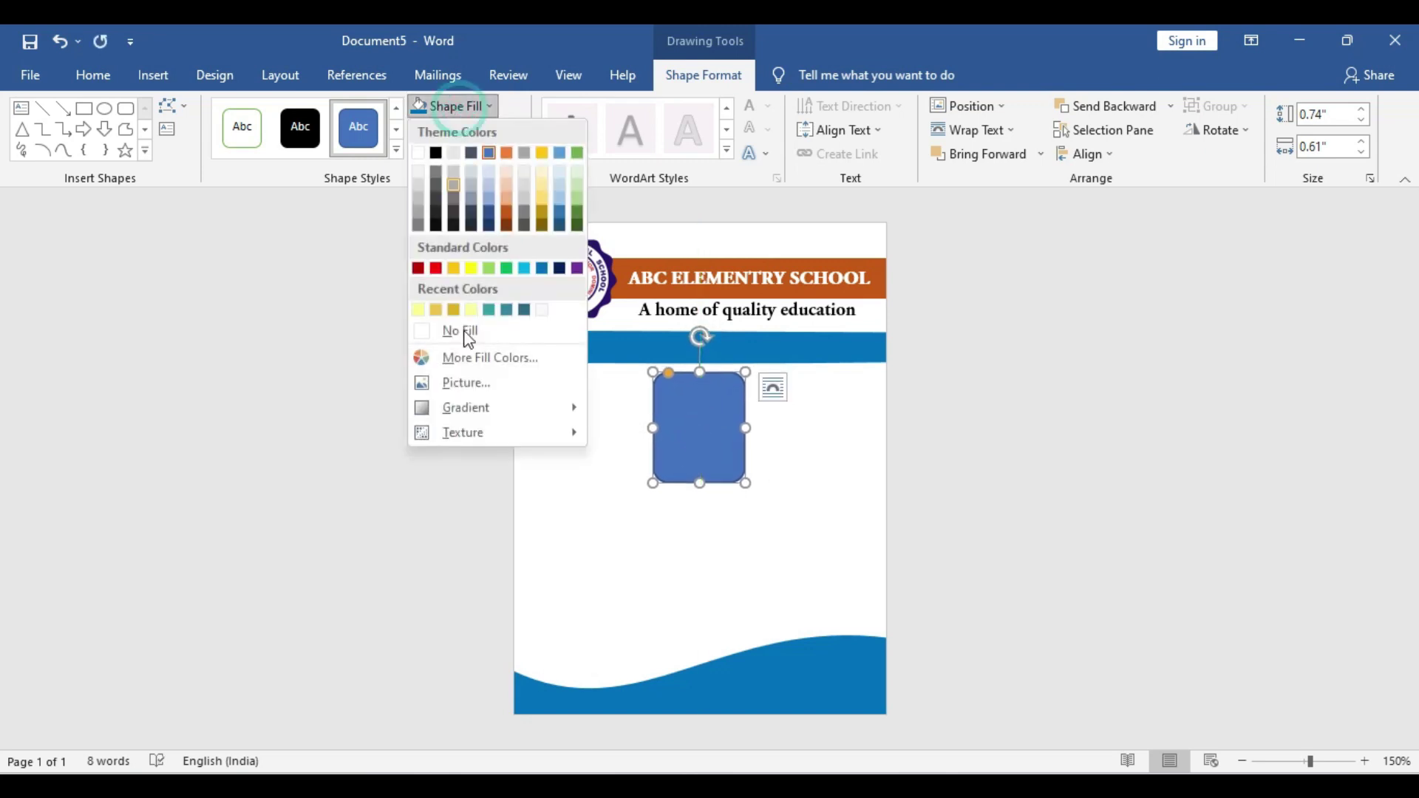
click(465, 381)
click(573, 309)
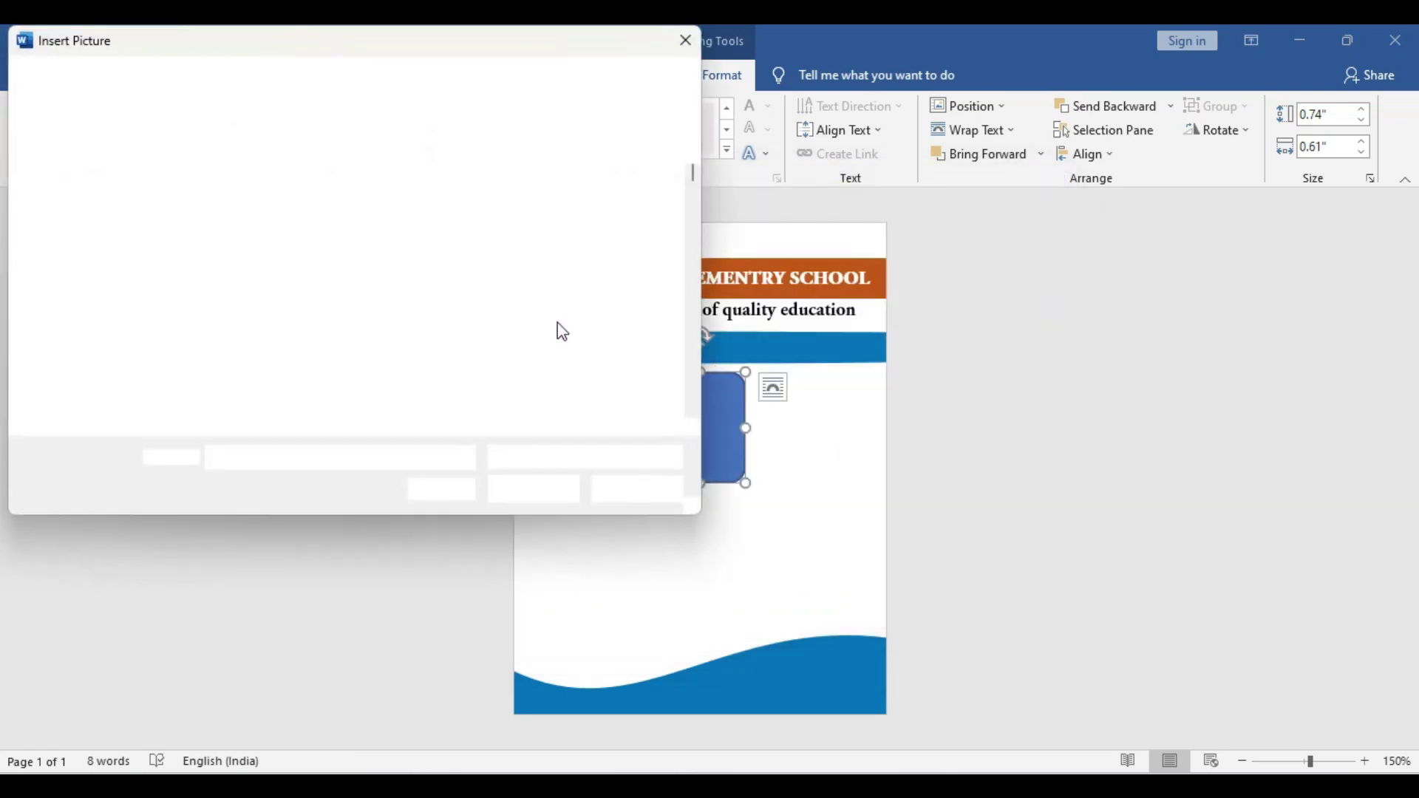
drag(690, 171, 698, 235)
click(637, 211)
click(556, 489)
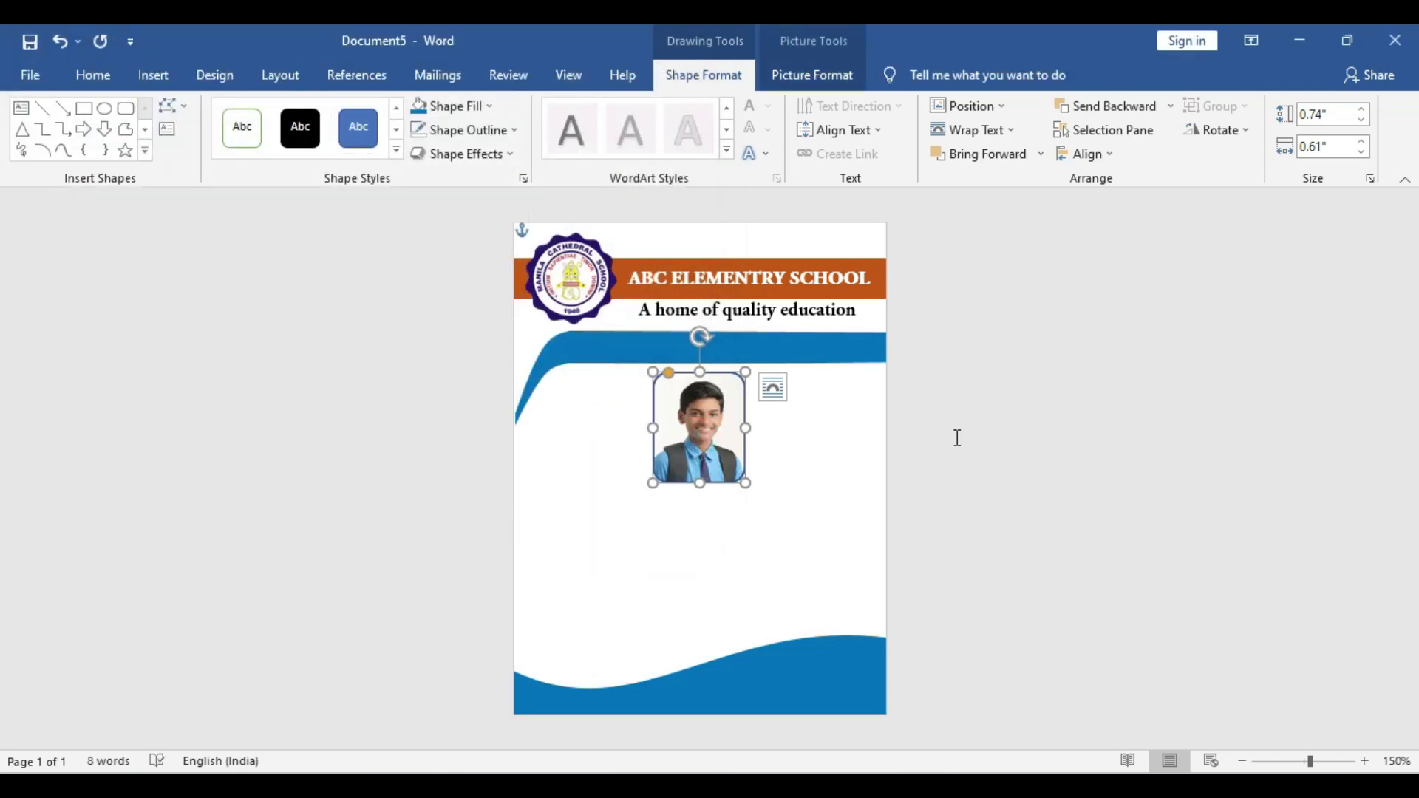
click(1073, 416)
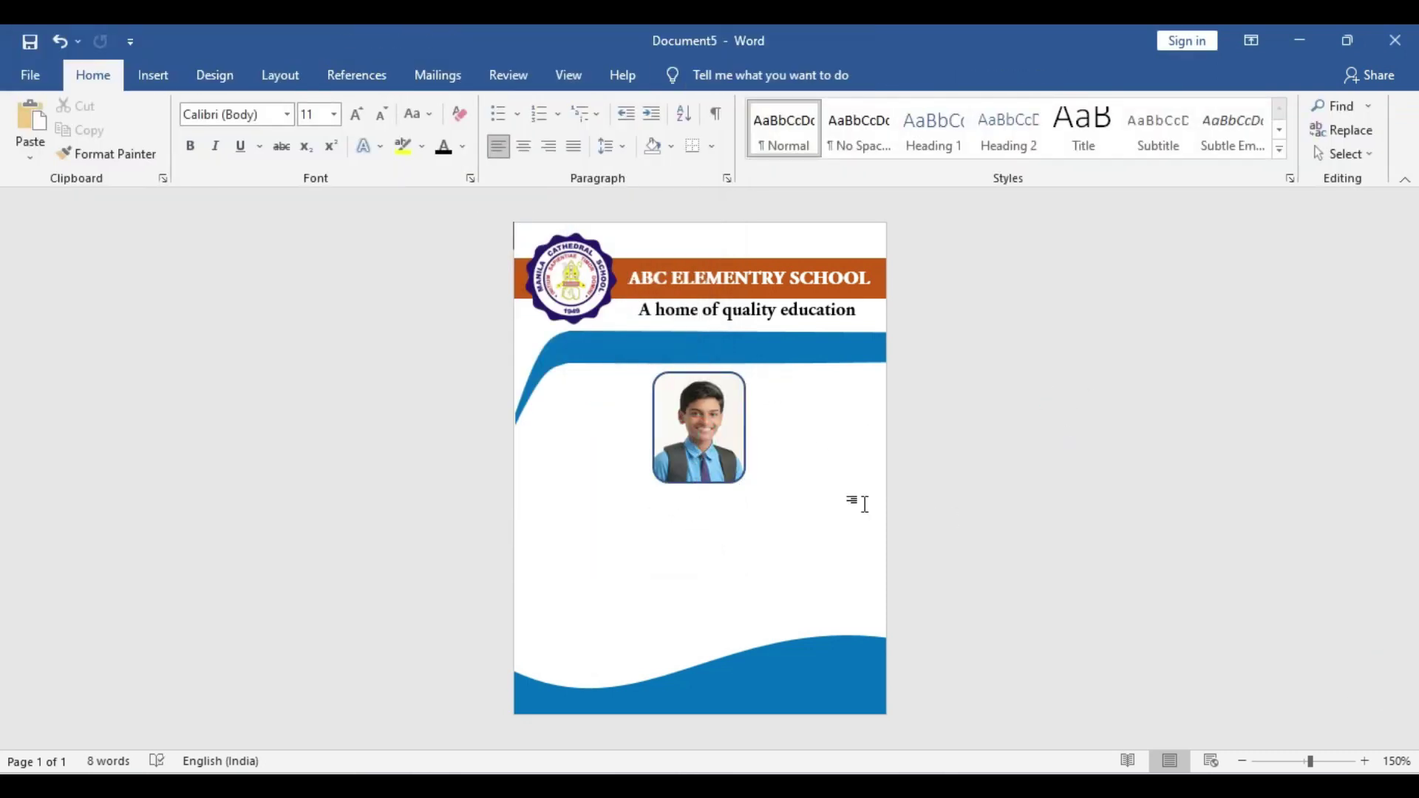
click(675, 419)
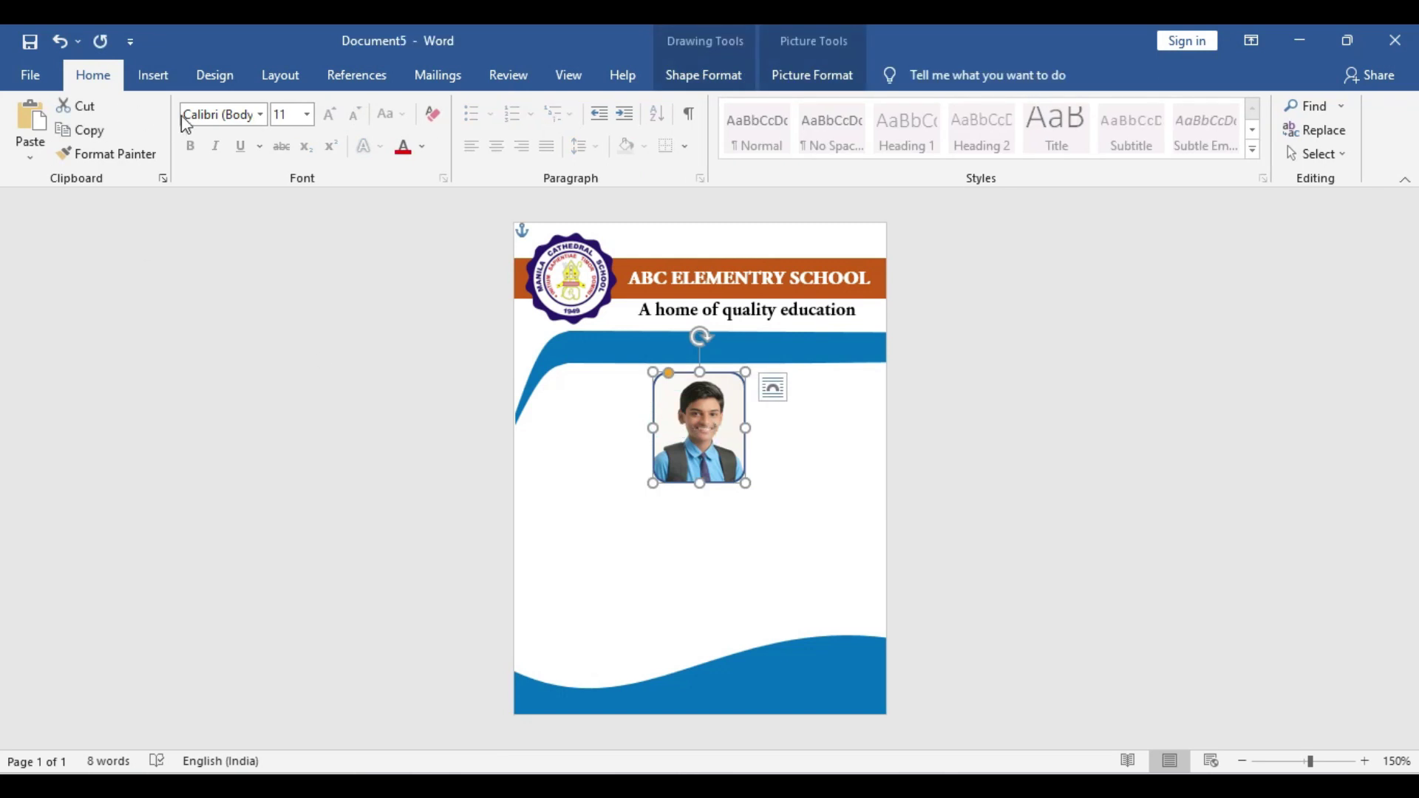
click(153, 76)
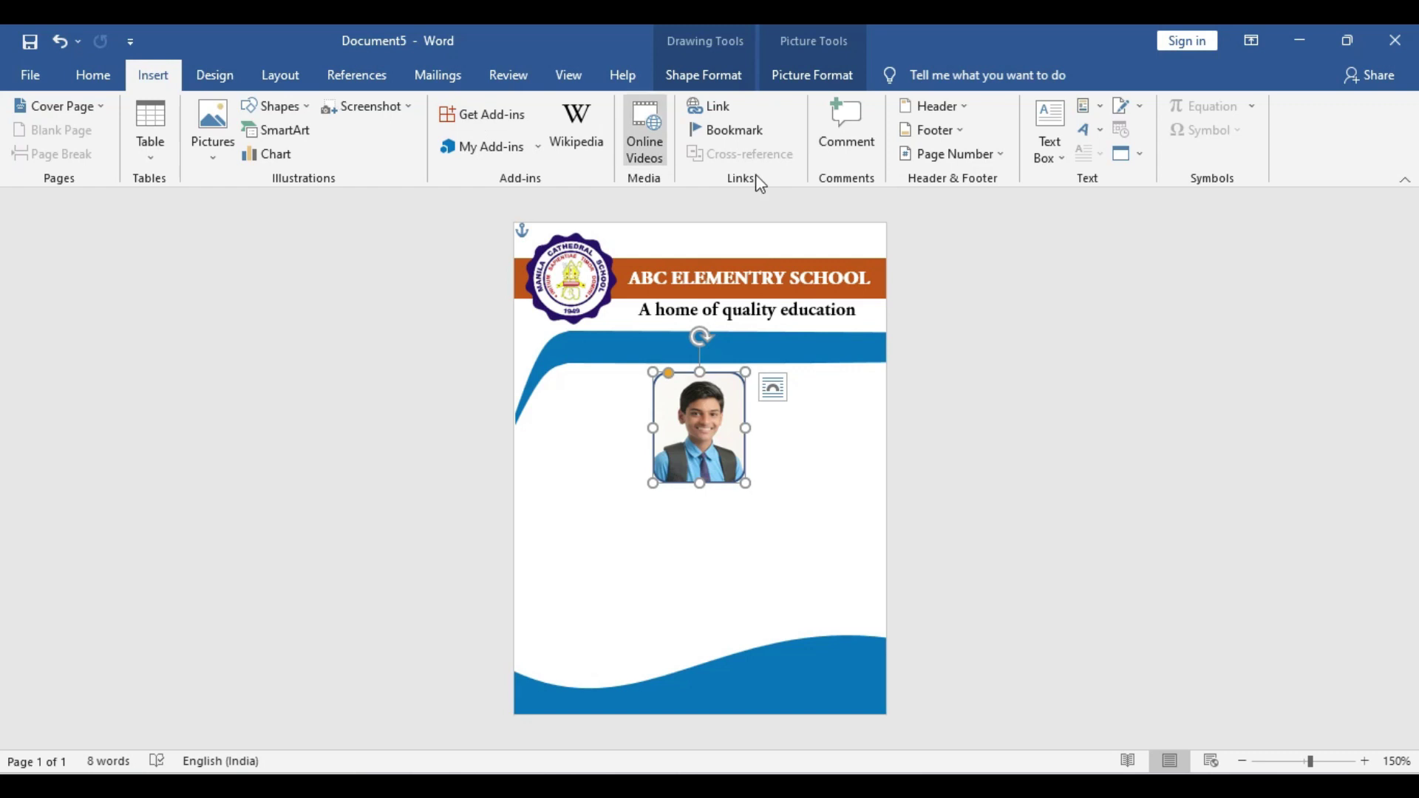
Draw a small text box below-left of the photo for the Name label
click(1051, 144)
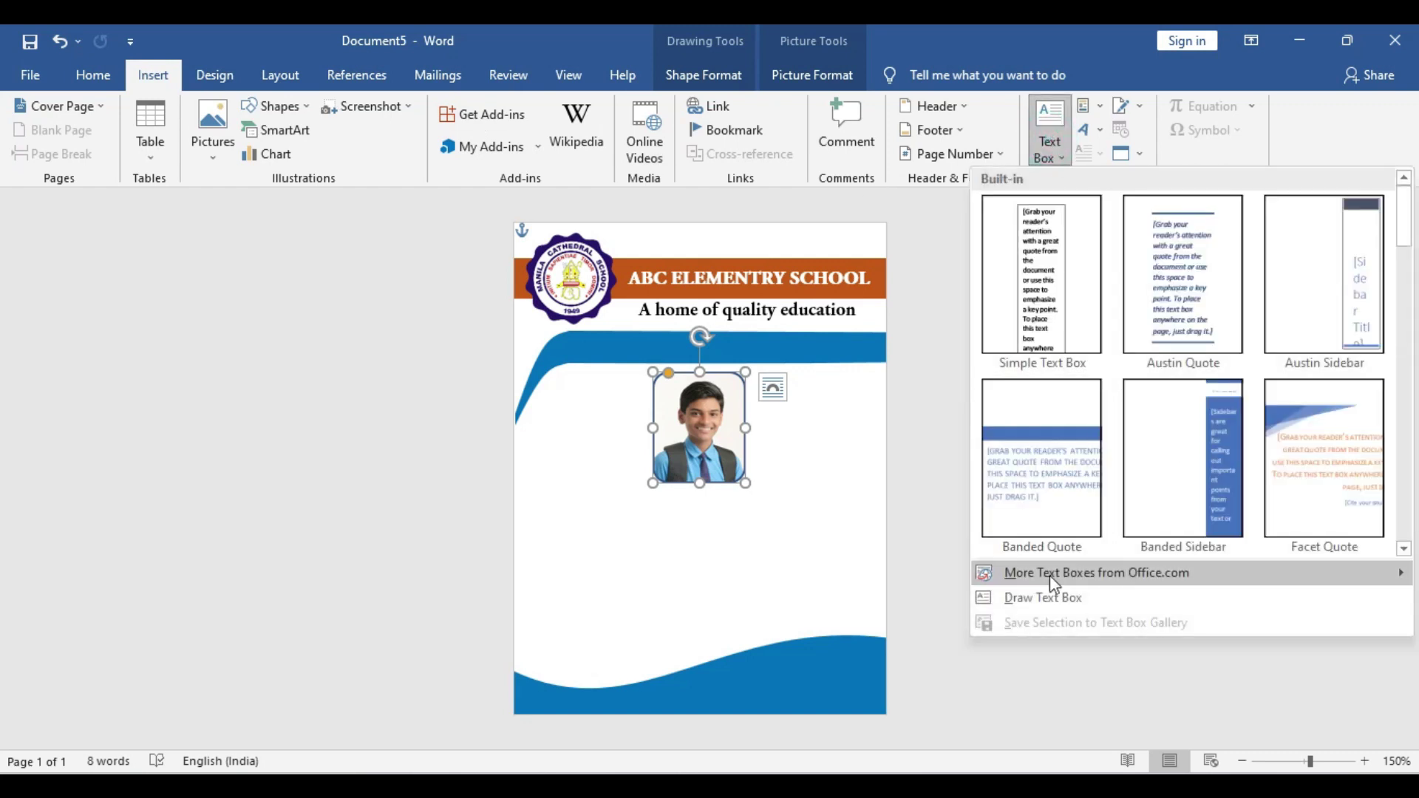
click(1039, 598)
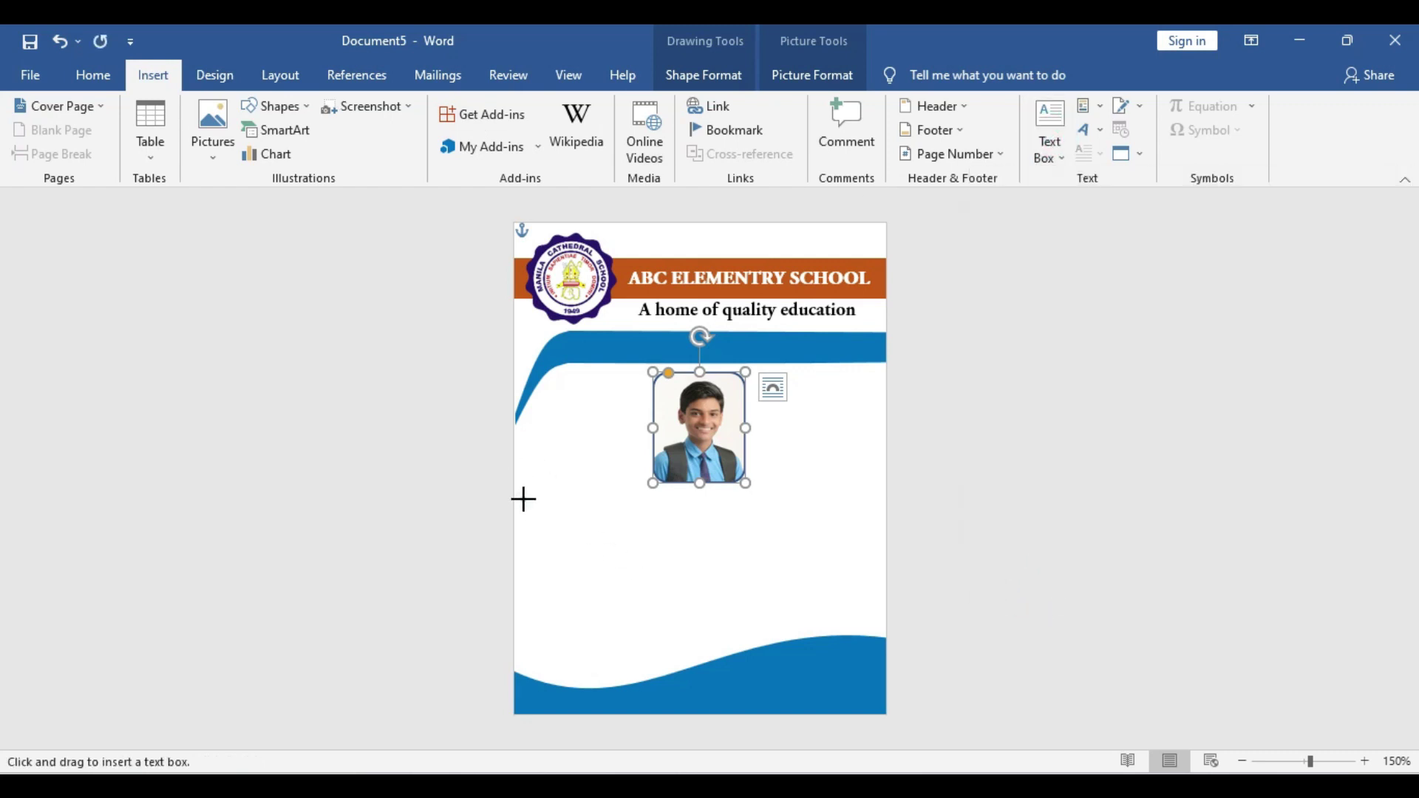
drag(523, 498, 606, 523)
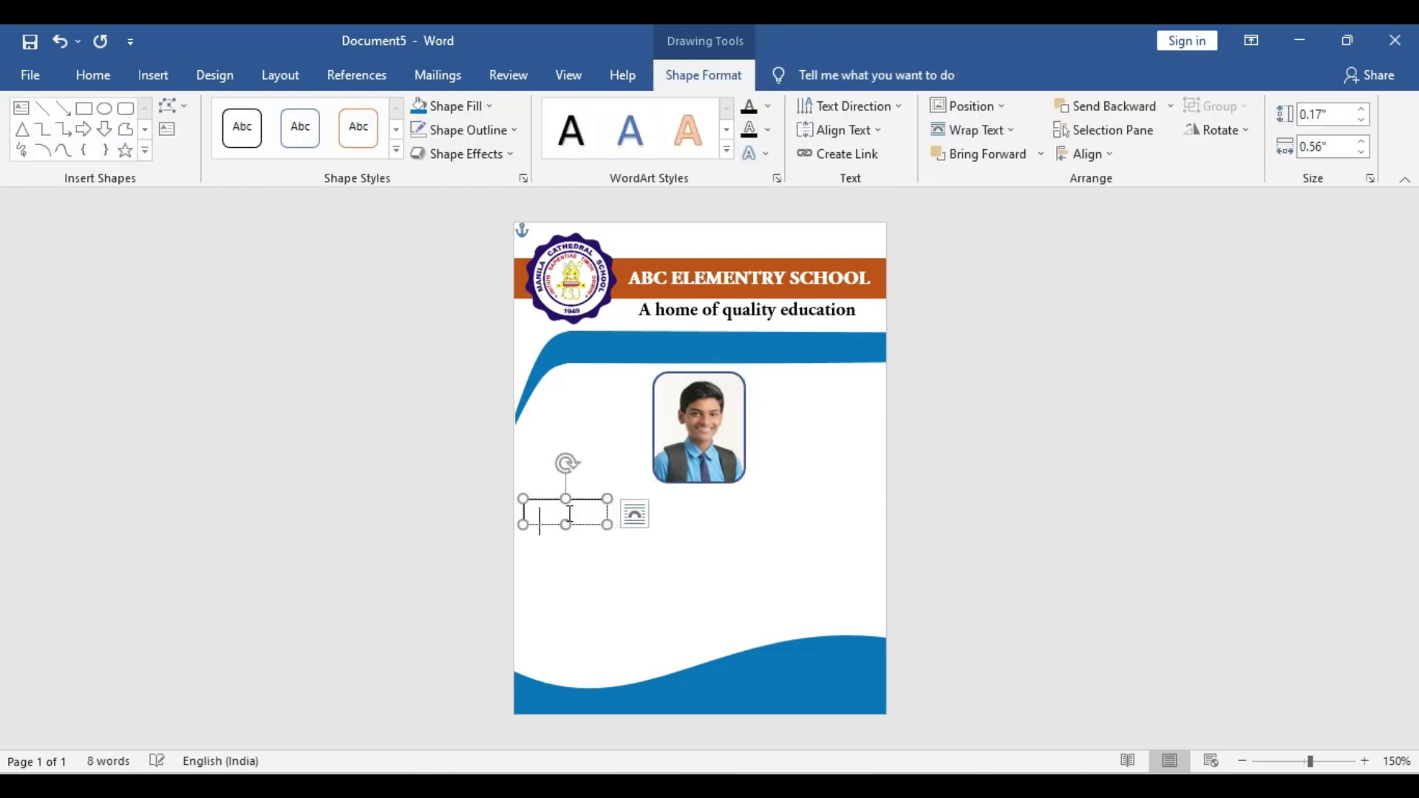
key(alt+shift)
drag(607, 525, 629, 542)
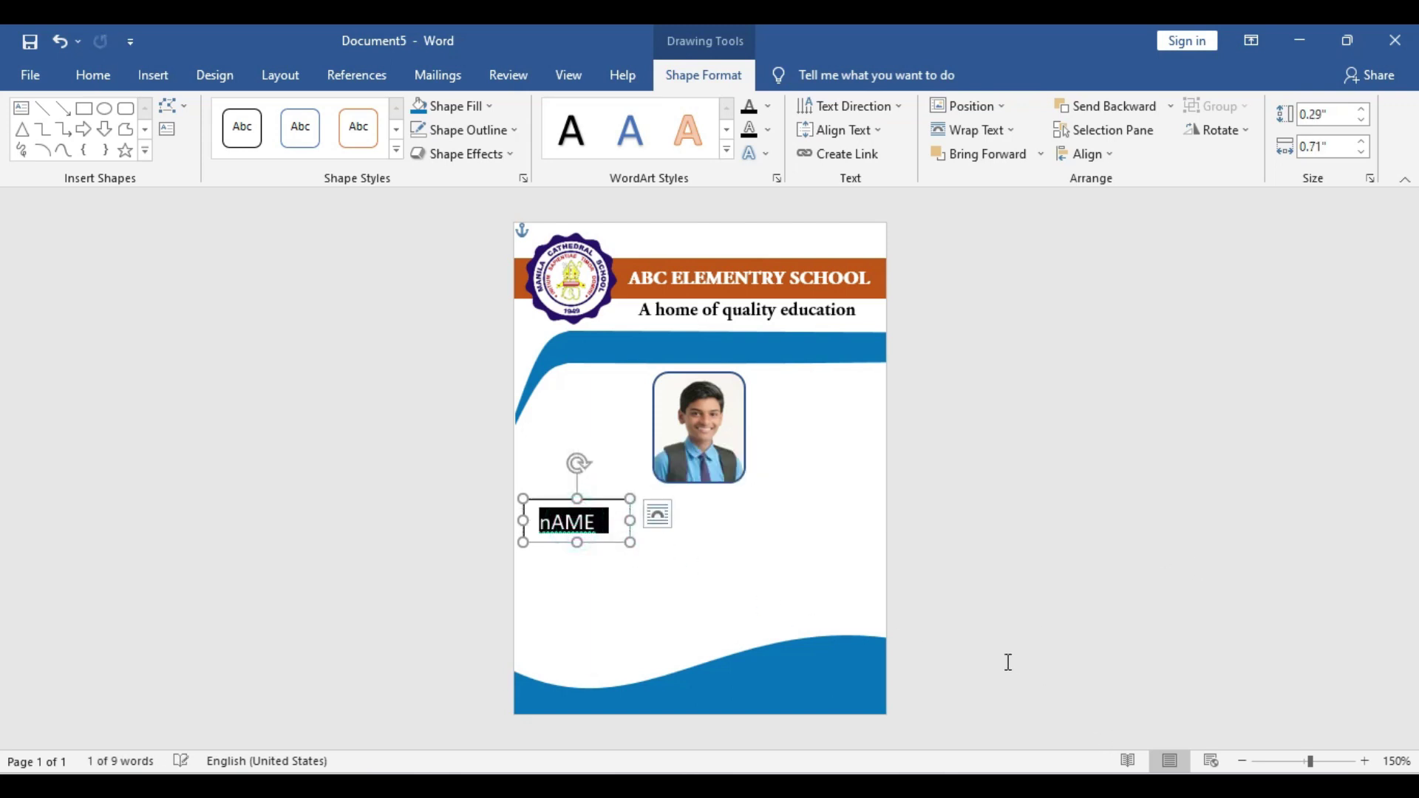
key(BackSpace)
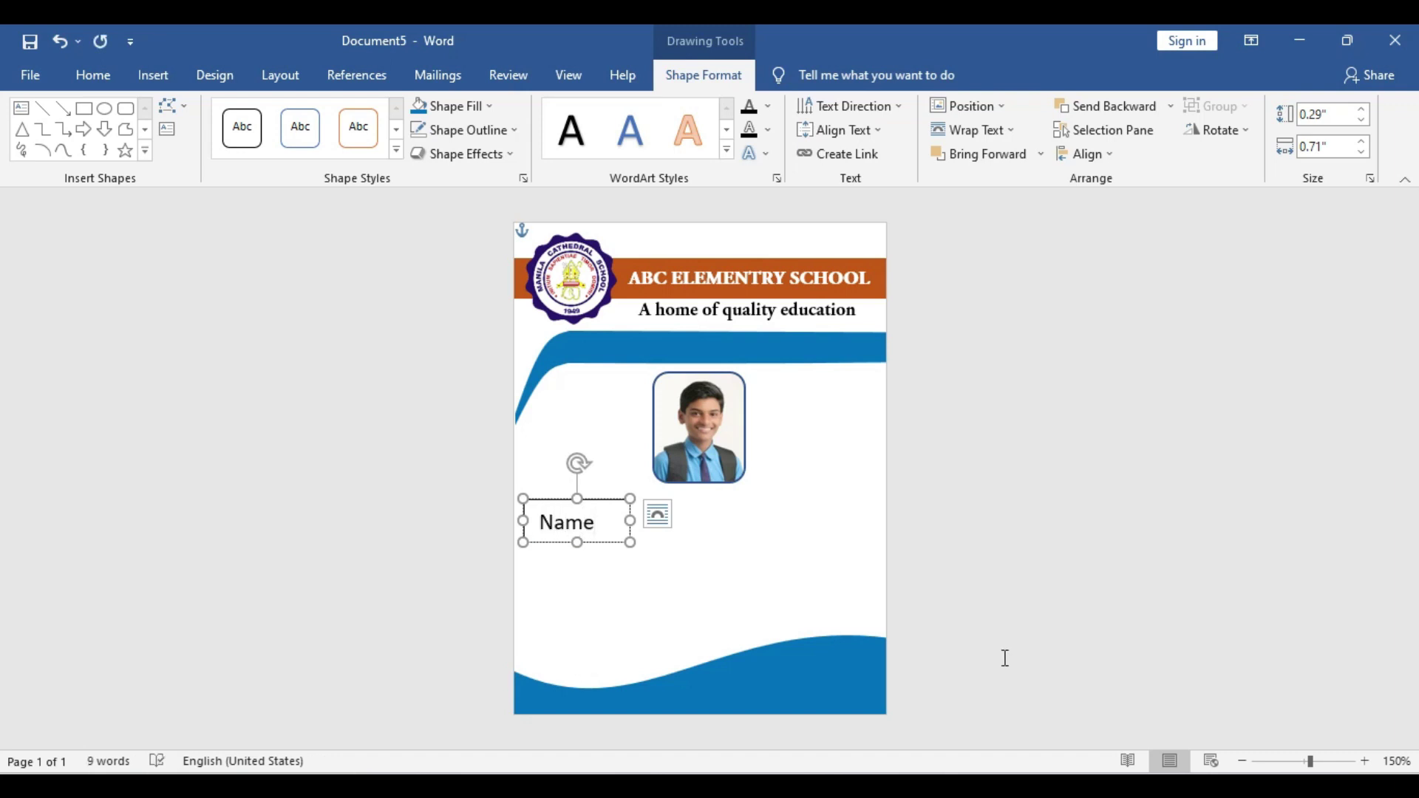
Set Name in Adobe Garamond Pro Bold at size 6 and shrink its box
double_click(575, 526)
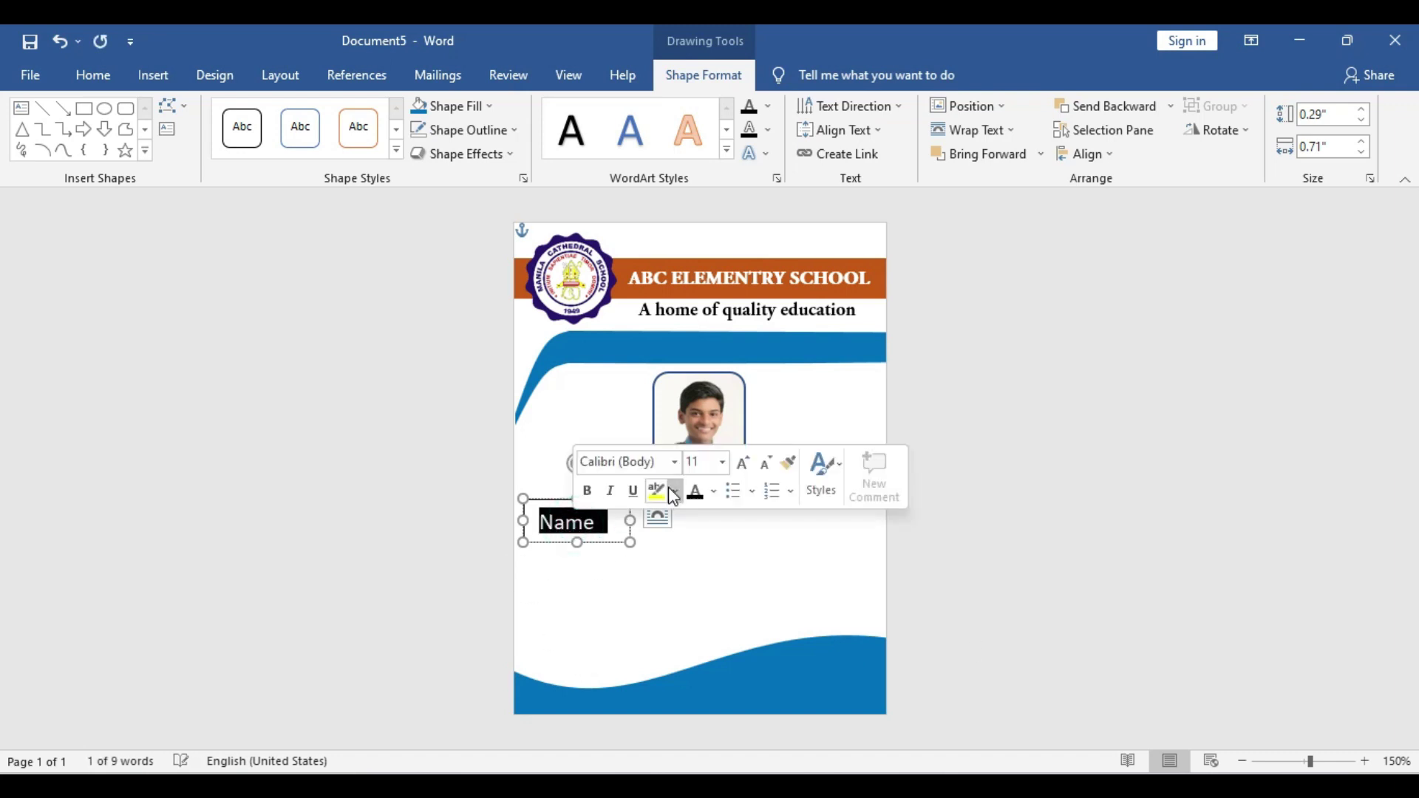
click(674, 464)
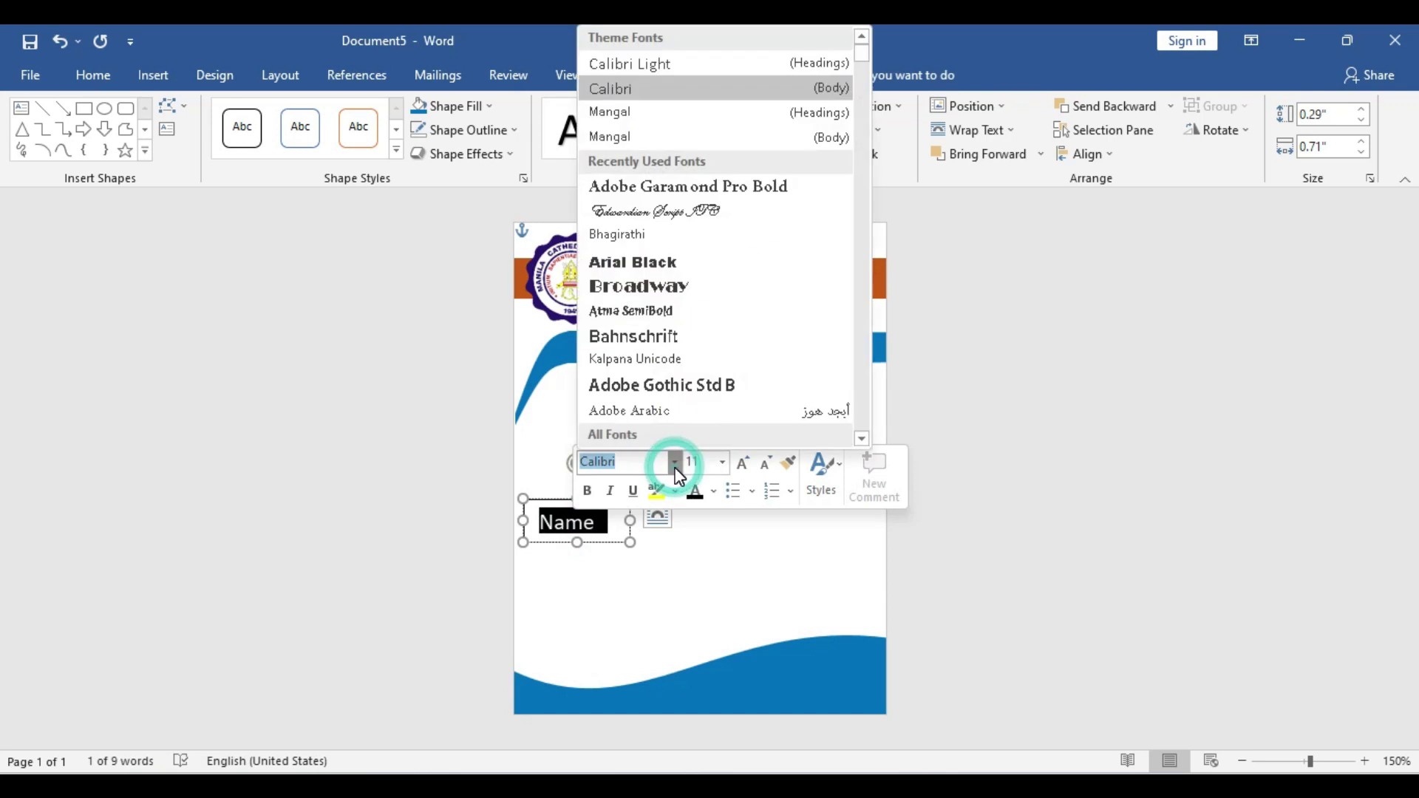
click(684, 186)
mouse_move(573, 519)
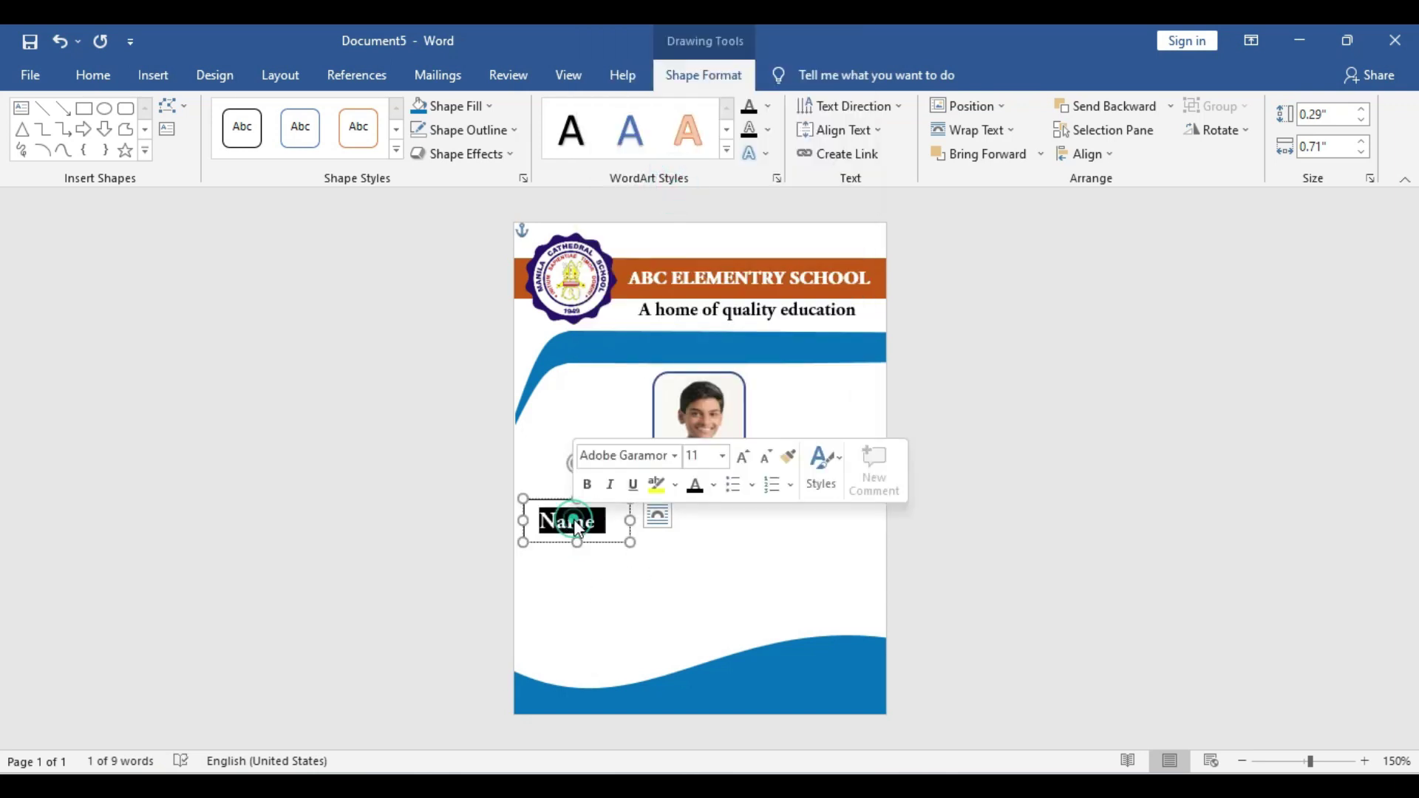
click(708, 452)
text(6)
key(Return)
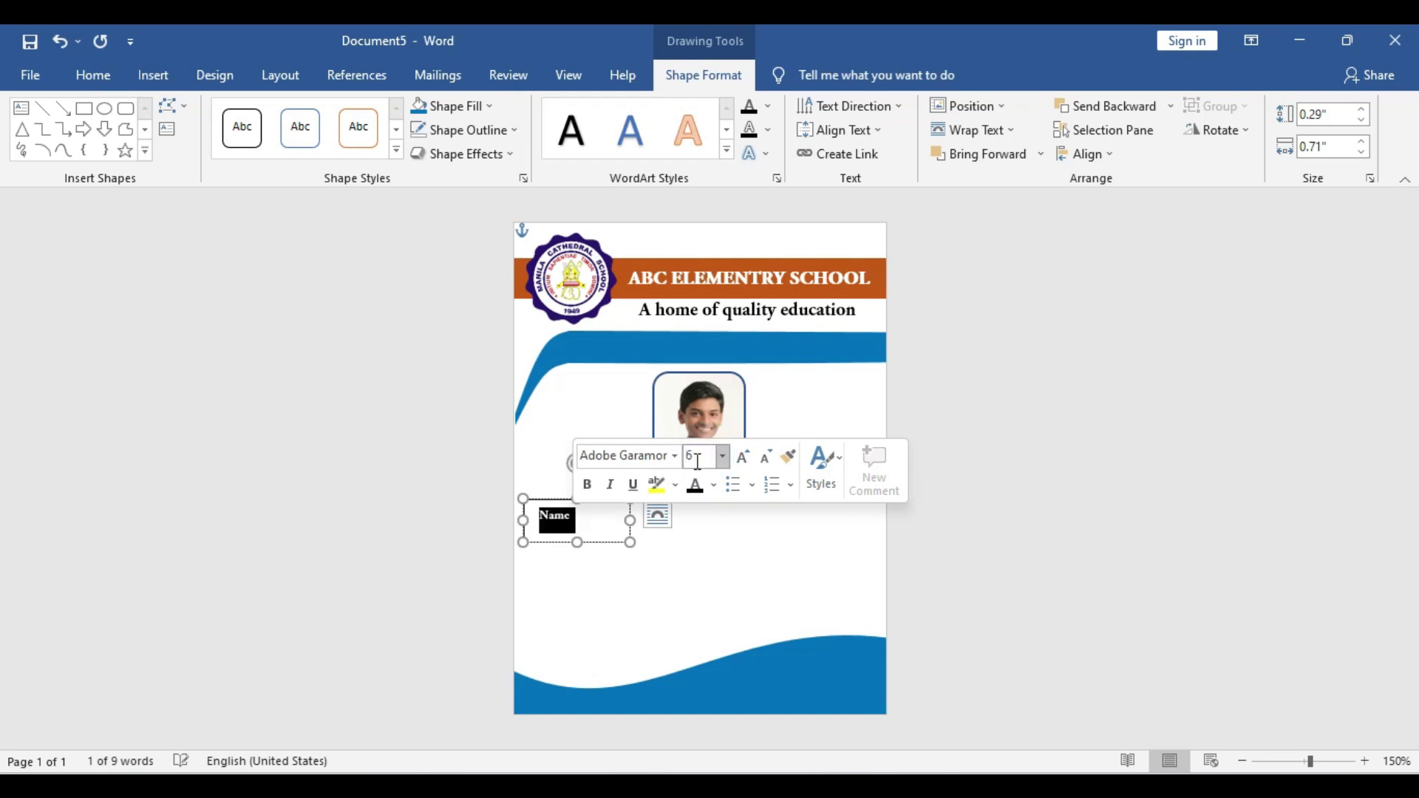
drag(630, 543, 585, 527)
Change the Name label's size to 72 and enlarge its text box
double_click(555, 515)
click(681, 453)
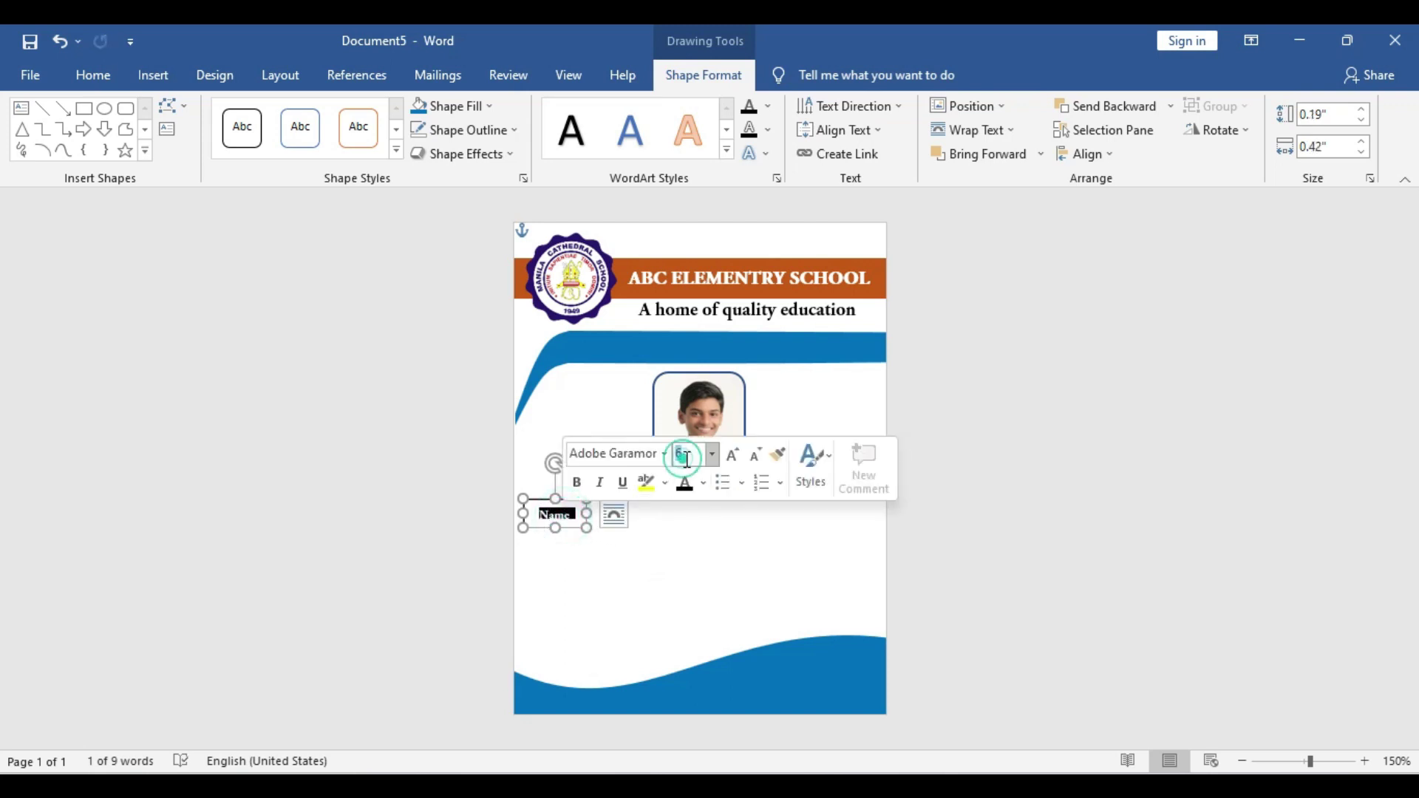
text(72)
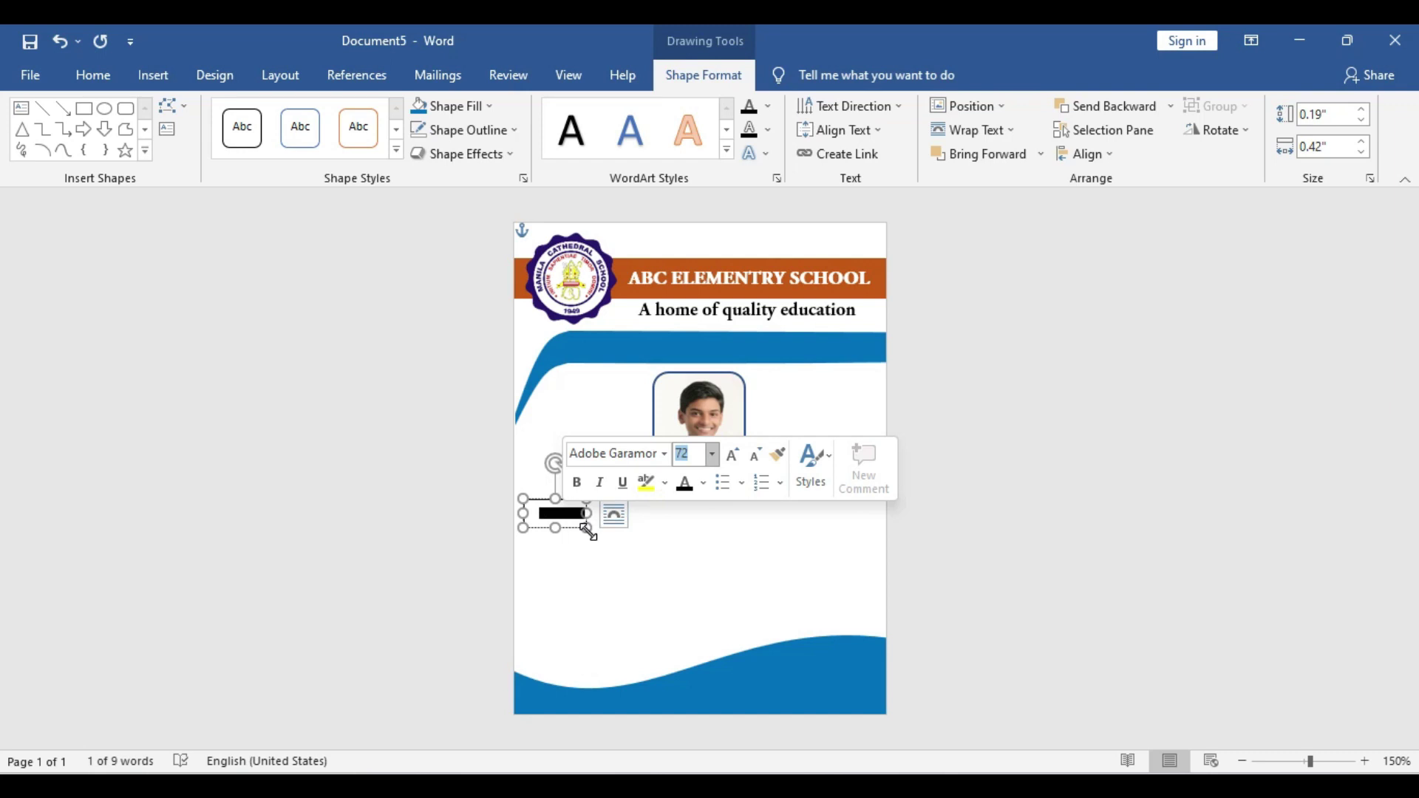
drag(587, 527, 648, 543)
double_click(576, 516)
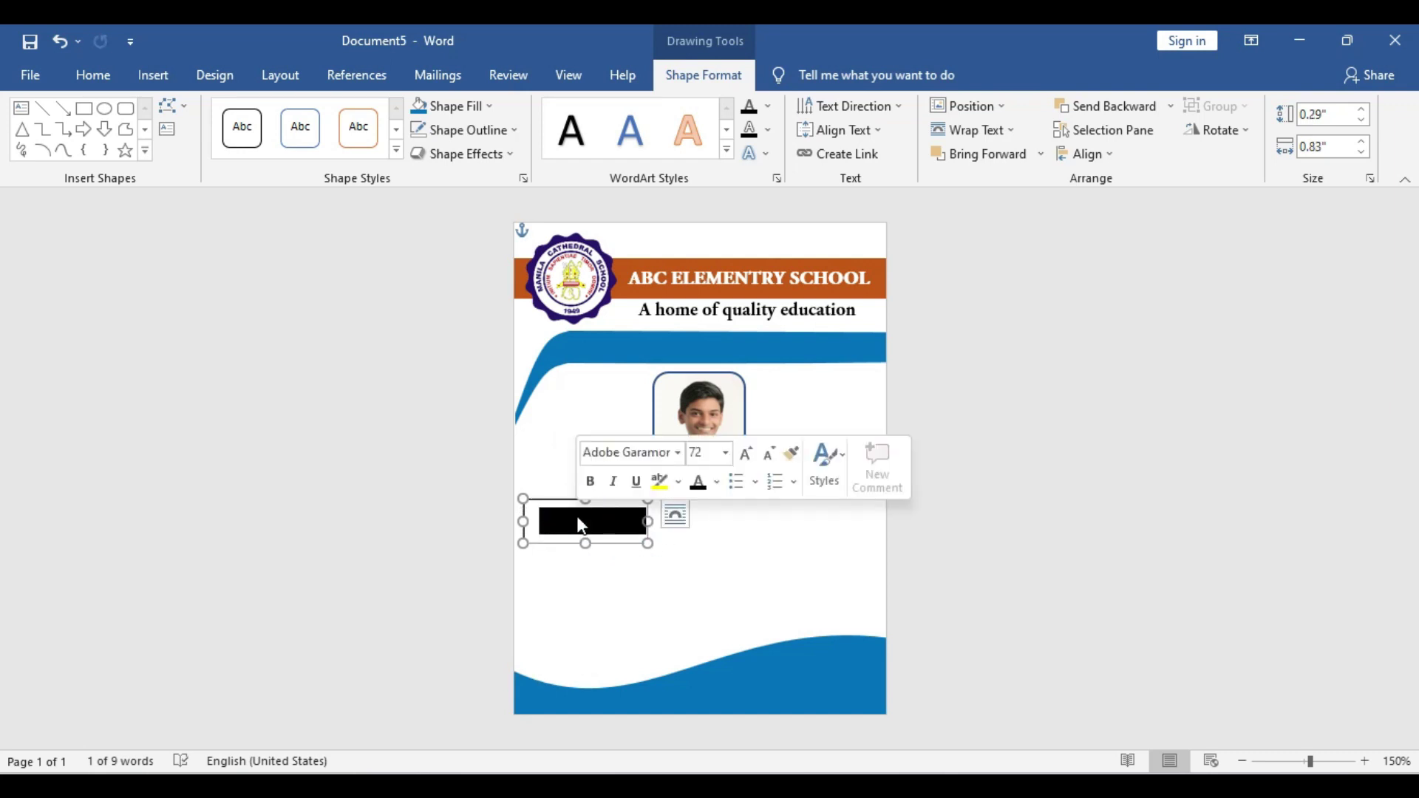
right_click(620, 521)
key(Escape)
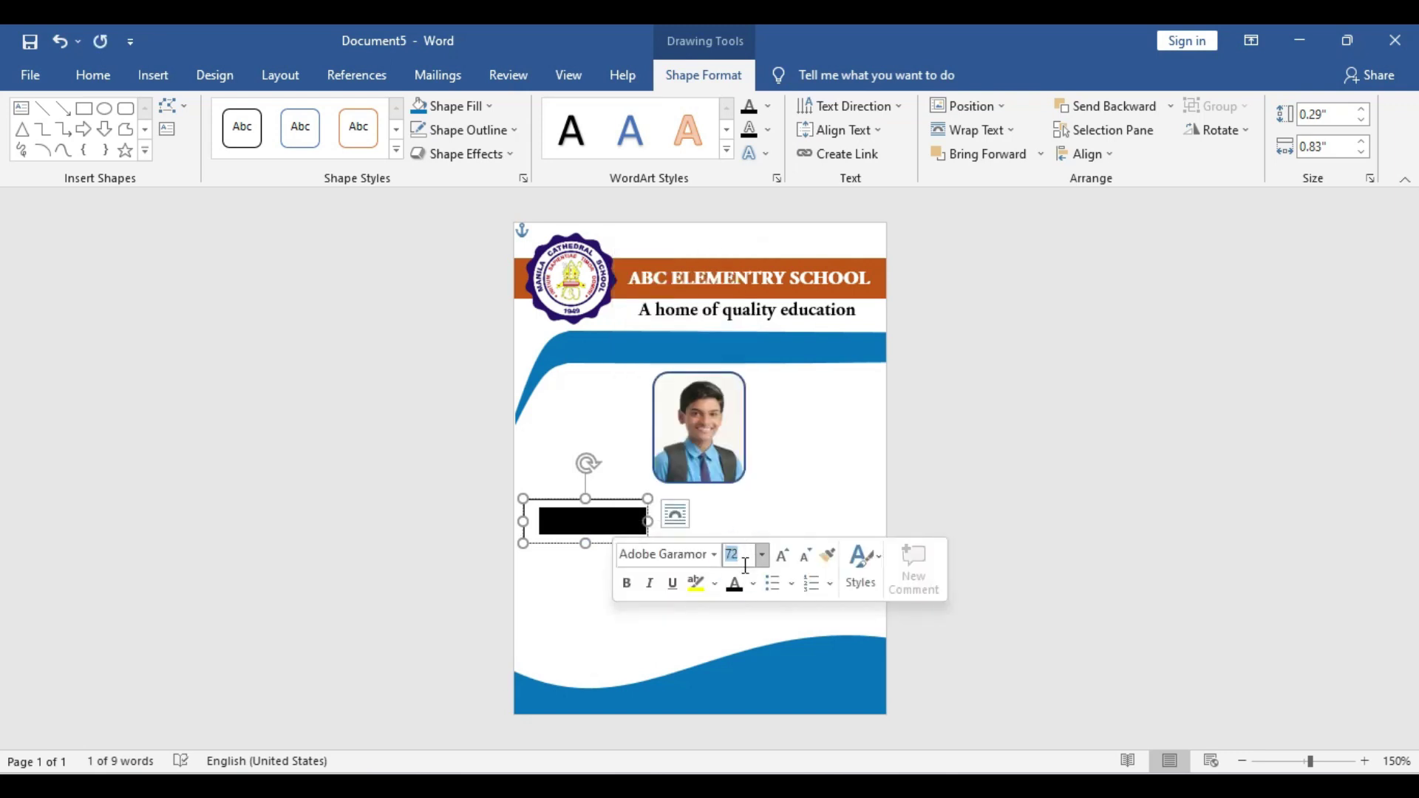
Copy the Name box below, remove its outline, and relabel it Father's Name
drag(648, 543, 577, 569)
click(450, 106)
click(466, 330)
click(465, 129)
click(473, 352)
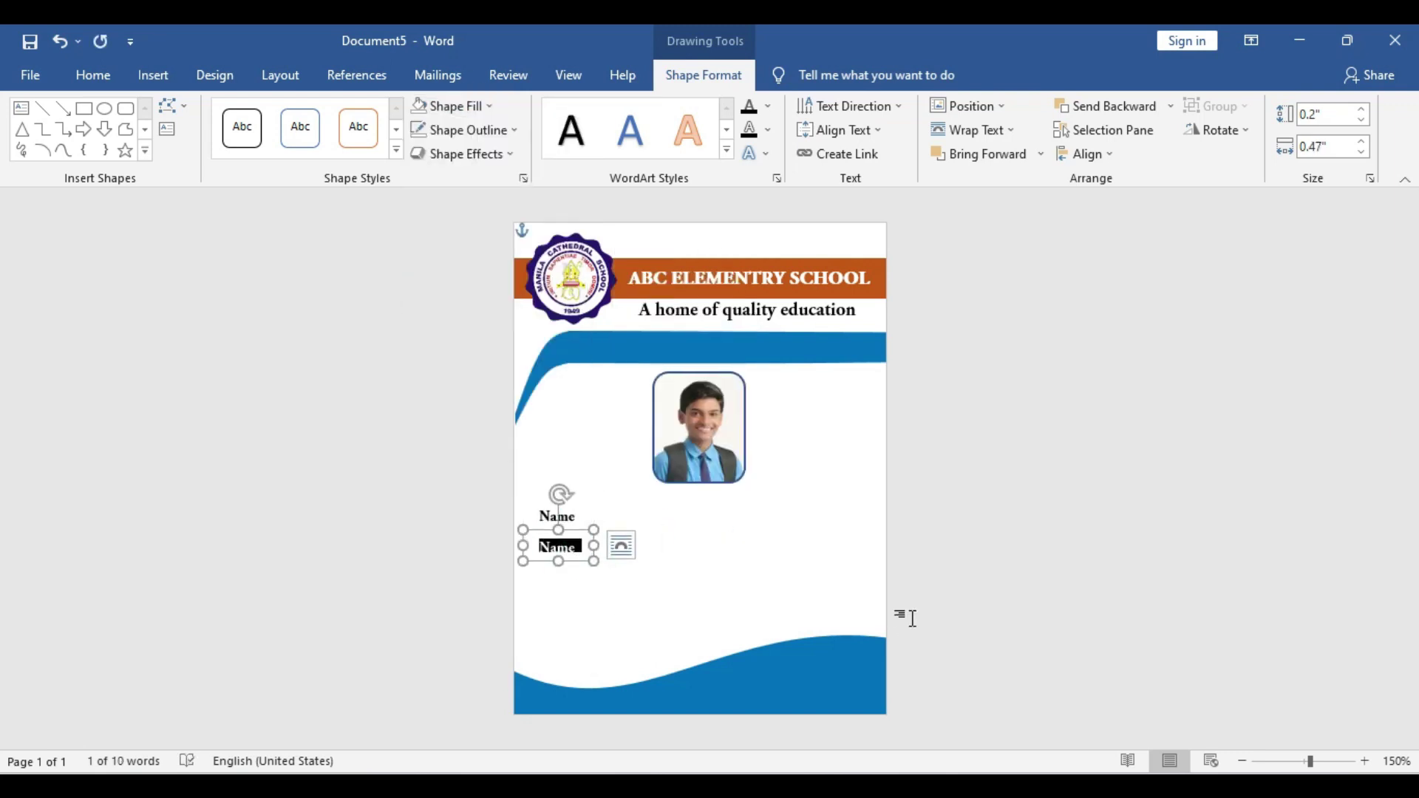
text(Father's Name)
drag(594, 546, 622, 651)
Add copied labels ID No., Date of Birth, Blood Group, Phone and Address
text(ID No.)
text(Date Of Birth)
triple_click(612, 600)
text(Blood Group)
triple_click(584, 611)
text(Phone)
triple_click(583, 630)
text(Address)
Pick the straight Line shape from the Insert shapes gallery
click(153, 74)
click(278, 105)
click(255, 148)
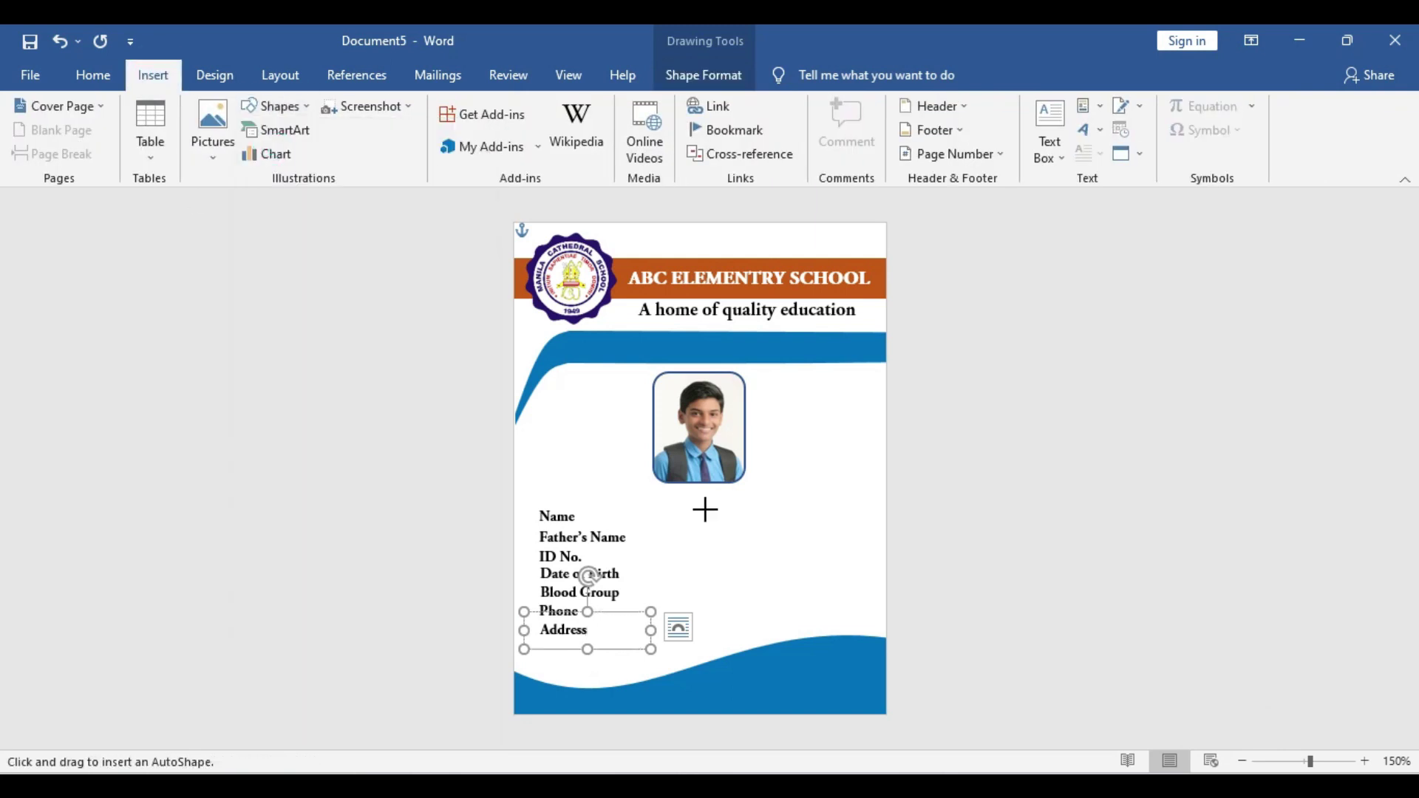
Draw guide lines and place a 'Name Surname' value box beside the Name label
drag(674, 428, 674, 695)
mouse_move(584, 647)
mouse_down()
mouse_move(628, 668)
mouse_move(745, 528)
mouse_up()
scroll(745, 529, up, 17)
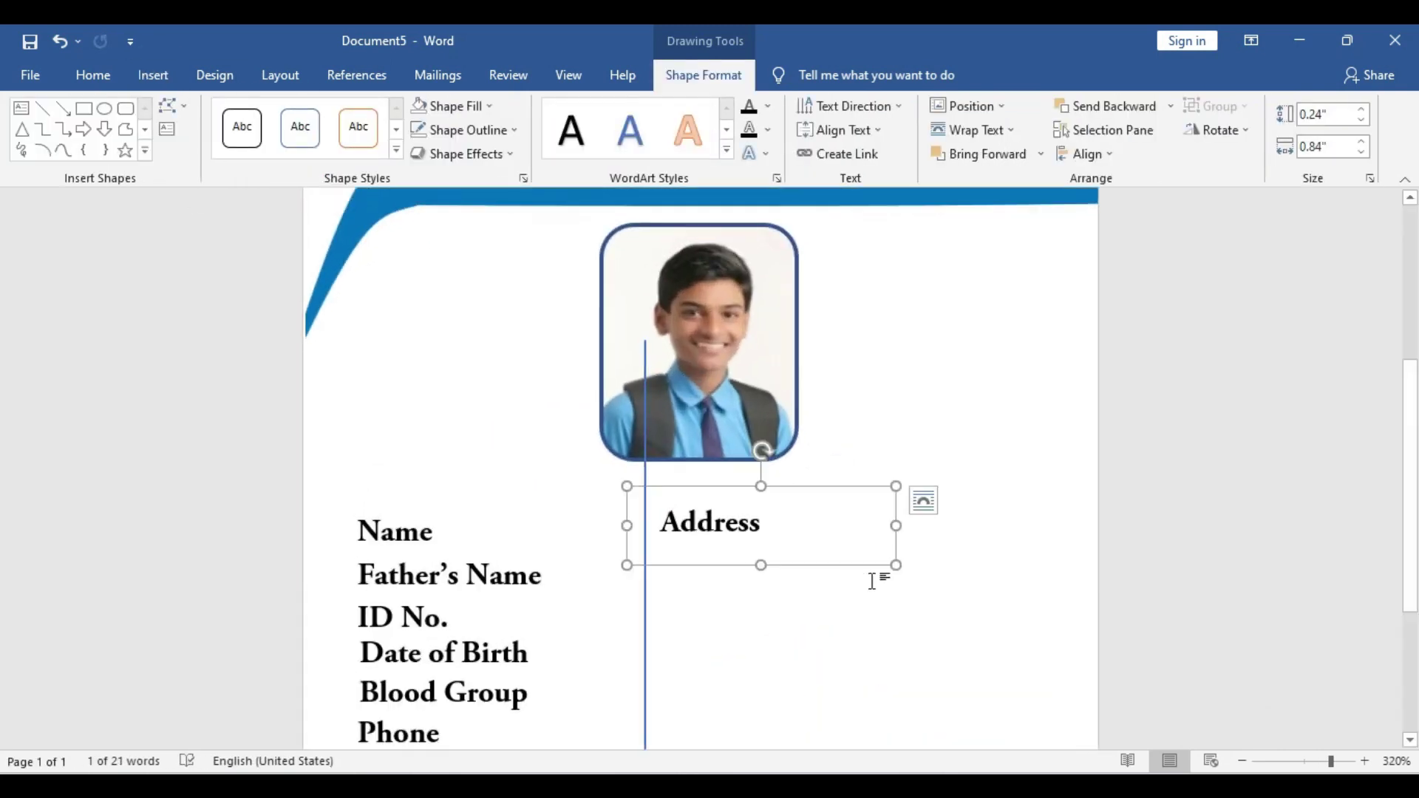
click(153, 74)
click(278, 104)
click(42, 108)
drag(334, 542, 1095, 542)
double_click(710, 525)
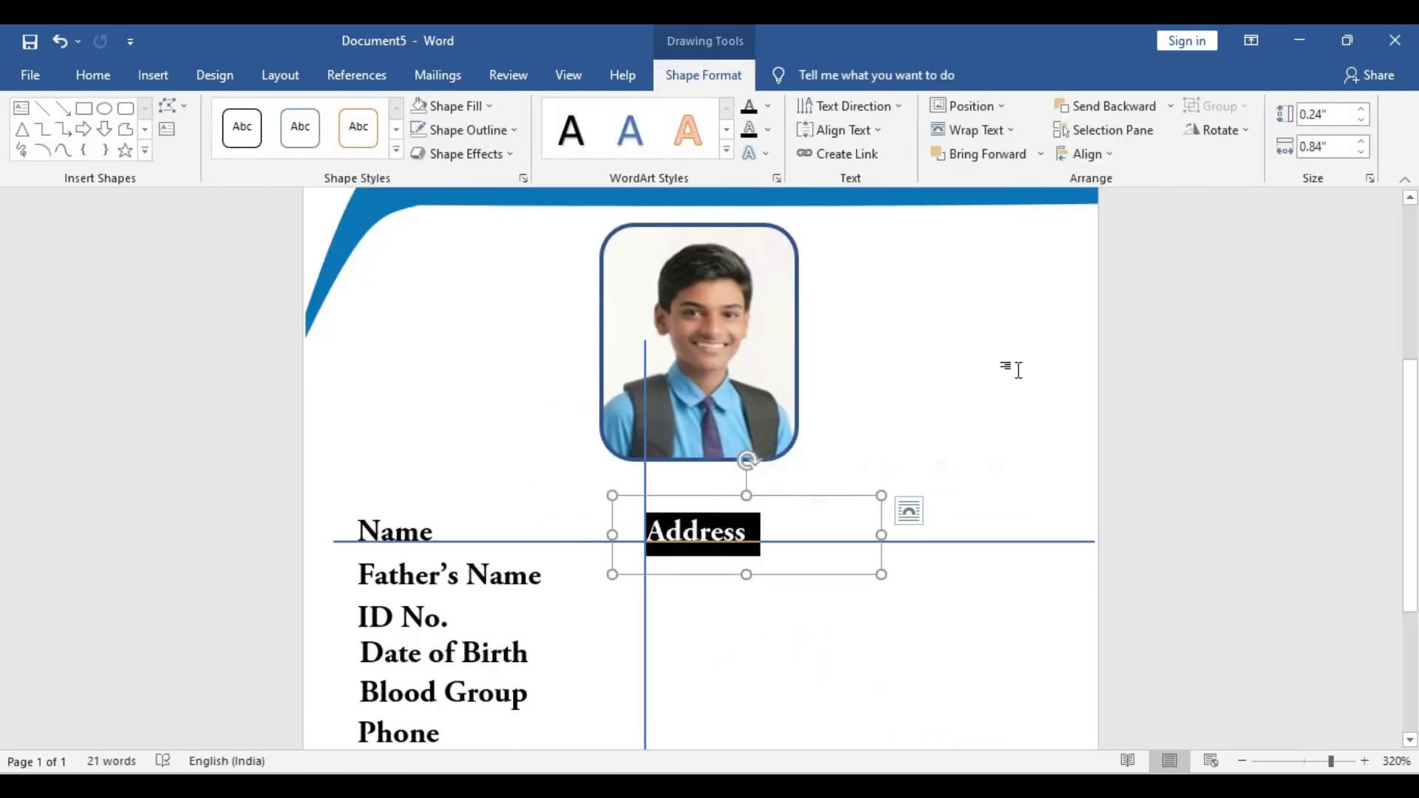
text(Name Surname)
Copy the value box down to the ID No. row and enter 123456
drag(855, 507, 1004, 584)
drag(878, 626, 824, 617)
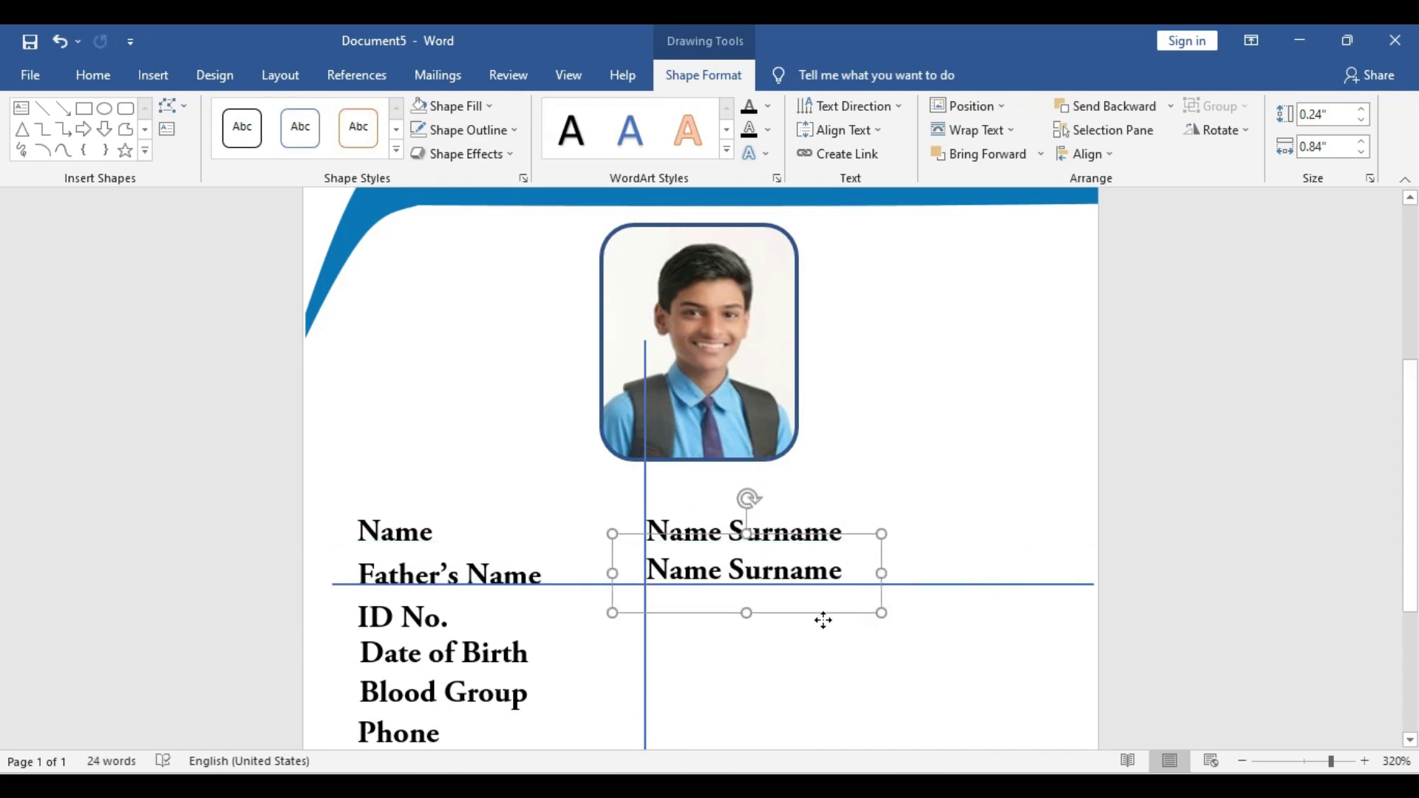
drag(918, 586, 918, 628)
drag(804, 618, 779, 659)
text(123456)
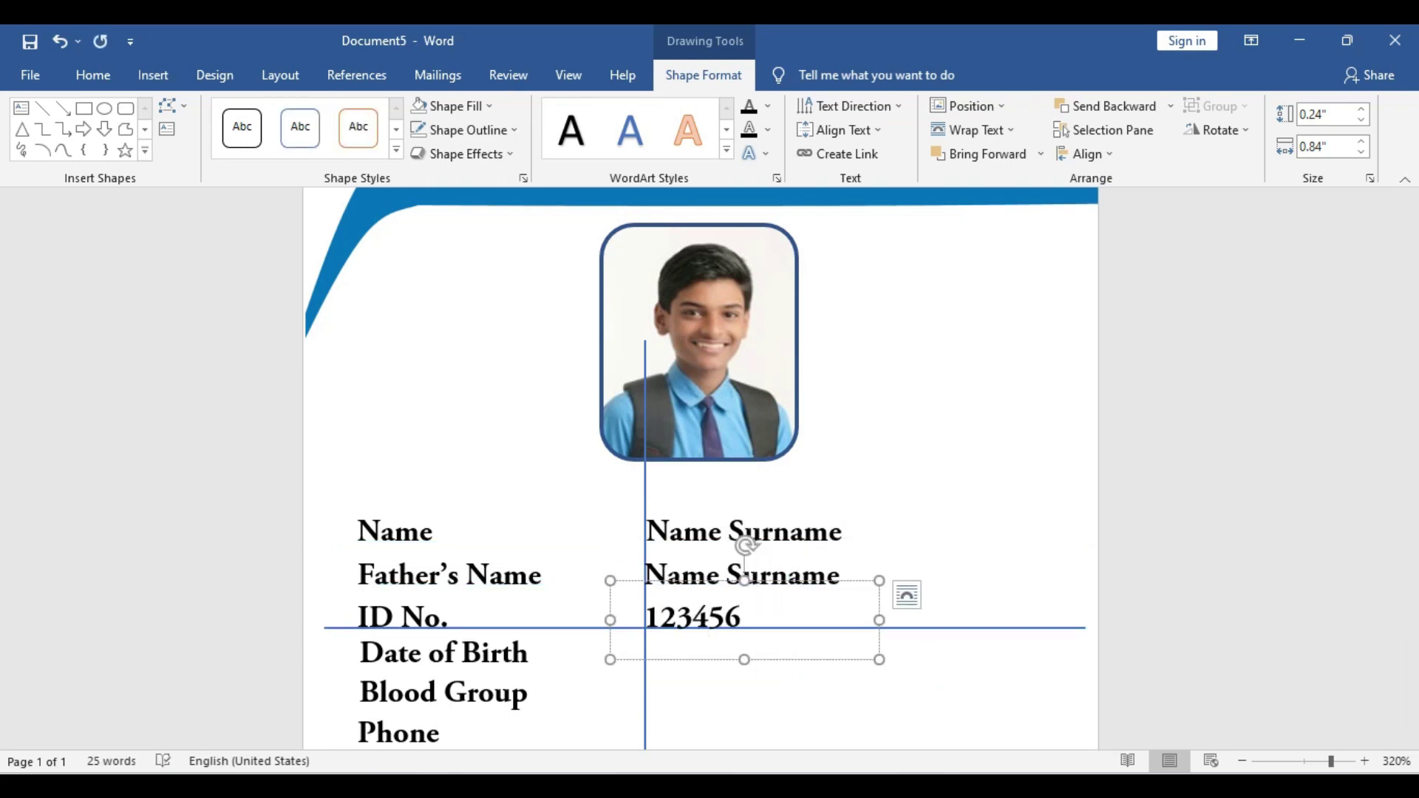
Add the date of birth value 01.03.2015 beside Date of Birth
drag(963, 627, 966, 662)
drag(761, 659, 761, 695)
double_click(691, 654)
text(01.03.2000)
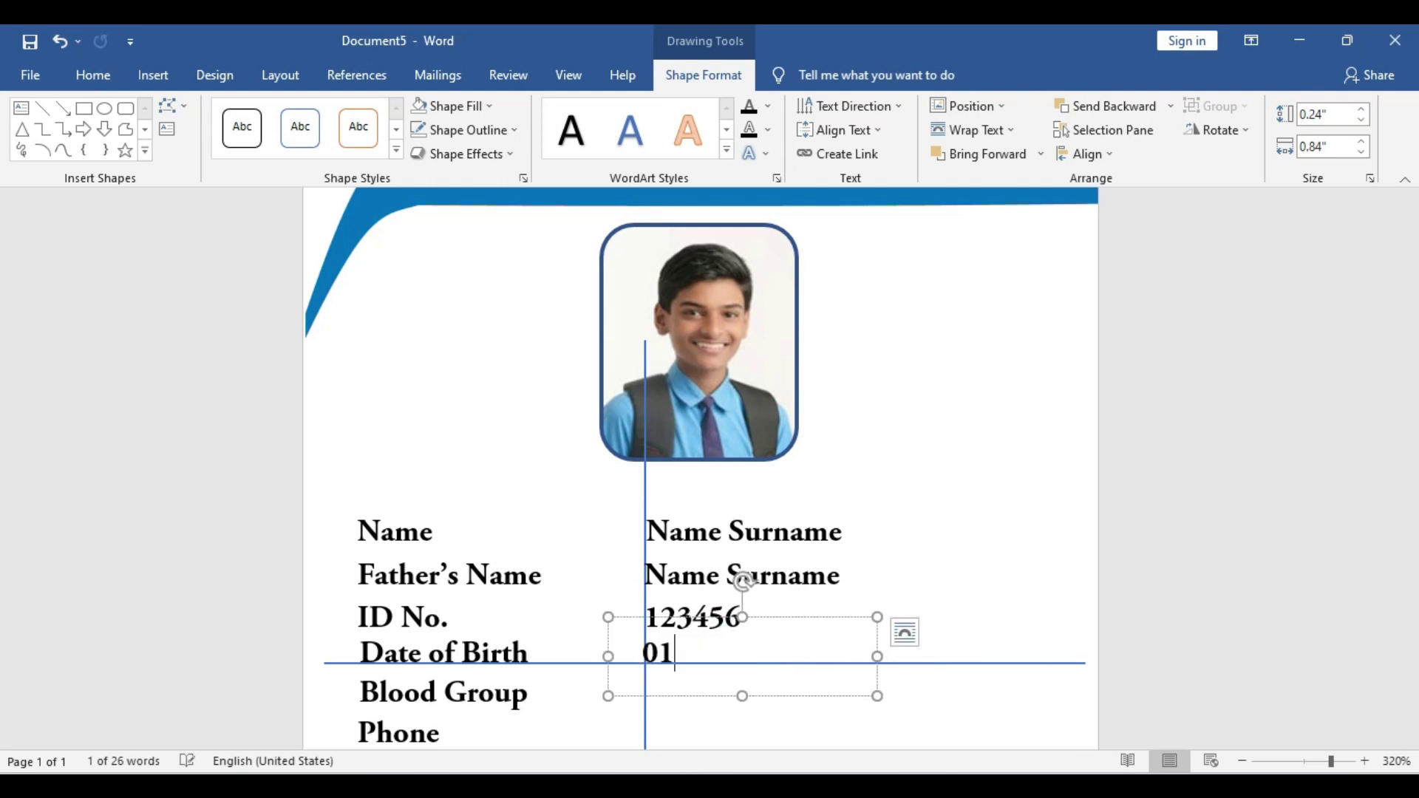
scroll(564, 402, down, 3)
key(BackSpace)
key(BackSpace)
text(15)
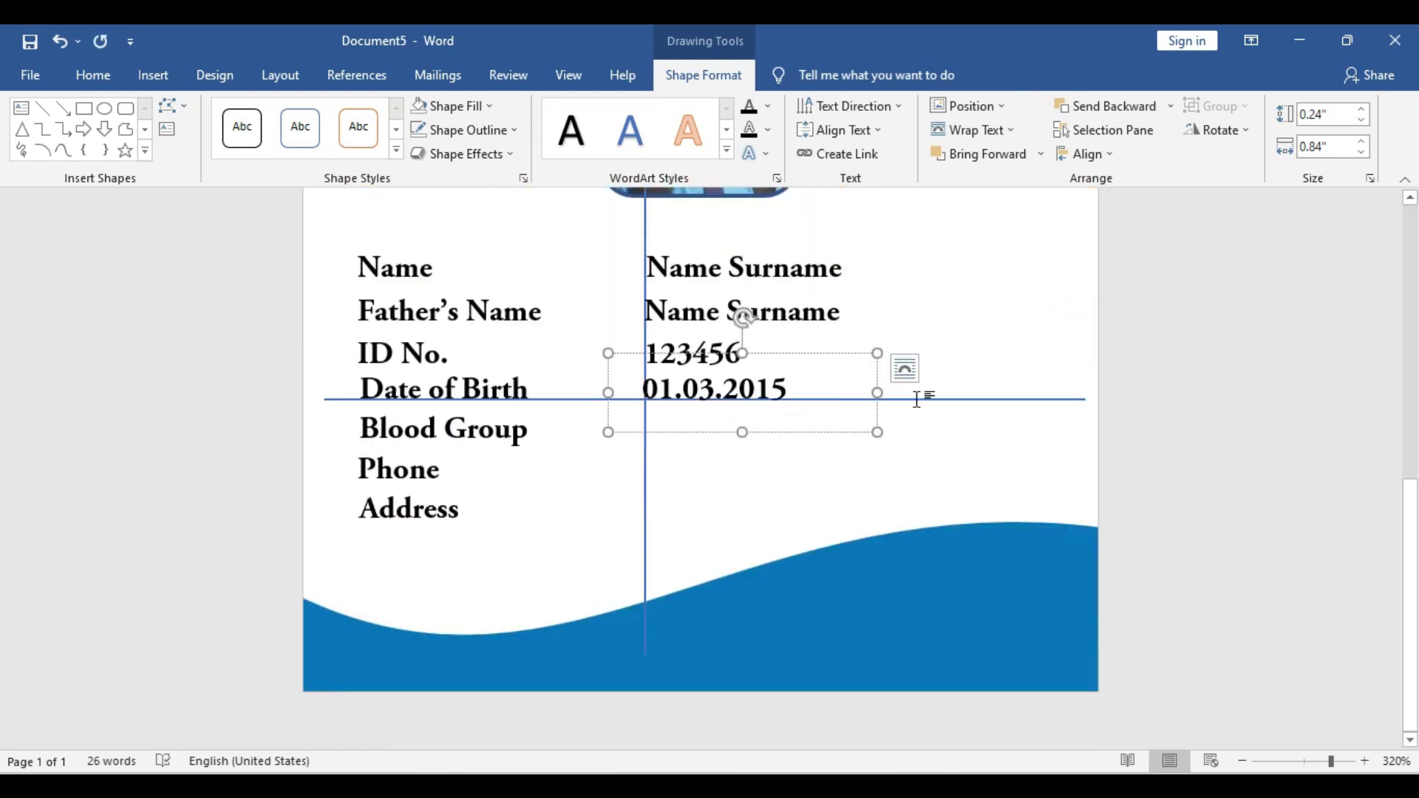
Add the blood group value A+ beside Blood Group
drag(916, 399, 928, 444)
click(792, 431)
drag(792, 431, 772, 473)
double_click(728, 431)
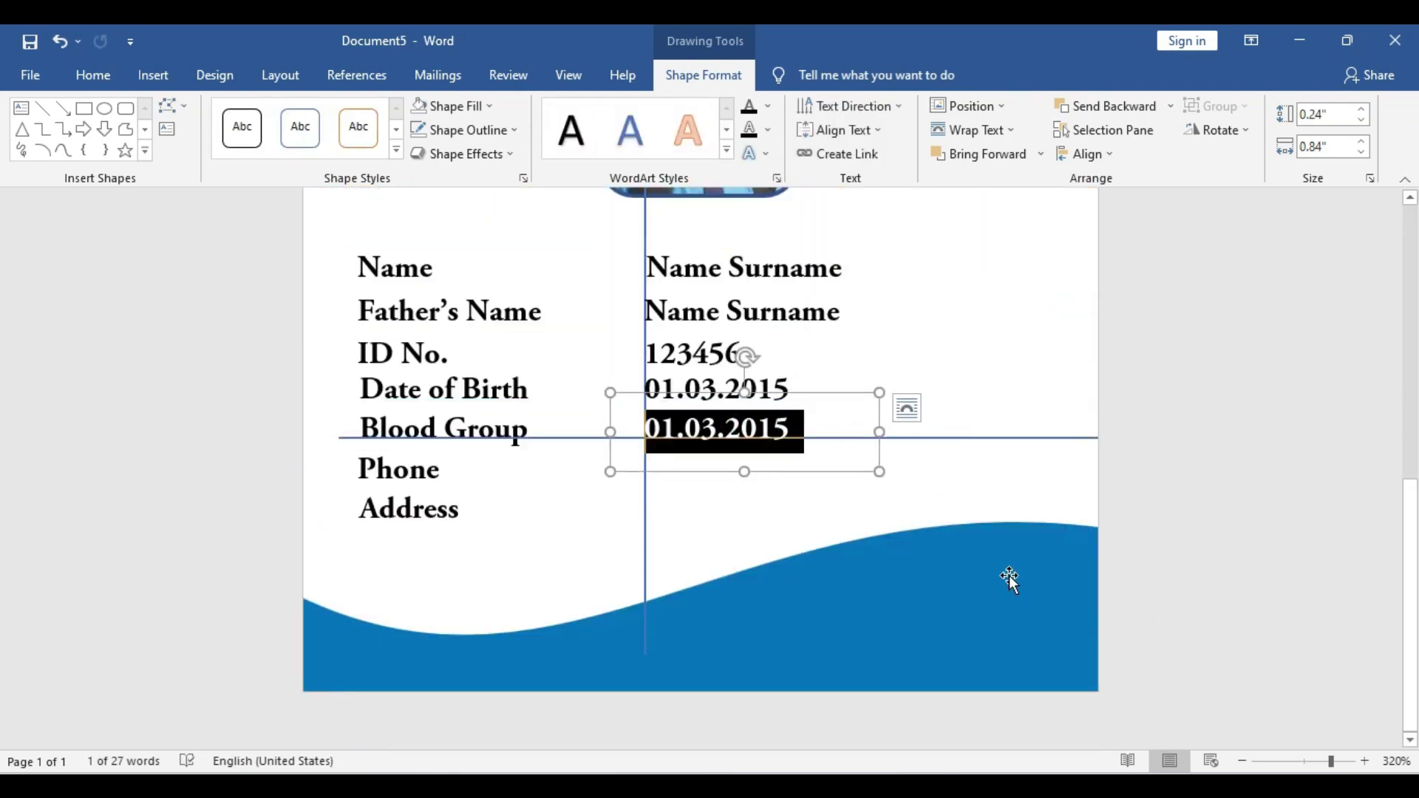
text(A+)
click(456, 406)
click(739, 443)
drag(910, 439, 913, 480)
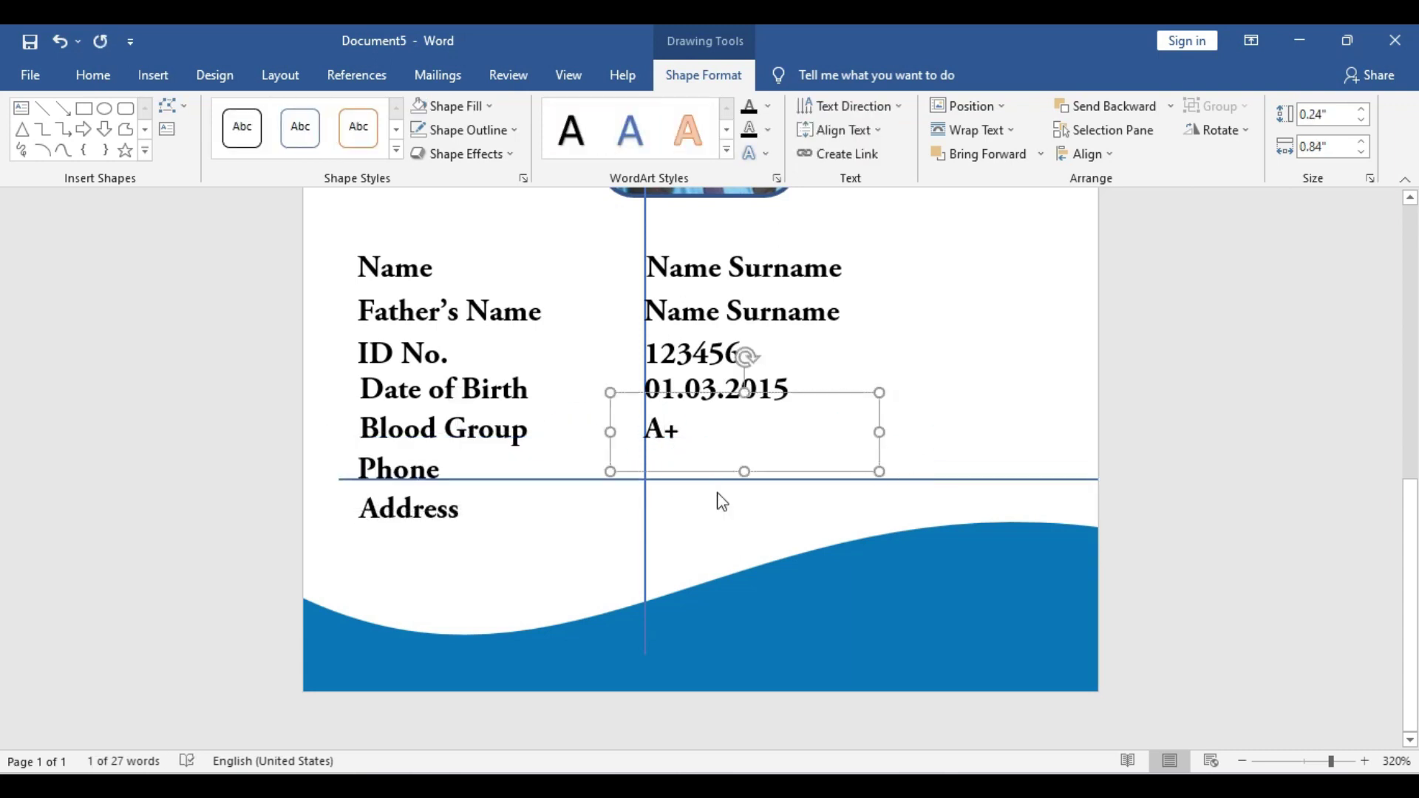
drag(722, 473, 724, 514)
double_click(662, 470)
text(0123 4567)
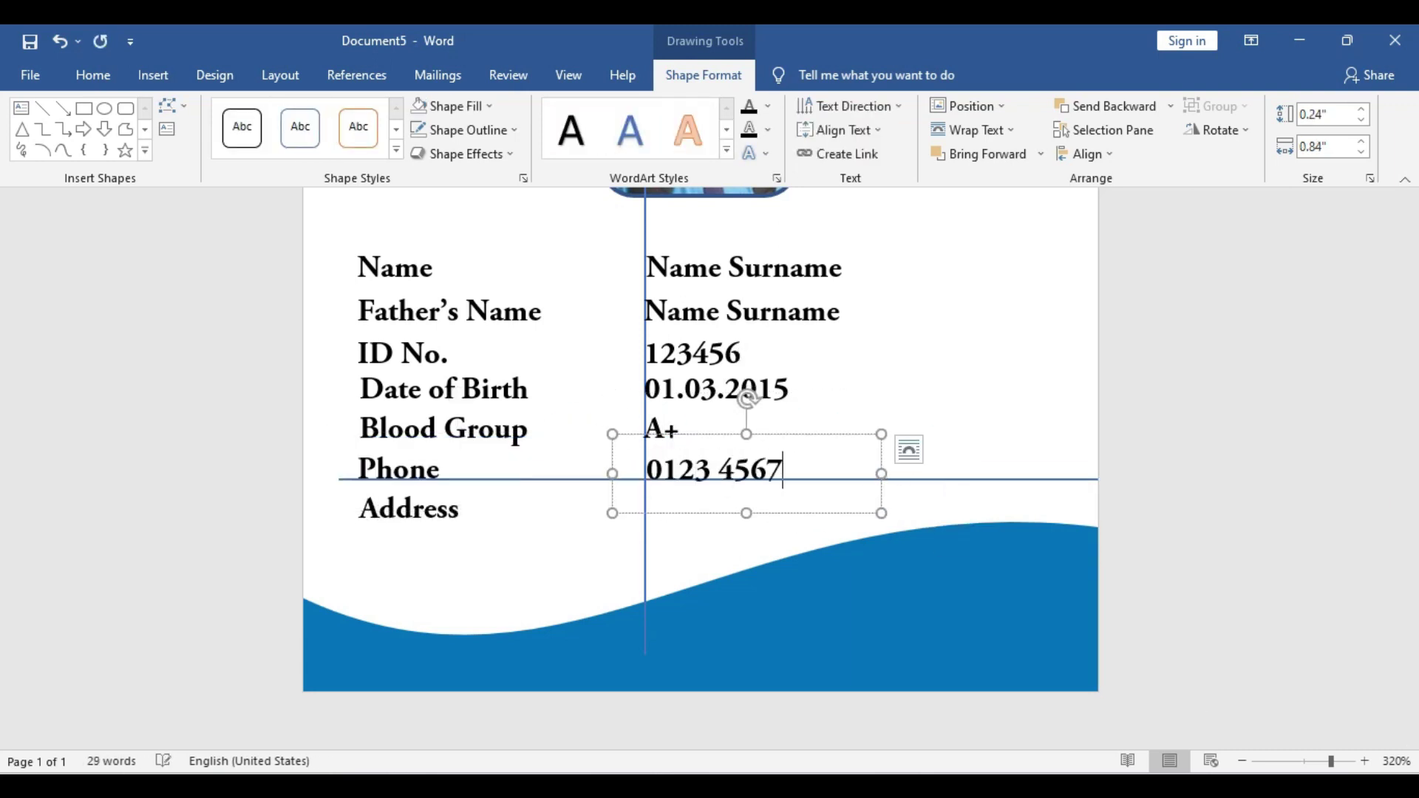
text( 89)
Add the street address ending in Kolkata, 711107 beside Address, widening its box
click(513, 481)
click(957, 480)
drag(957, 480, 957, 518)
click(836, 512)
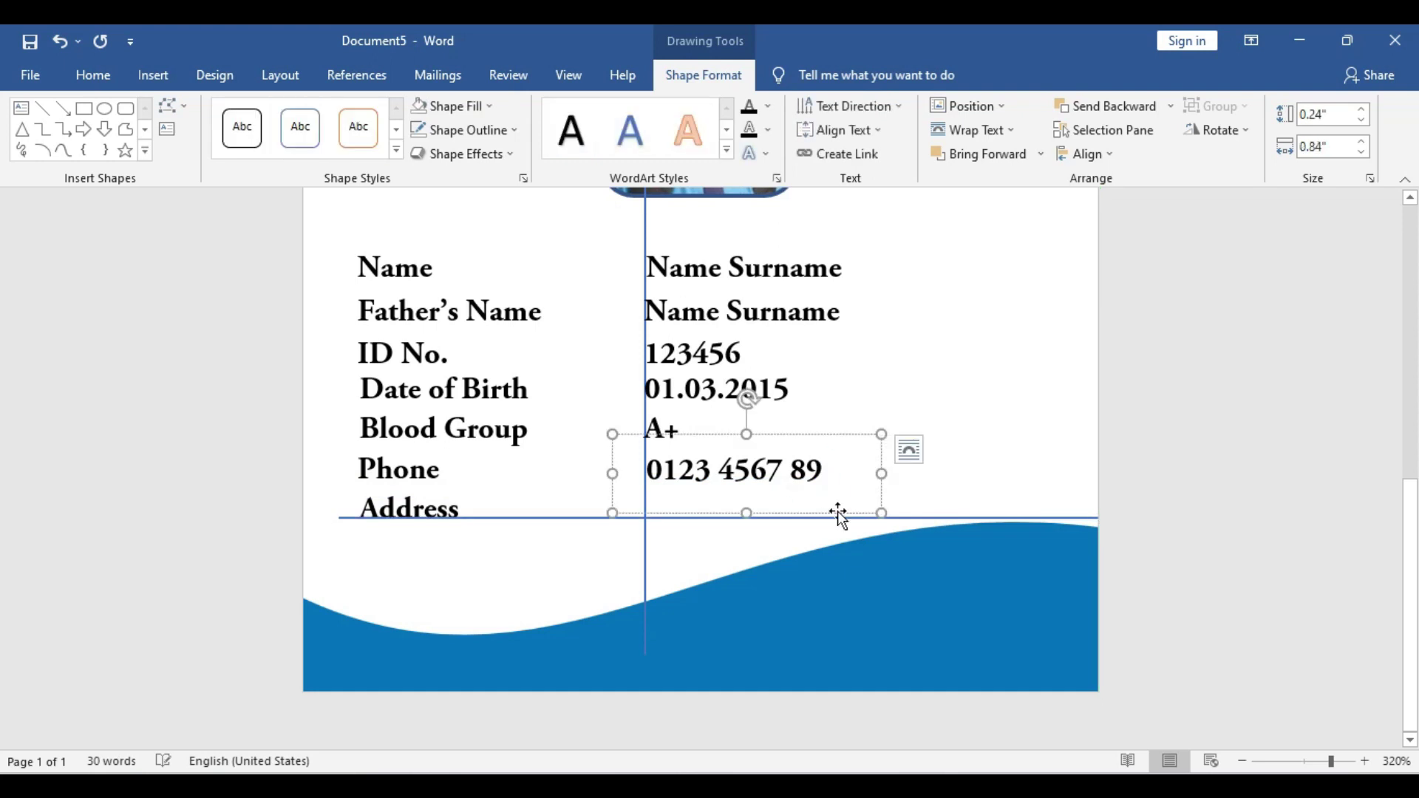
drag(836, 512, 776, 553)
triple_click(731, 510)
text(1/2 street na)
key(ctrl+Left)
key(ctrl+Left)
key(Delete)
text(S)
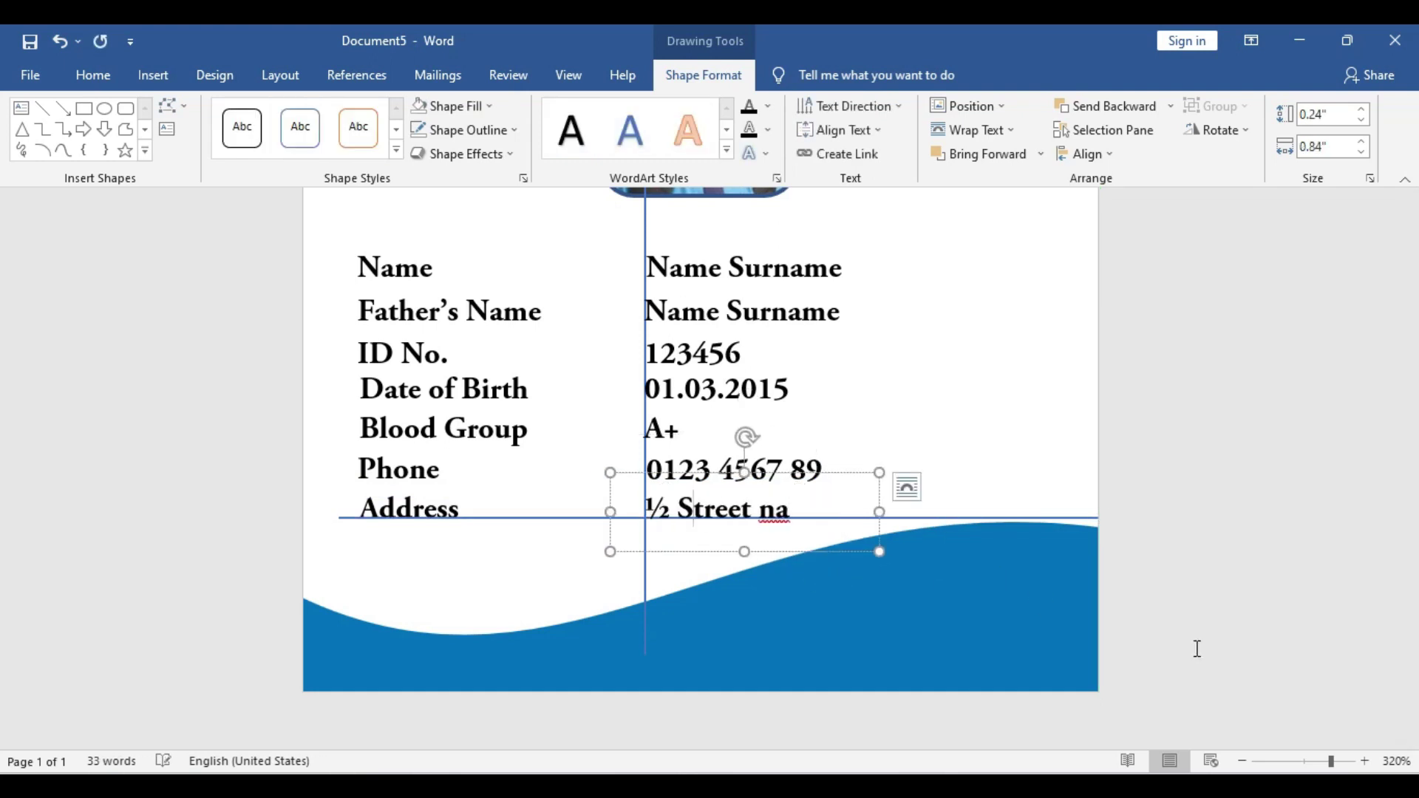
text(me,)
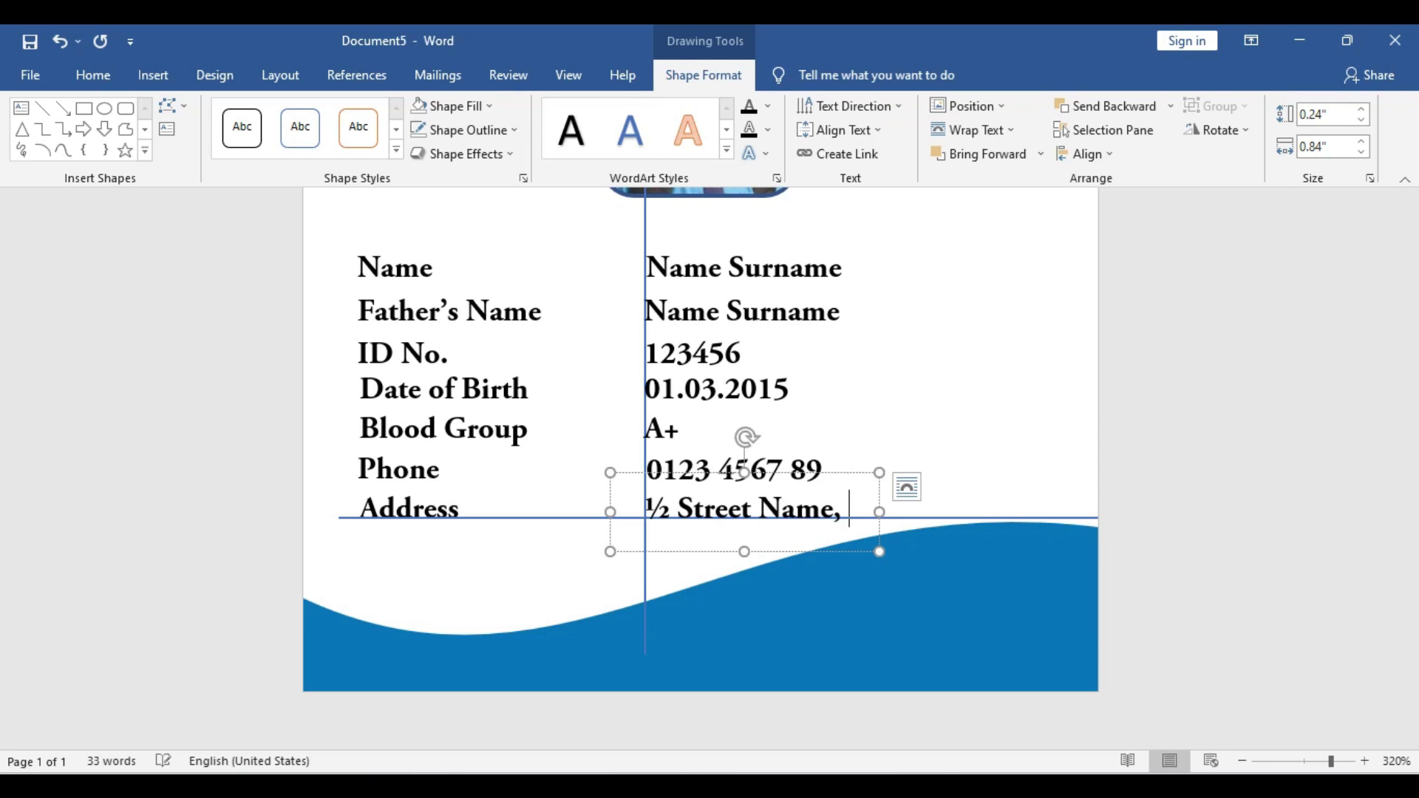
text(Kolkata,)
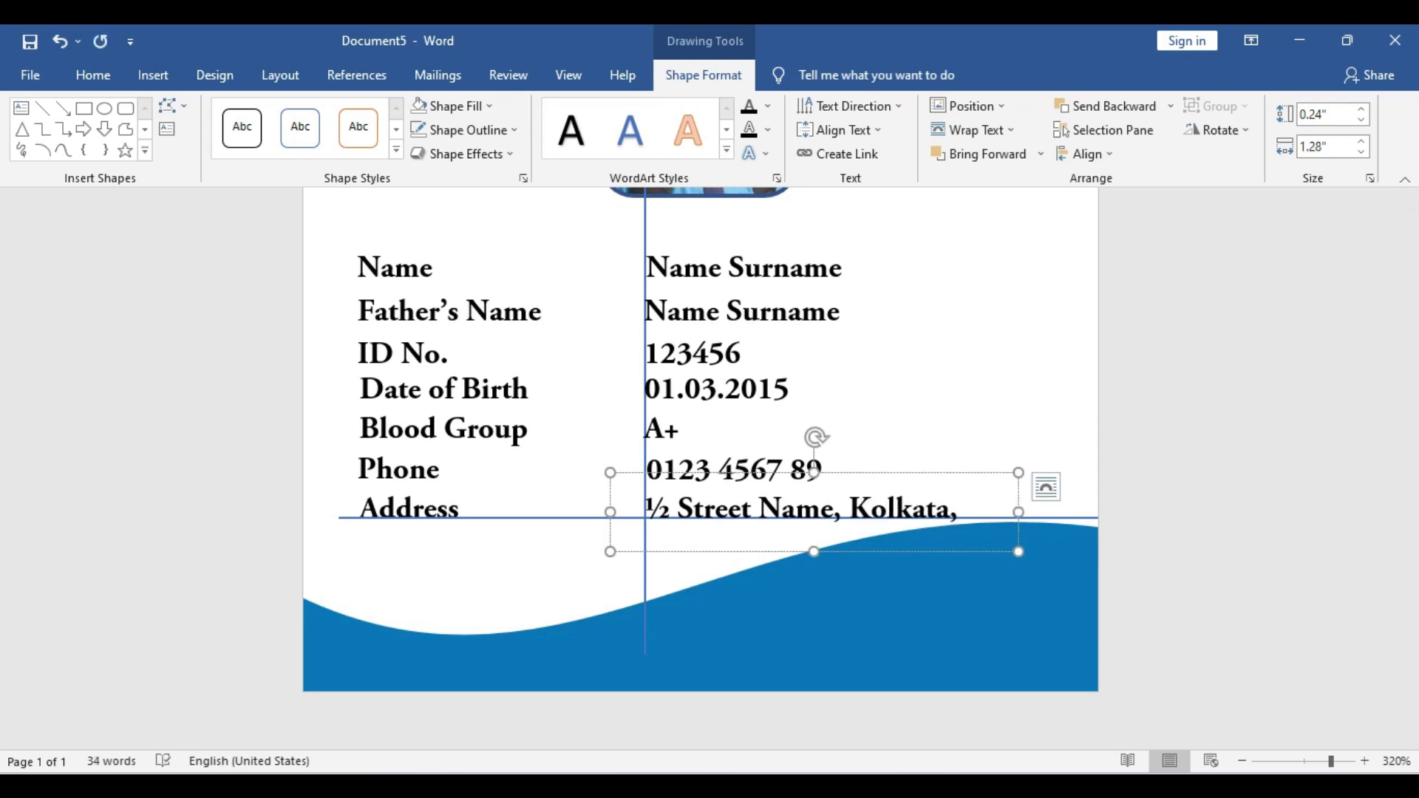
drag(1019, 512, 1088, 513)
Remove the two temporary guide lines from the card
click(1109, 562)
ctrl+scroll(1117, 507, down, 10)
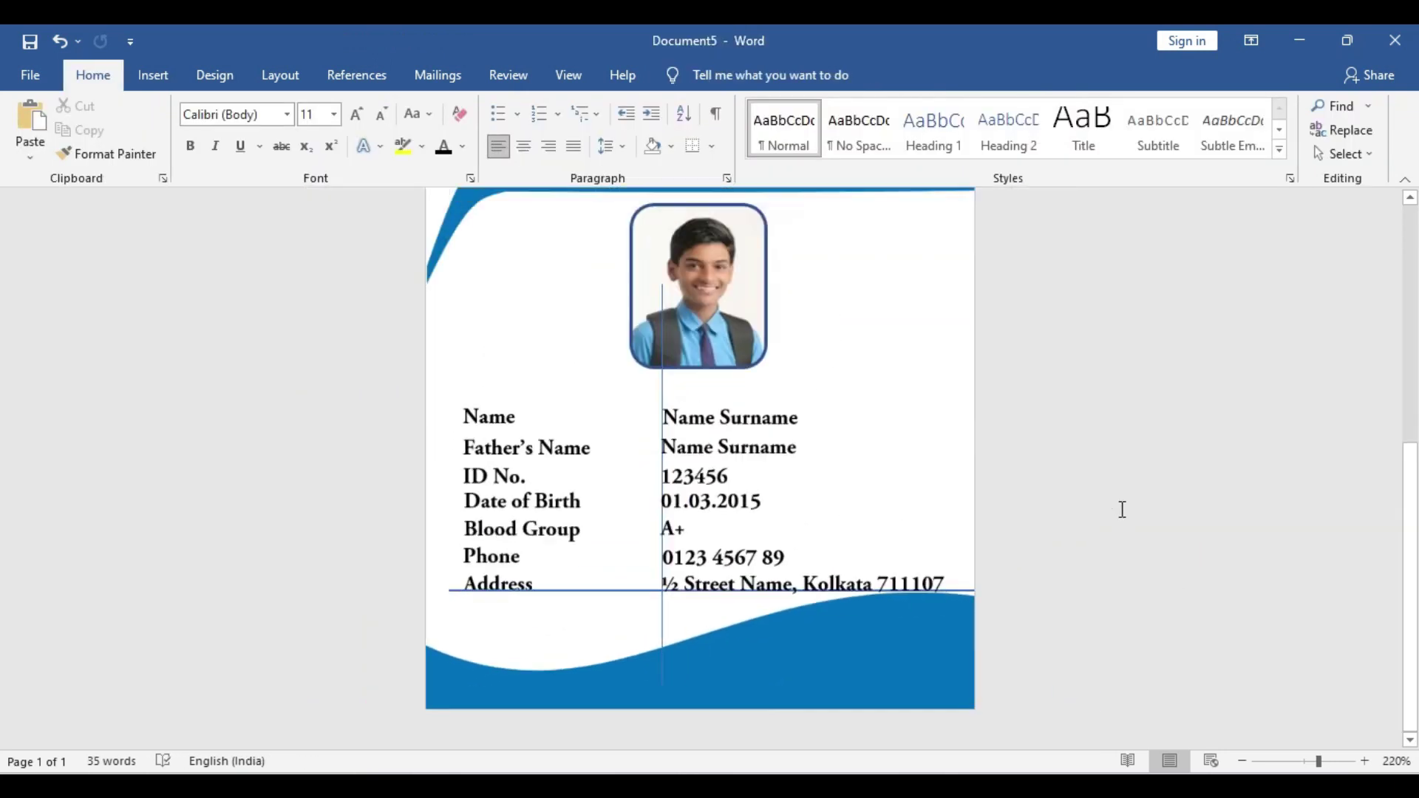
click(611, 591)
click(851, 363)
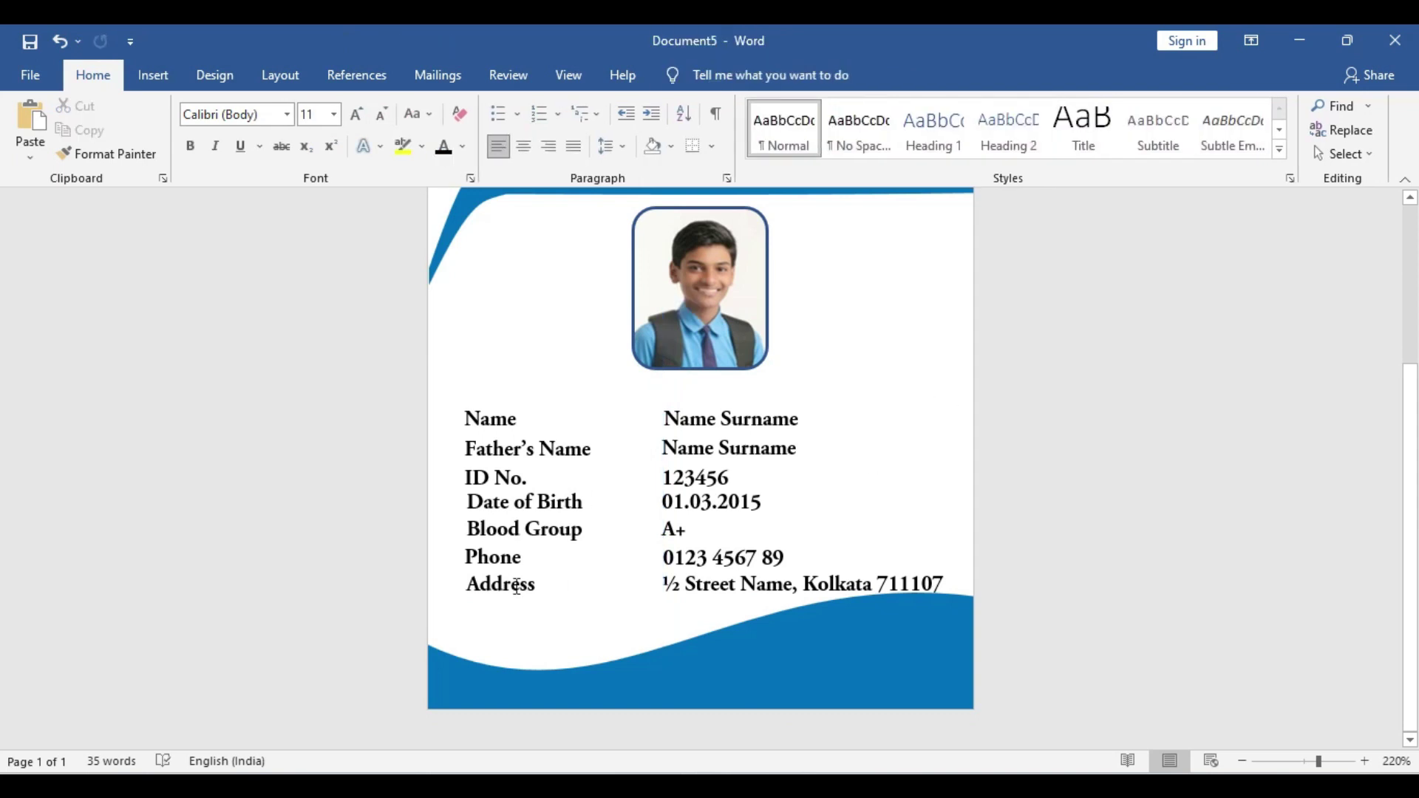
click(830, 650)
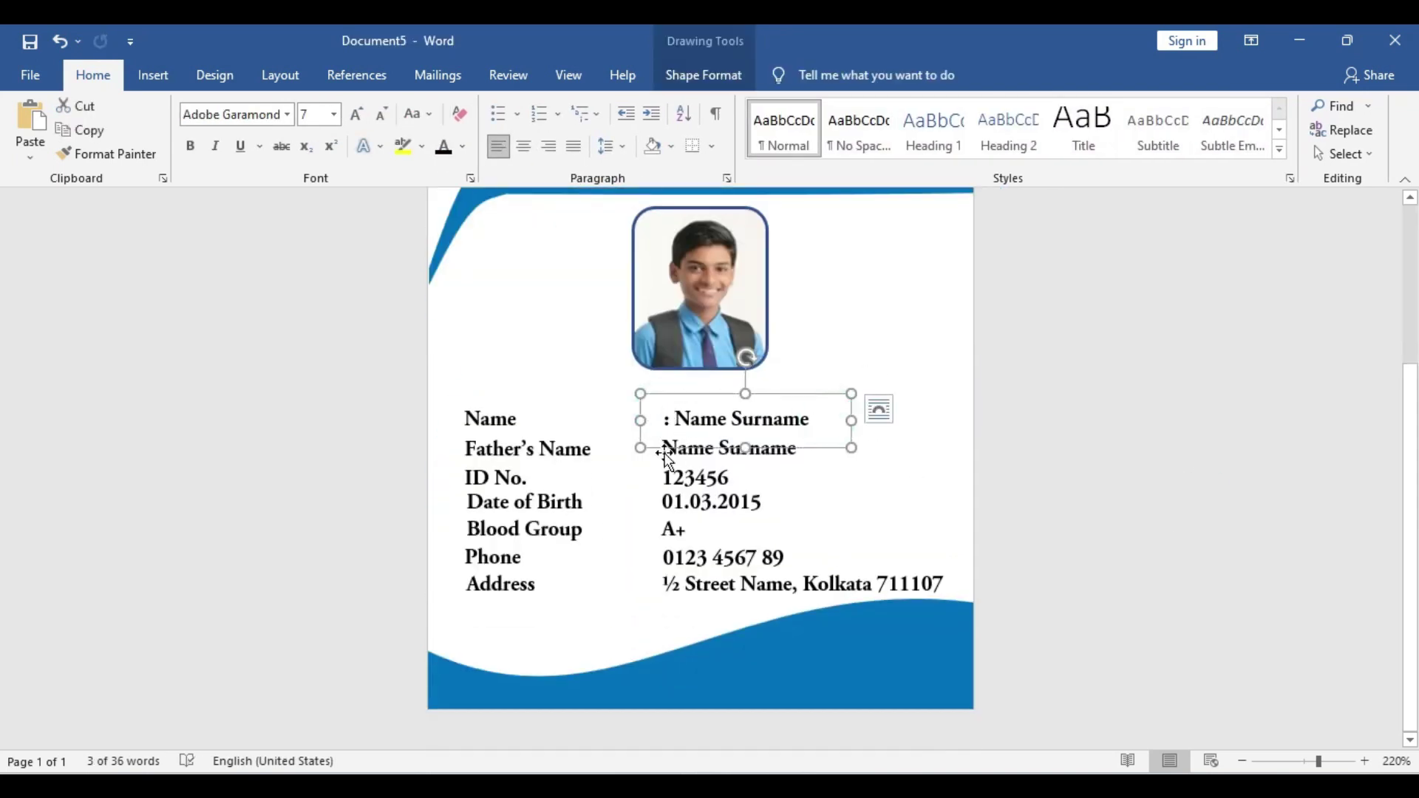
Prefix each value with a colon and widen the address box to the card edge
click(665, 448)
text(: Name)
click(663, 478)
text(:)
click(663, 502)
text(:)
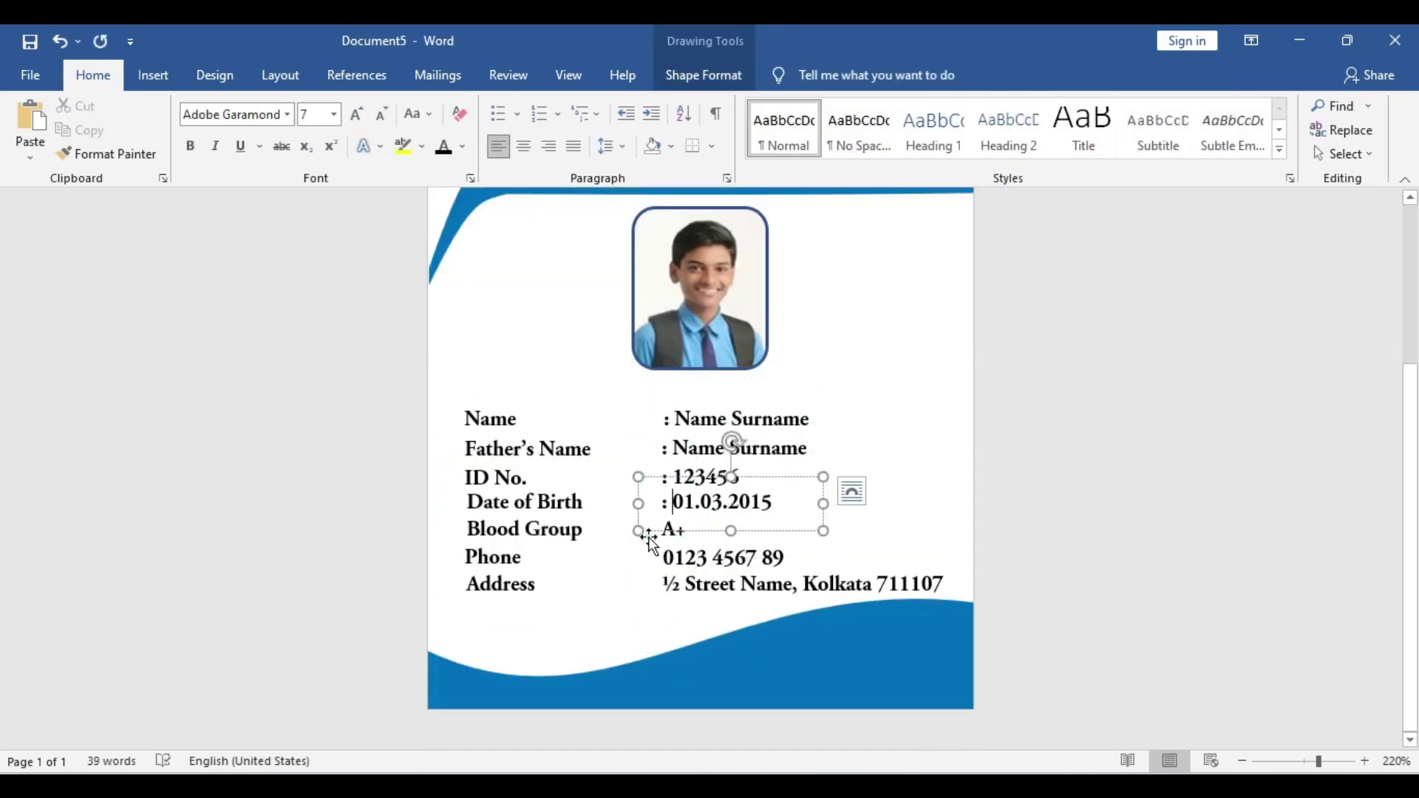
click(664, 529)
text(:)
click(664, 557)
text(:)
click(664, 584)
text(:)
drag(960, 585, 973, 650)
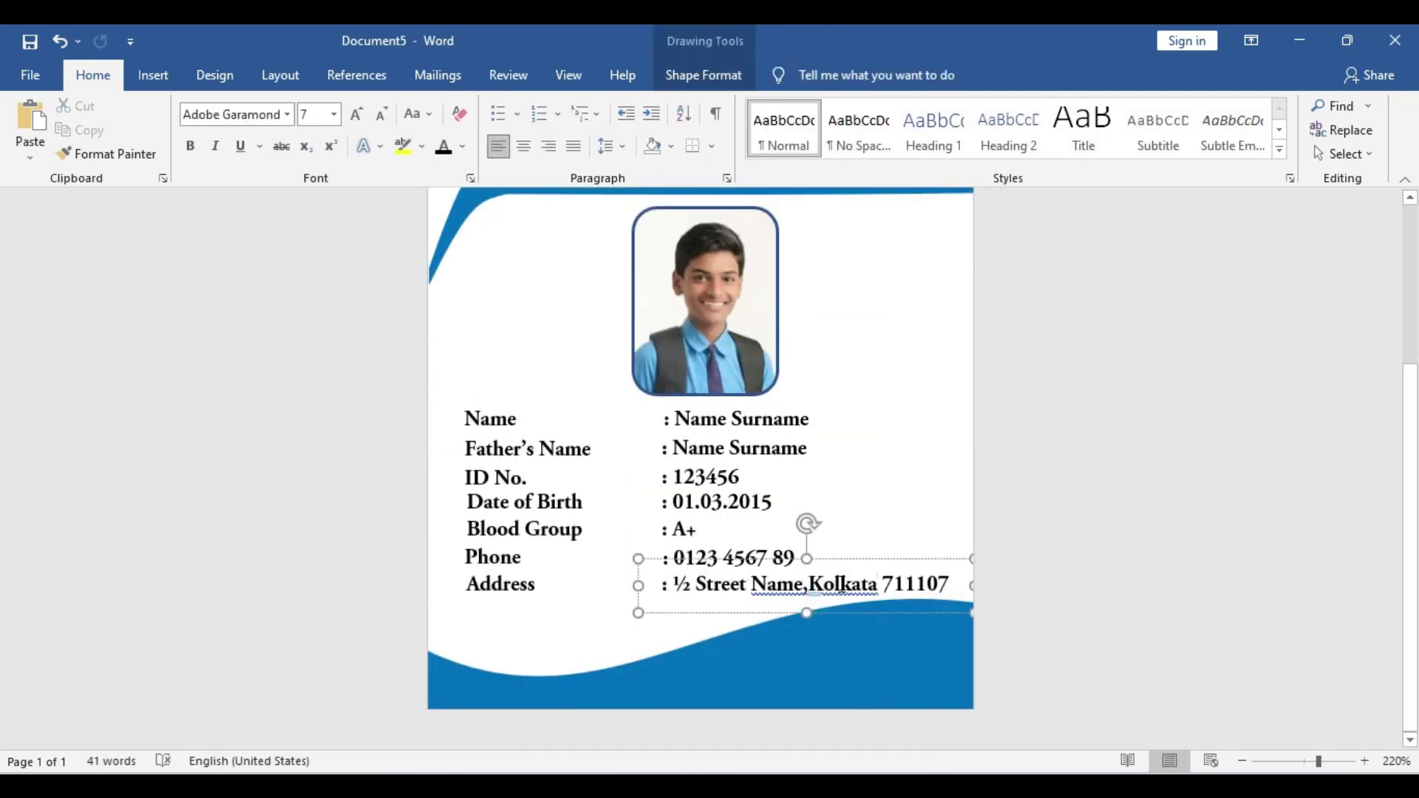
click(1155, 559)
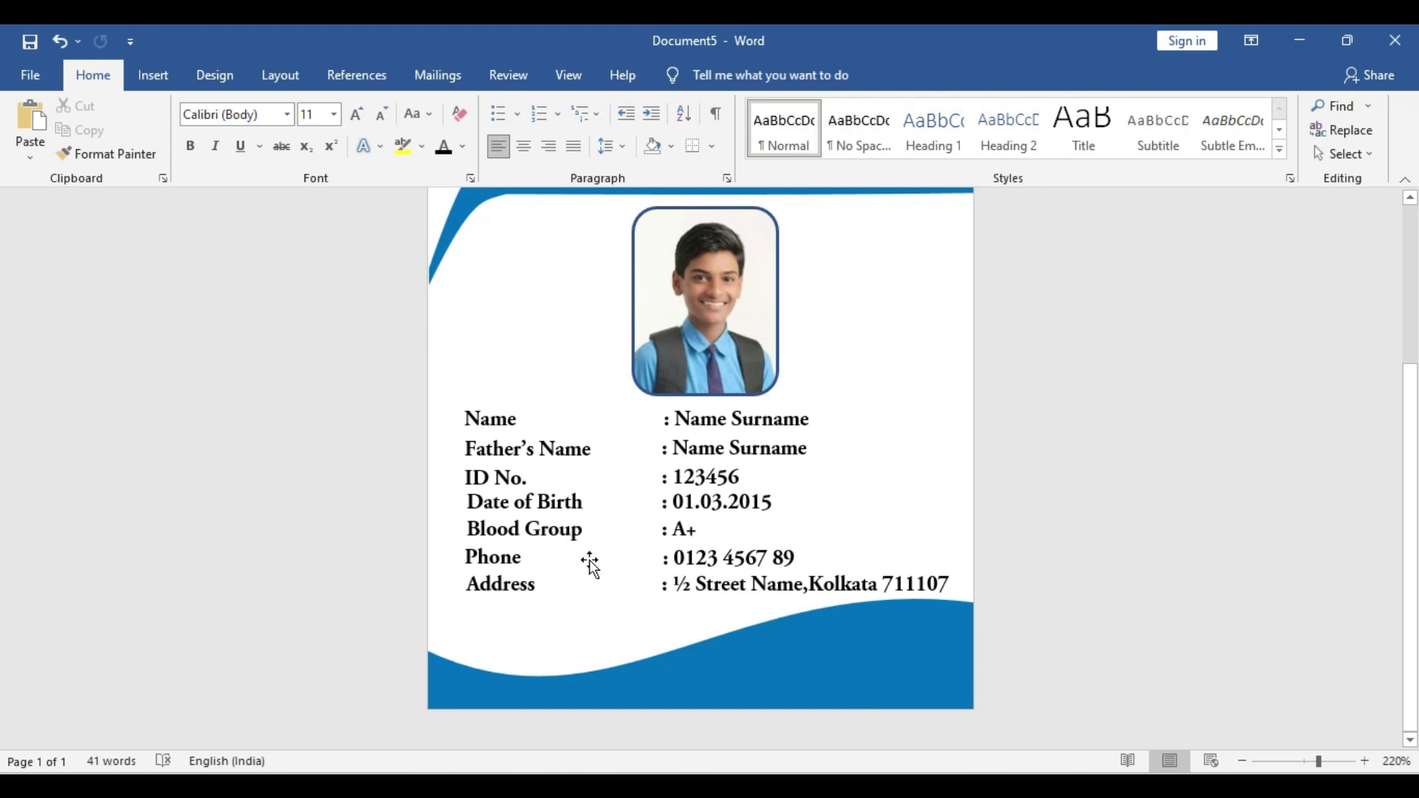
Duplicate the Name label onto the bottom-right wave, retype it as white 'Principal', and widen it
click(506, 413)
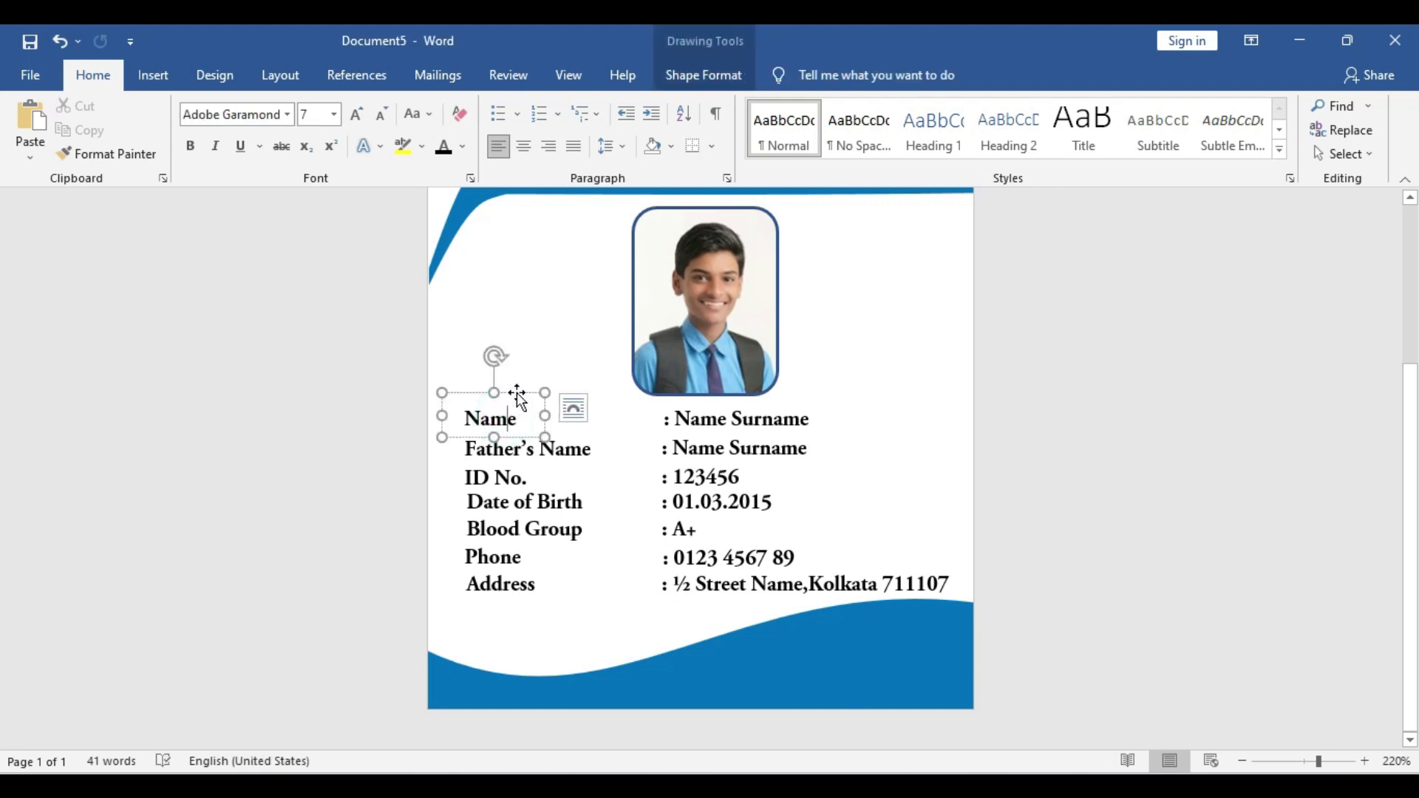
click(517, 393)
key(ctrl+c)
key(ctrl+v)
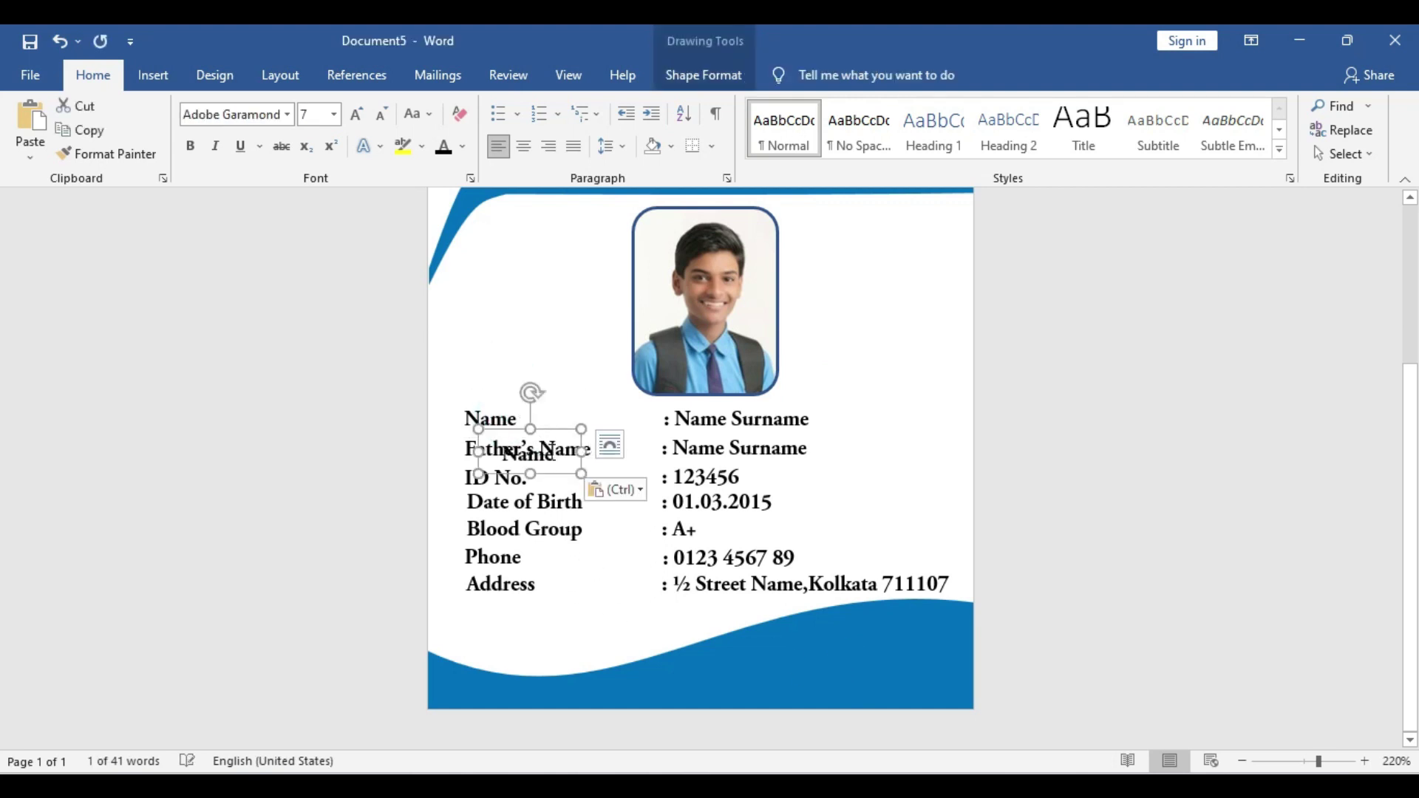
drag(556, 433, 877, 648)
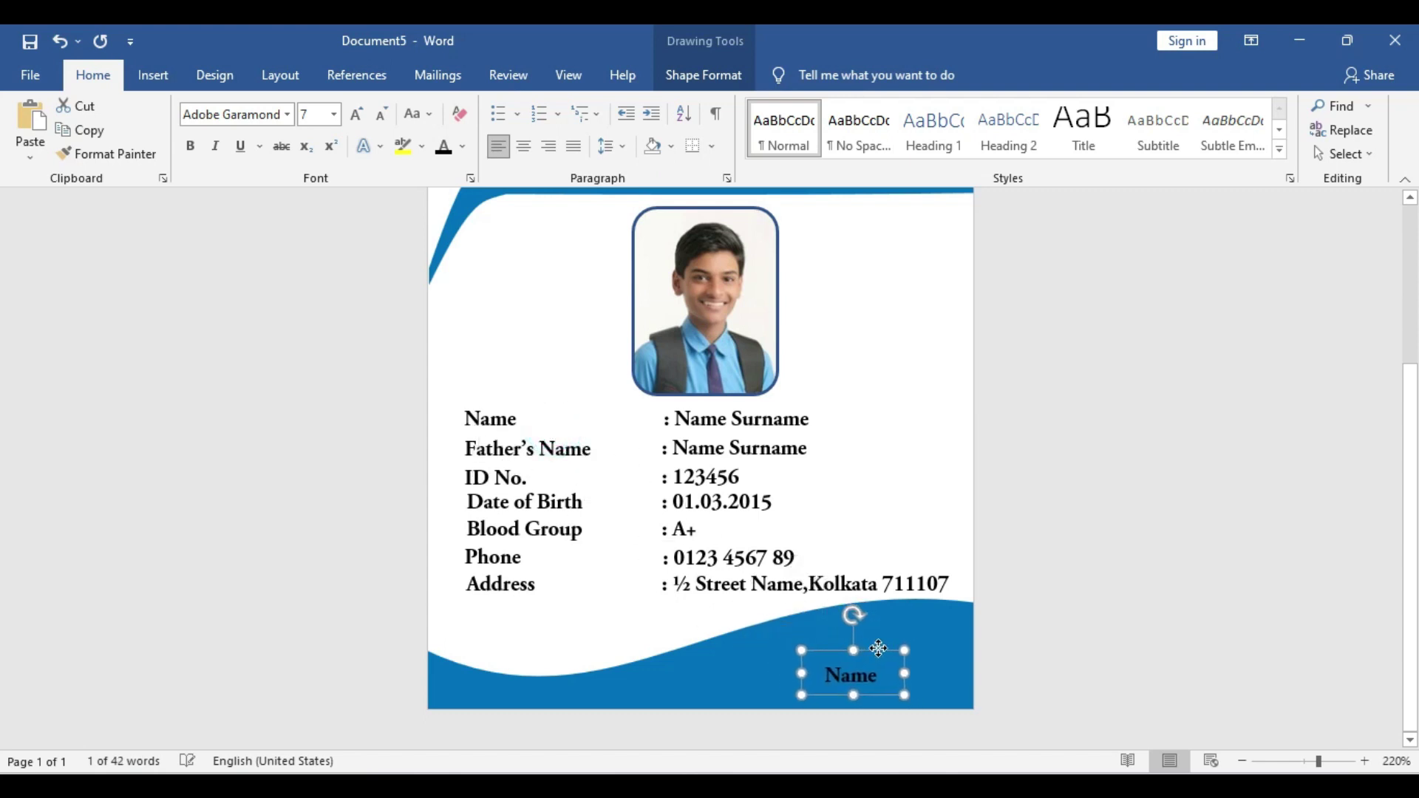
double_click(846, 671)
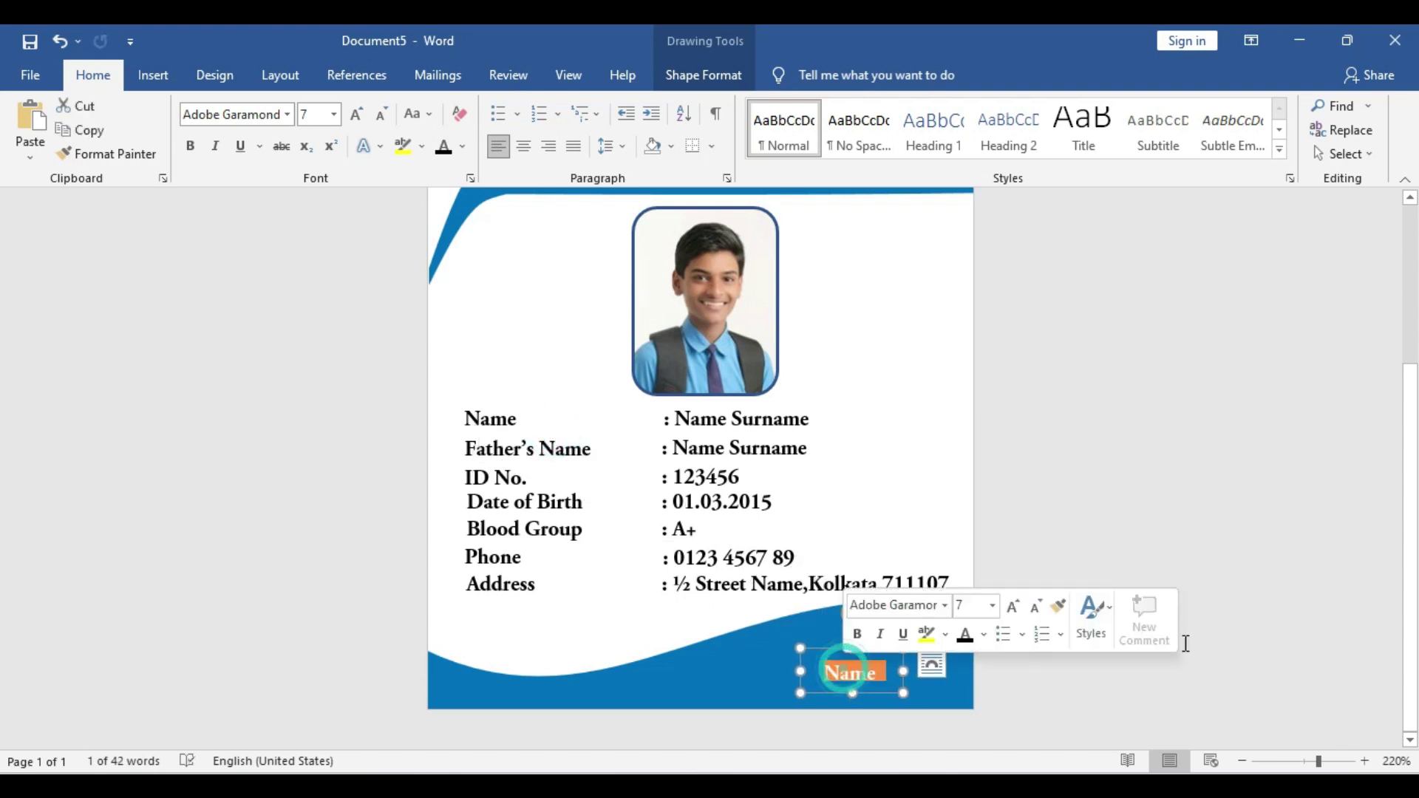
click(985, 650)
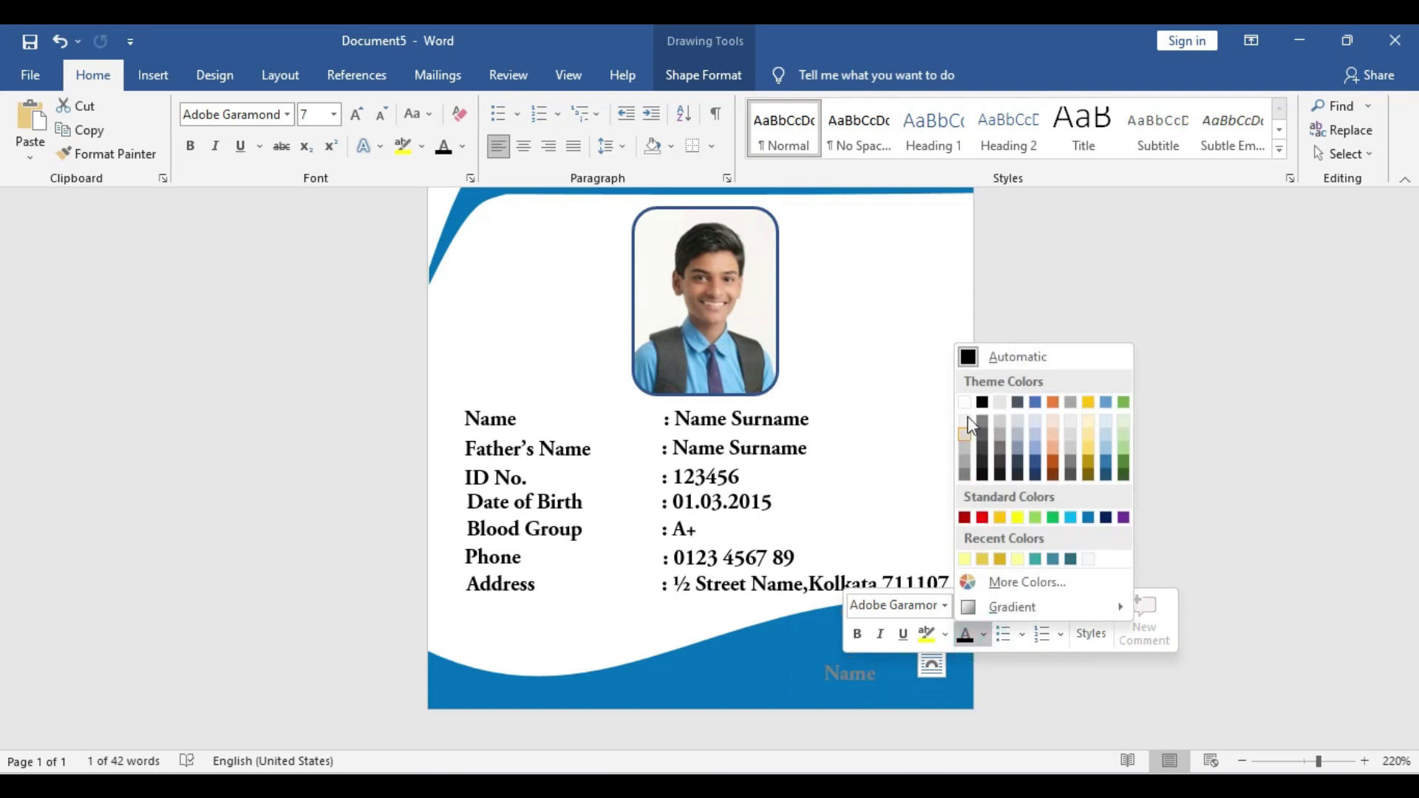
click(966, 399)
key(ctrl+z)
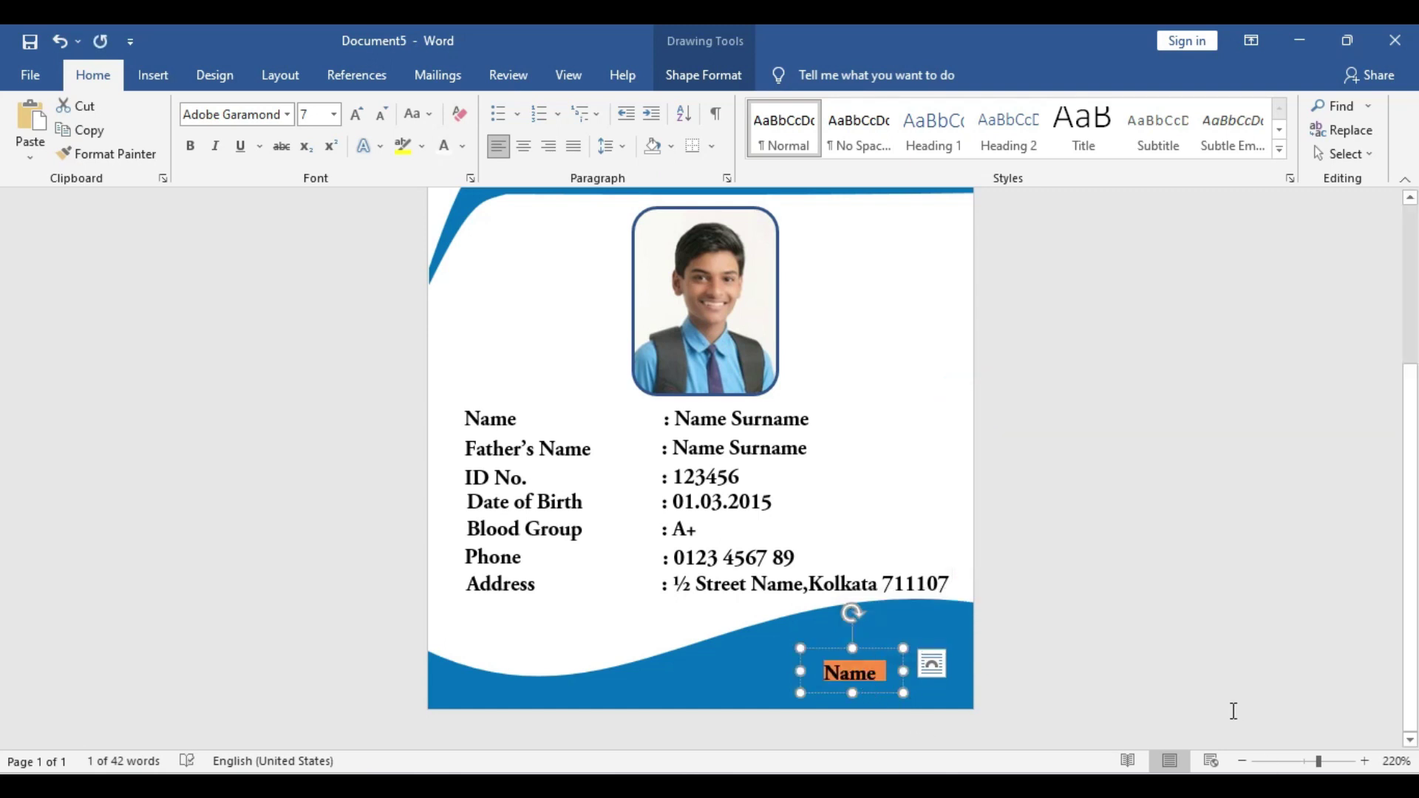
text(Princi)
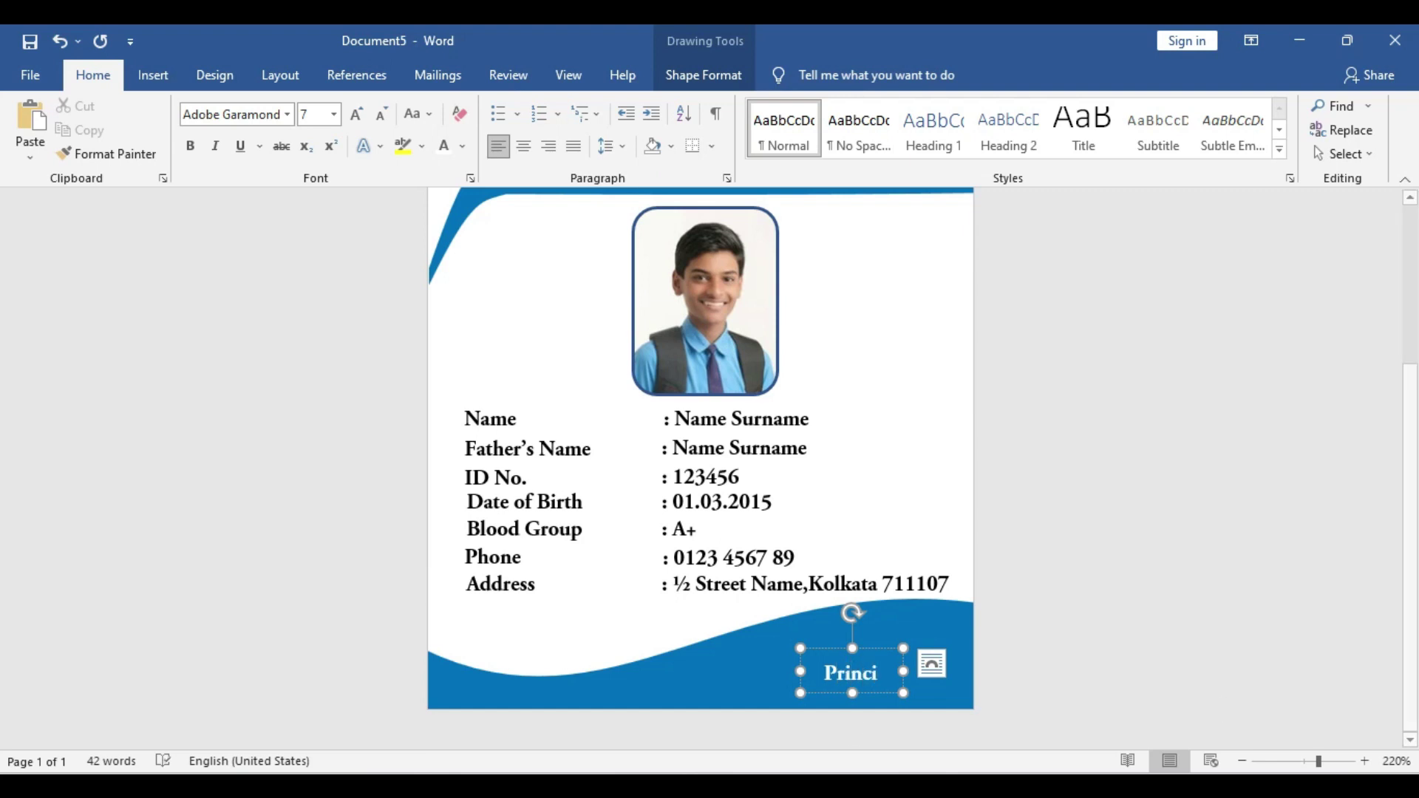
drag(800, 669, 917, 717)
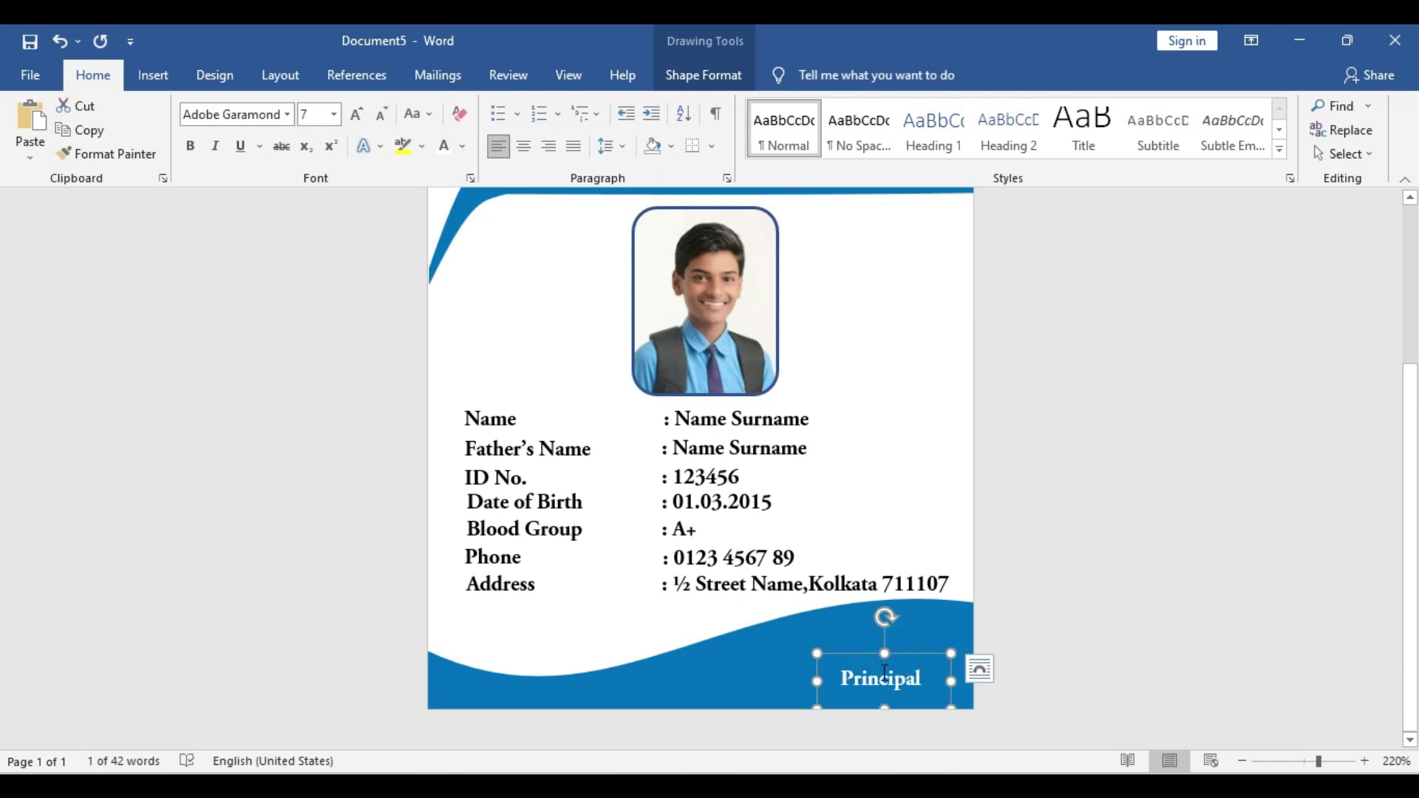
Draw a straight signature line above the Principal caption on the wave
click(164, 73)
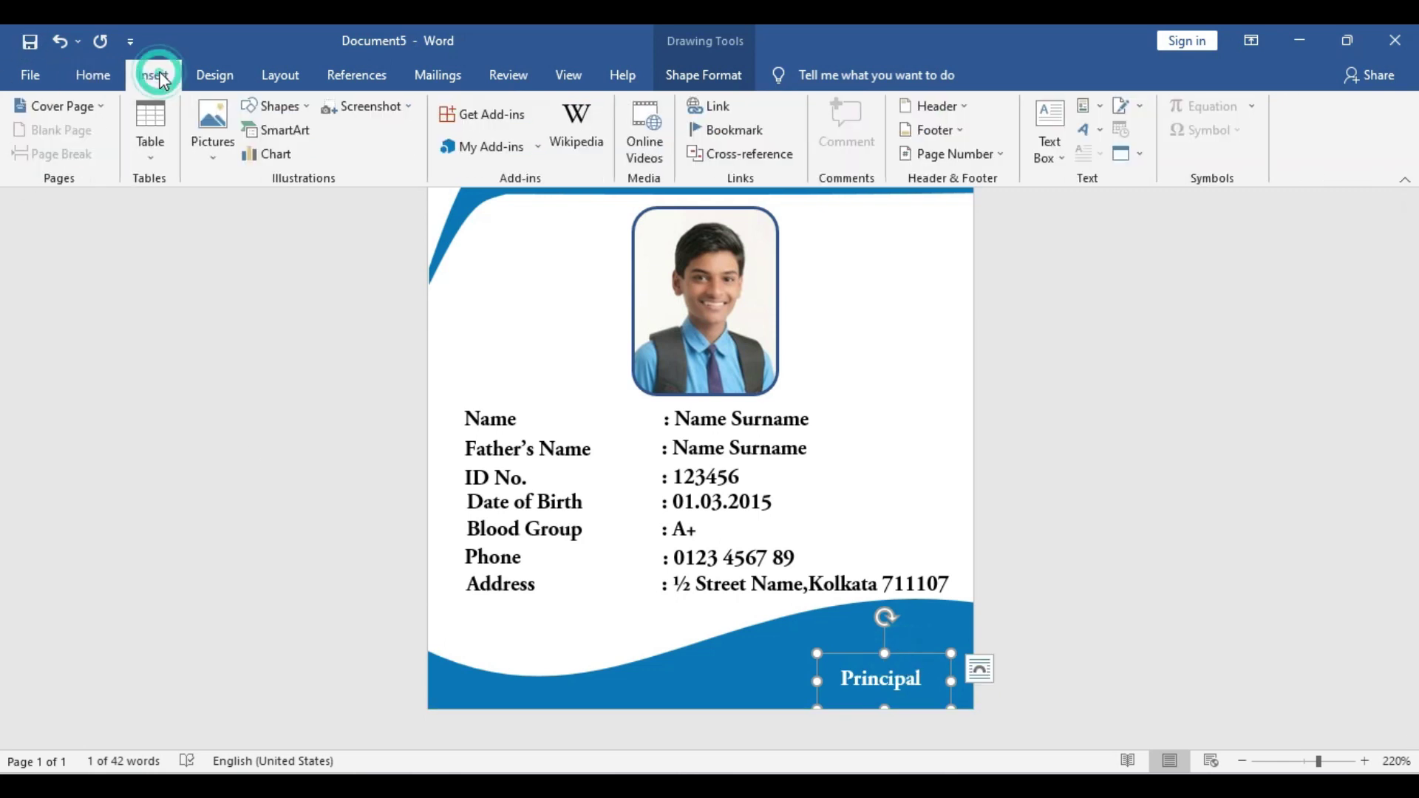
click(273, 107)
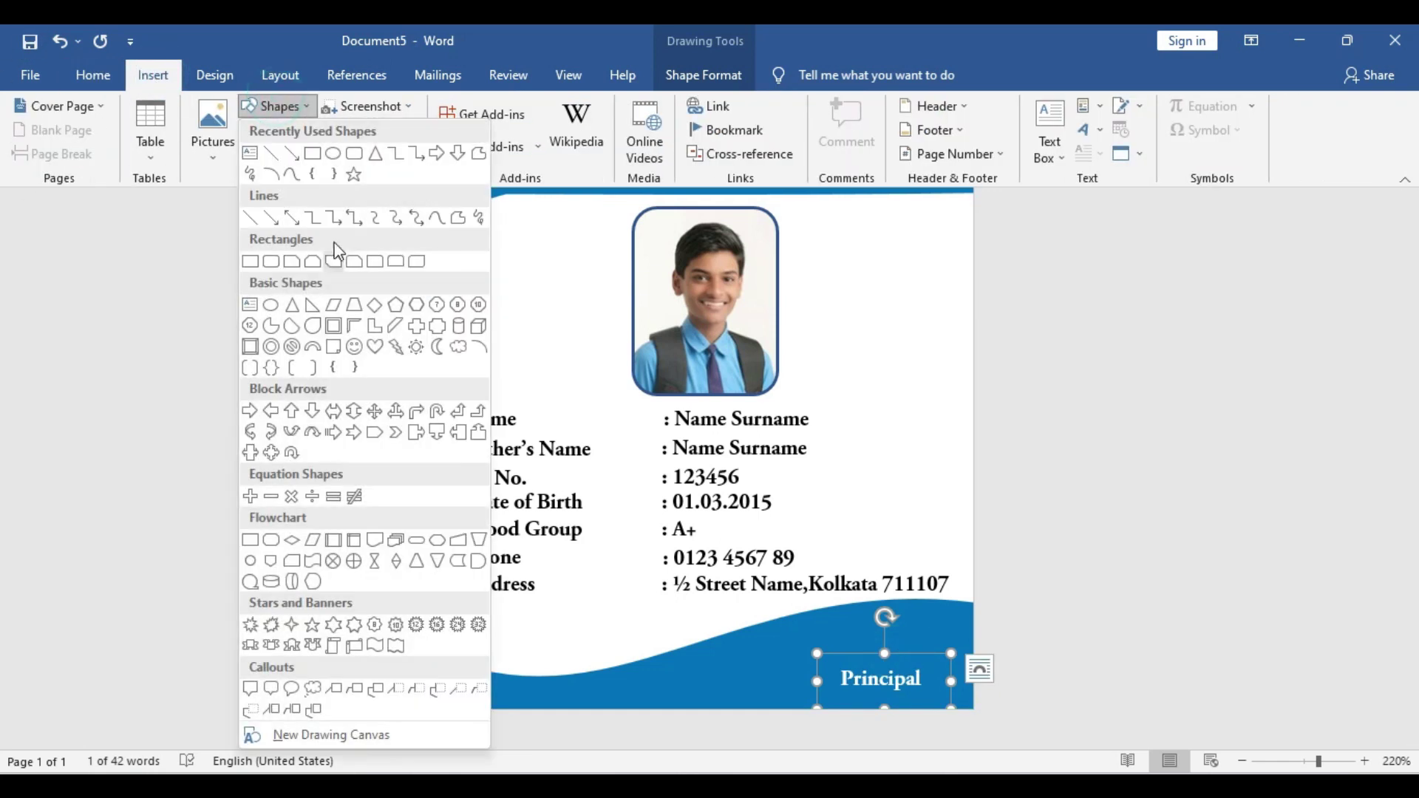
click(278, 152)
drag(782, 655, 980, 655)
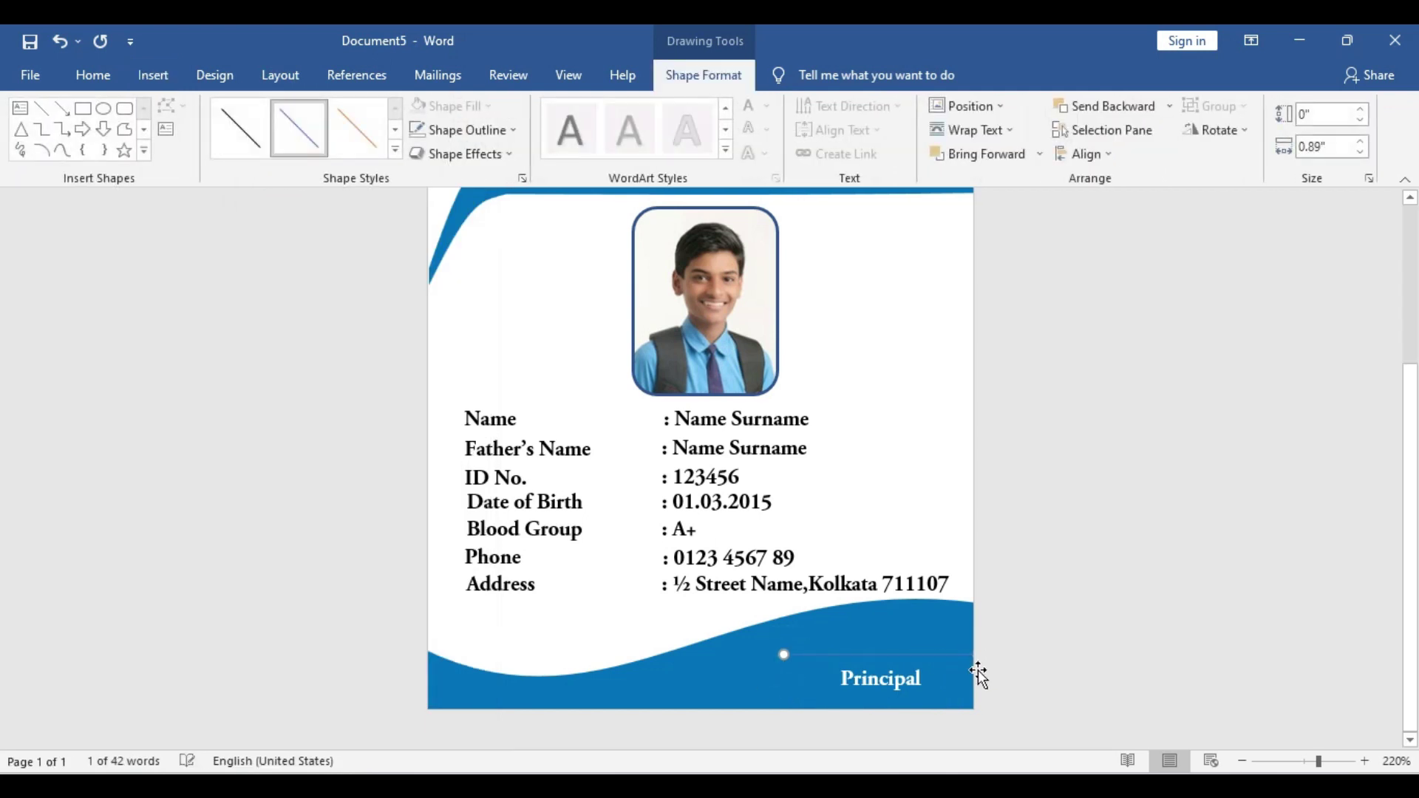
Make the line white, Round Dot, 1 pt, and shorten its left end
click(478, 132)
click(419, 176)
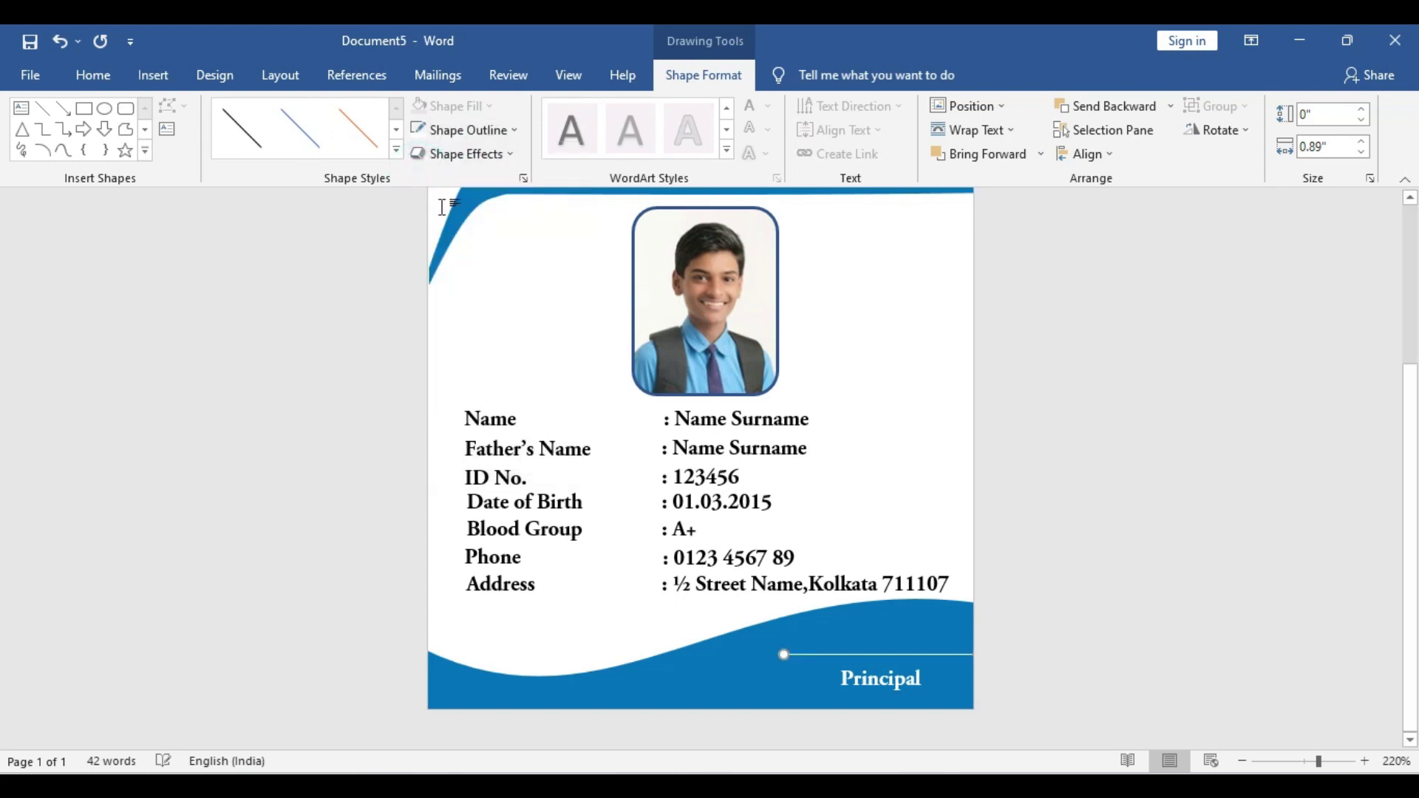
click(484, 133)
click(503, 430)
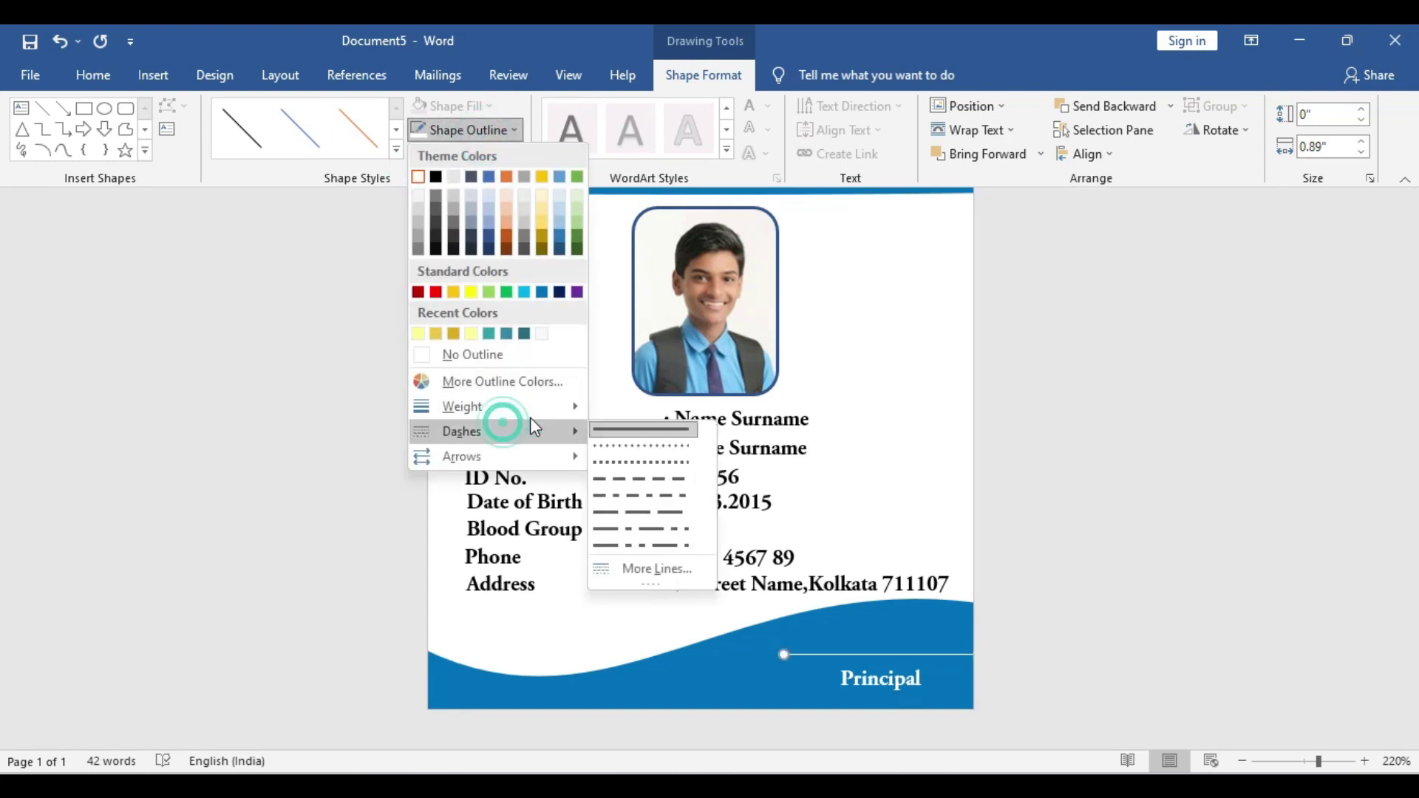
click(627, 445)
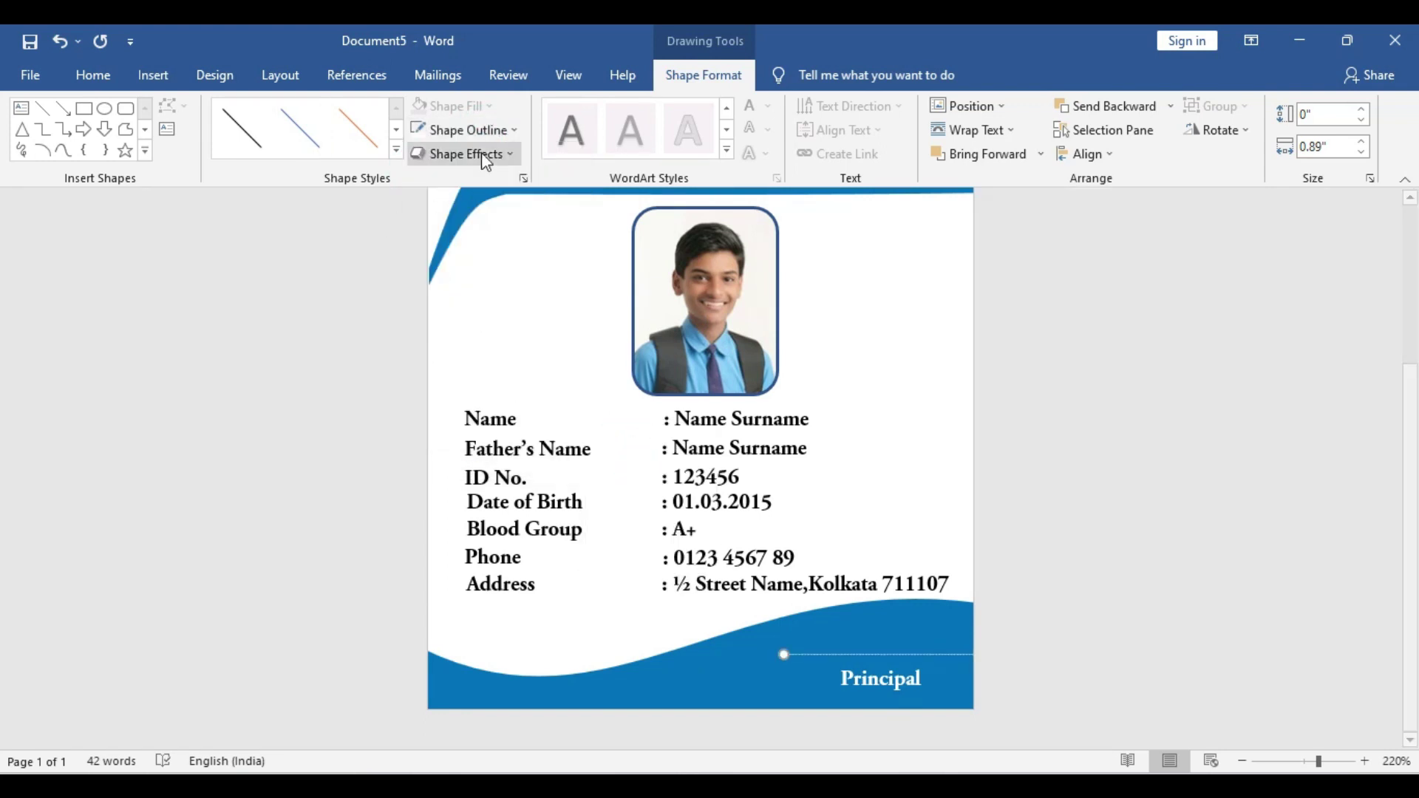
click(491, 132)
click(516, 407)
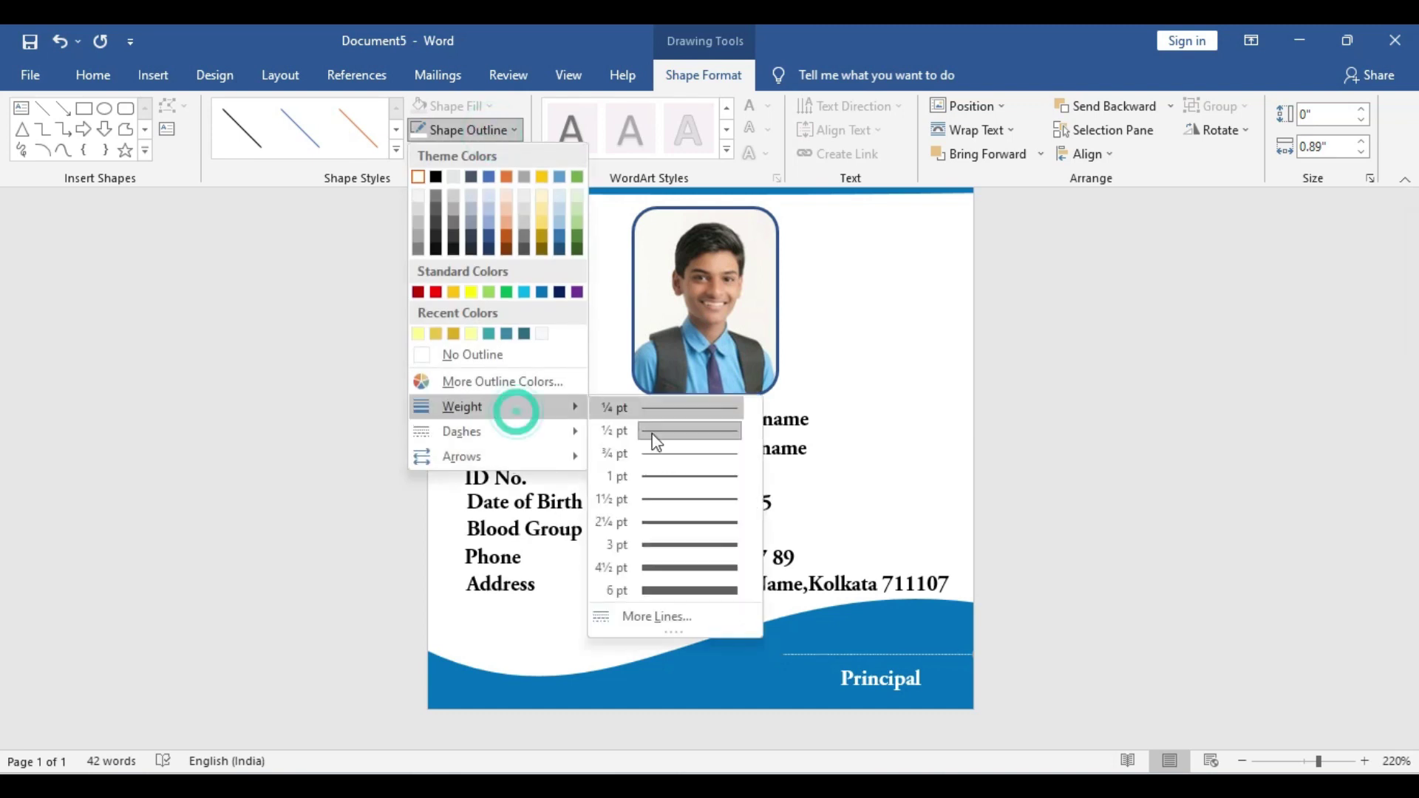
click(677, 475)
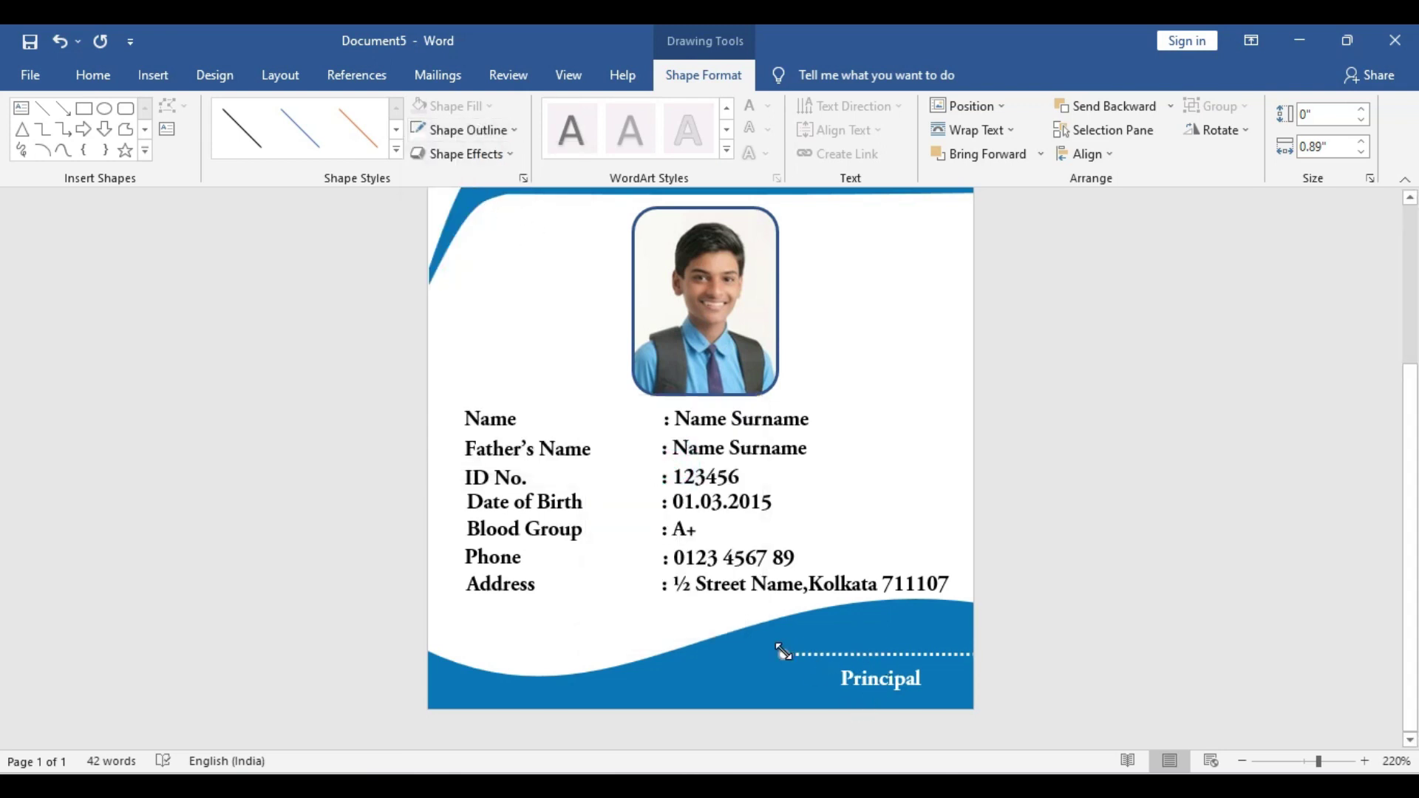
mouse_move(782, 650)
mouse_down()
mouse_move(850, 658)
mouse_move(826, 661)
mouse_up()
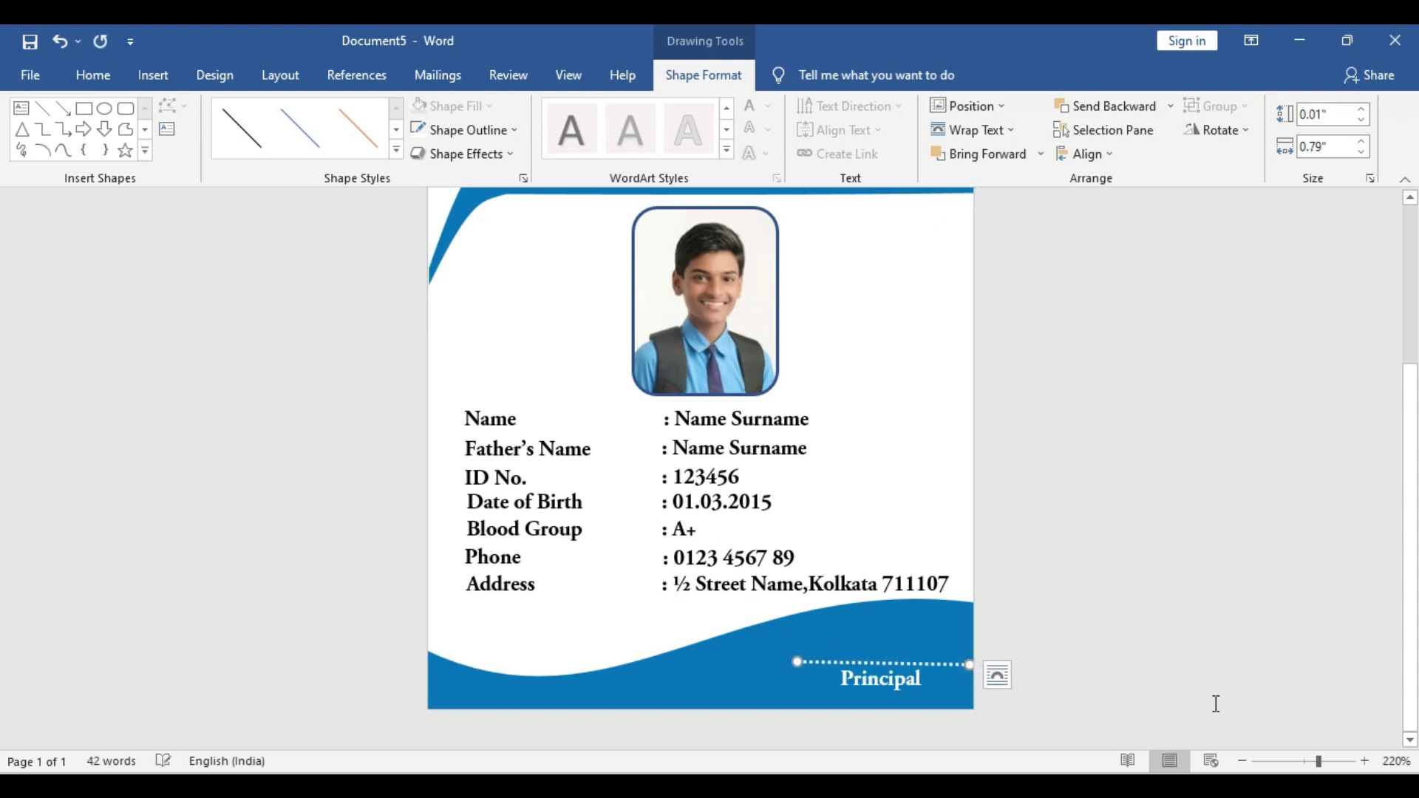
click(1103, 630)
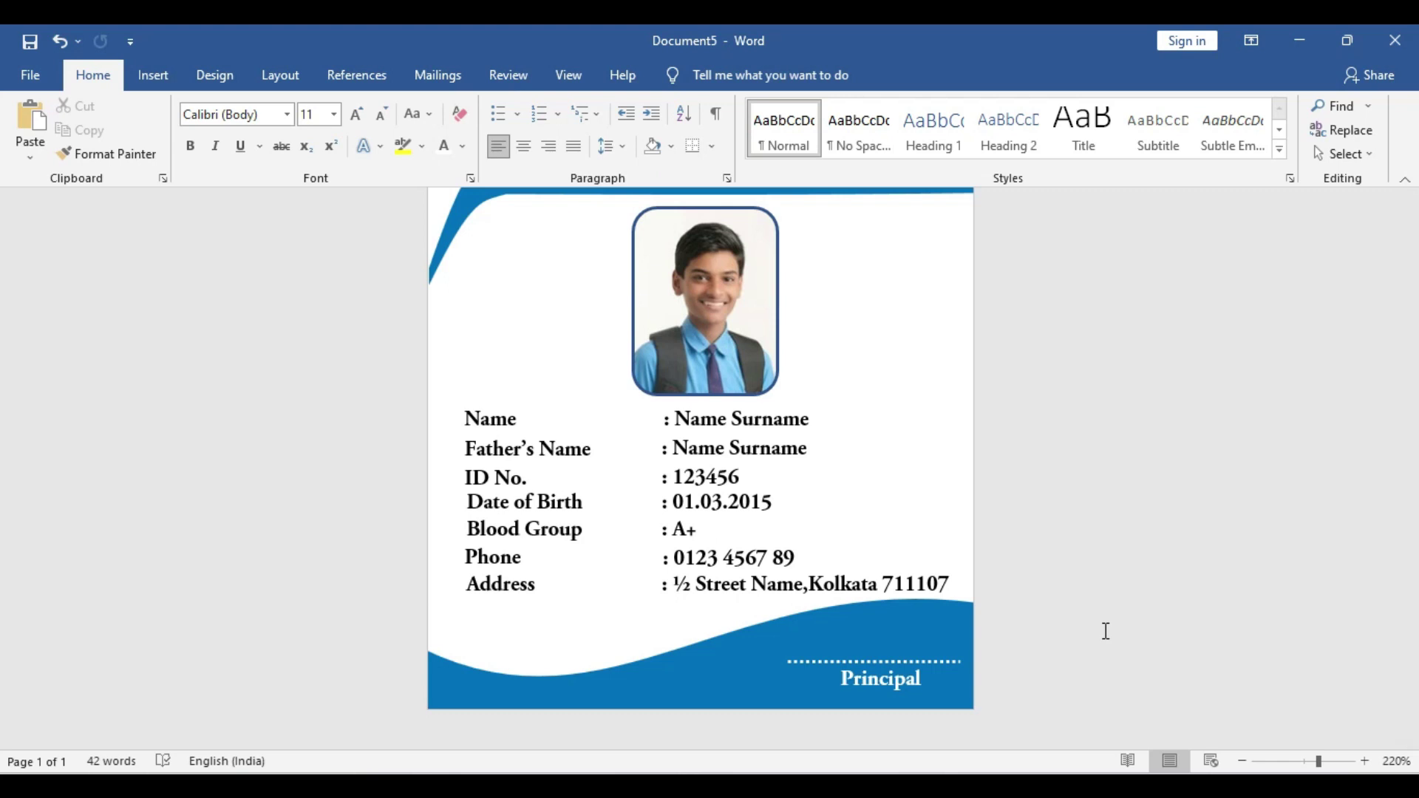
Draw a rectangle just above the dotted line and make it taller
click(157, 82)
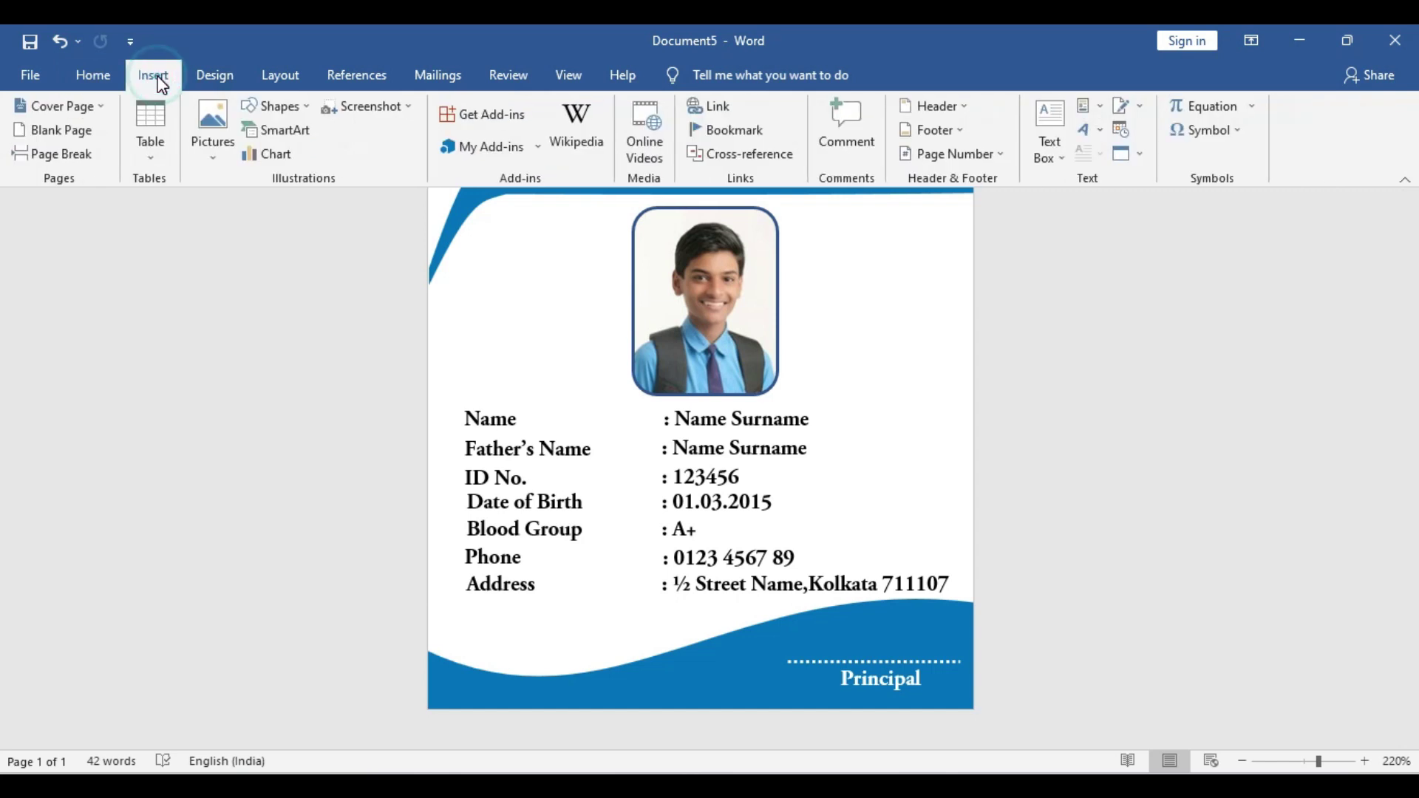
click(294, 108)
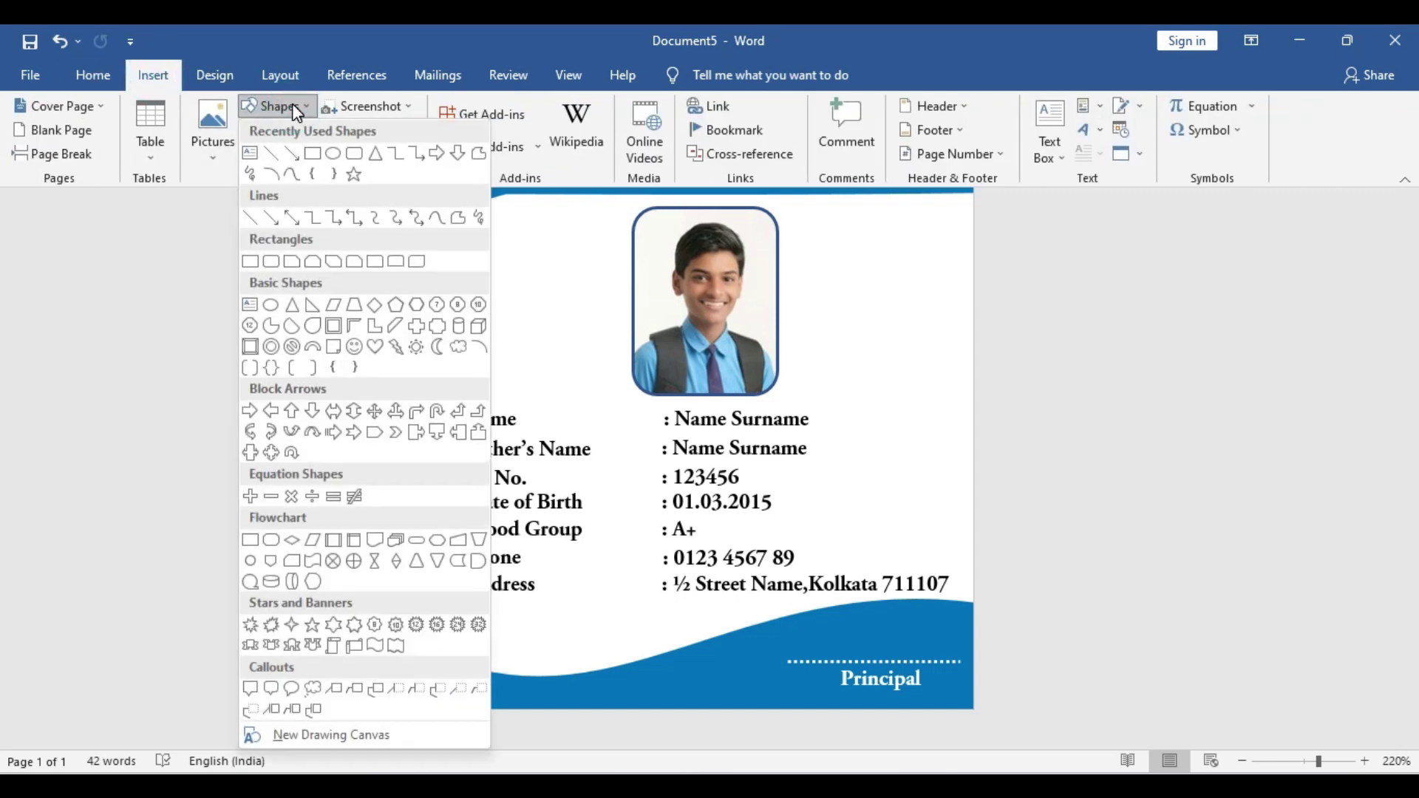
click(312, 154)
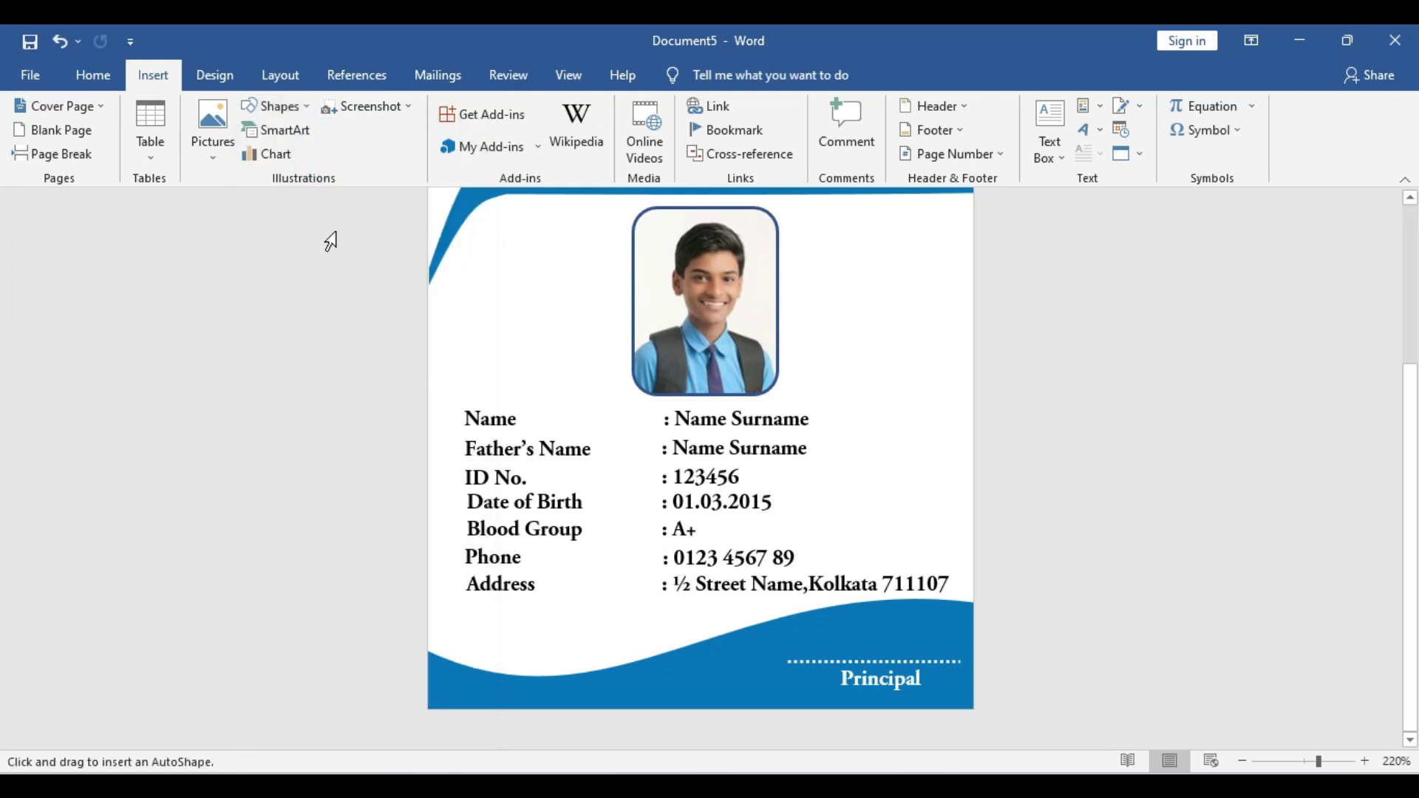
drag(810, 615, 947, 655)
drag(878, 617, 878, 599)
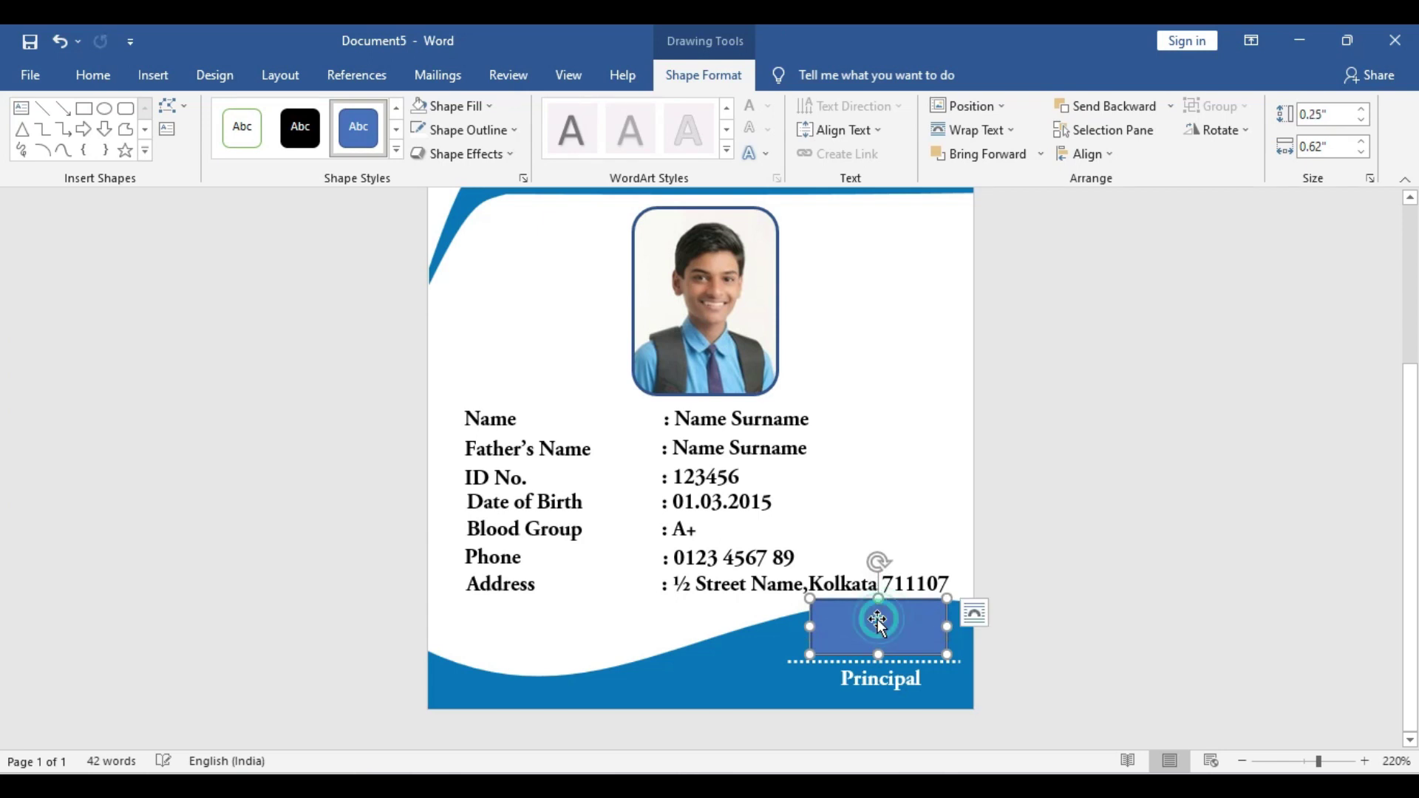
Fill the rectangle with the signature image from the Downloads folder
click(439, 111)
click(464, 382)
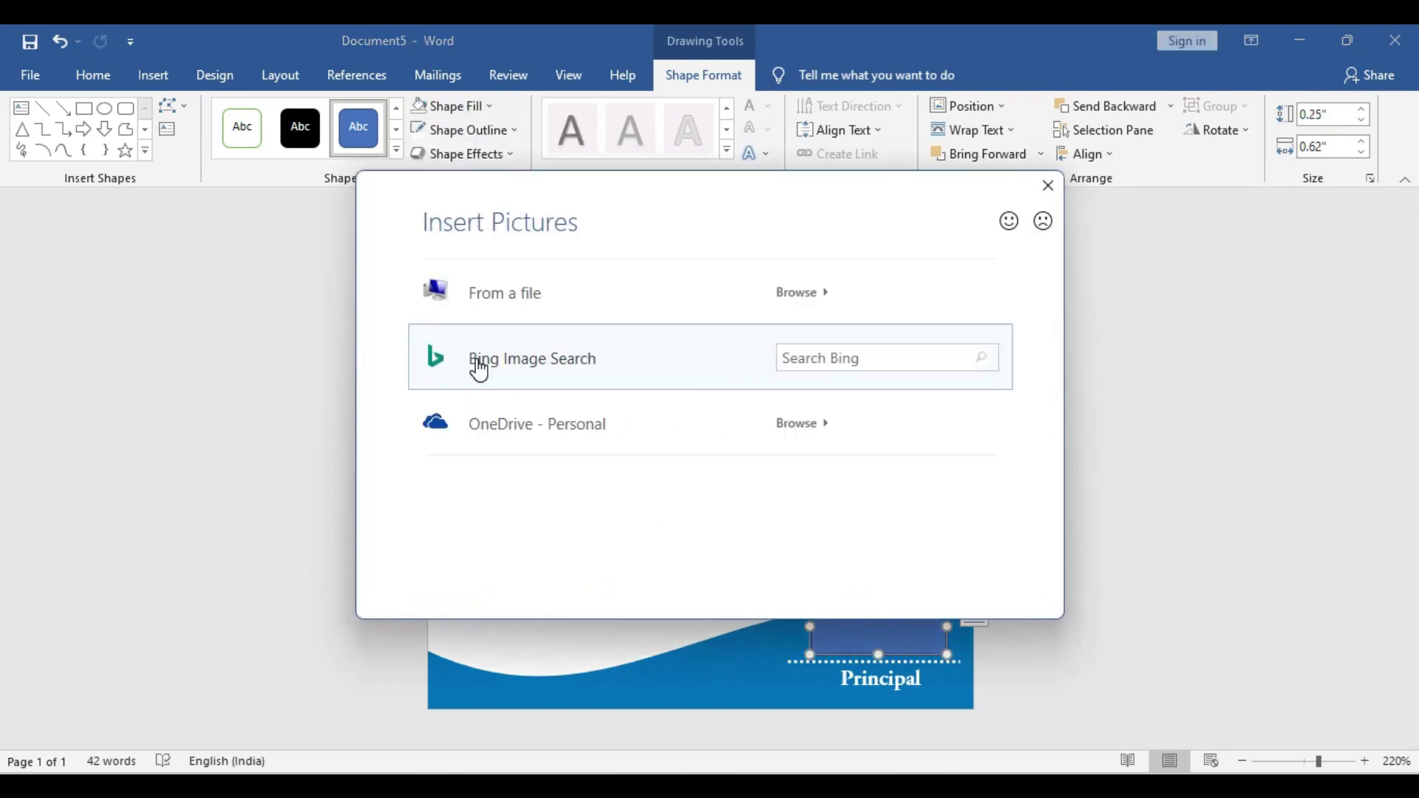
click(453, 297)
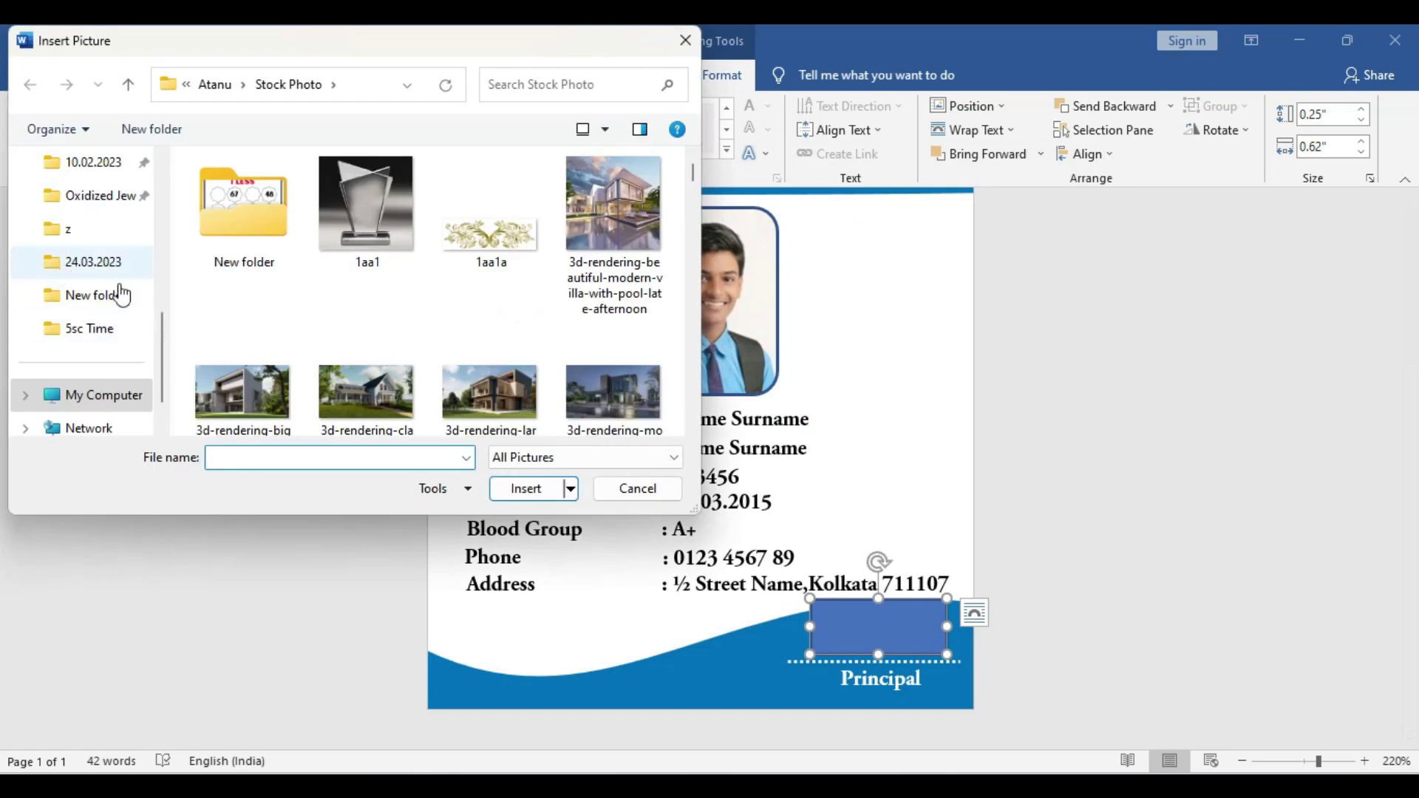
scroll(122, 325, down, 1)
scroll(99, 352, up, 6)
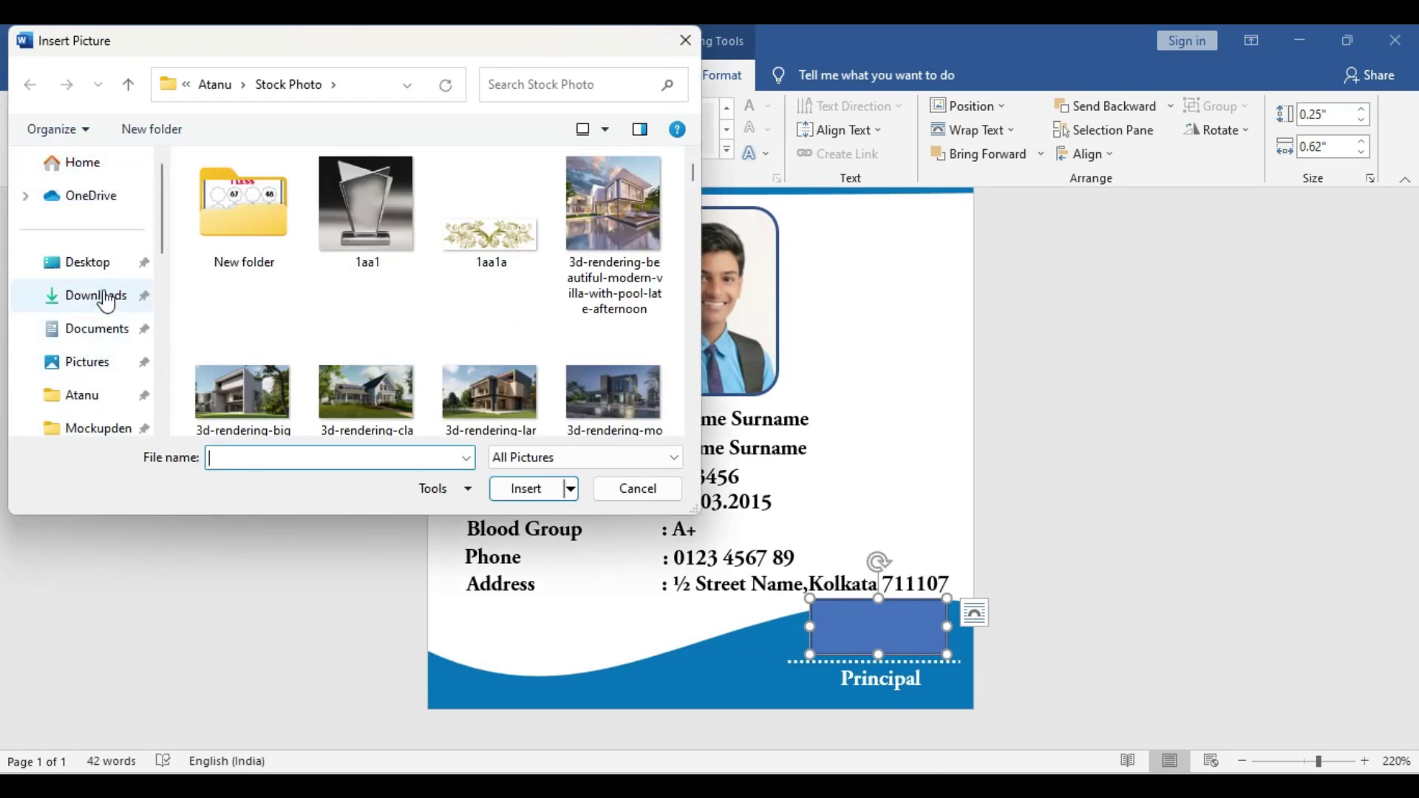
click(102, 295)
click(243, 263)
click(525, 488)
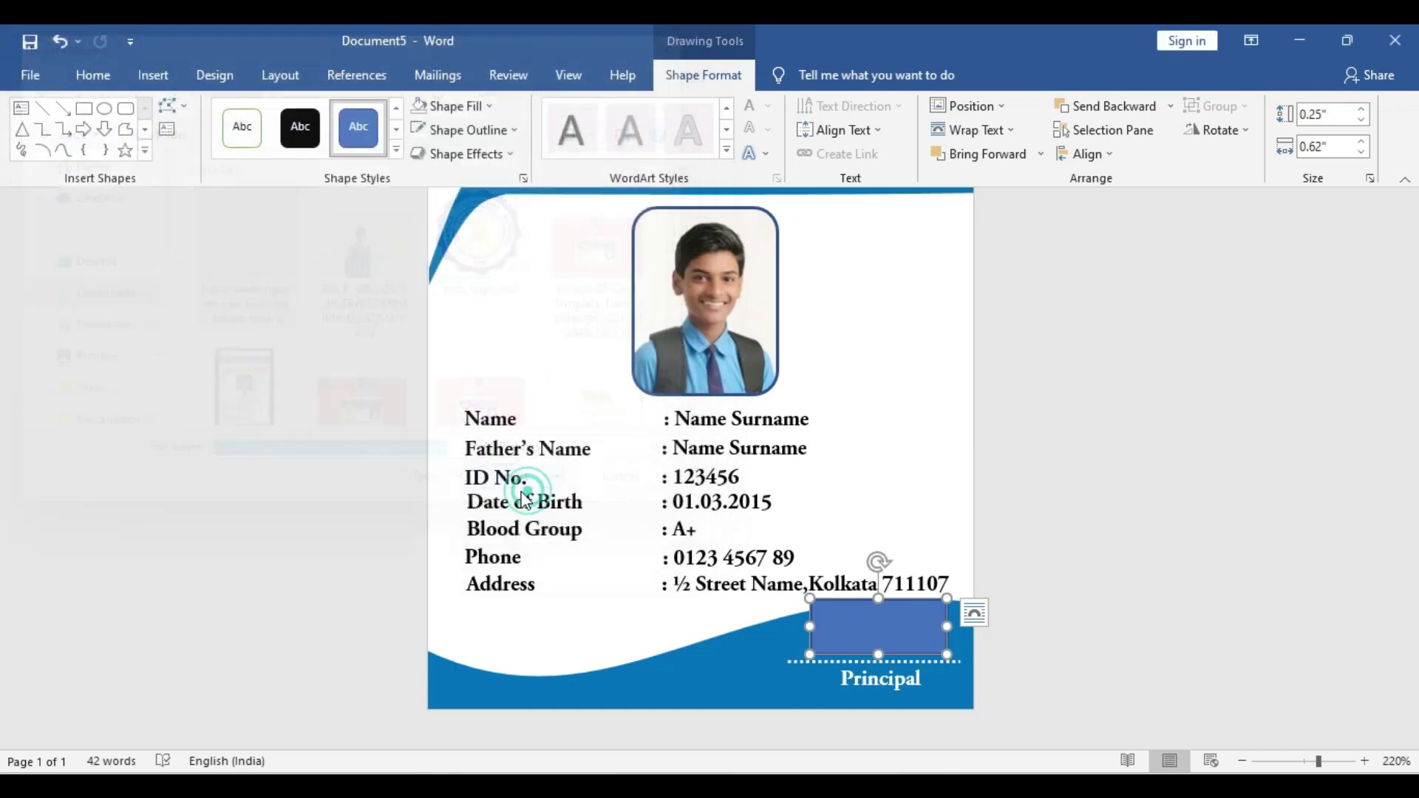
click(881, 635)
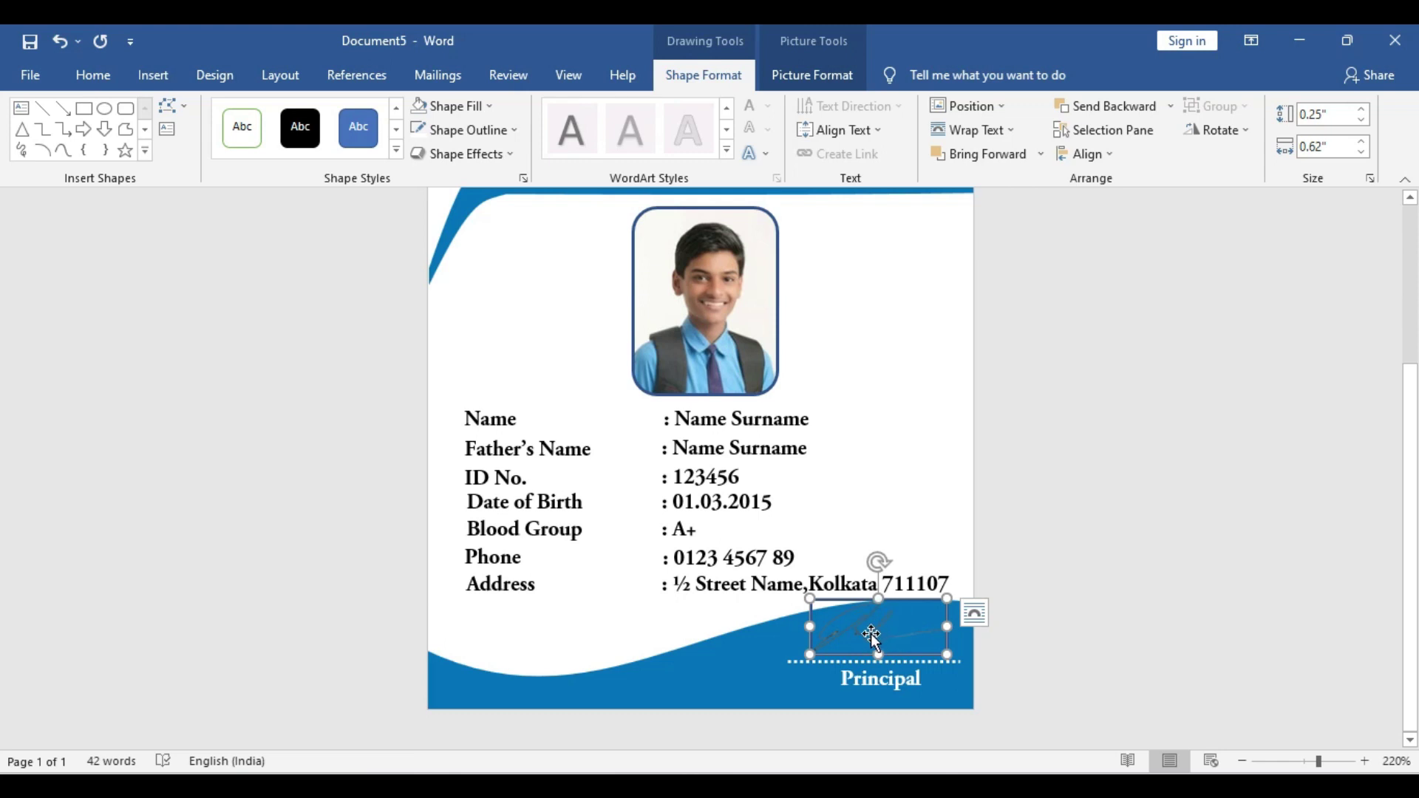
Remove the signature's outline and nudge it down onto the dotted line
click(465, 130)
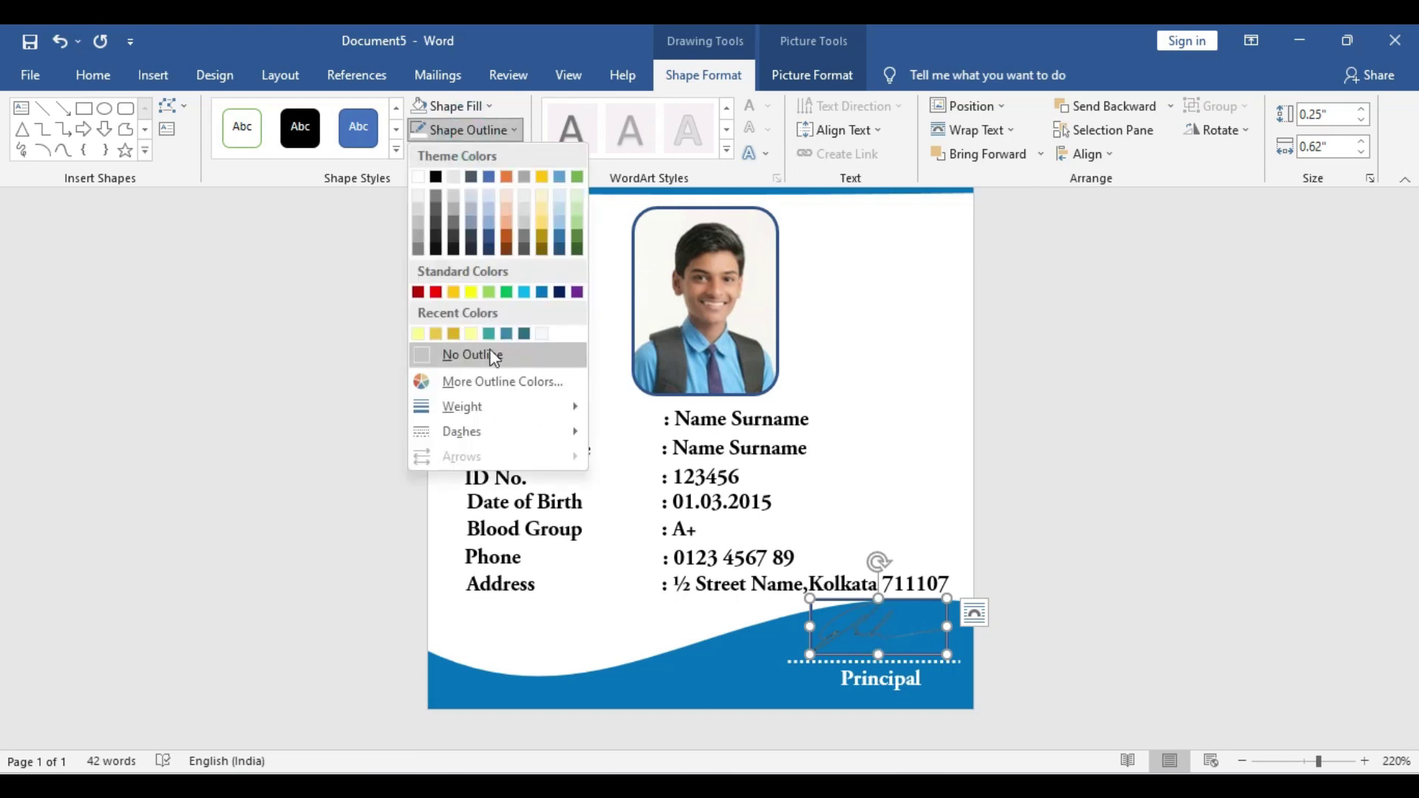
click(517, 359)
ctrl+scroll(1014, 677, up, 9)
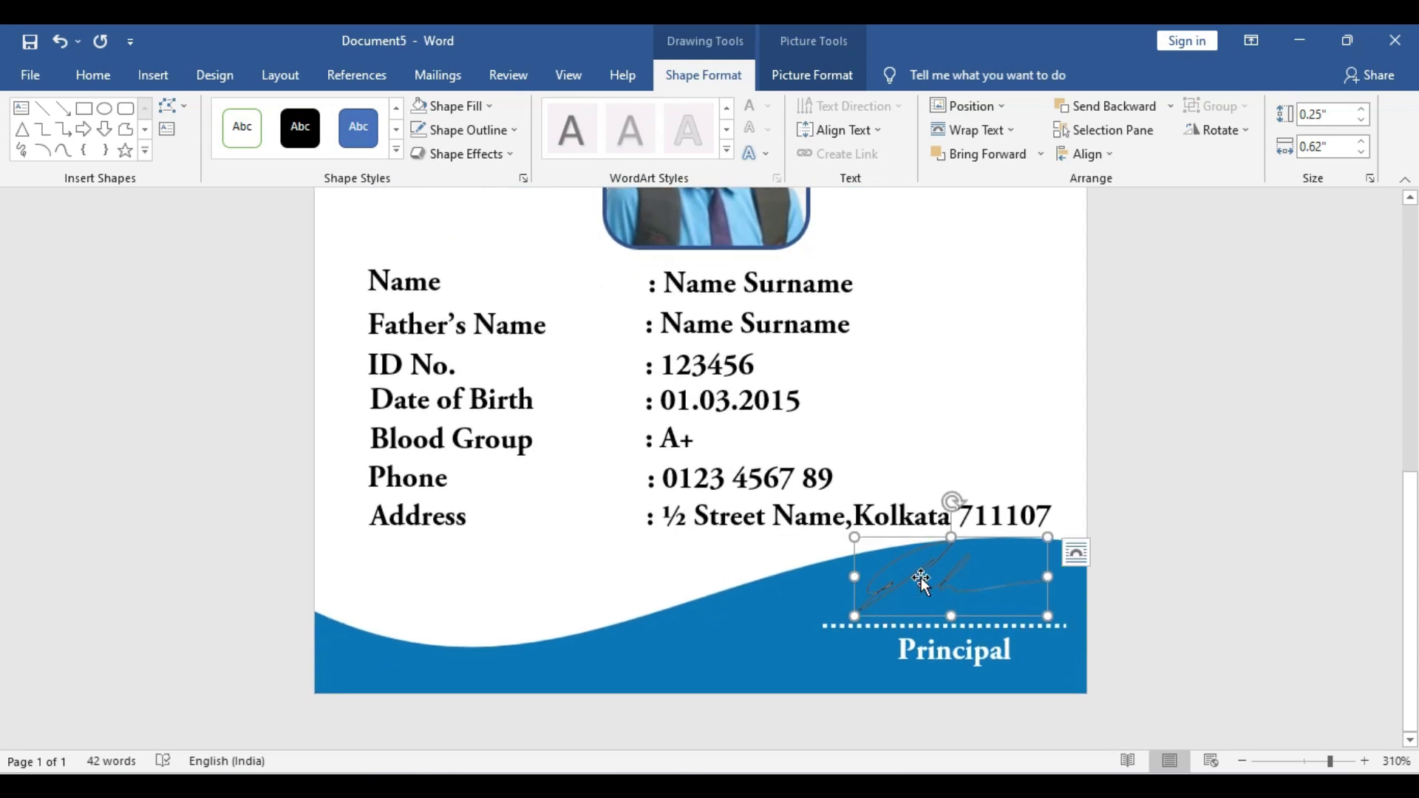
drag(921, 578, 929, 588)
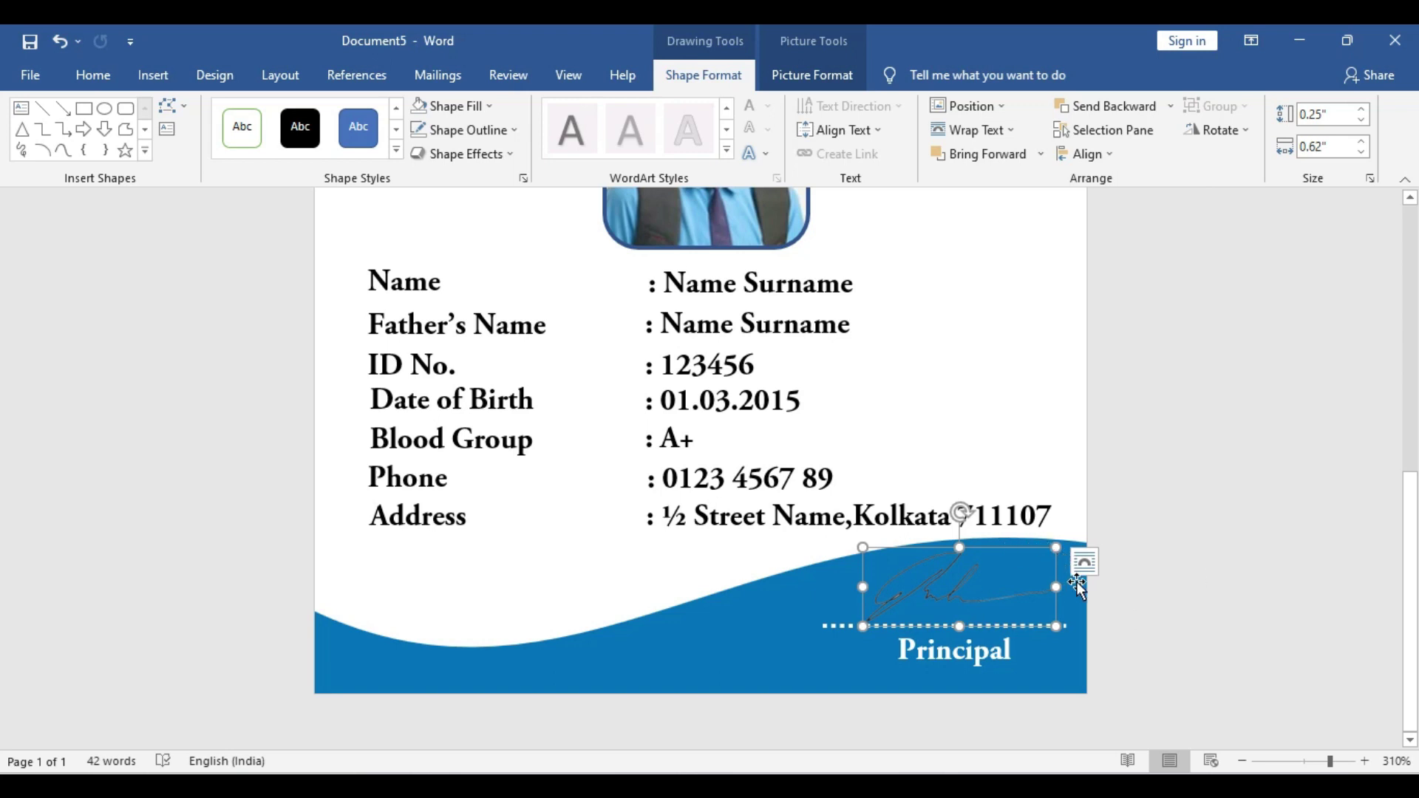
Apply the Washout recolour preset to the signature picture so it shows white
click(939, 585)
click(456, 105)
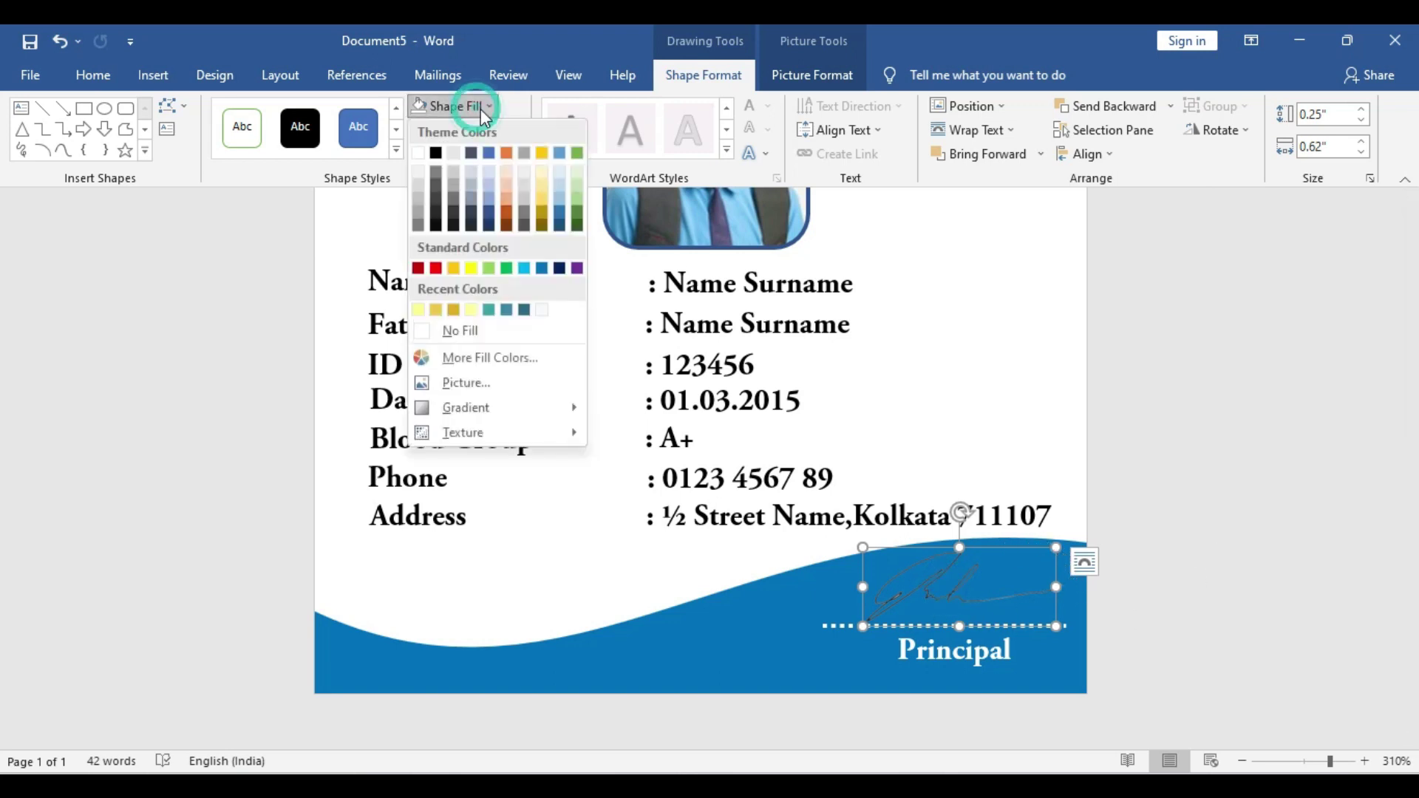
mouse_move(564, 411)
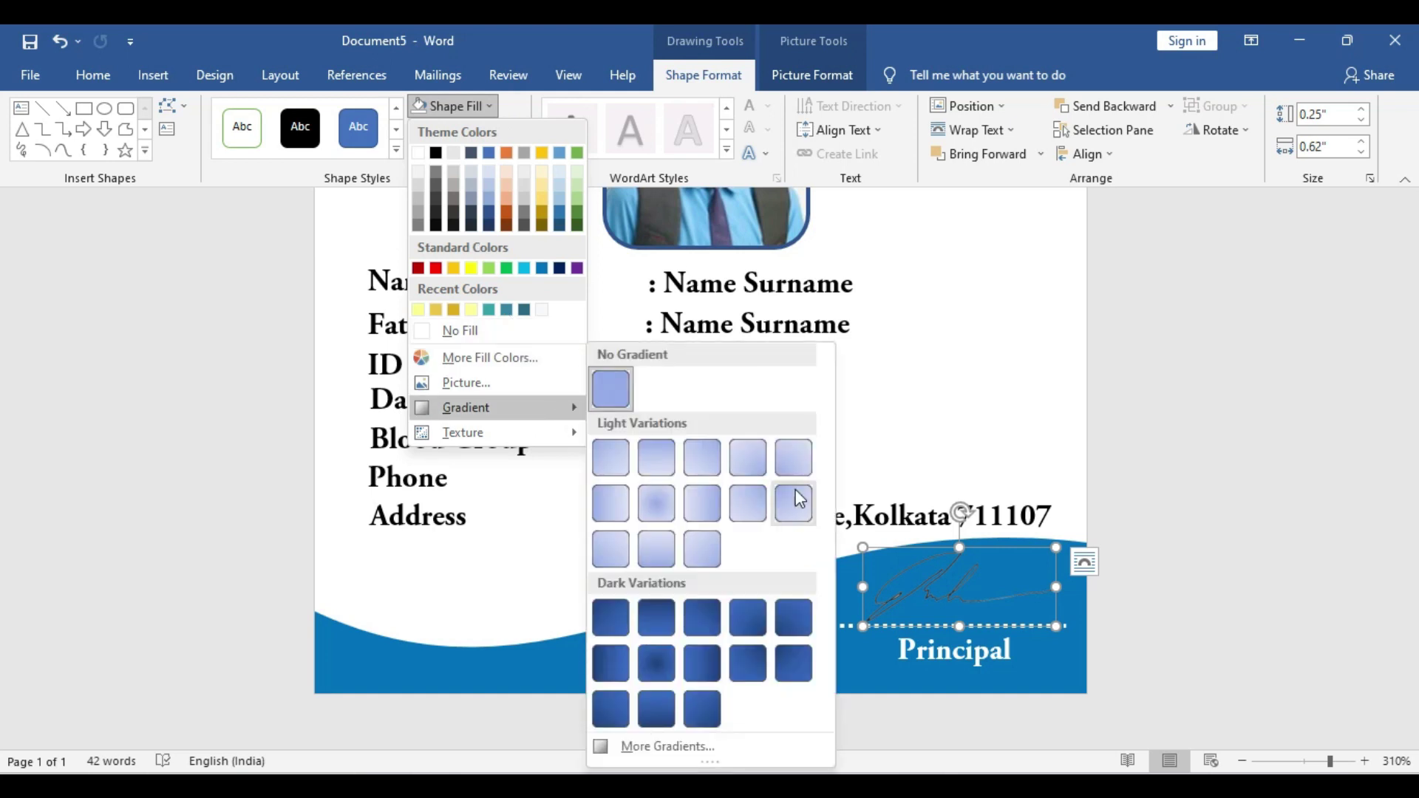
click(728, 764)
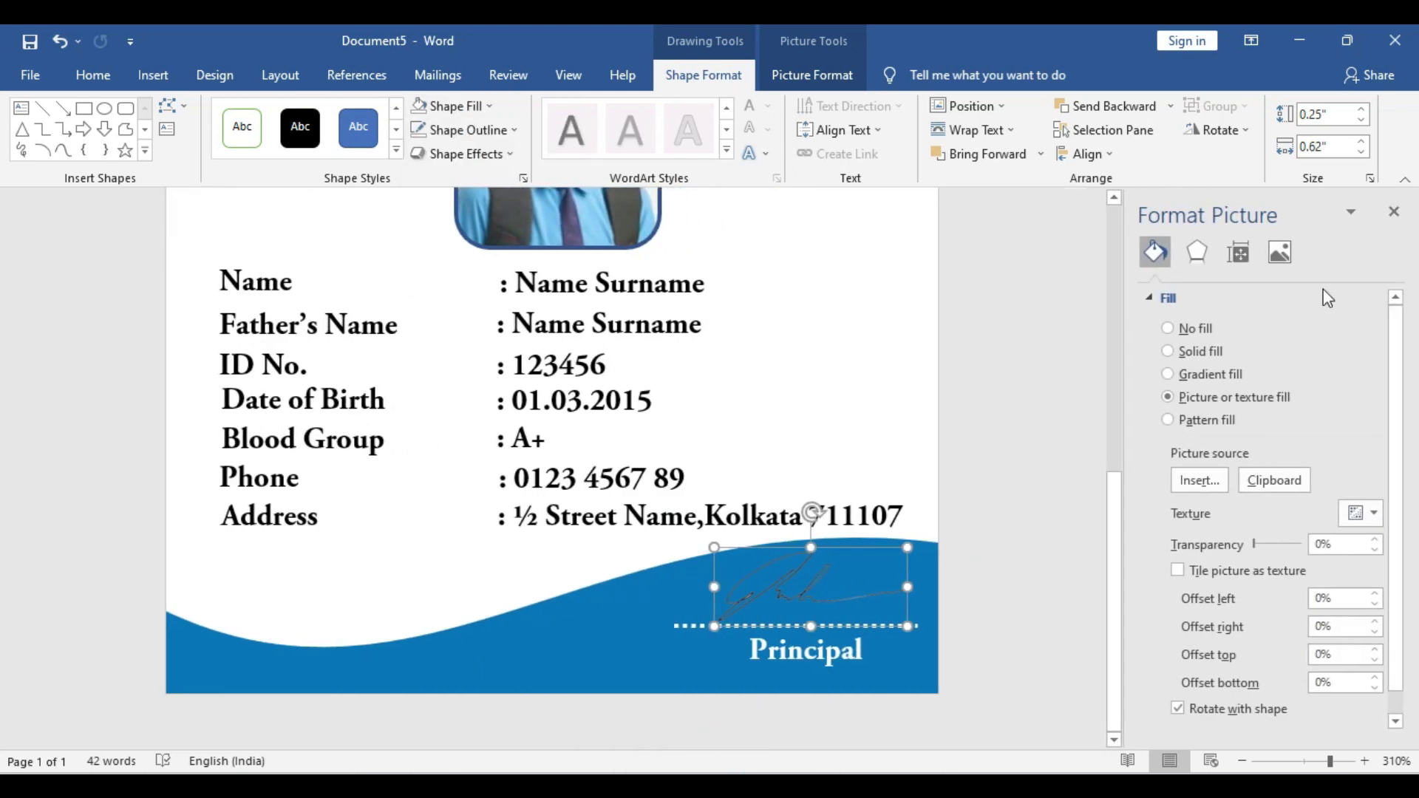
click(1283, 252)
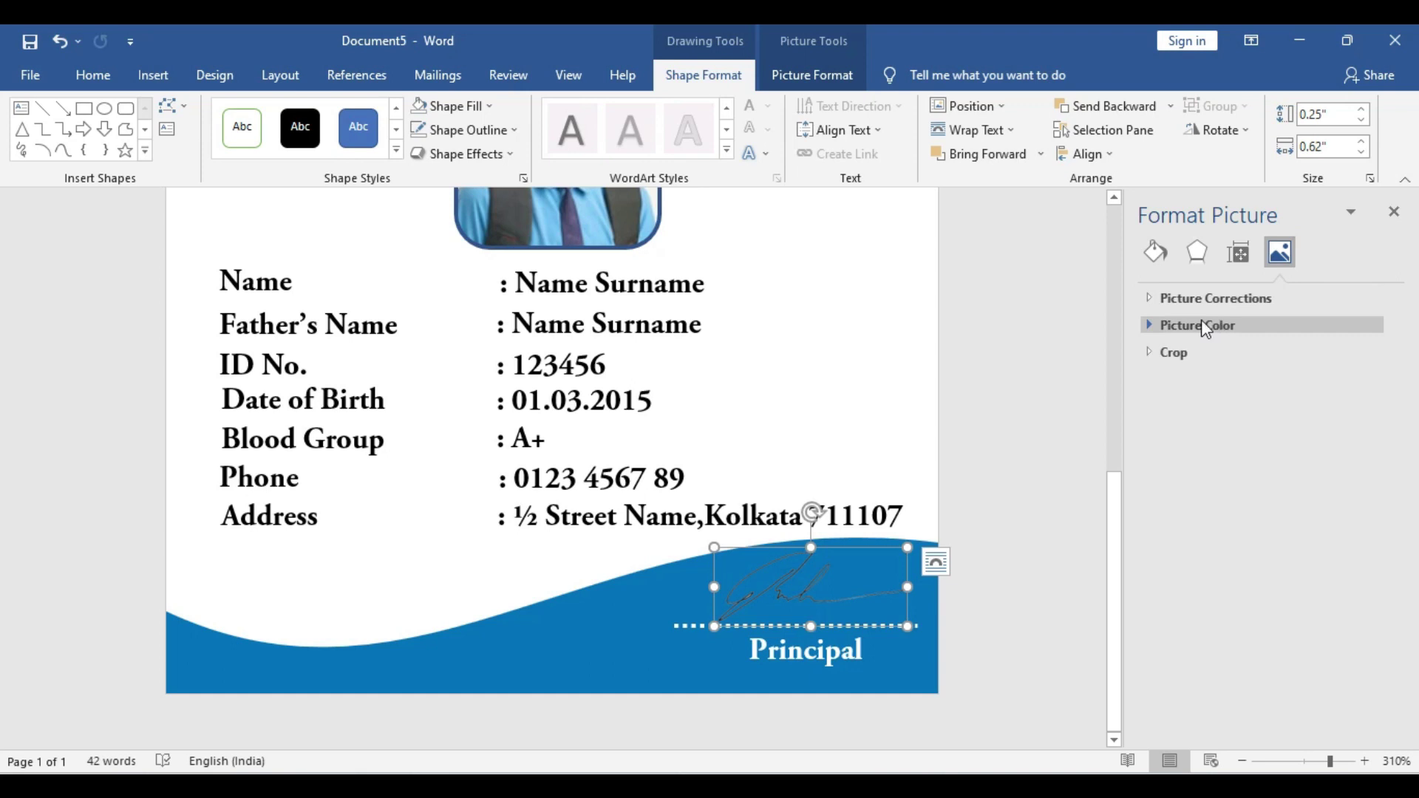
click(1150, 327)
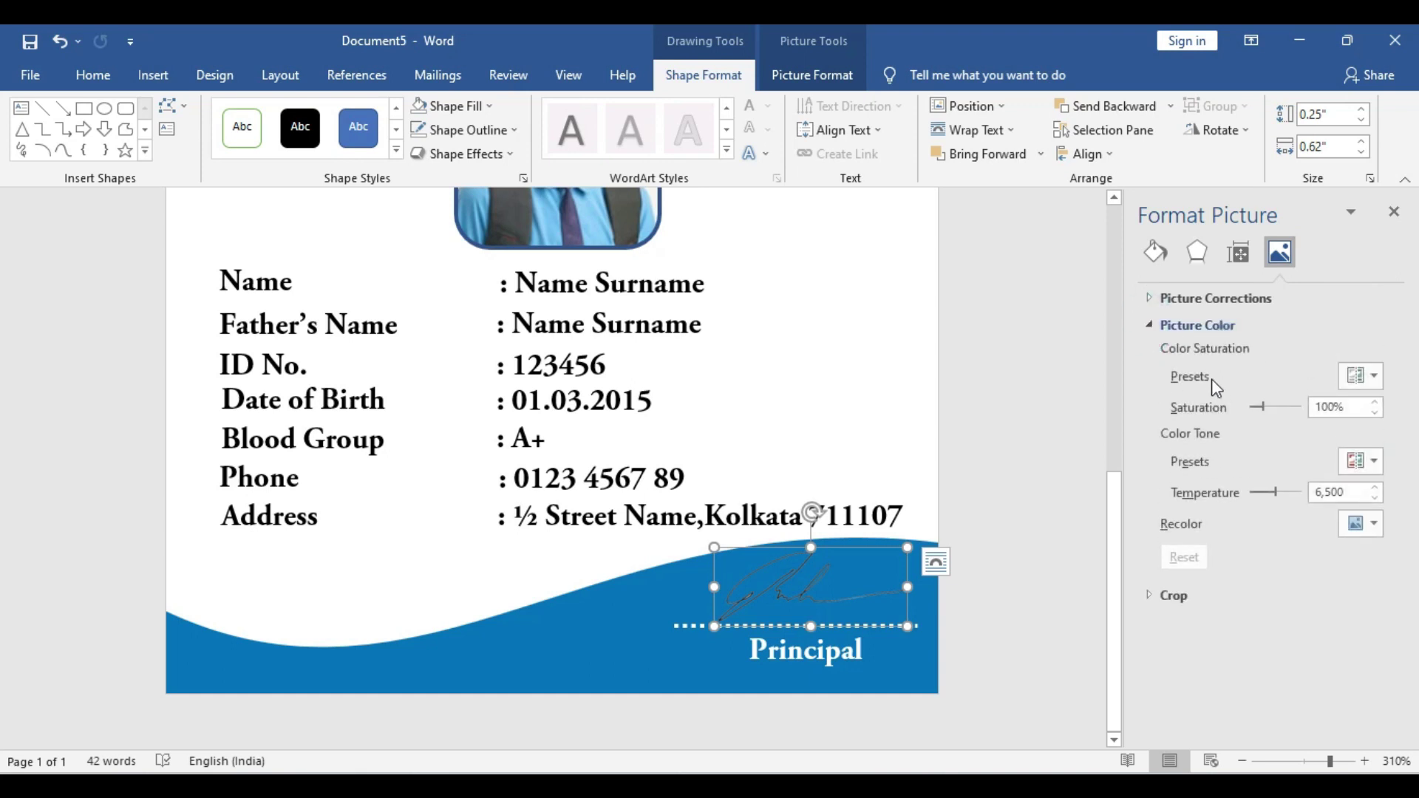
click(1364, 524)
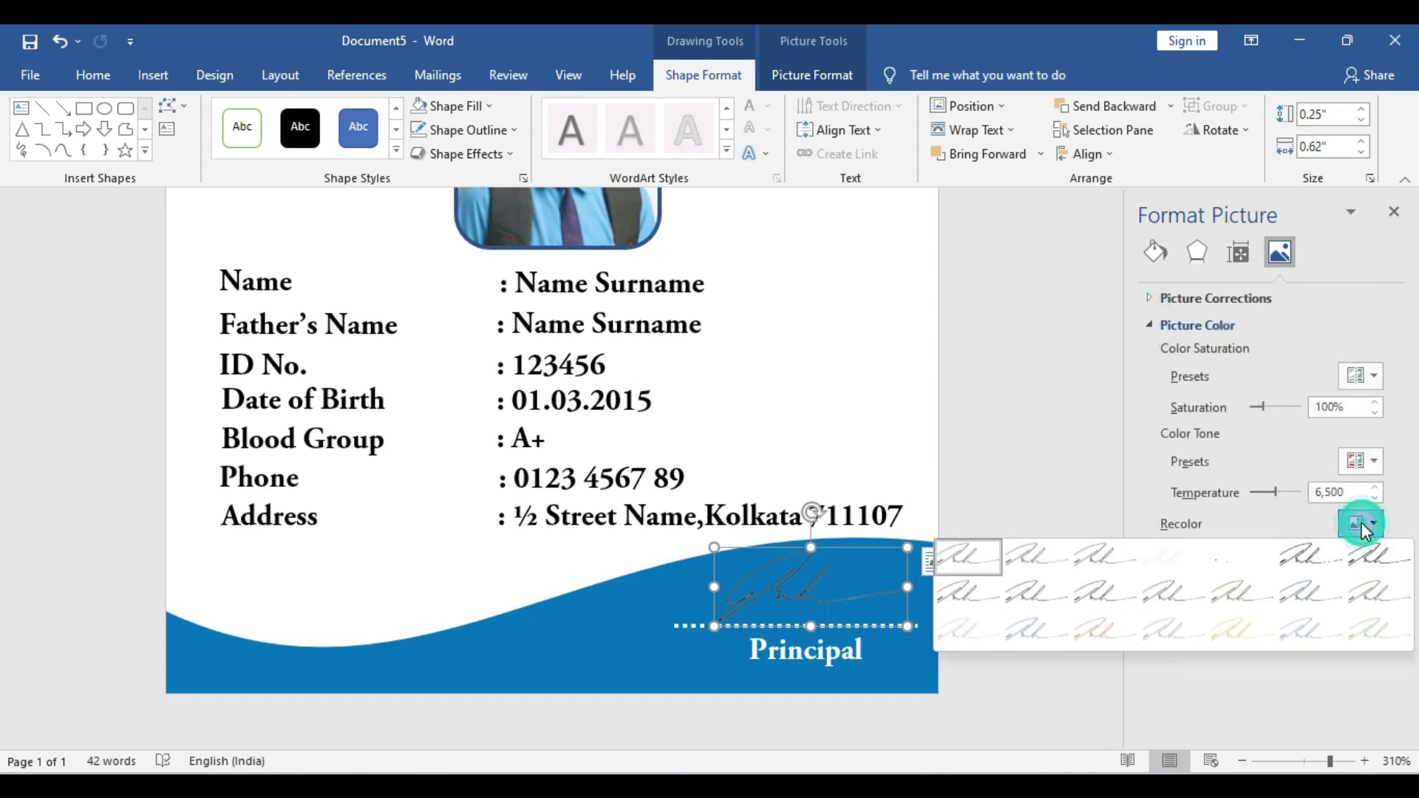
click(1175, 560)
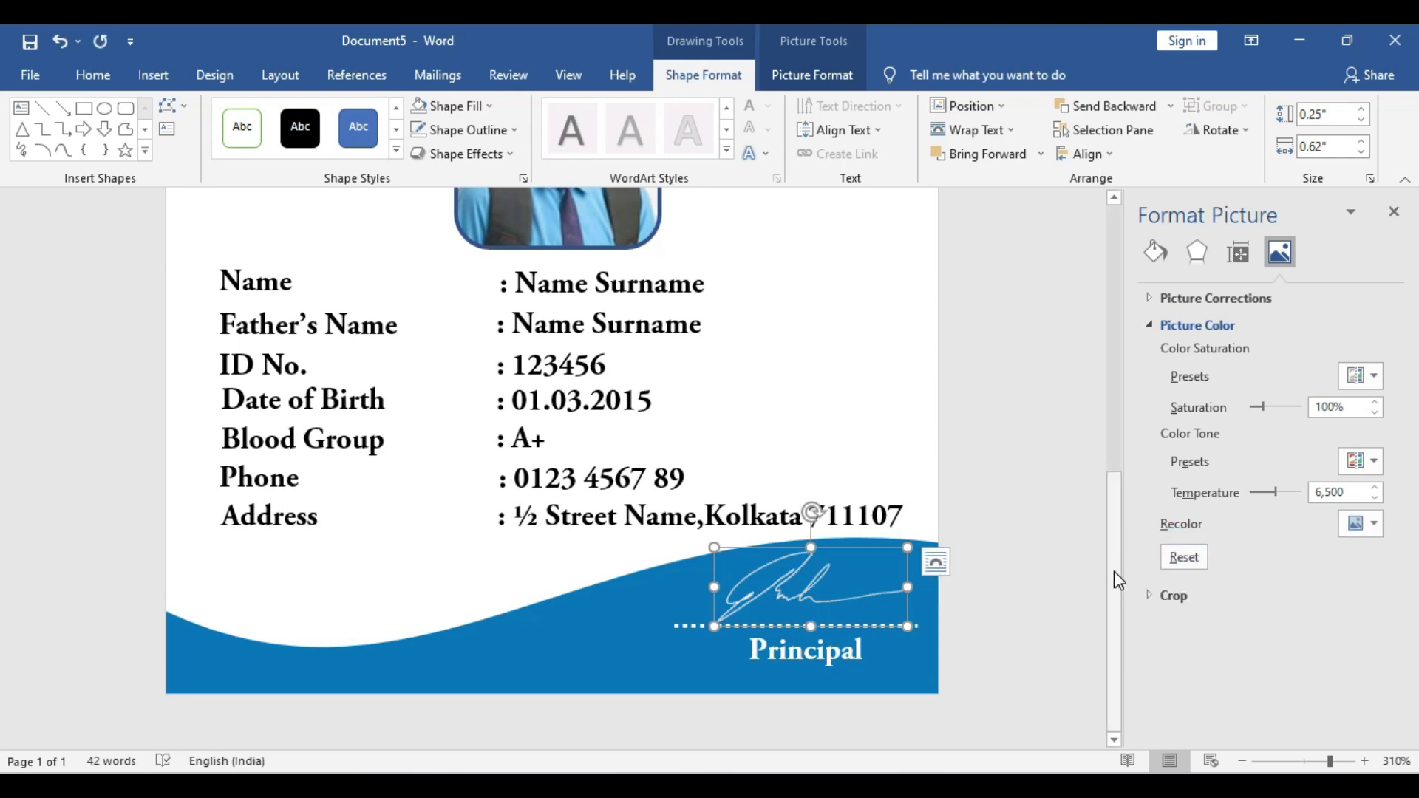
click(1011, 488)
scroll(1009, 502, down, 5)
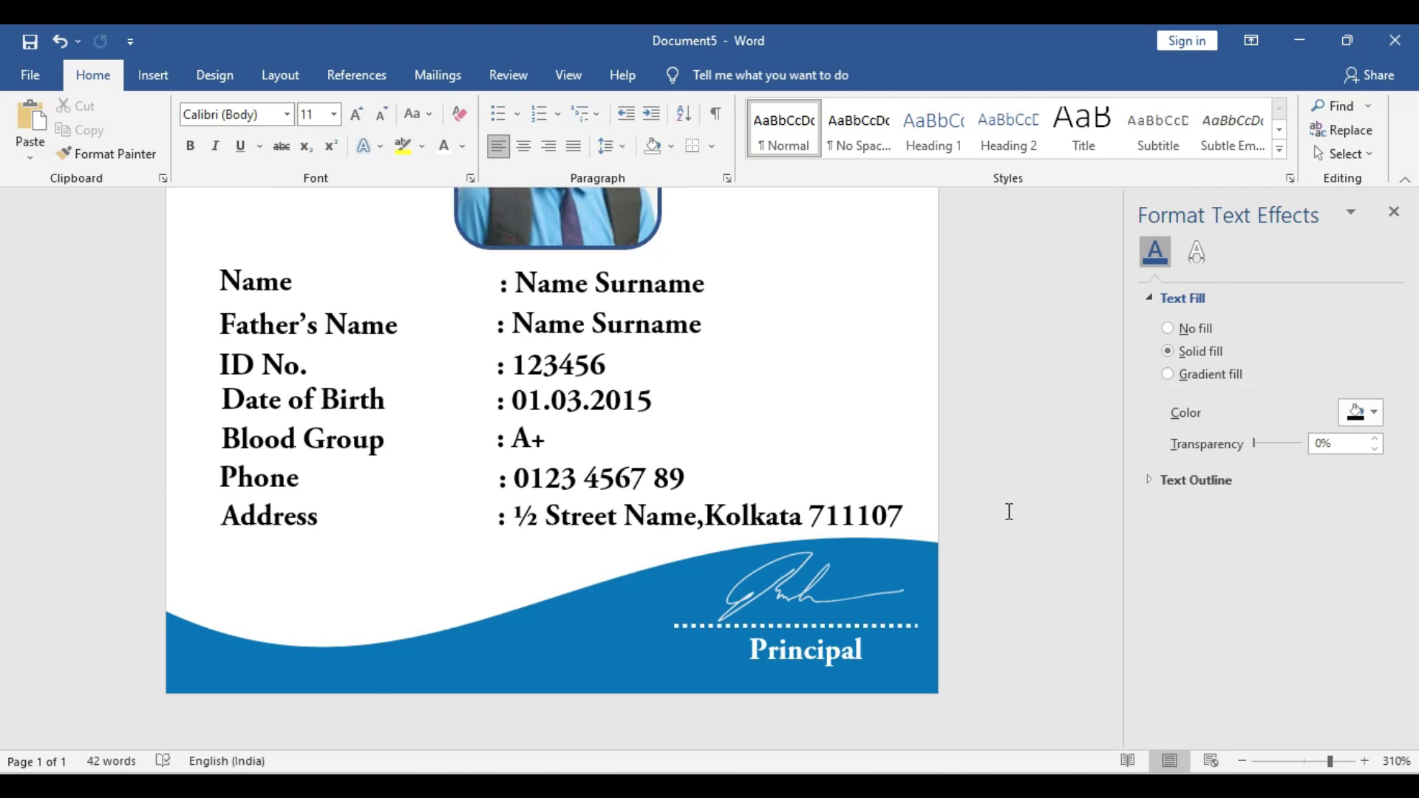
Zoom out to 150% to view the entire finished ID card
scroll(1009, 512, down, 16)
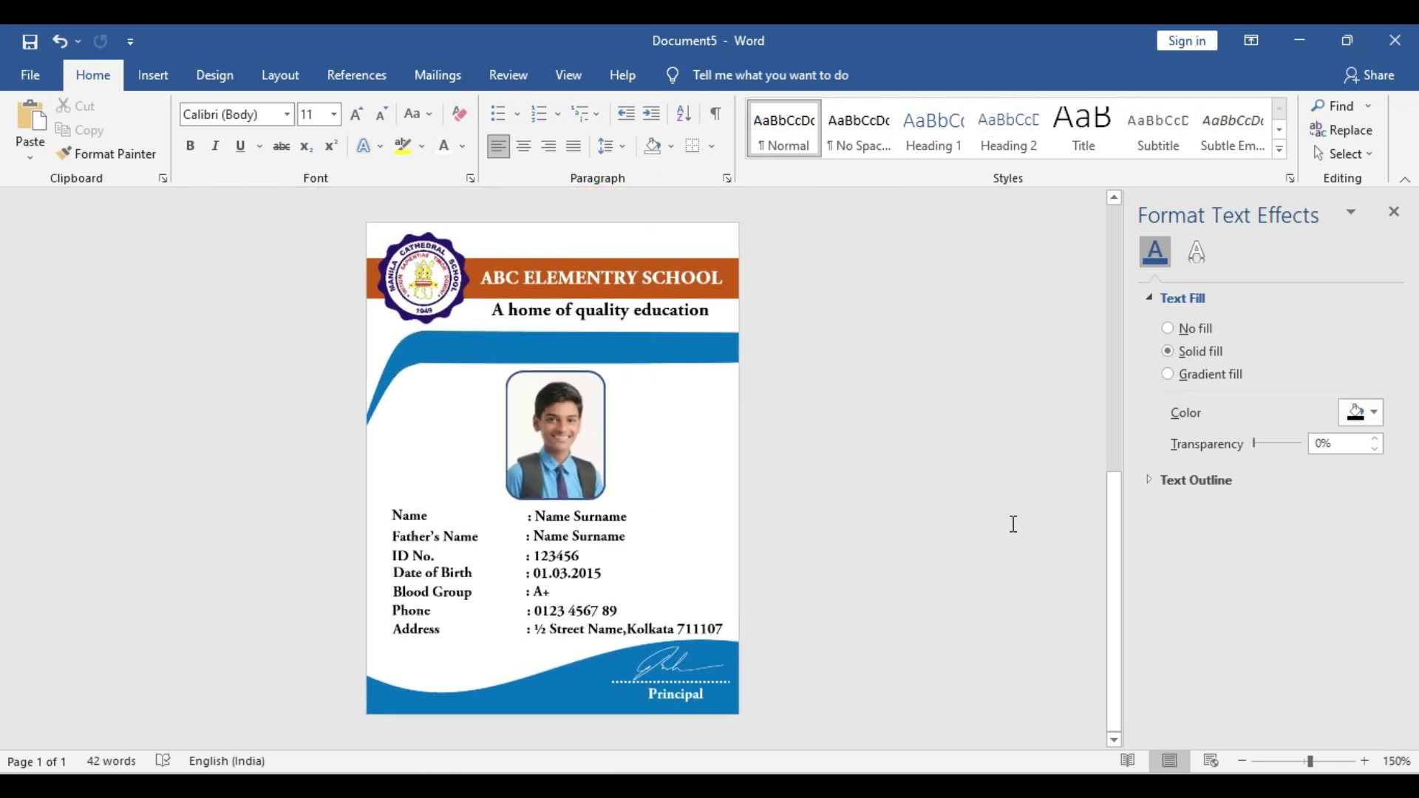